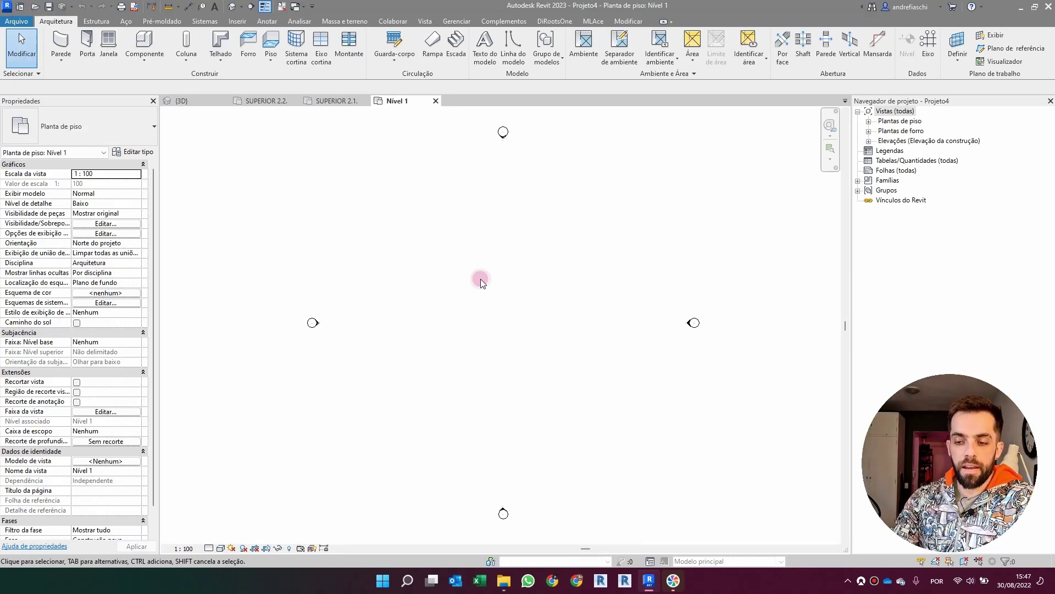
Expand the floor plan, ceiling plan and elevation groups and look through the properties of several of their views.
{"action": "left_click", "coordinate": [868, 122]}
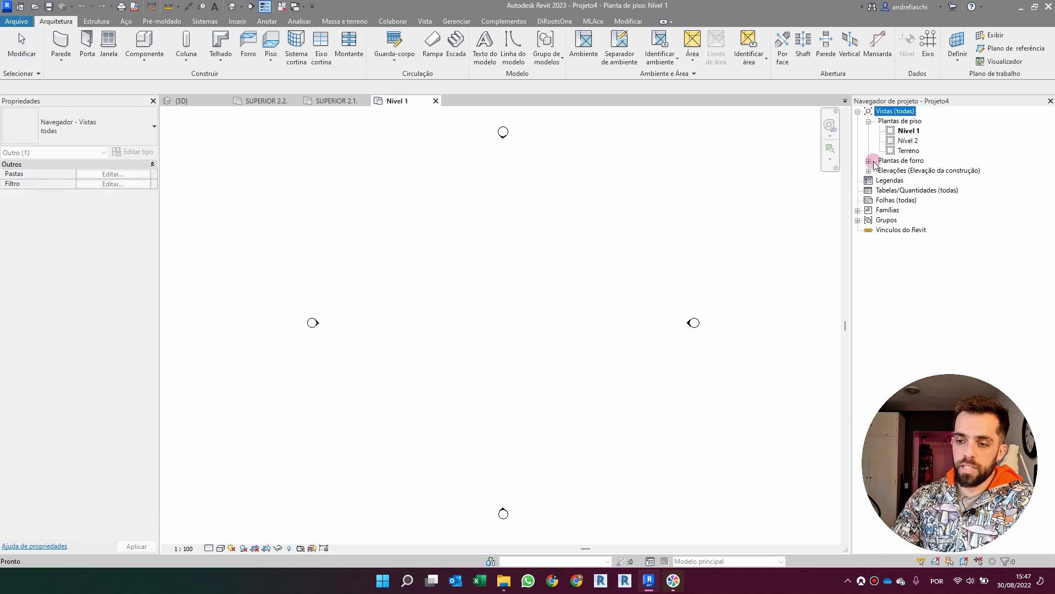
{"action": "left_click", "coordinate": [869, 160]}
{"action": "left_click", "coordinate": [869, 190]}
{"action": "left_click", "coordinate": [905, 132]}
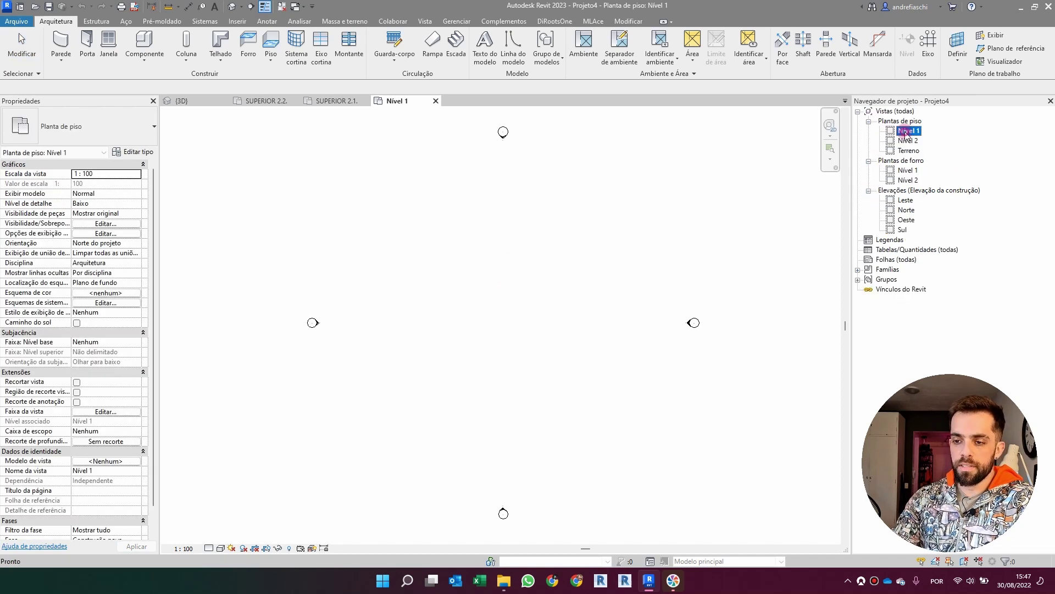
{"action": "left_click", "coordinate": [908, 180]}
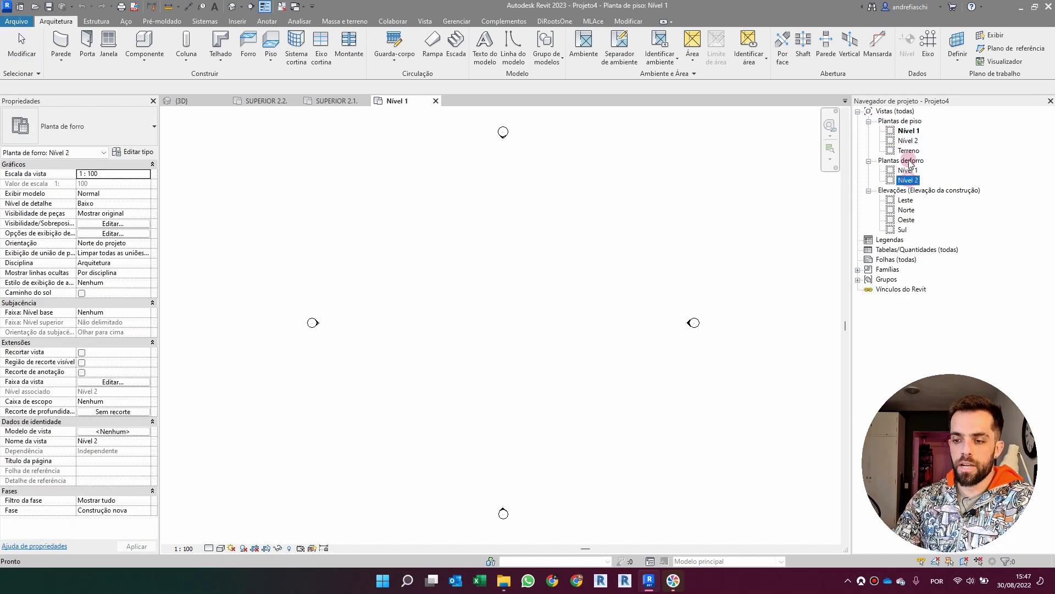
{"action": "left_click", "coordinate": [907, 132]}
{"action": "left_click", "coordinate": [907, 141]}
{"action": "left_click", "coordinate": [904, 200]}
{"action": "left_click", "coordinate": [906, 220]}
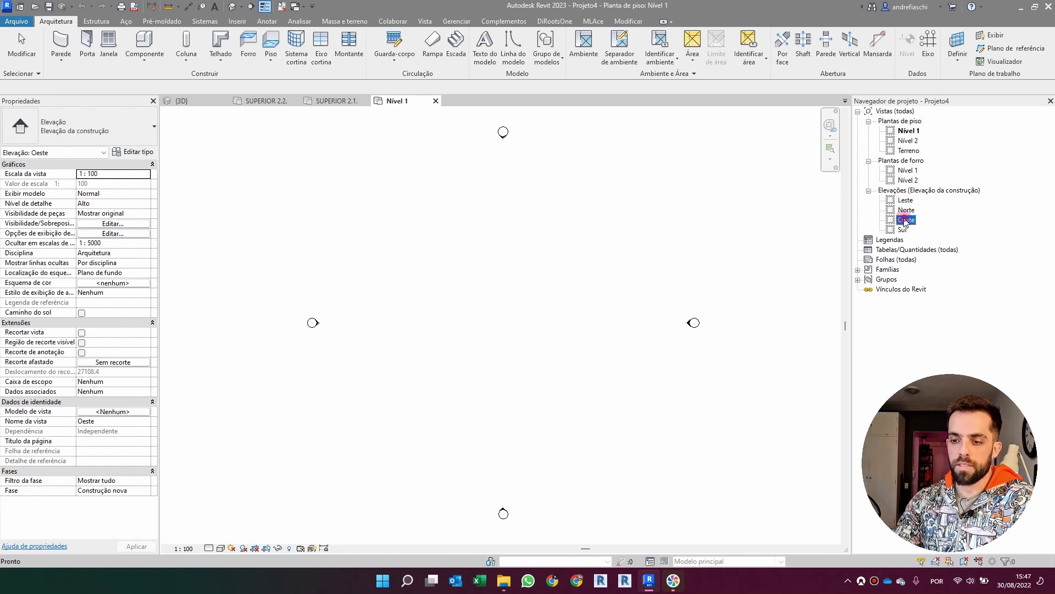
{"action": "left_click", "coordinate": [753, 209]}
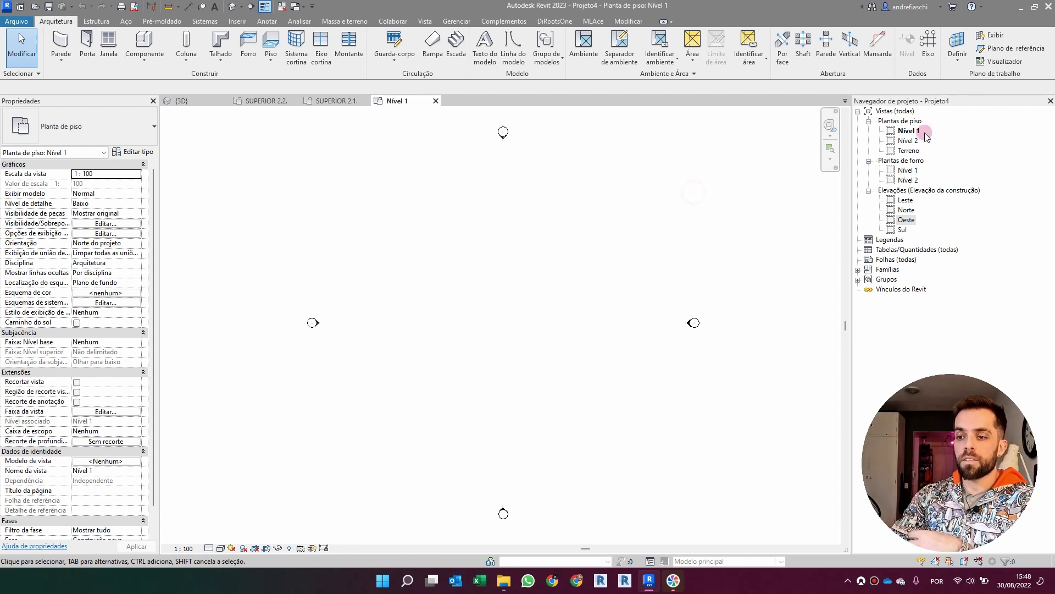
Examine the phase and phase filter properties of the Nível 1 floor plan.
{"action": "left_click", "coordinate": [914, 134]}
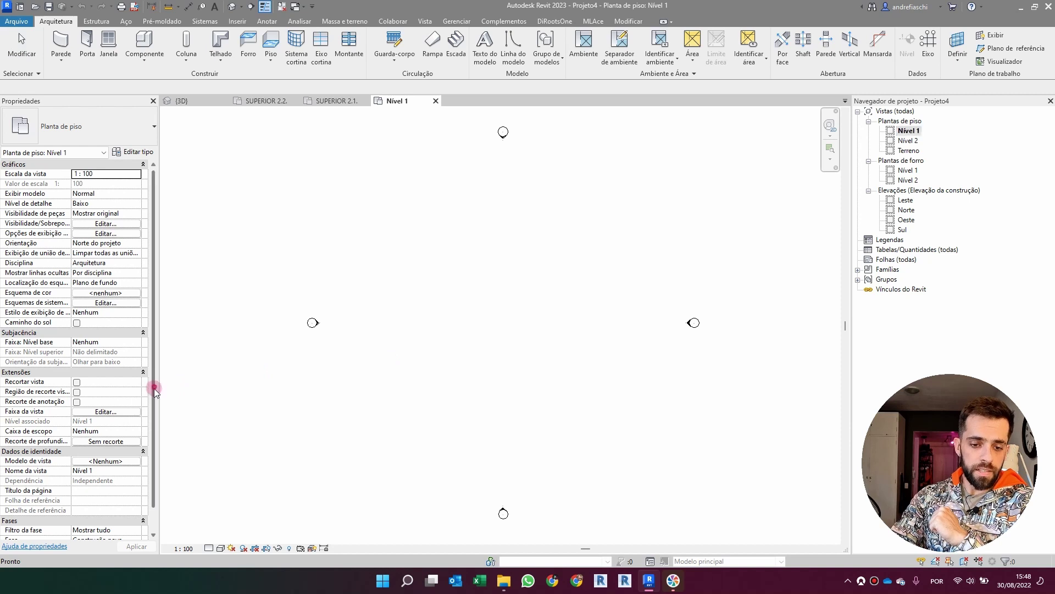
{"action": "scroll", "coordinate": [153, 395], "scroll_direction": "down", "scroll_amount": 2}
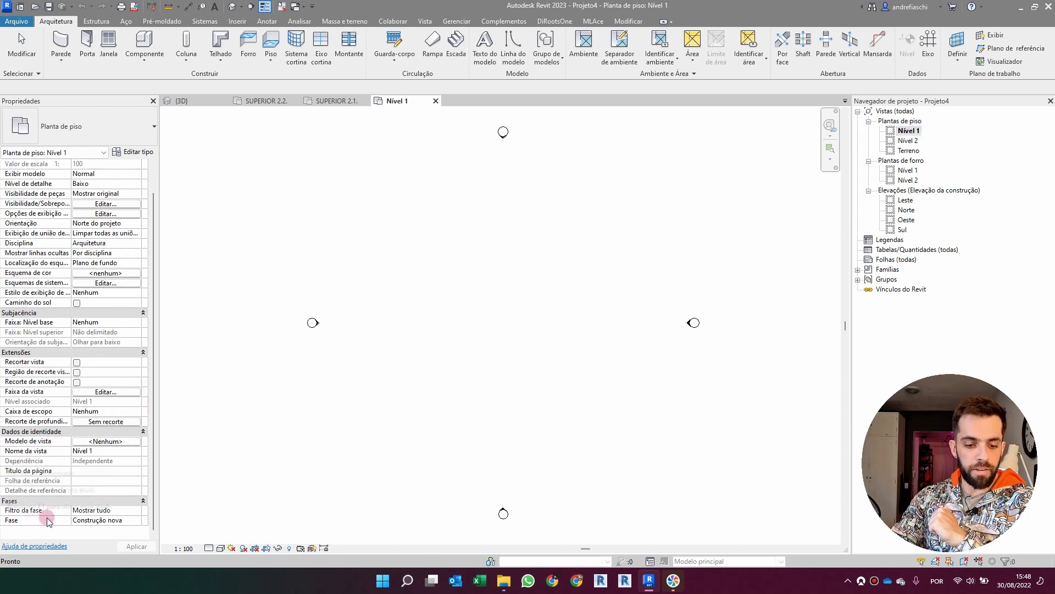
{"action": "left_click", "coordinate": [106, 520]}
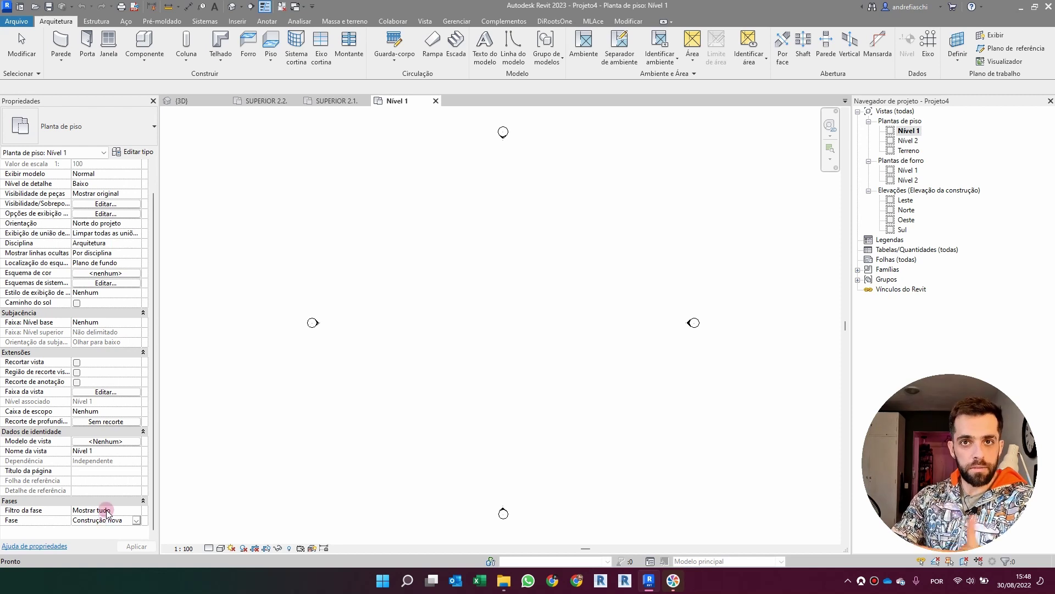
{"action": "left_click", "coordinate": [474, 344]}
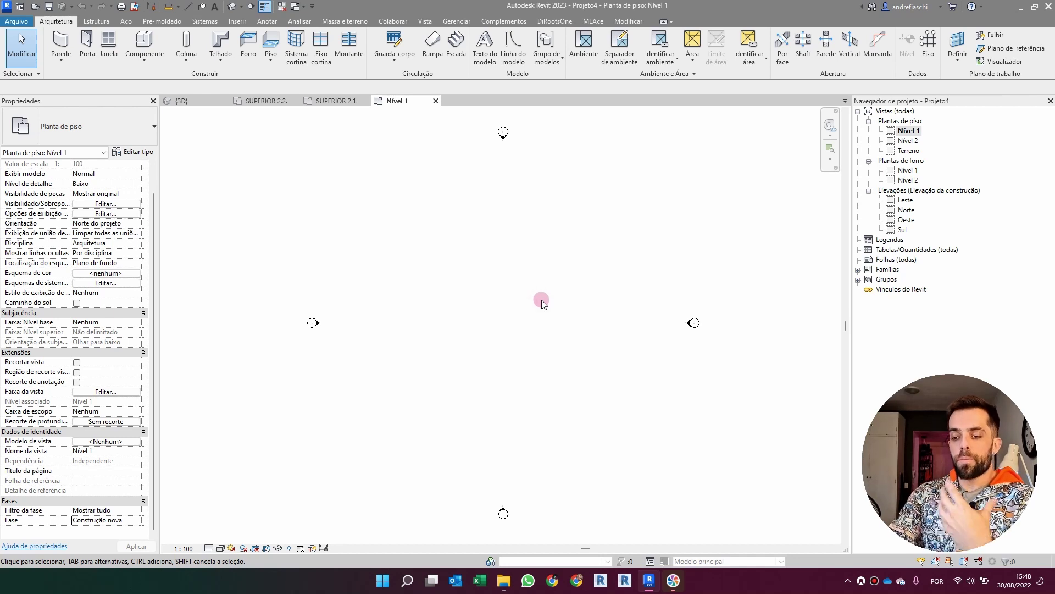
Draw a horizontal Genérico - 200 mm basic wall about 9000 mm long on the Nível 1 floor plan.
{"action": "left_click", "coordinate": [64, 41]}
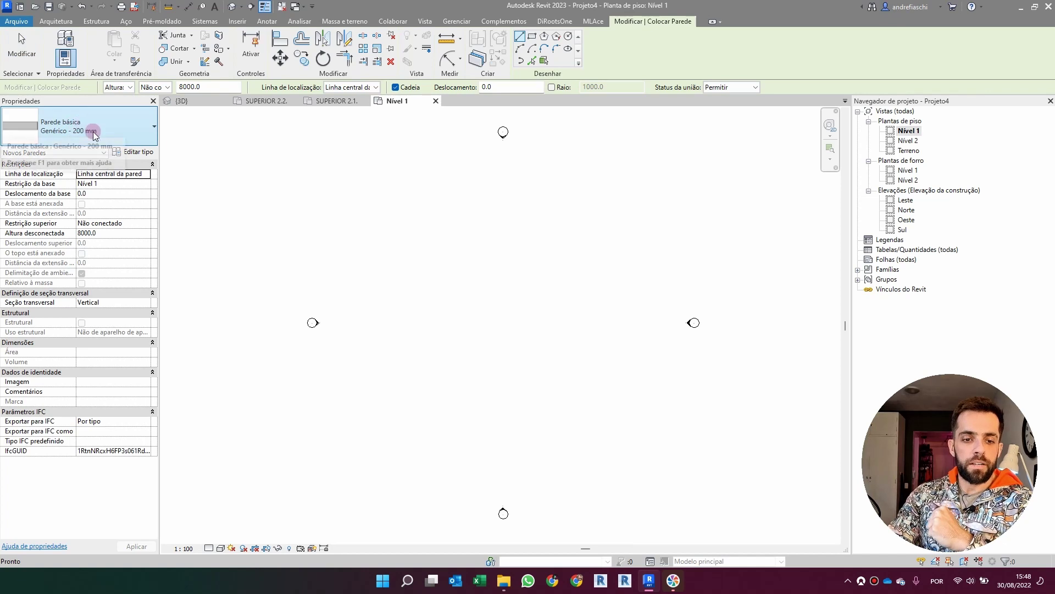
{"action": "left_click", "coordinate": [423, 317]}
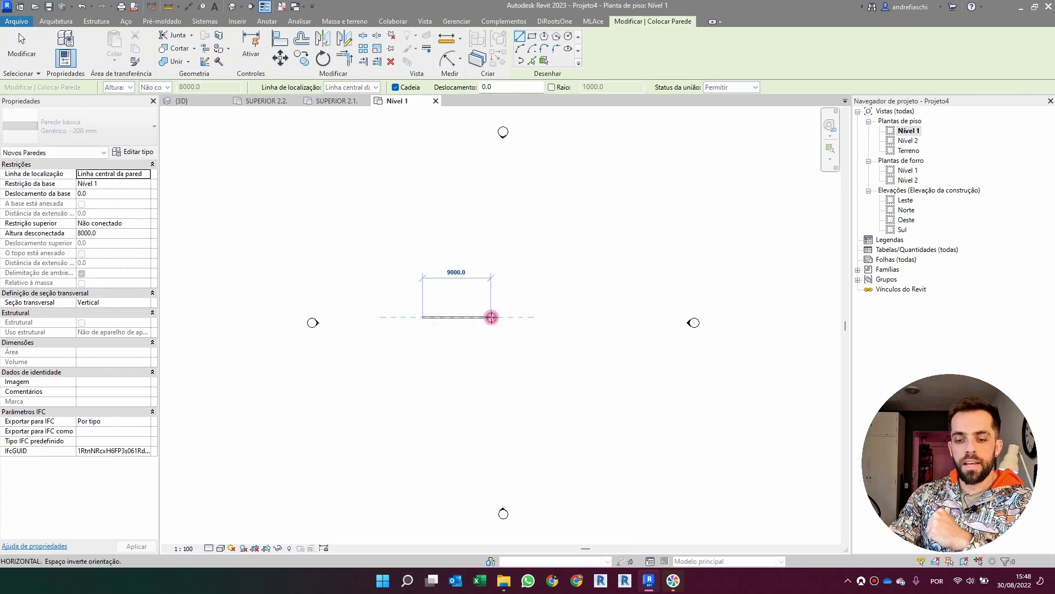
{"action": "left_click", "coordinate": [491, 317]}
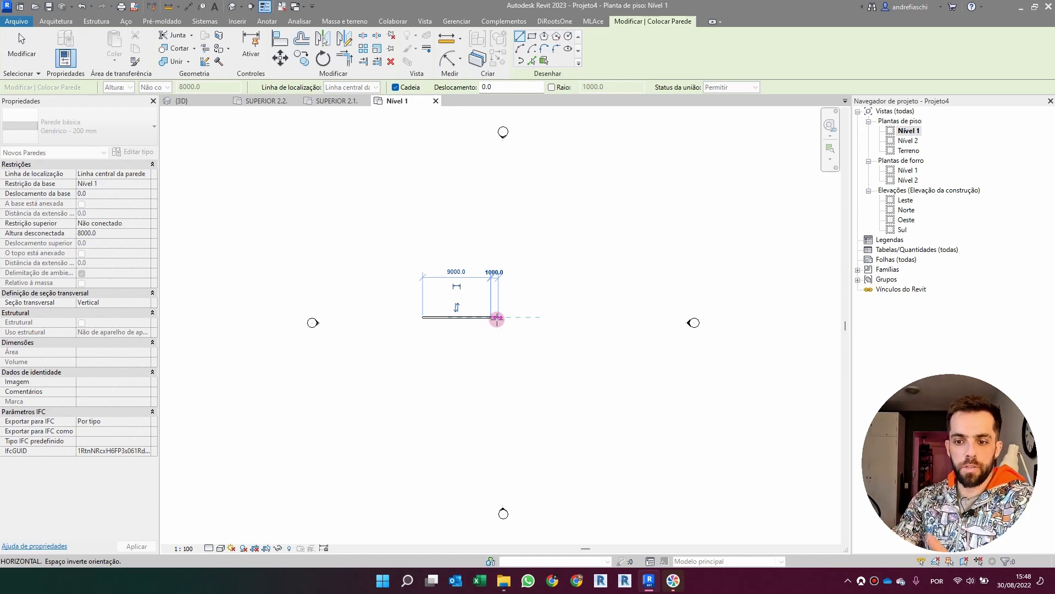
{"action": "key", "text": "Escape"}
{"action": "key", "text": "Escape"}
Select the drawn wall and check its created and demolished phase properties.
{"action": "scroll", "coordinate": [466, 322], "scroll_direction": "up", "scroll_amount": 3}
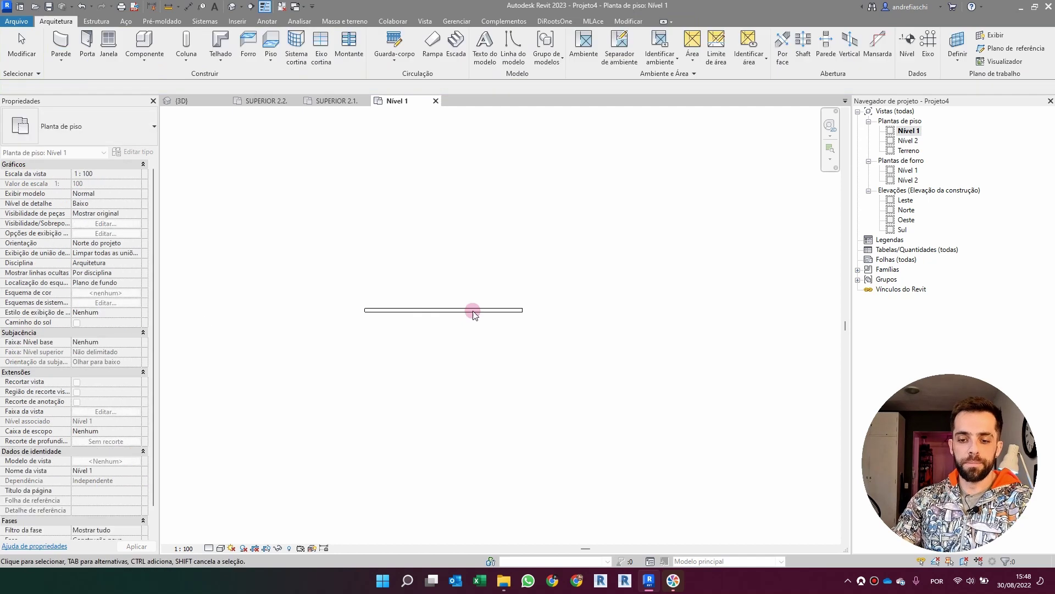
{"action": "scroll", "coordinate": [467, 324], "scroll_direction": "up", "scroll_amount": 4}
{"action": "left_click", "coordinate": [461, 328]}
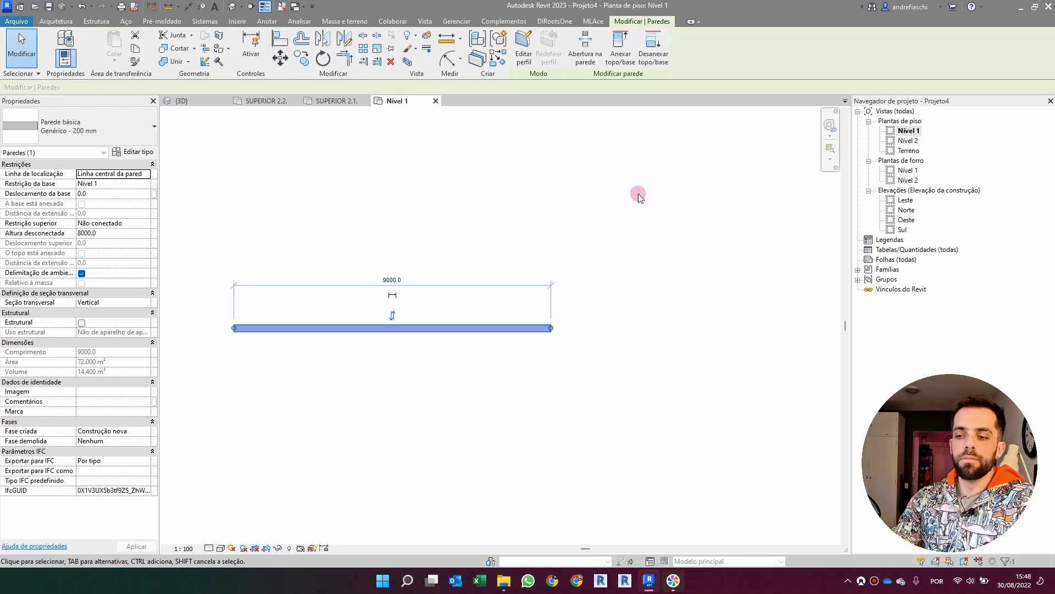
{"action": "left_click", "coordinate": [415, 169]}
{"action": "scroll", "coordinate": [78, 511], "scroll_direction": "down", "scroll_amount": 1}
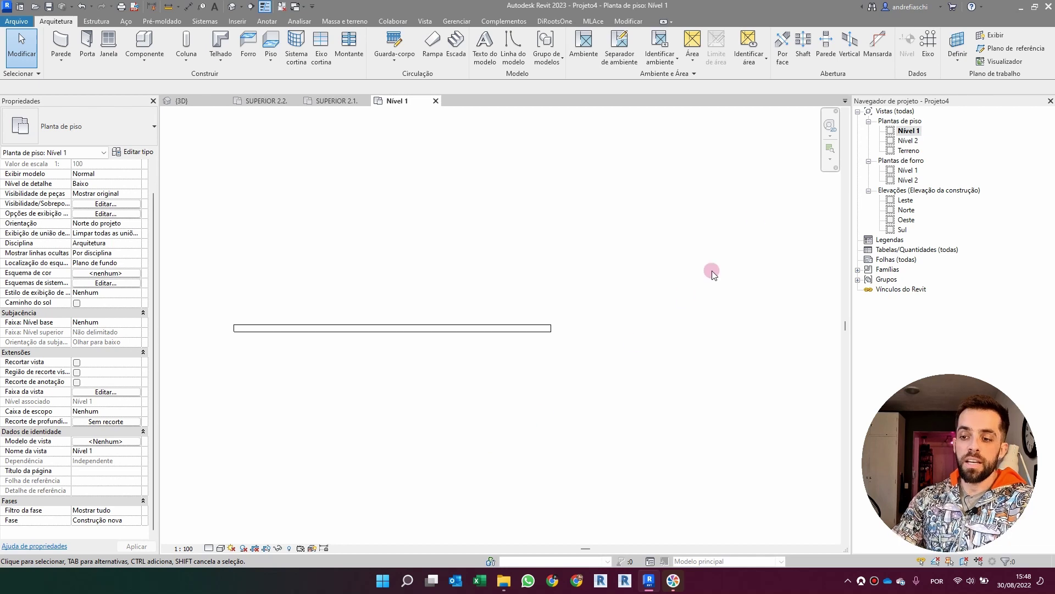
Set the phase of the Nível 1 floor plan view to Existente.
{"action": "left_click", "coordinate": [906, 131]}
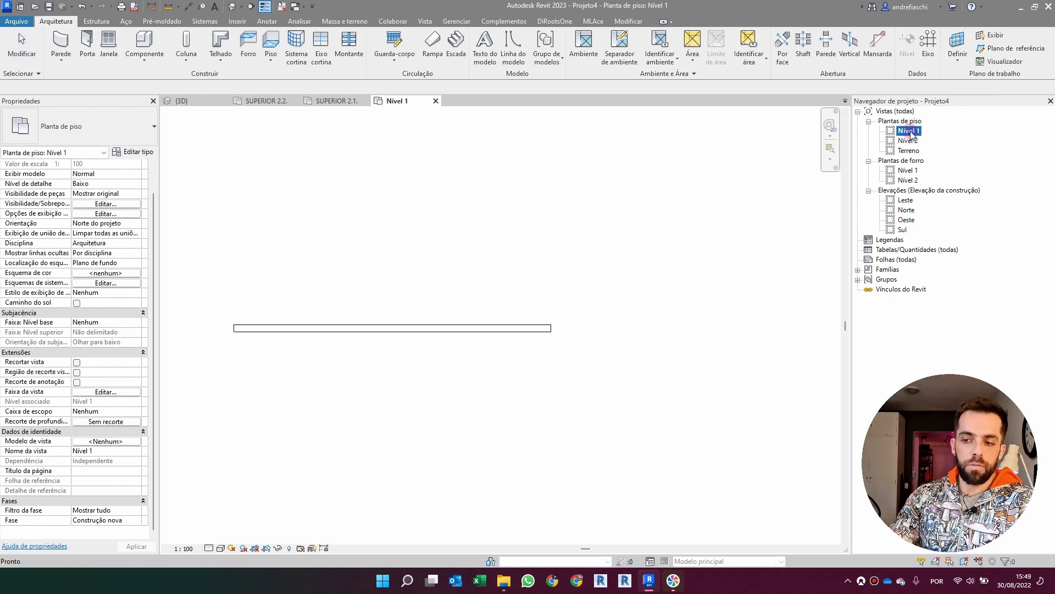
{"action": "left_click", "coordinate": [135, 520]}
{"action": "left_click", "coordinate": [136, 521]}
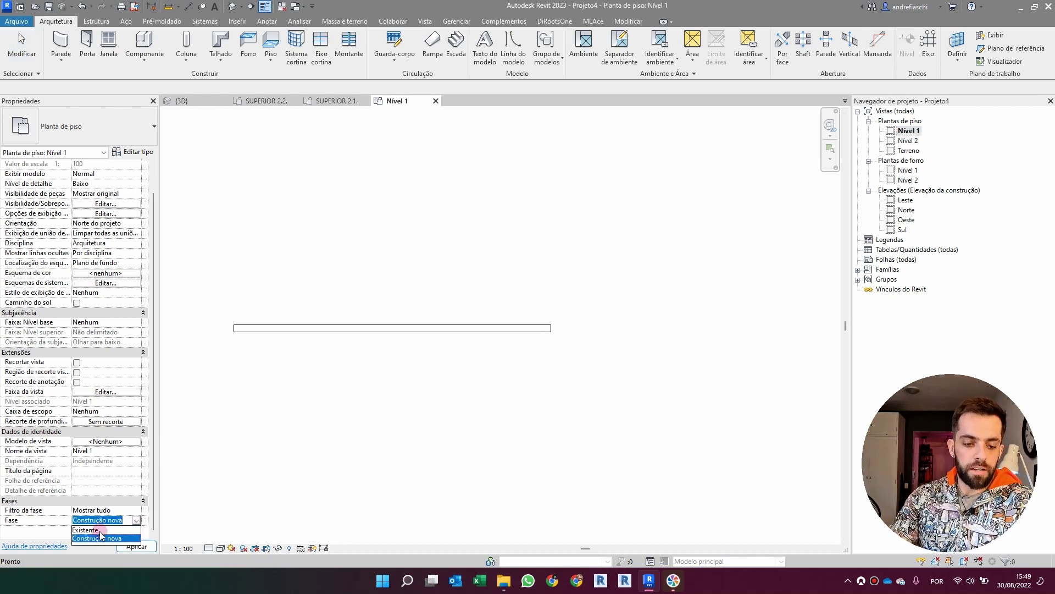
{"action": "left_click", "coordinate": [99, 530]}
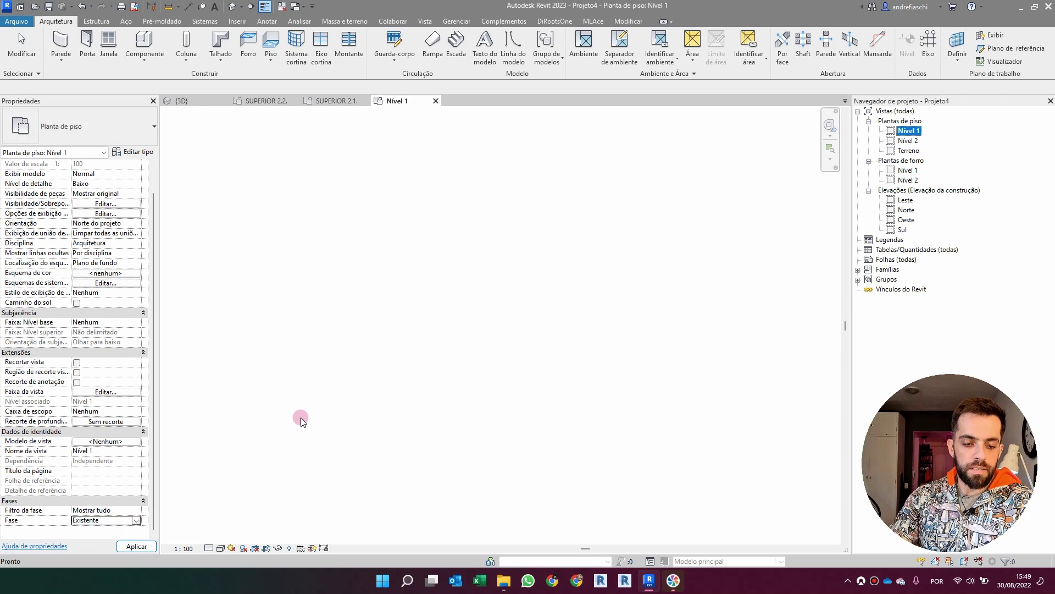
{"action": "left_click", "coordinate": [322, 391]}
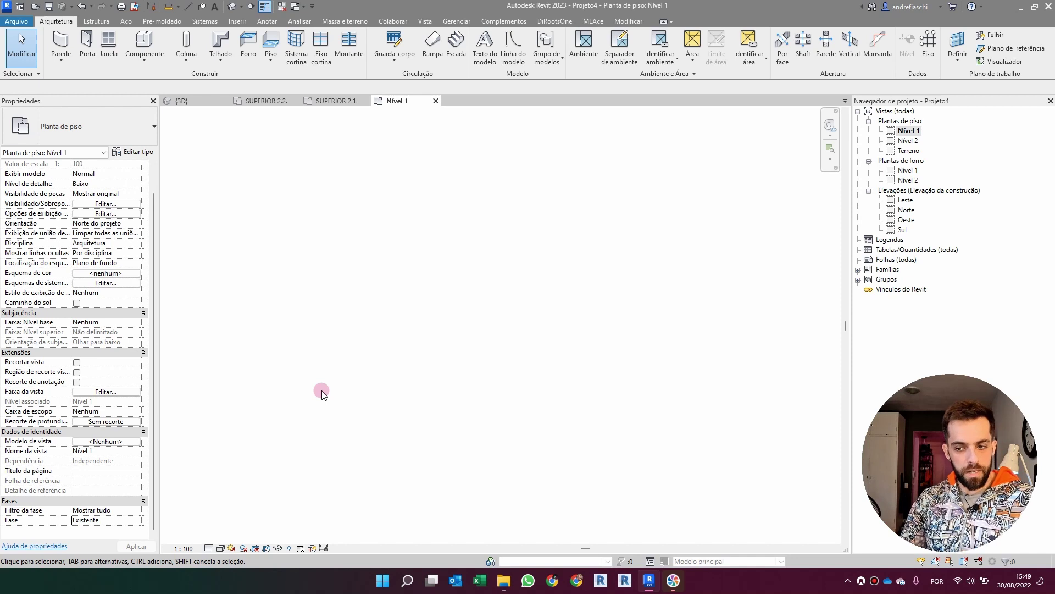
Draw a second horizontal Genérico - 200 mm wall about 6800 mm long on Nível 1 and check its created phase.
{"action": "left_click", "coordinate": [62, 45]}
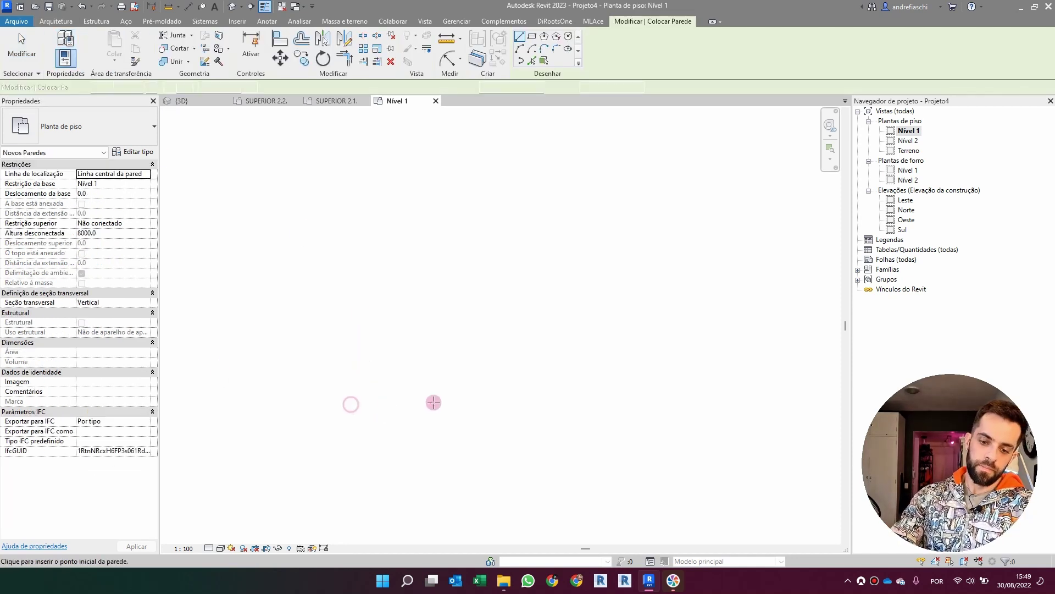
{"action": "left_click", "coordinate": [351, 404]}
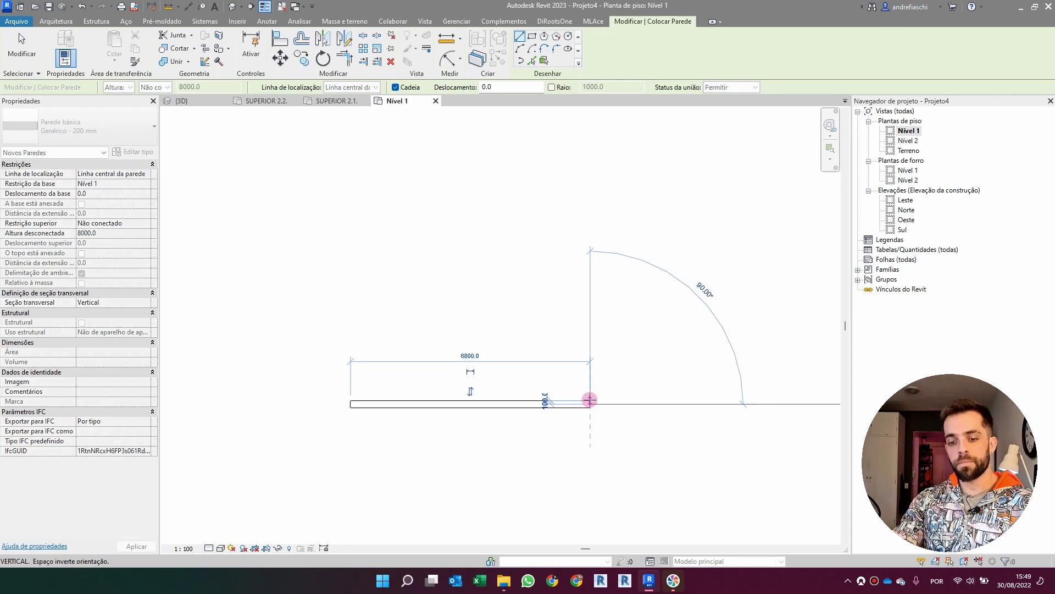
{"action": "left_click", "coordinate": [590, 400]}
{"action": "key", "text": "Escape"}
{"action": "key", "text": "Escape"}
{"action": "left_click", "coordinate": [538, 404]}
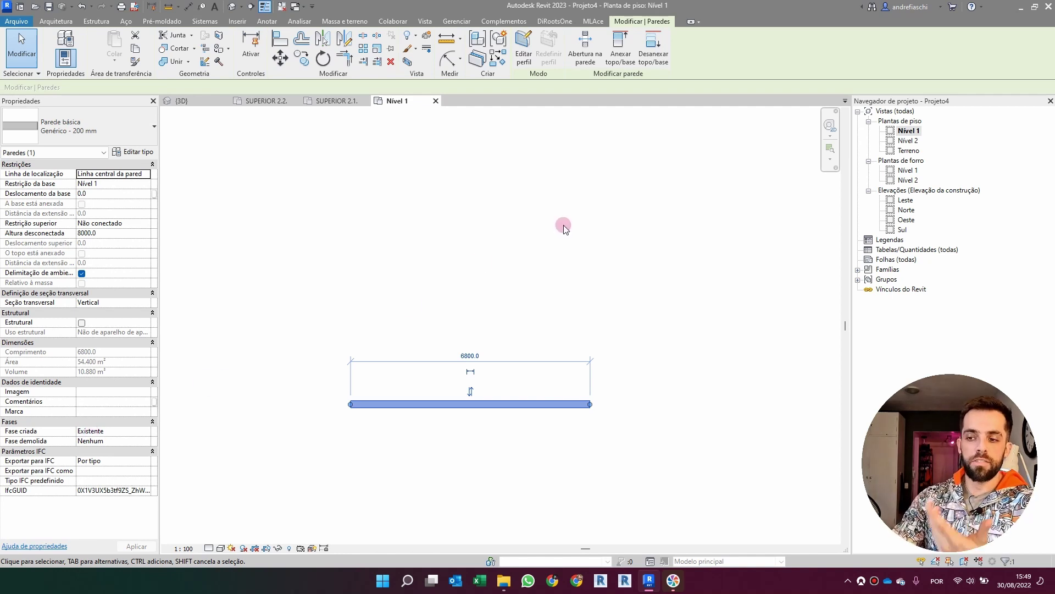
{"action": "left_click", "coordinate": [632, 296]}
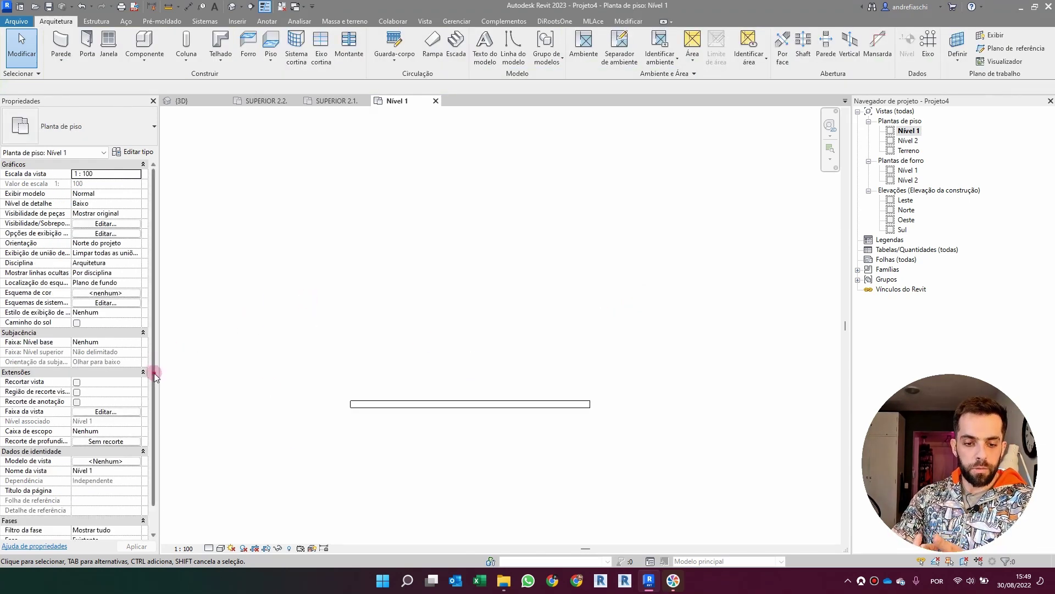
Set the phase of the Nível 1 floor plan view to Construção nova.
{"action": "scroll", "coordinate": [155, 363], "scroll_direction": "down", "scroll_amount": 1}
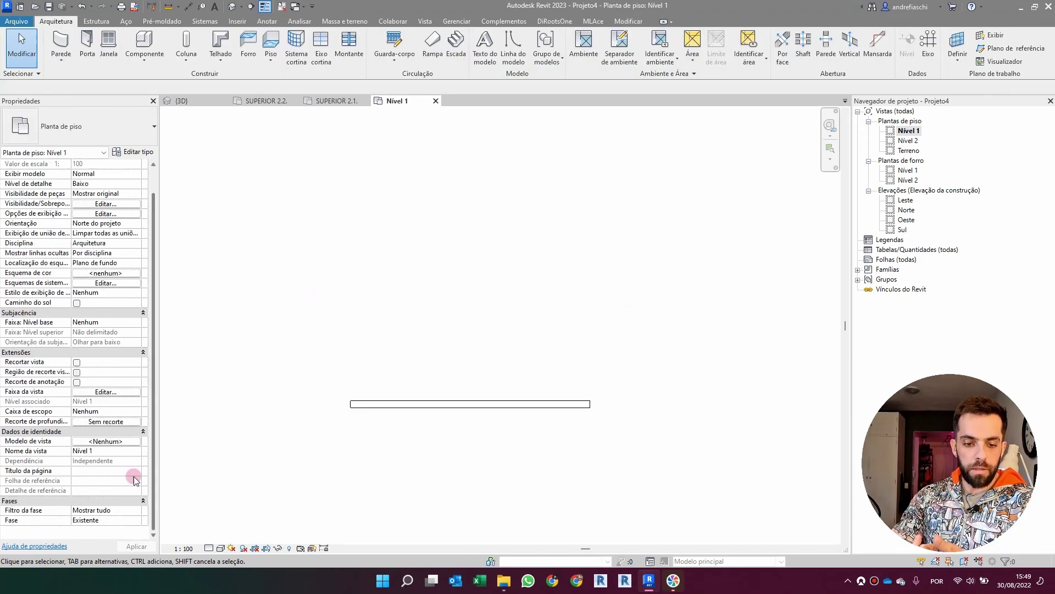
{"action": "left_click", "coordinate": [131, 520]}
{"action": "left_click", "coordinate": [109, 538]}
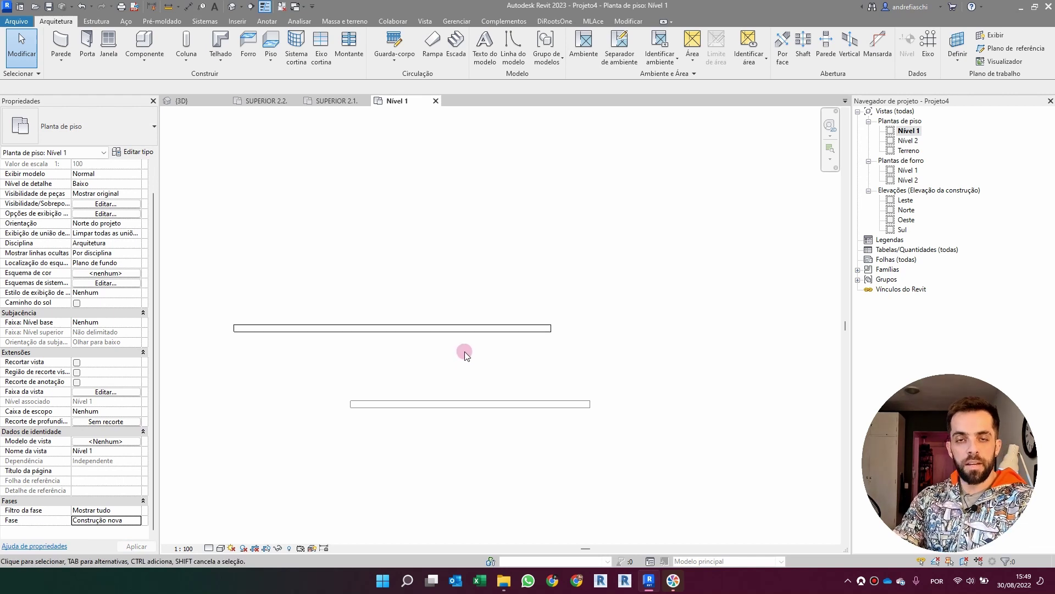
Select the lower and the upper wall in turn to compare their created phases.
{"action": "left_click", "coordinate": [500, 404]}
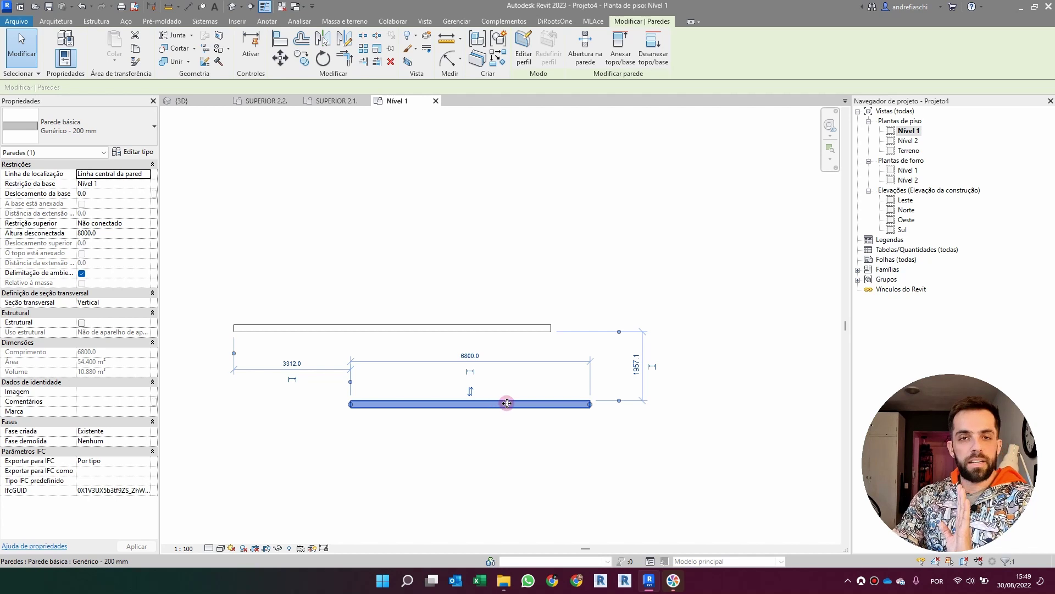
{"action": "left_click", "coordinate": [511, 280]}
{"action": "left_click", "coordinate": [507, 319]}
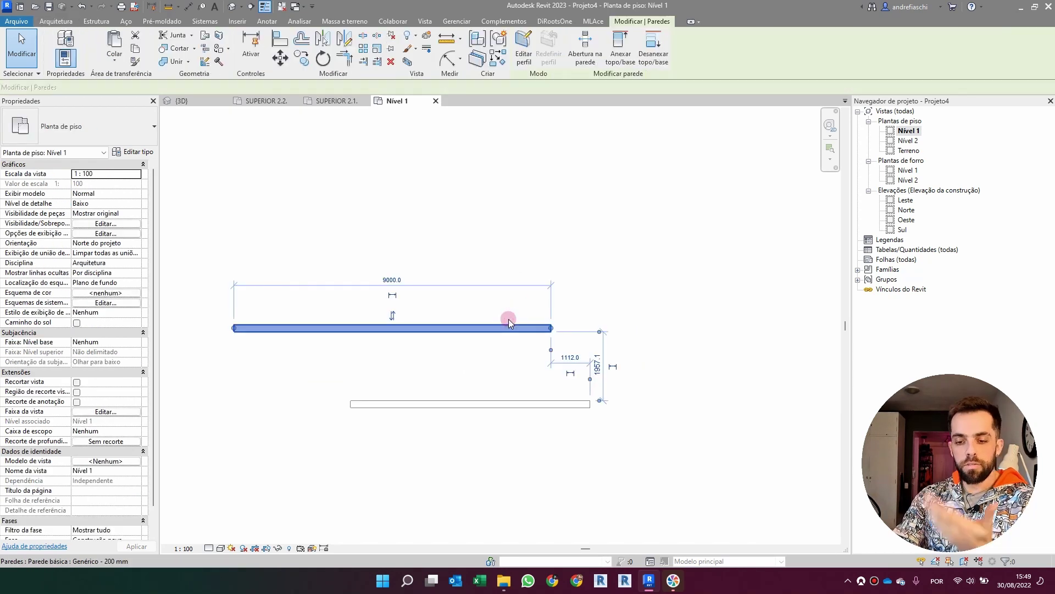
{"action": "left_click", "coordinate": [540, 263]}
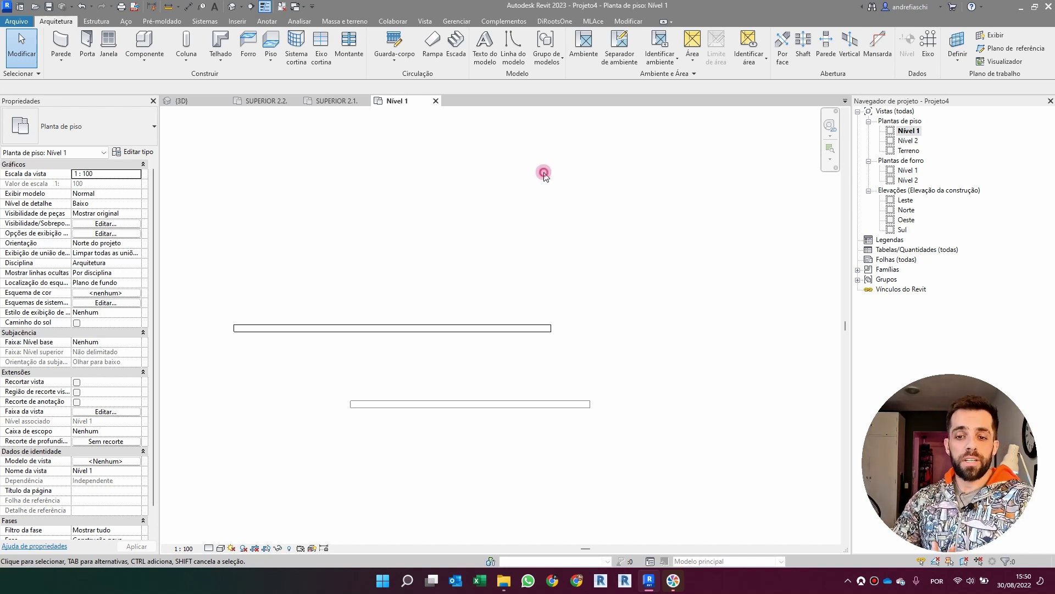
Open the project phases settings and rename the Existente phase to "0 - Existente".
{"action": "left_click", "coordinate": [425, 22]}
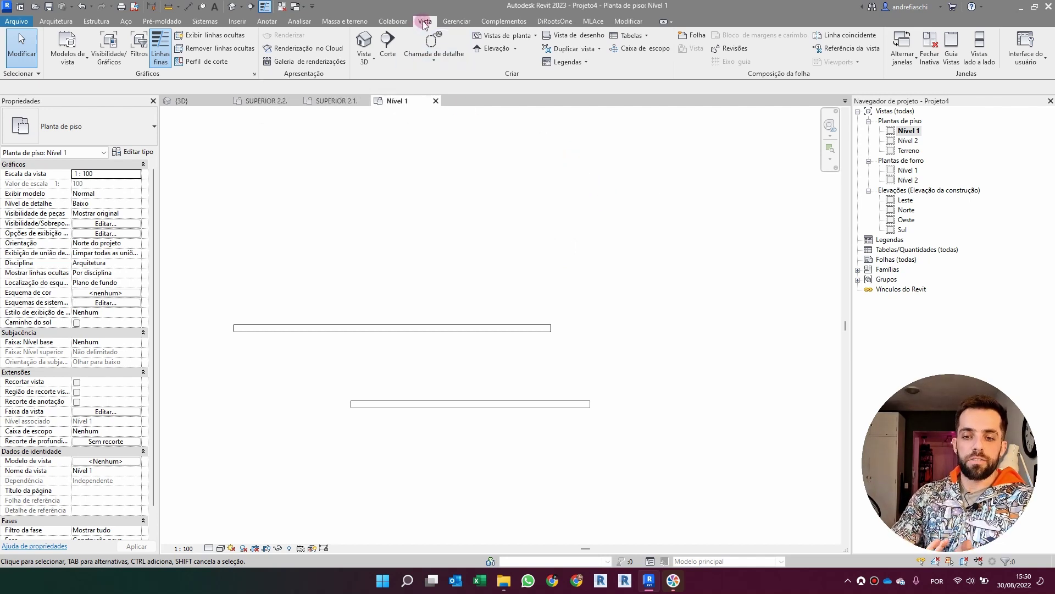
{"action": "left_click", "coordinate": [446, 21]}
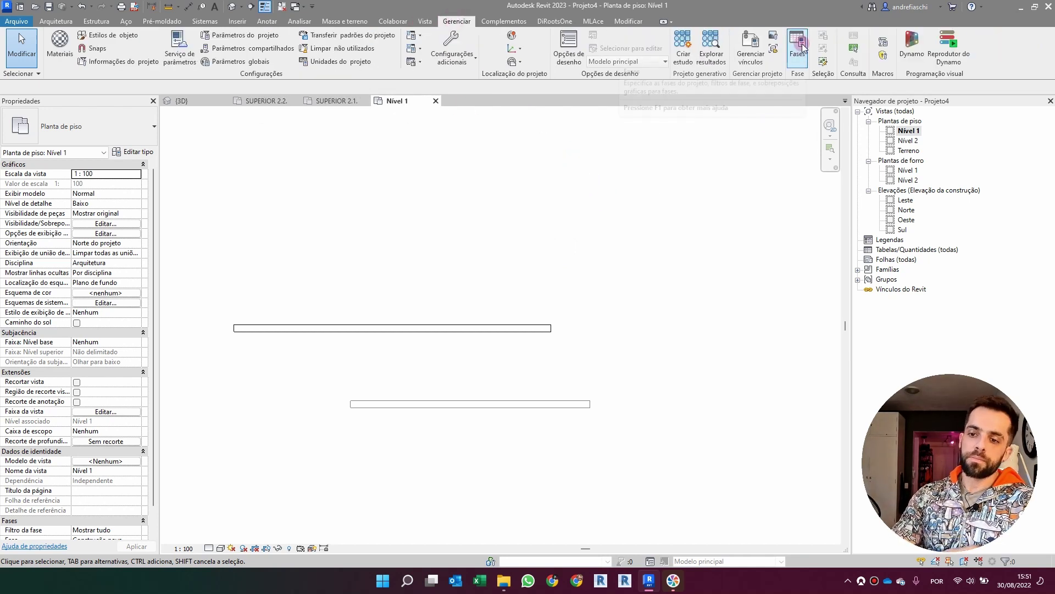
{"action": "left_click", "coordinate": [802, 34]}
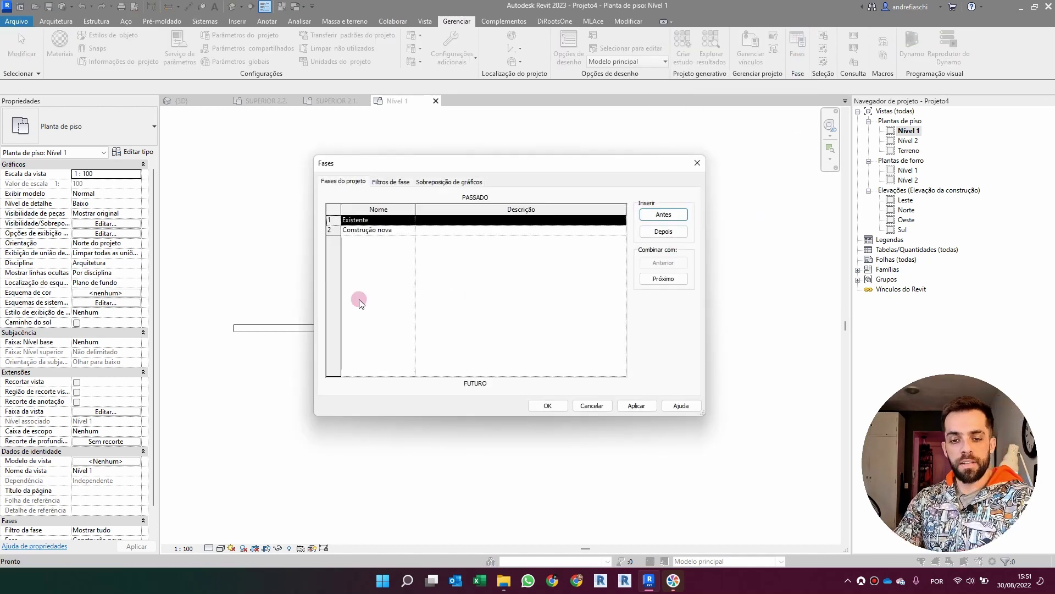
{"action": "left_click", "coordinate": [393, 230]}
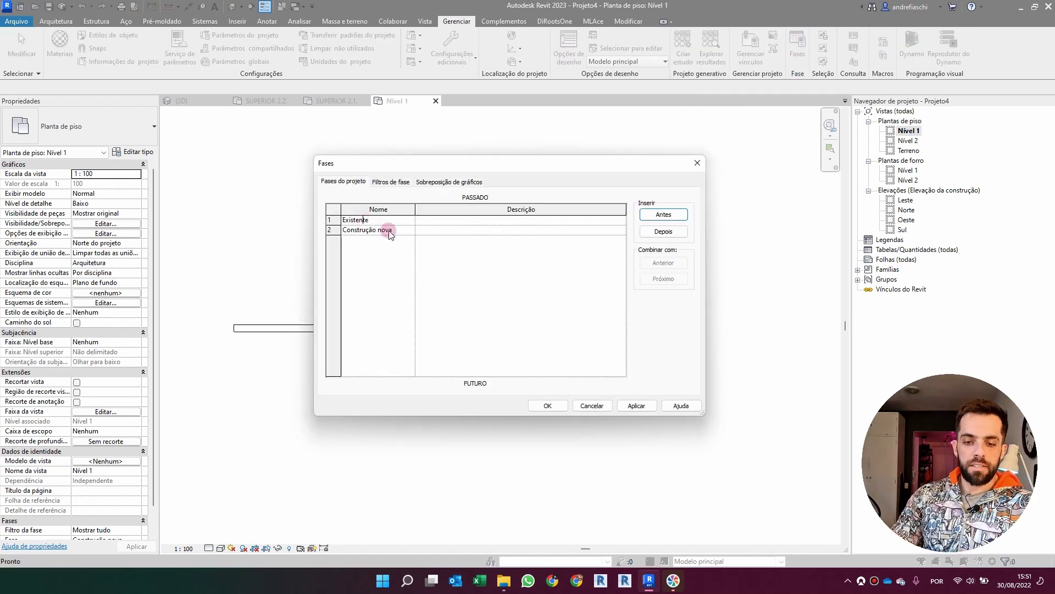
{"action": "left_click", "coordinate": [391, 220]}
{"action": "left_click", "coordinate": [389, 221]}
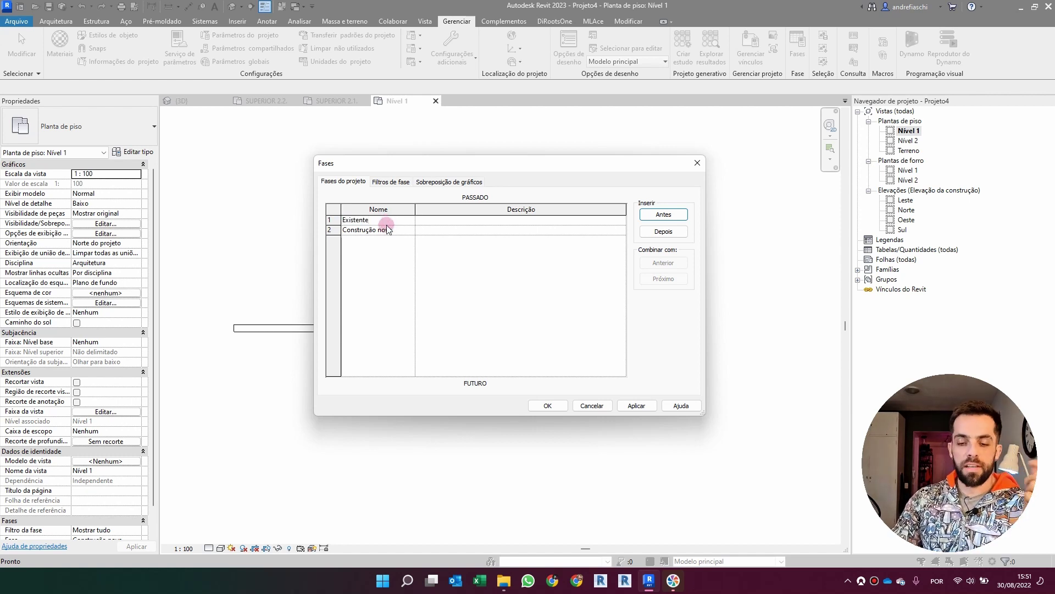
{"action": "left_click_drag", "start_coordinate": [376, 221], "coordinate": [335, 221]}
{"action": "left_click", "coordinate": [345, 221]}
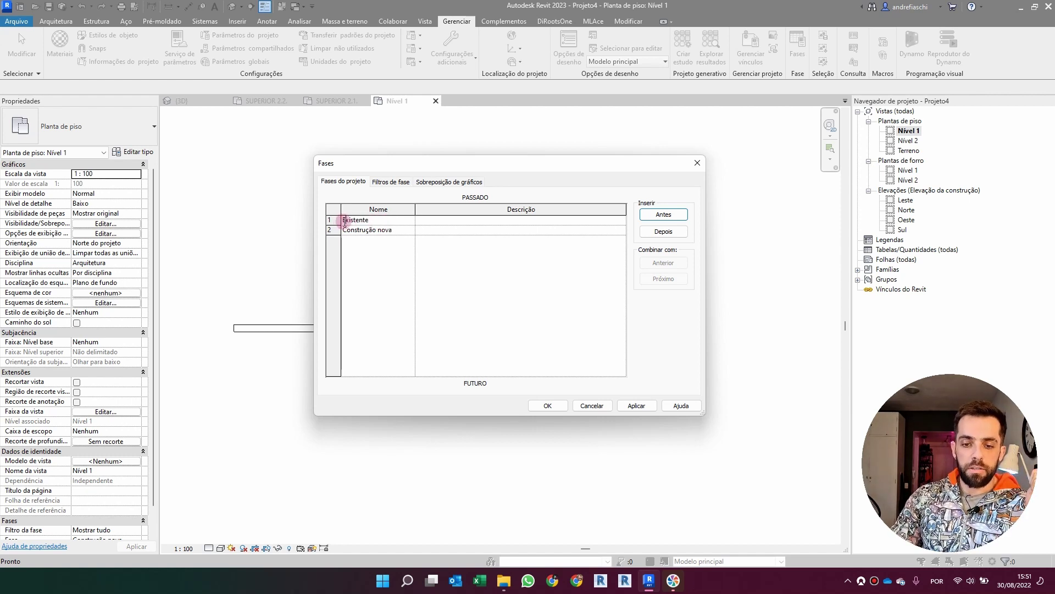
{"action": "type", "text": "0 -"}
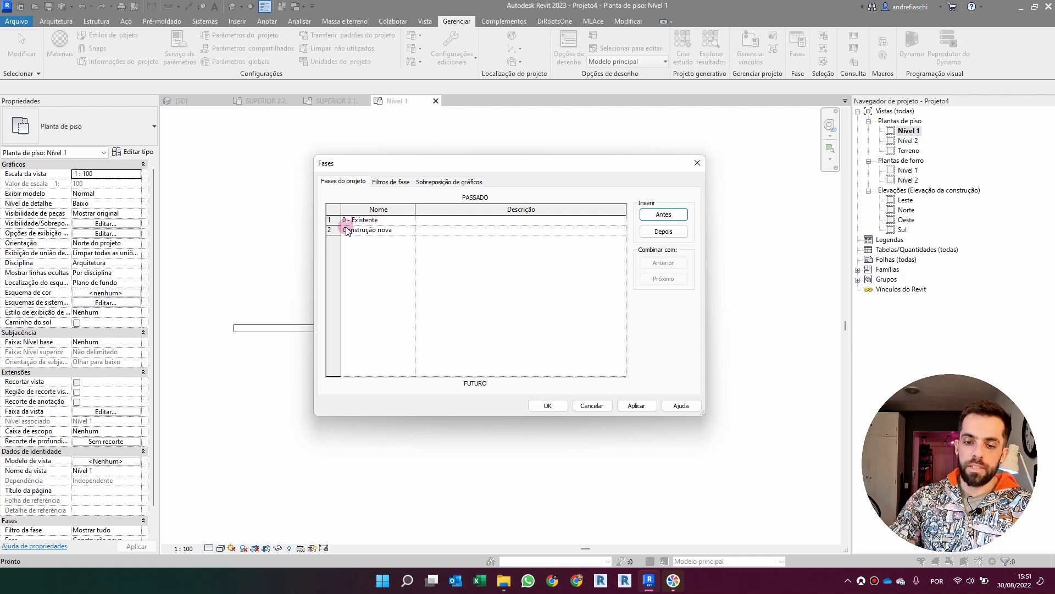
Rename the Construção nova phase to "1 - Construção nova".
{"action": "left_click", "coordinate": [347, 231]}
{"action": "type", "text": "1 -"}
{"action": "key", "text": "BackSpace"}
{"action": "key", "text": "BackSpace"}
{"action": "key", "text": "BackSpace"}
{"action": "type", "text": "-"}
{"action": "left_click", "coordinate": [407, 230]}
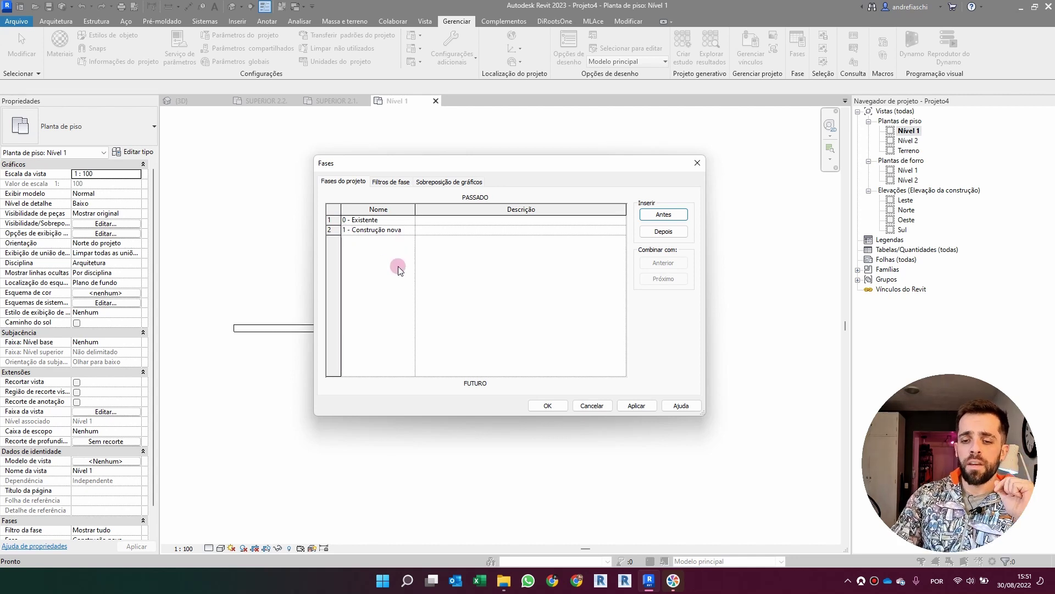
Insert a phase before 1 - Construção nova and combine it with the next phase.
{"action": "left_click", "coordinate": [670, 216]}
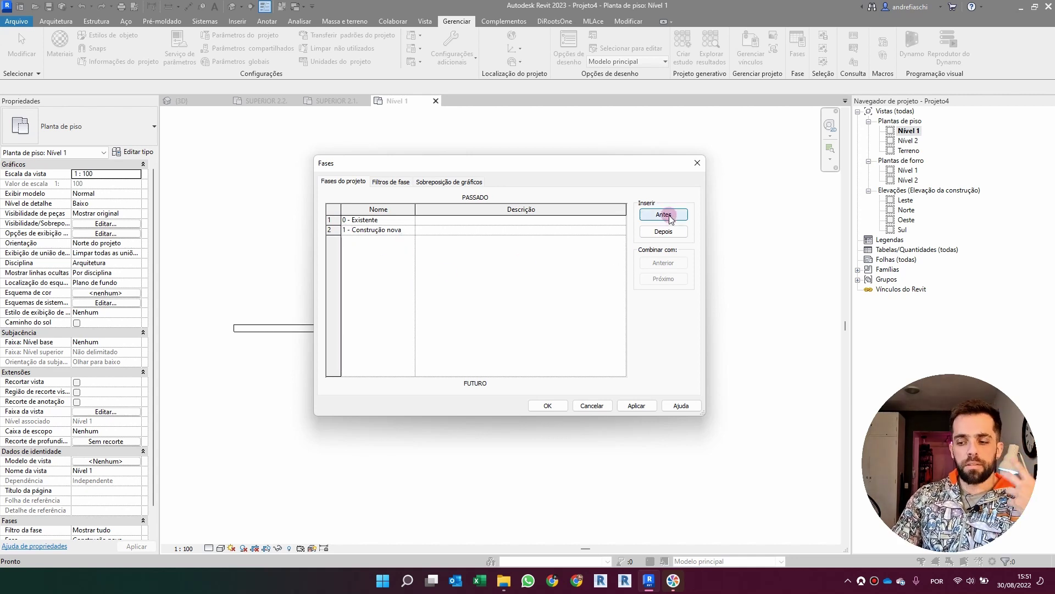
{"action": "left_click", "coordinate": [669, 215]}
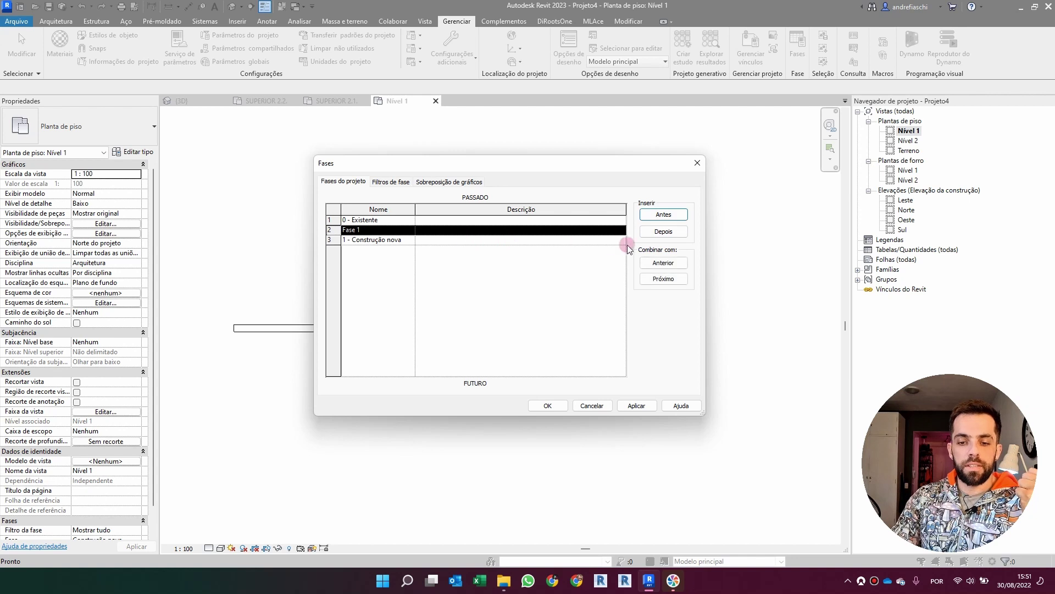
{"action": "left_click", "coordinate": [664, 233]}
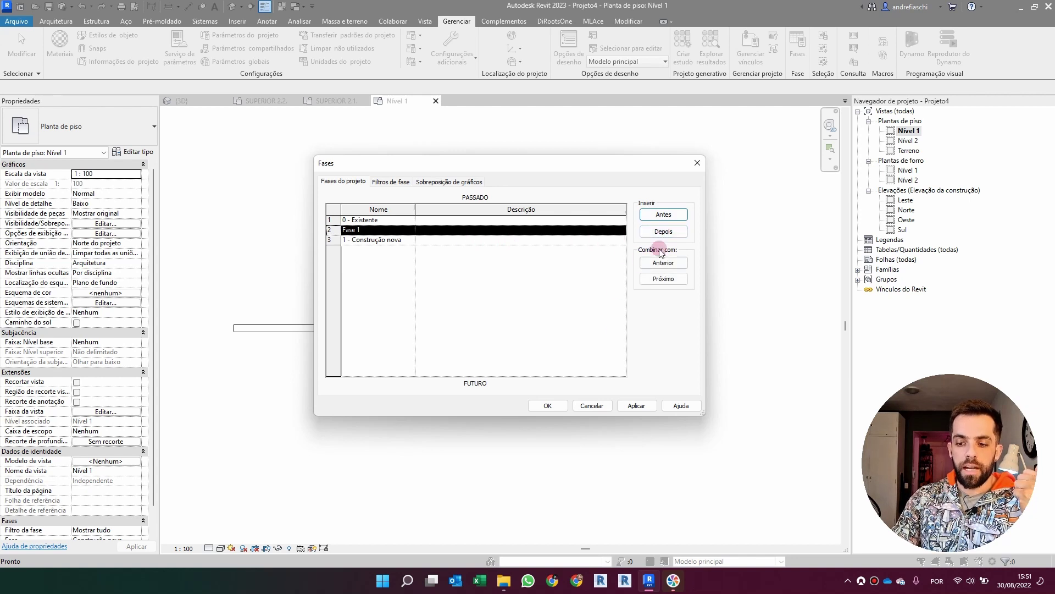
{"action": "left_click", "coordinate": [664, 278]}
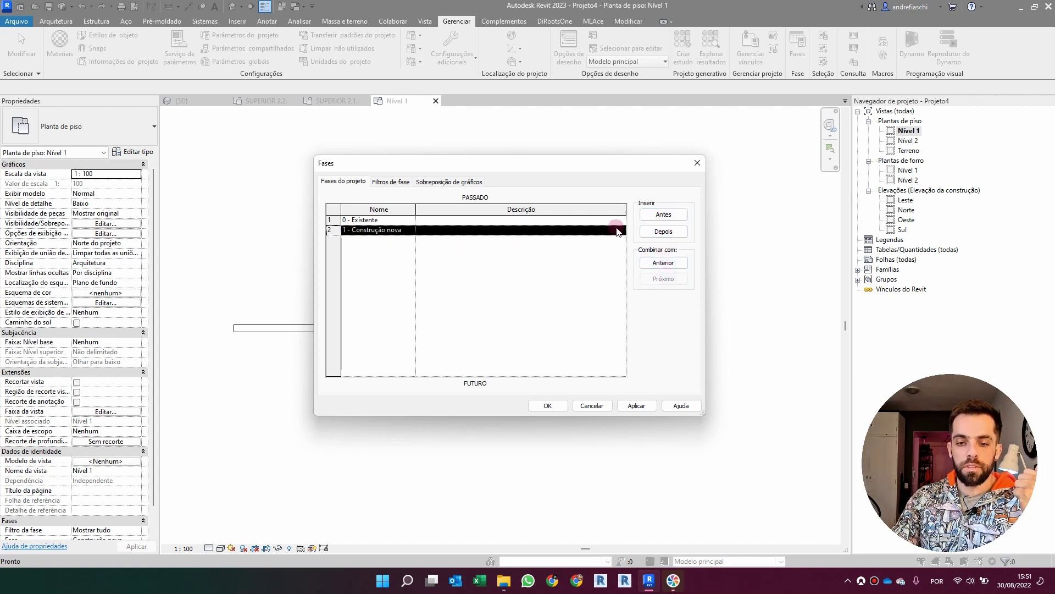
Insert a phase after 1 - Construção nova and name it "2 - Ampliação".
{"action": "left_click", "coordinate": [663, 231]}
{"action": "left_click", "coordinate": [402, 239]}
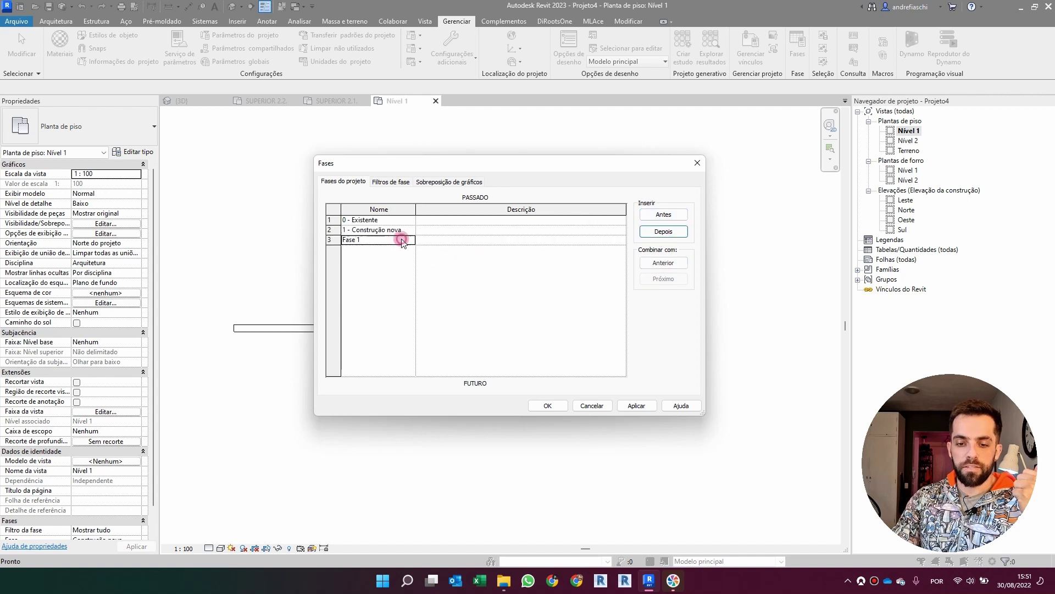
{"action": "type", "text": "2 - A"}
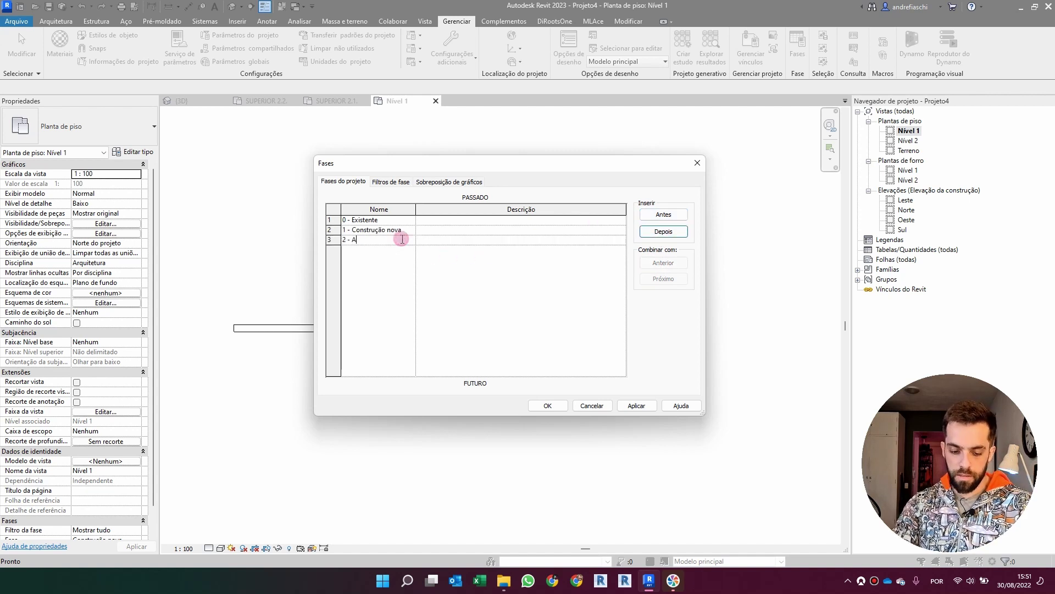
{"action": "type", "text": "mpliação"}
{"action": "key", "text": "Tab"}
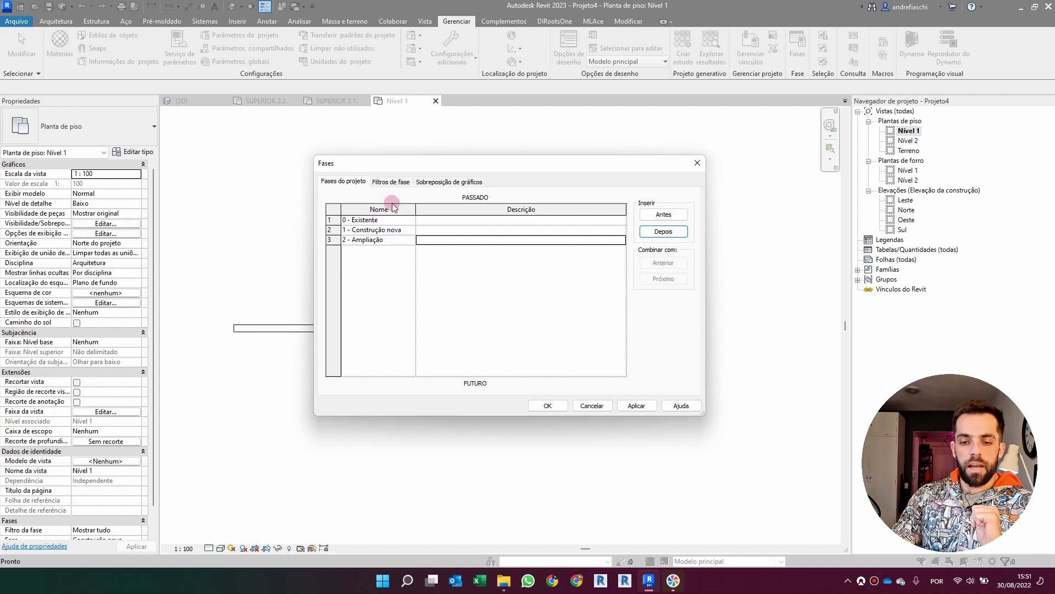
Review the project's phase filters, return to the phase list and confirm the phase settings.
{"action": "left_click", "coordinate": [389, 180]}
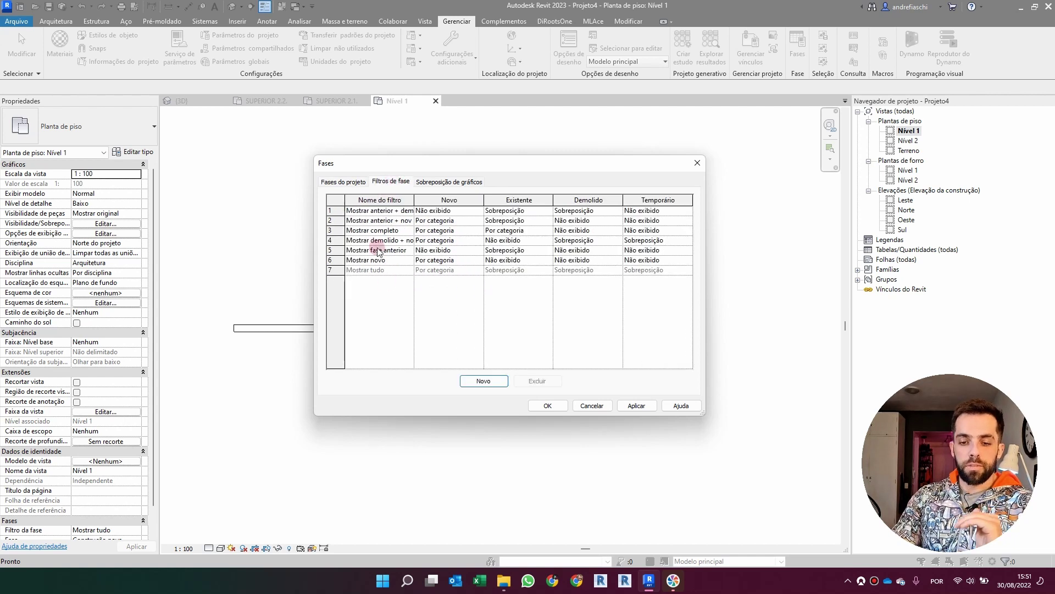
{"action": "left_click", "coordinate": [342, 181]}
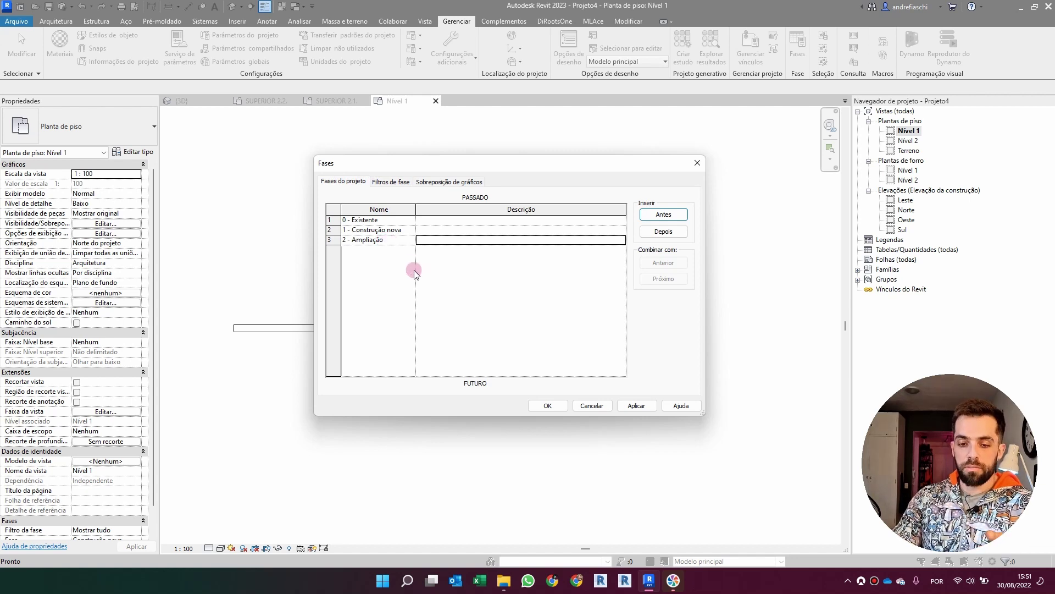
{"action": "left_click", "coordinate": [549, 406]}
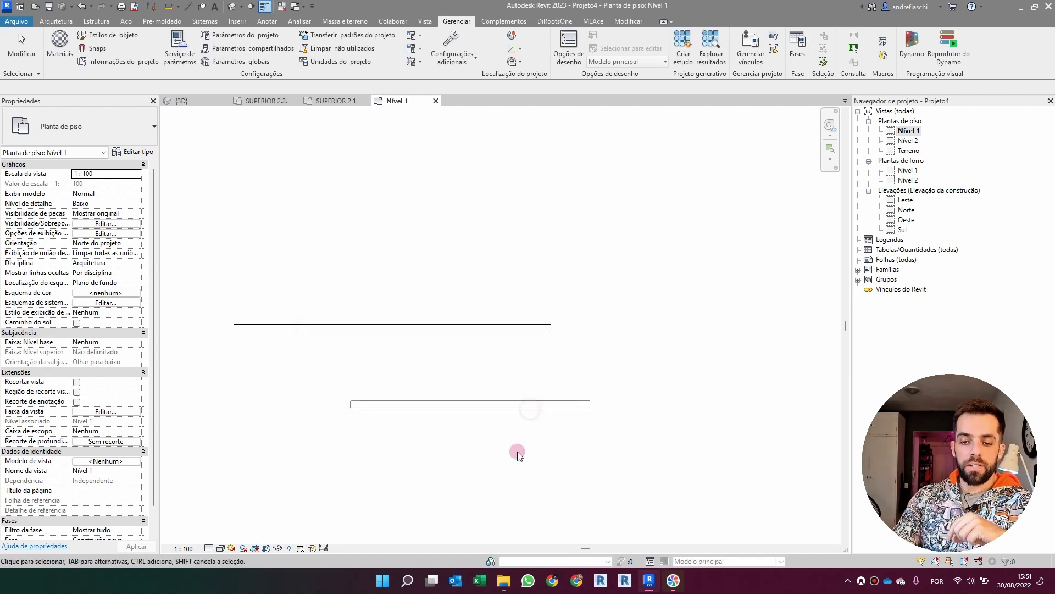
Set the phase of the Nível 1 floor plan view to 2 - Ampliação and check the upper wall's created phase.
{"action": "scroll", "coordinate": [157, 515], "scroll_direction": "down", "scroll_amount": 1}
{"action": "left_click", "coordinate": [136, 520]}
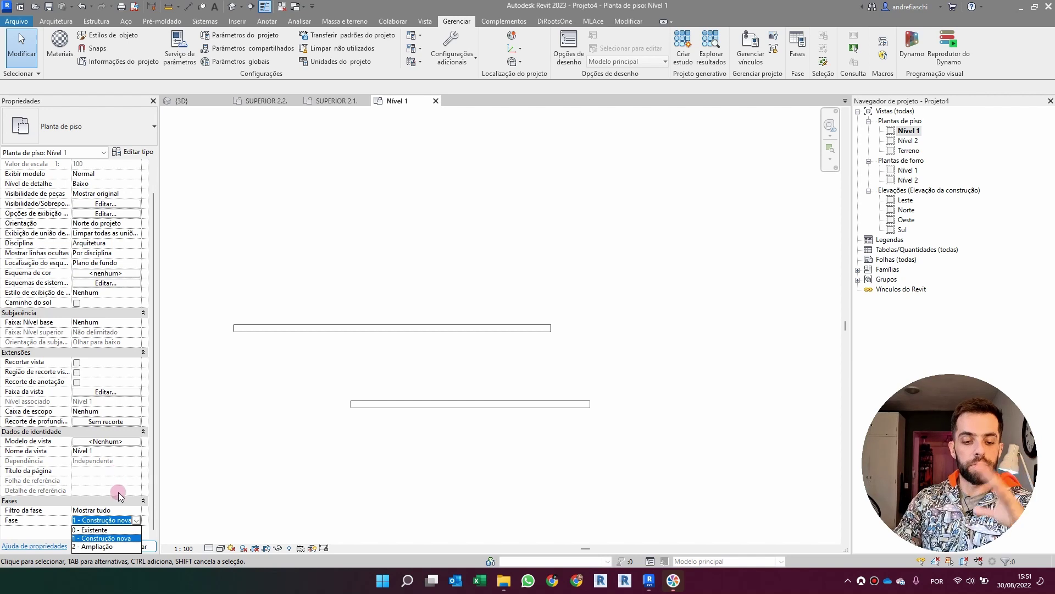
{"action": "left_click", "coordinate": [108, 546]}
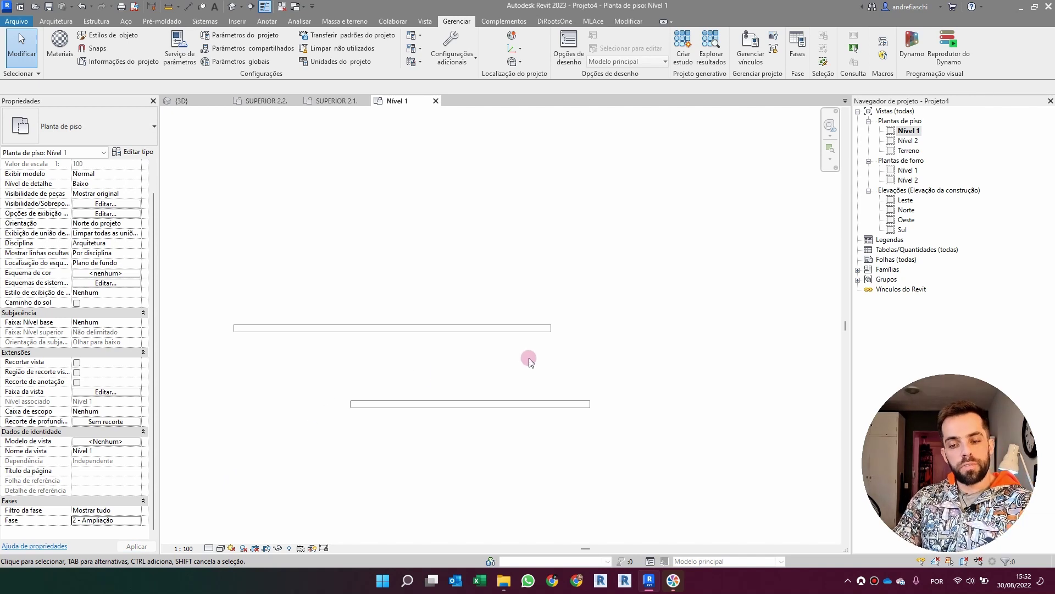
{"action": "left_click", "coordinate": [291, 328]}
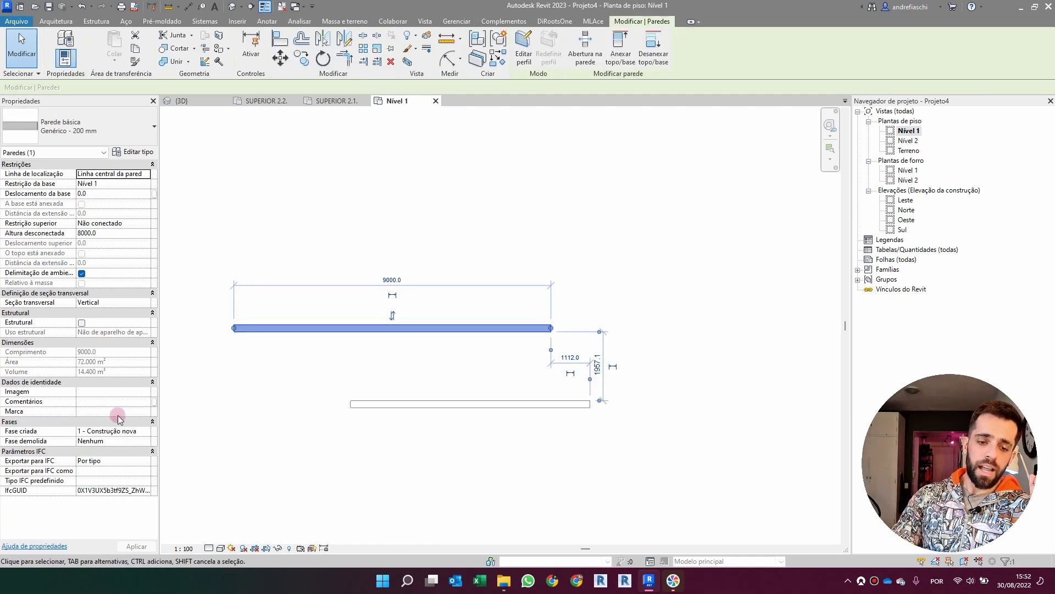
{"action": "left_click", "coordinate": [307, 379]}
Set the demolished phase of the lower wall to 1 - Construção nova.
{"action": "left_click", "coordinate": [388, 404]}
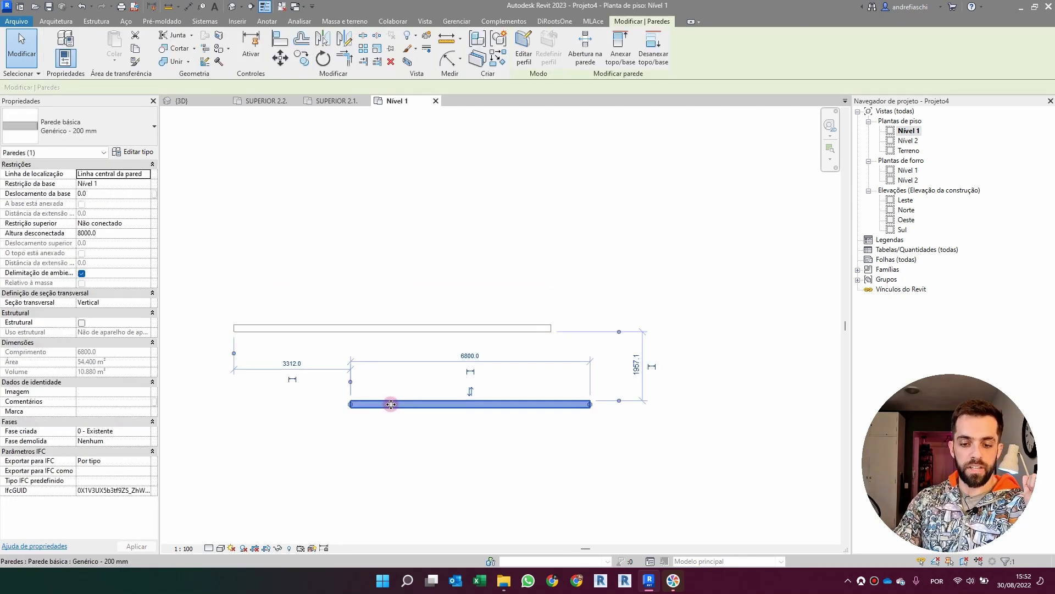
{"action": "left_click", "coordinate": [146, 441]}
{"action": "left_click", "coordinate": [112, 458]}
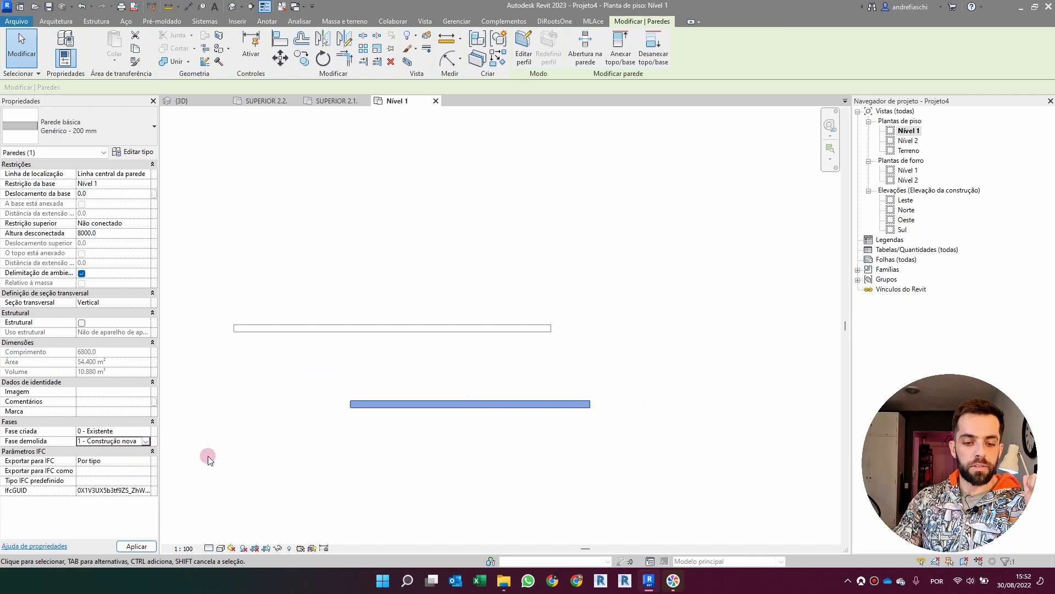
{"action": "left_click", "coordinate": [339, 454]}
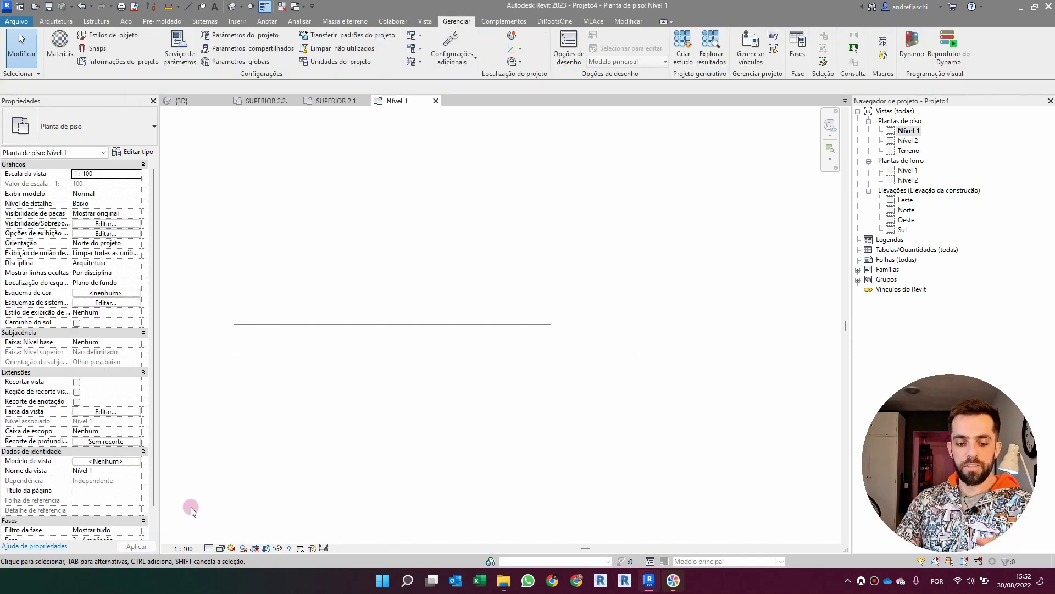
Set the Nível 1 floor plan view's phase to 1 - Construção nova and its phase filter to Mostrar completo.
{"action": "left_click", "coordinate": [155, 515]}
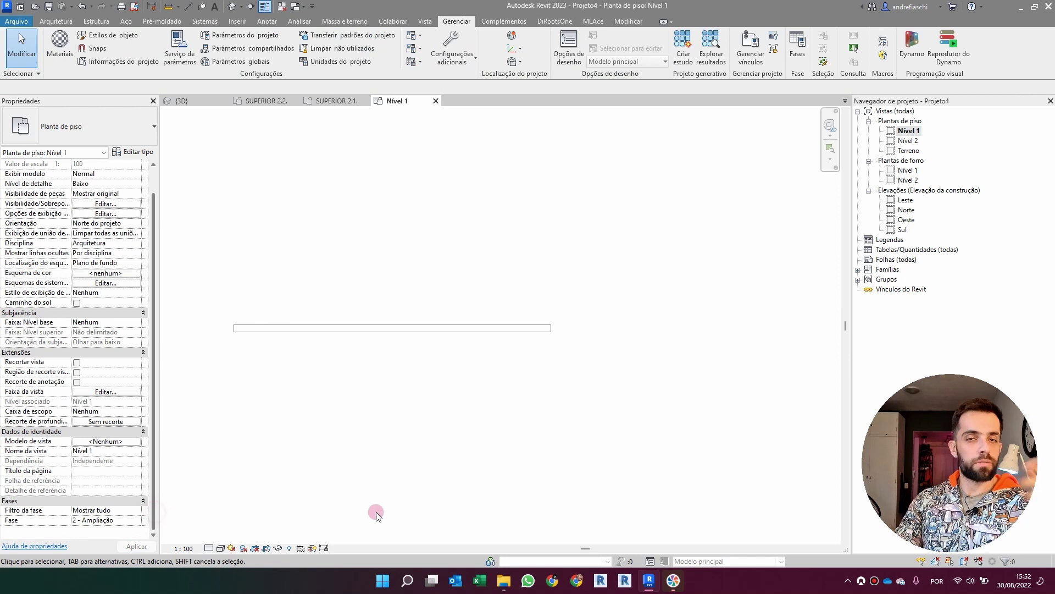
{"action": "left_click", "coordinate": [137, 520]}
{"action": "left_click", "coordinate": [110, 530]}
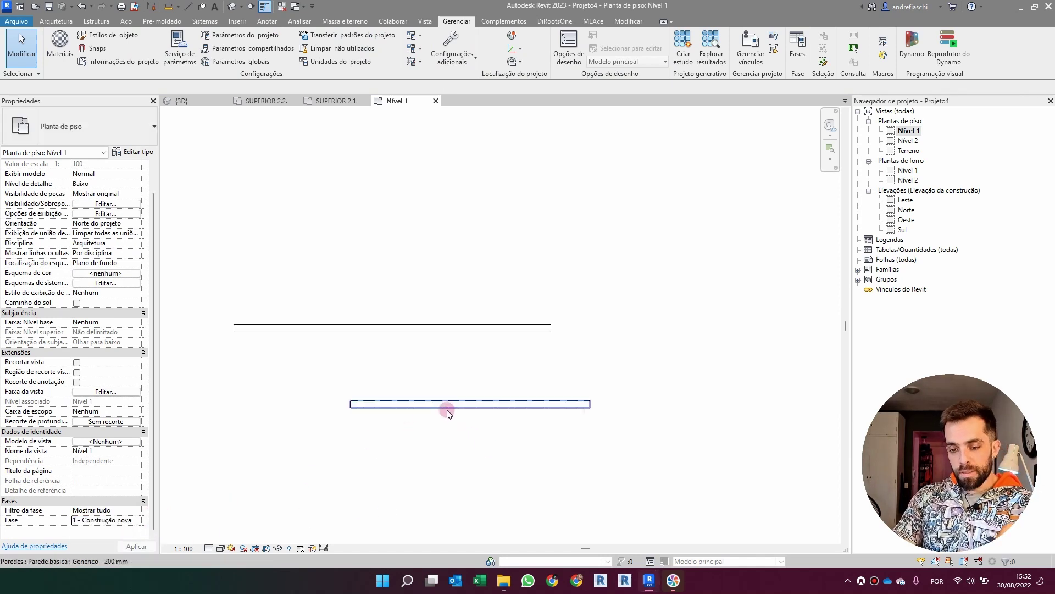
{"action": "left_click", "coordinate": [132, 511]}
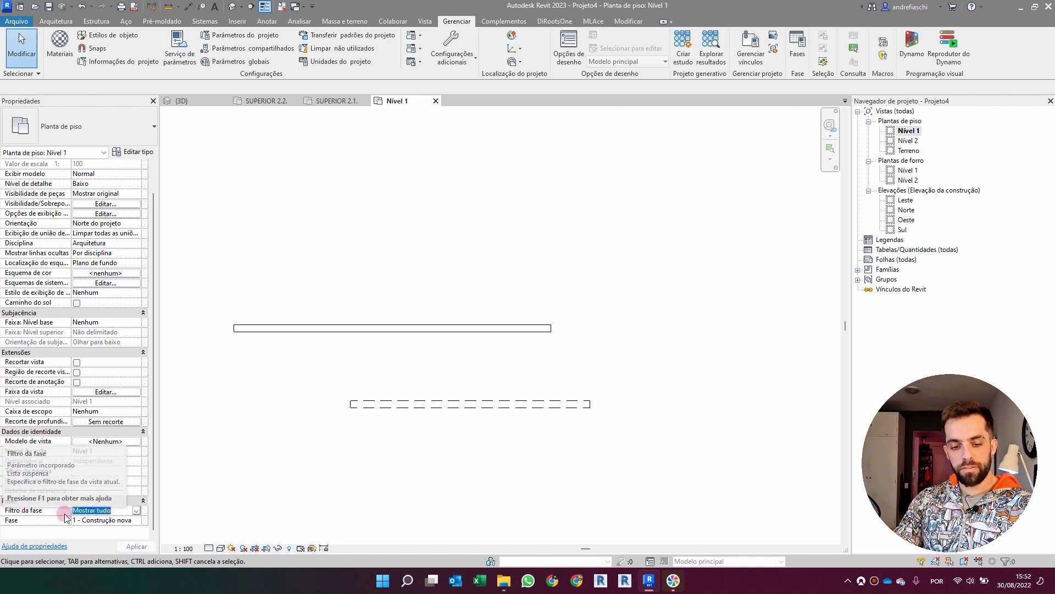
{"action": "left_click", "coordinate": [135, 511]}
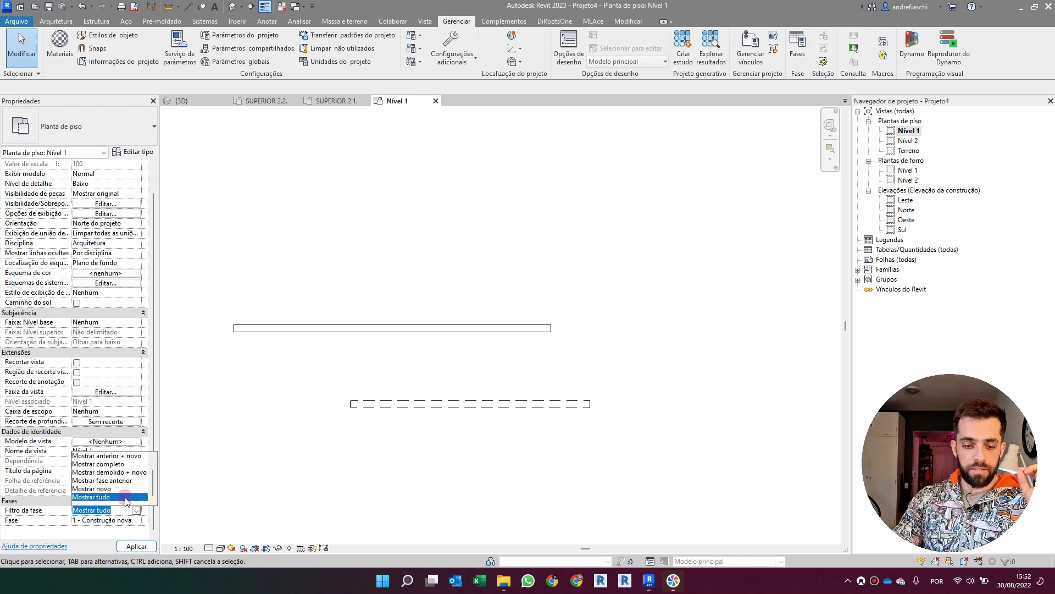
{"action": "left_click", "coordinate": [110, 464]}
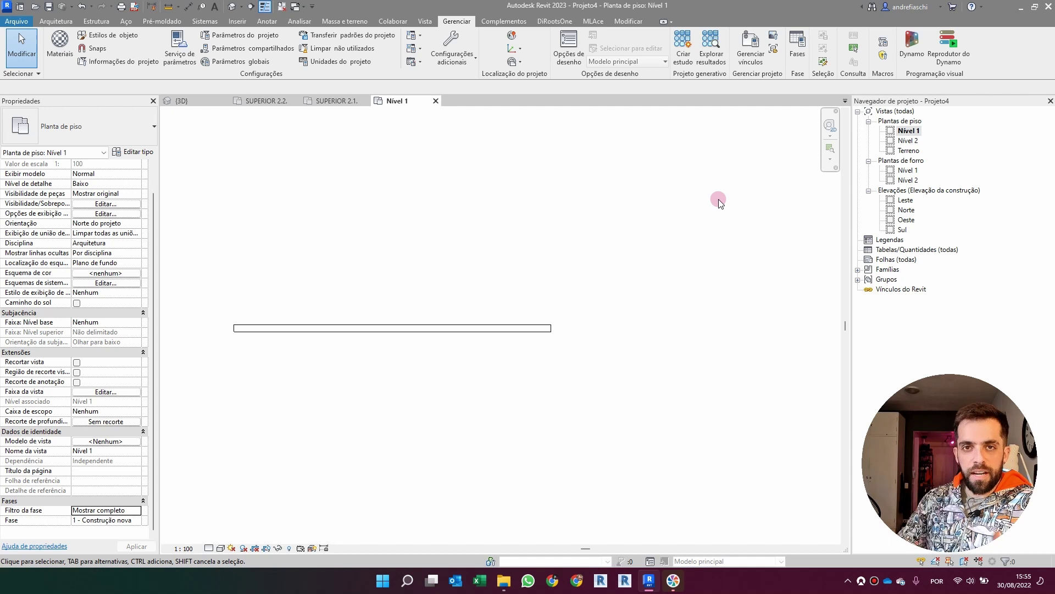
Compare the phase settings of the Nível 1 floor plan, the Nível 1 ceiling plan and the Norte elevation.
{"action": "left_click", "coordinate": [909, 131]}
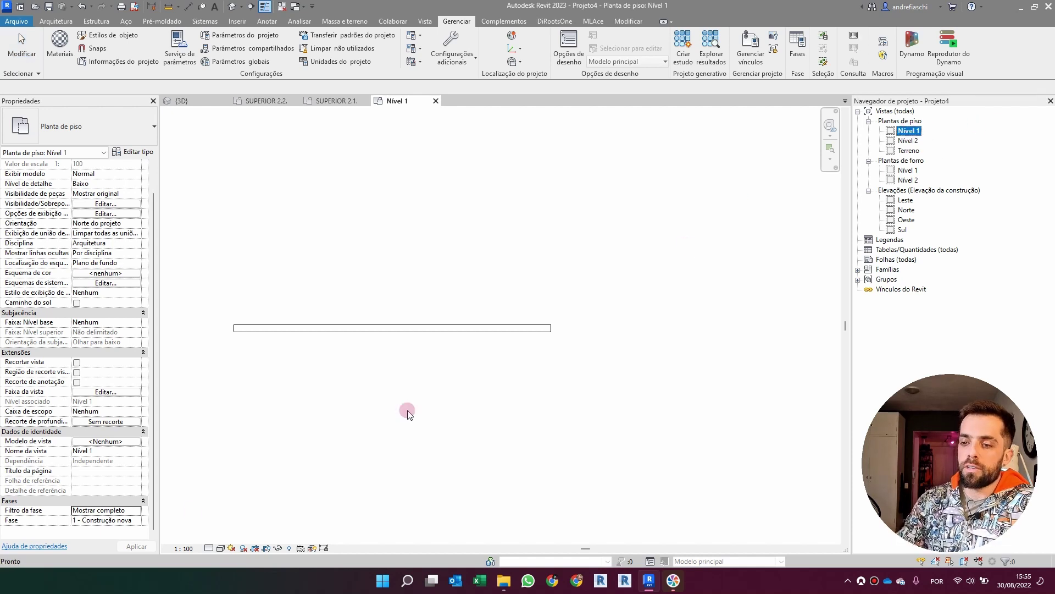
{"action": "left_click", "coordinate": [137, 520]}
{"action": "left_click", "coordinate": [137, 521]}
{"action": "left_click", "coordinate": [126, 536]}
{"action": "left_click", "coordinate": [552, 297]}
{"action": "left_click", "coordinate": [912, 132]}
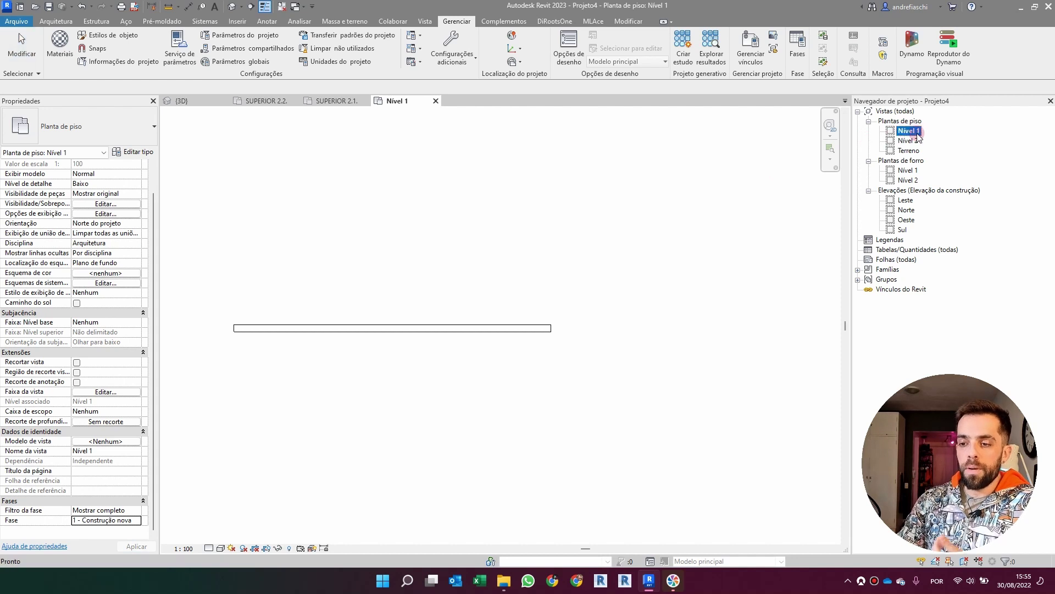
{"action": "left_click", "coordinate": [908, 171]}
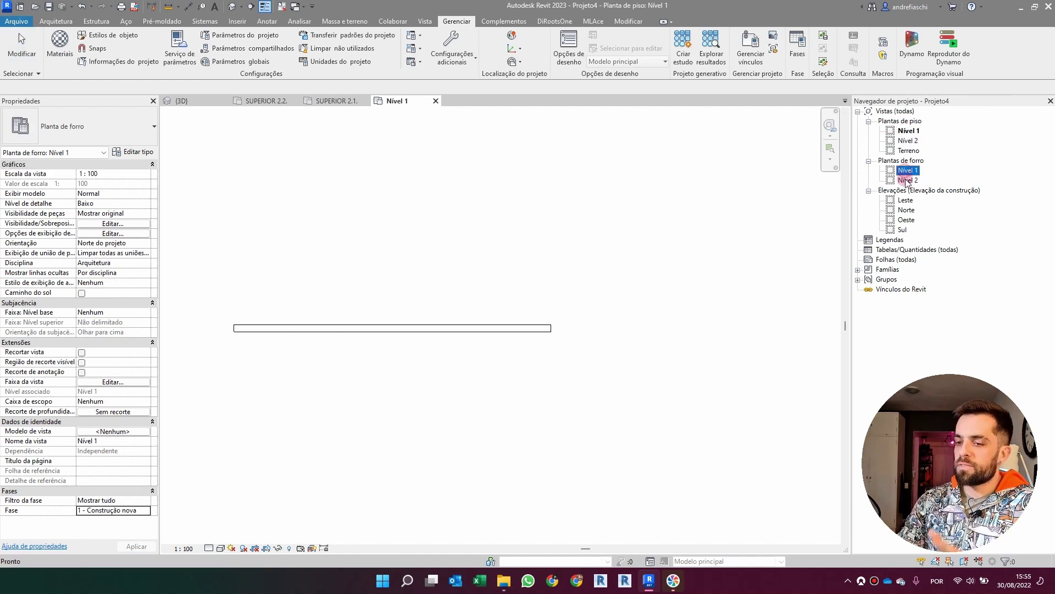
{"action": "left_click", "coordinate": [906, 209]}
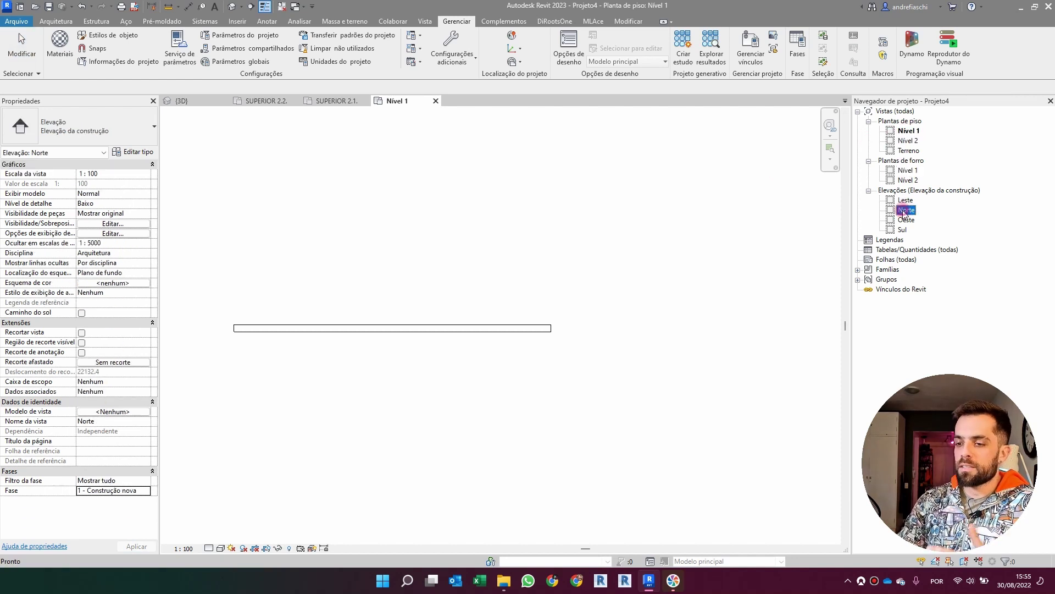
Rename the Nível 1 floor plan view to "Nível 1 - Existente" without renaming the level and its corresponding views.
{"action": "left_click", "coordinate": [906, 131]}
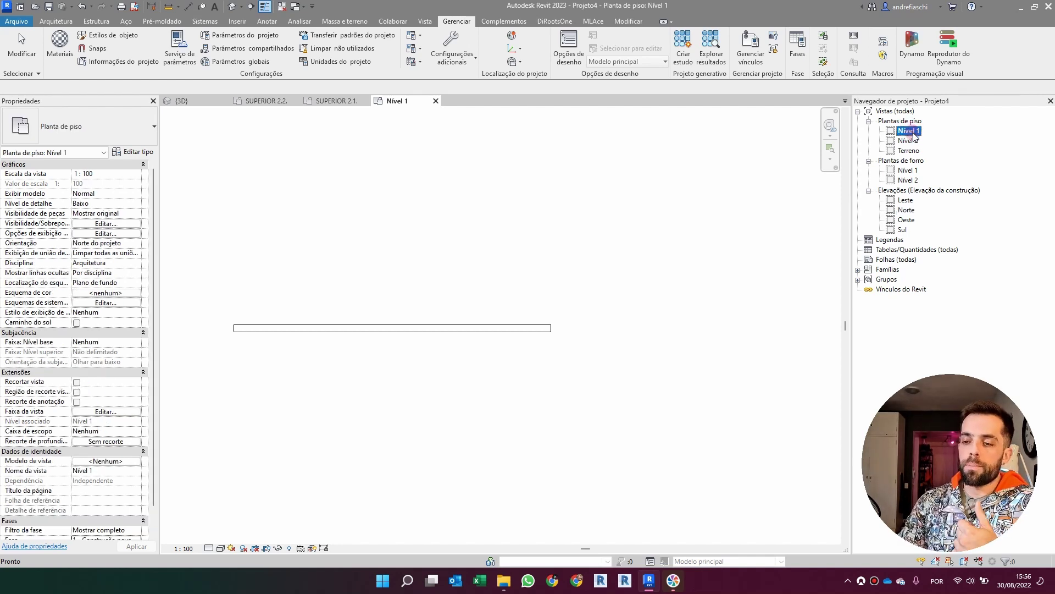
{"action": "left_click", "coordinate": [919, 131]}
{"action": "type", "text": "-"}
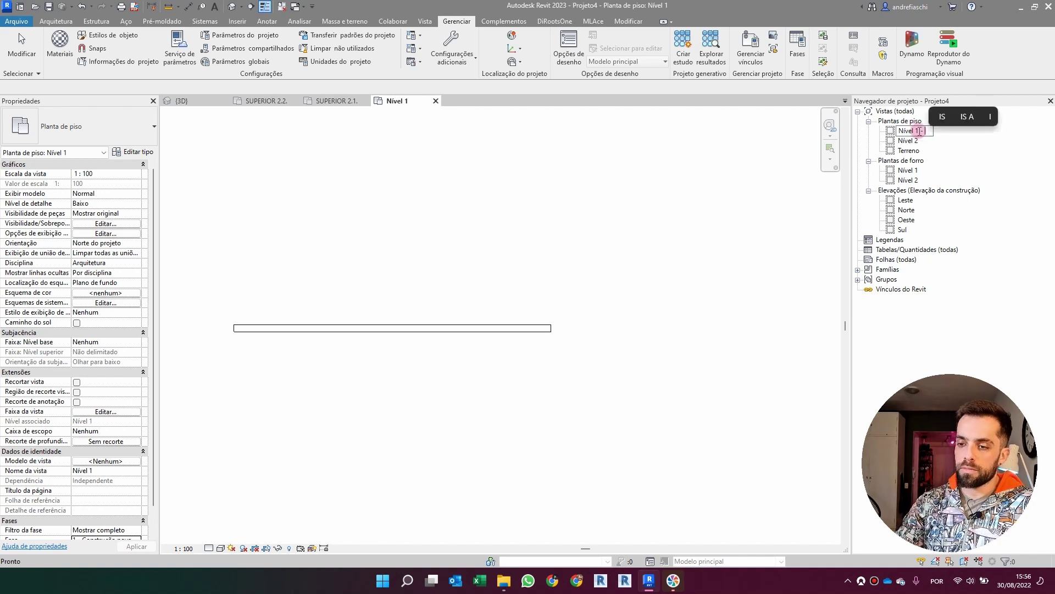
{"action": "type", "text": " Existente"}
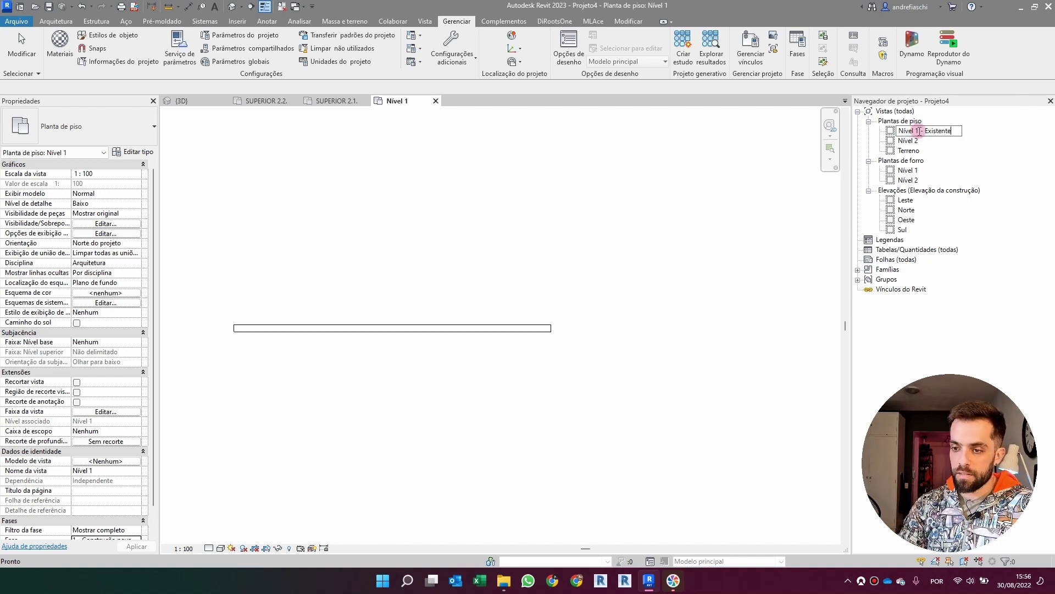
{"action": "key", "text": "Return"}
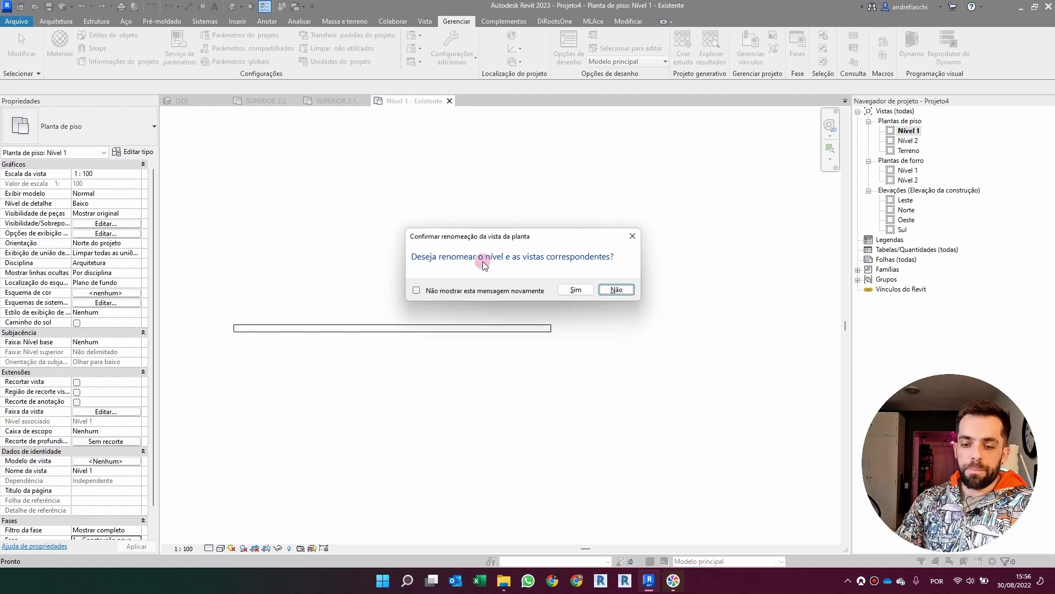
{"action": "left_click", "coordinate": [615, 289]}
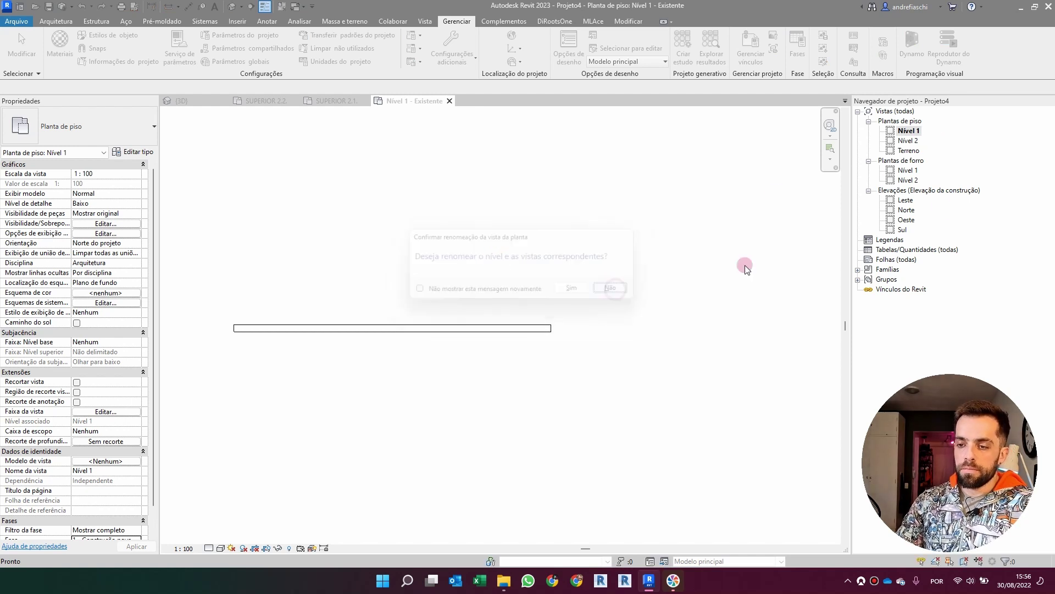
Set the phase of the Nível 1 - Existente floor plan view to 0 - Existente.
{"action": "right_click", "coordinate": [932, 133]}
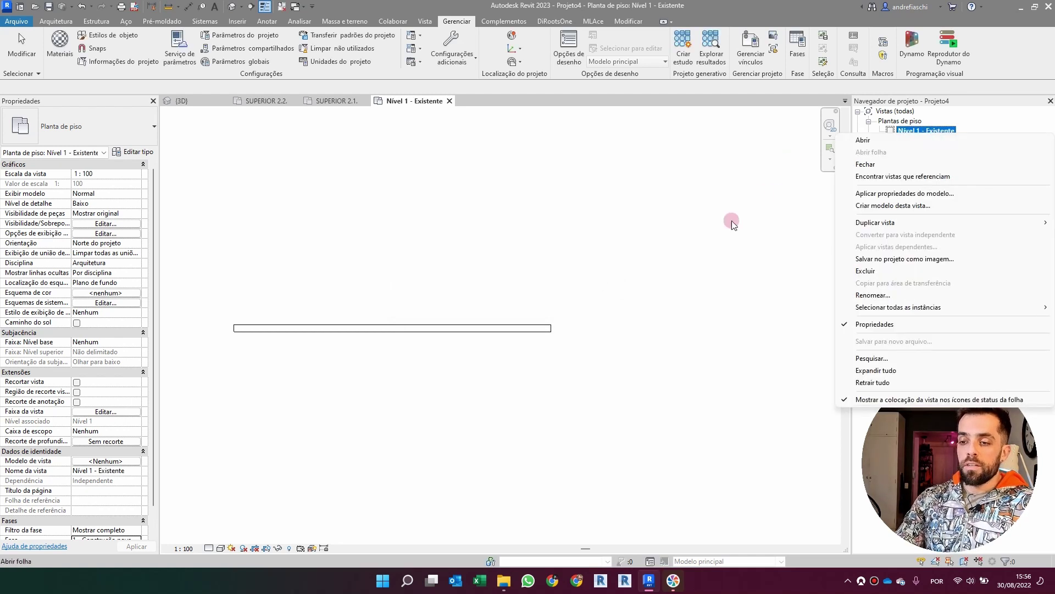
{"action": "left_click", "coordinate": [695, 243]}
{"action": "left_click", "coordinate": [926, 131]}
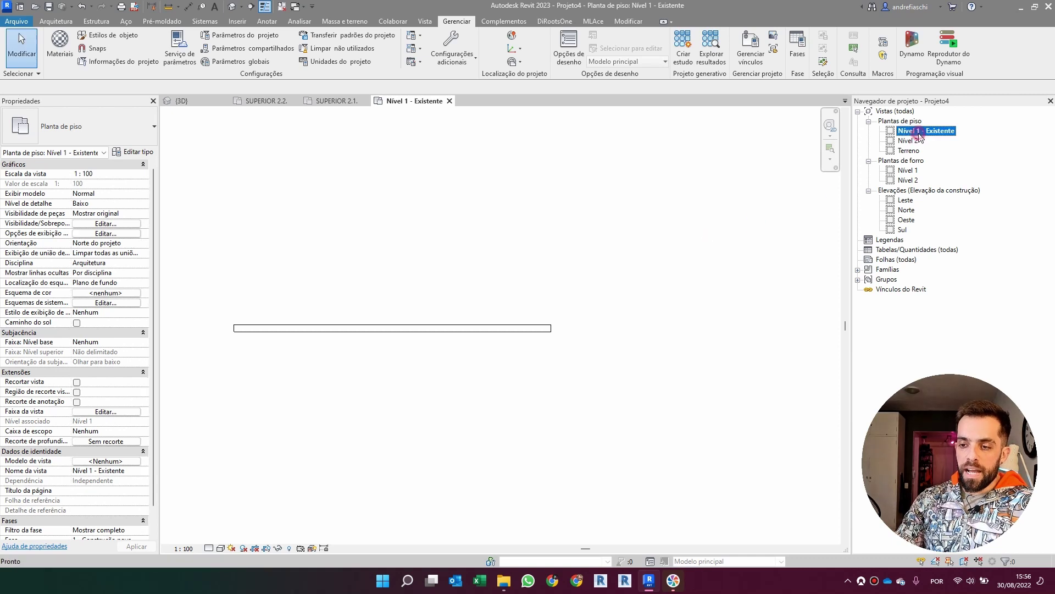
{"action": "scroll", "coordinate": [152, 522], "scroll_direction": "down", "scroll_amount": 1}
{"action": "left_click", "coordinate": [137, 519]}
{"action": "left_click", "coordinate": [118, 531]}
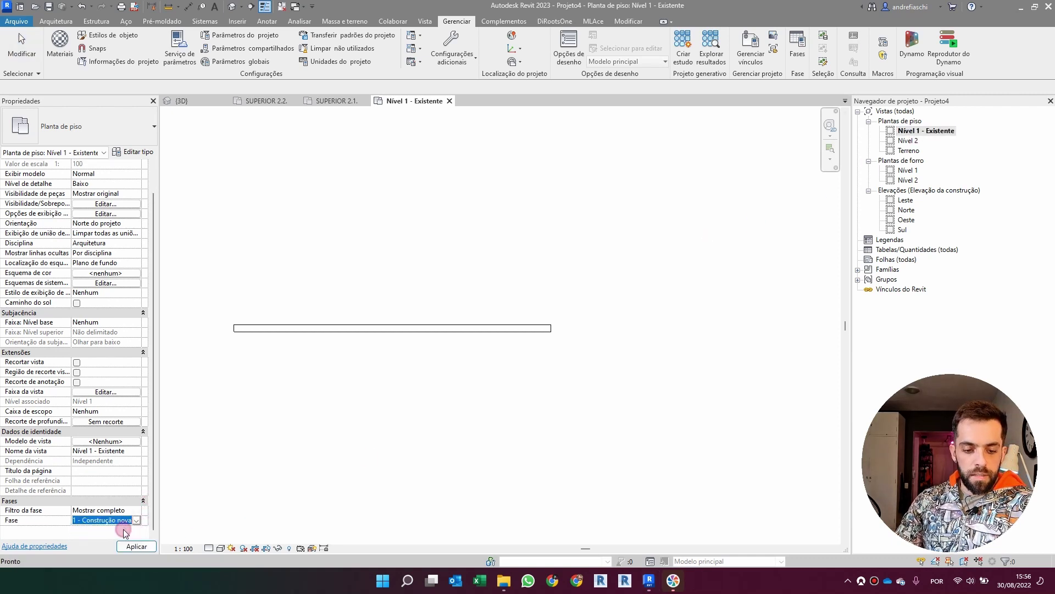
Duplicate the Nível 1 - Existente floor plan view without detailing and rename the copy "Nível 1 - Construção nova".
{"action": "right_click", "coordinate": [938, 133]}
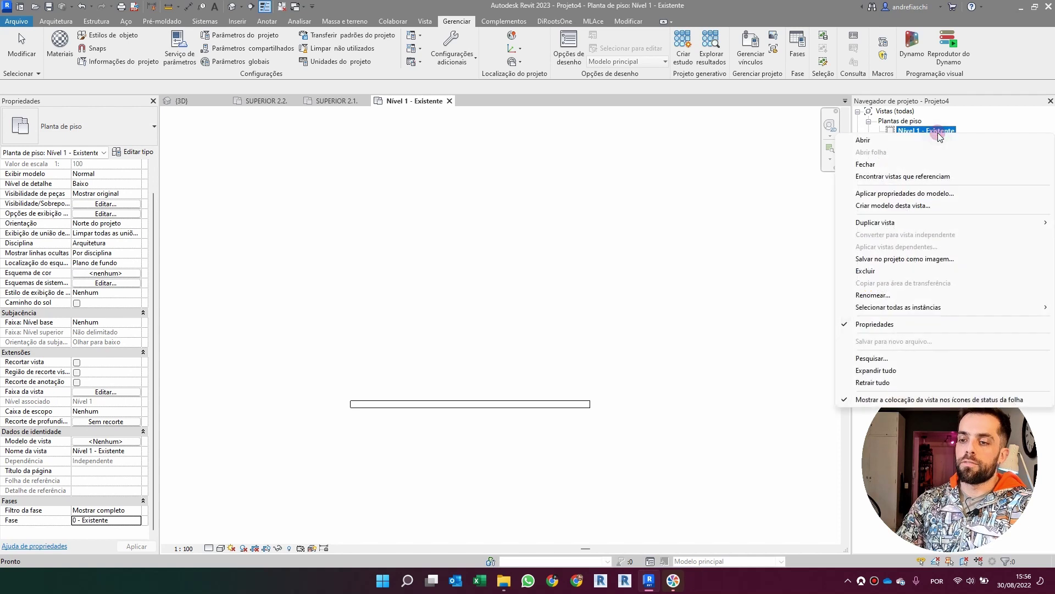
{"action": "mouse_move", "coordinate": [880, 222]}
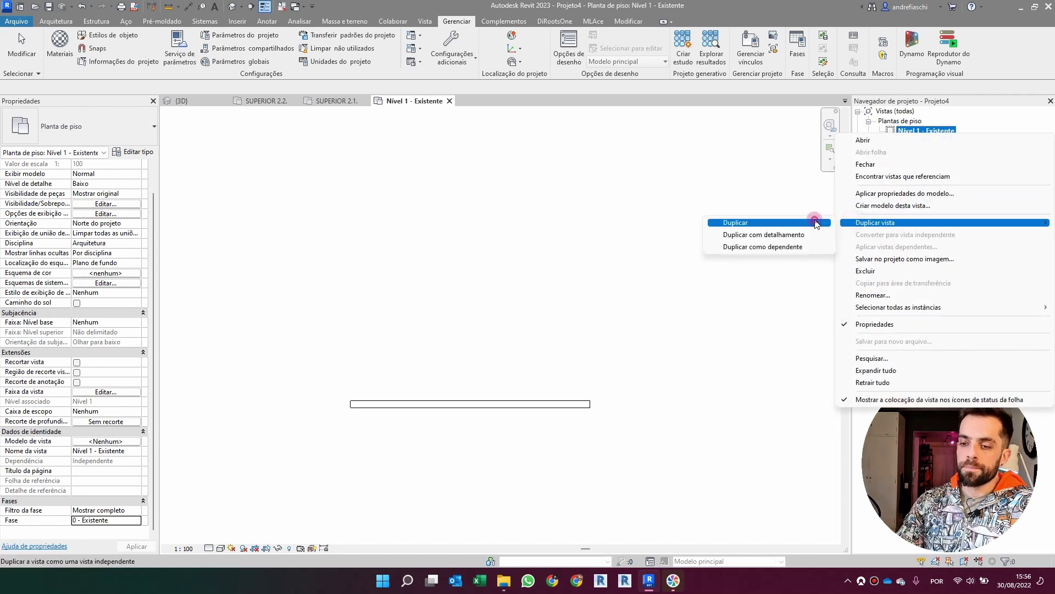
{"action": "left_click", "coordinate": [813, 223]}
{"action": "left_click", "coordinate": [928, 141]}
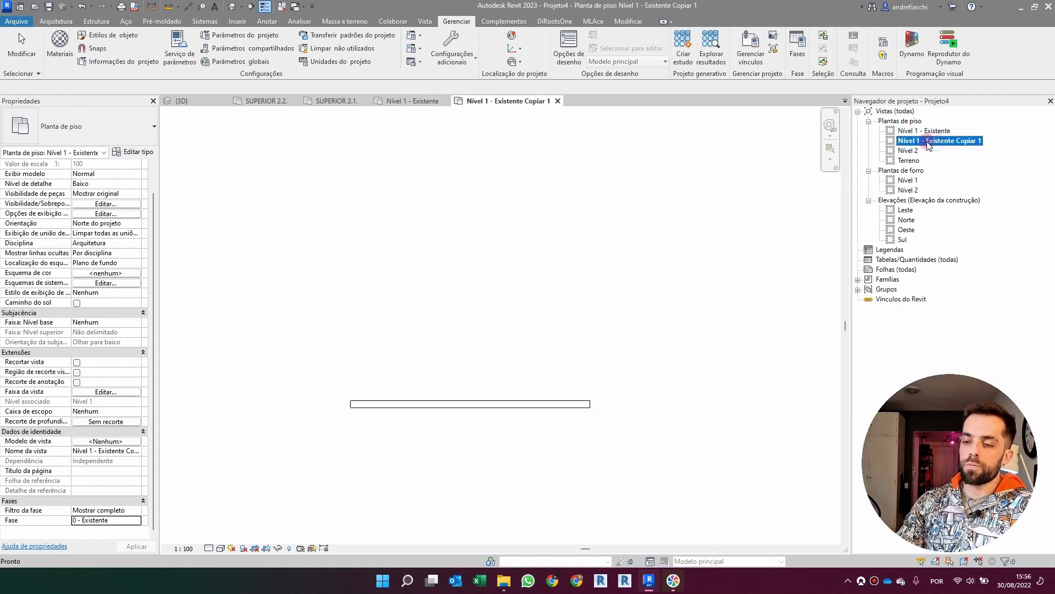
{"action": "left_click_drag", "start_coordinate": [927, 141], "coordinate": [985, 141]}
{"action": "type", "text": "Con"}
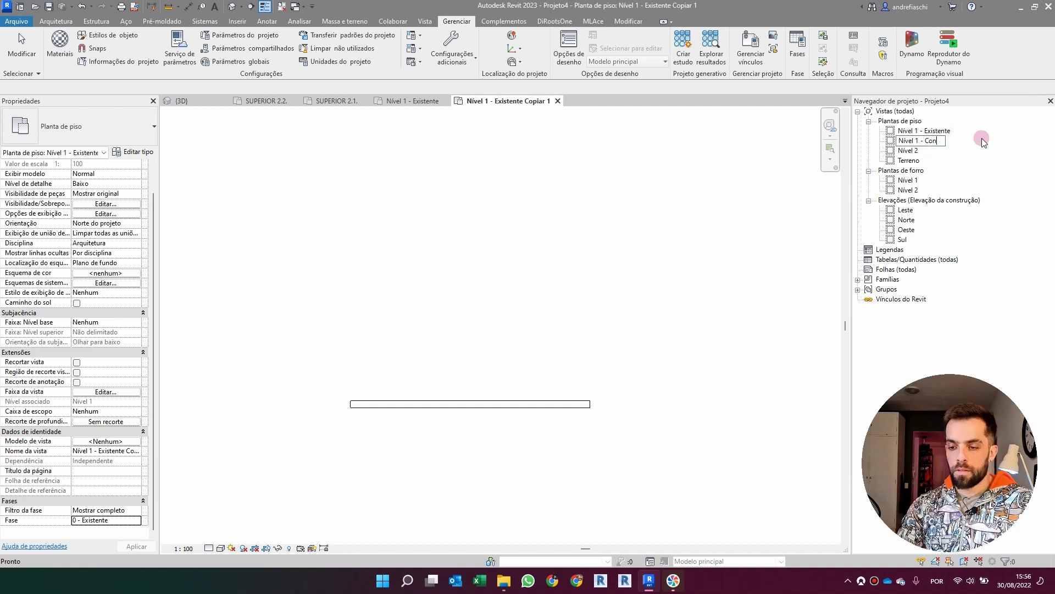
{"action": "type", "text": "strução no"}
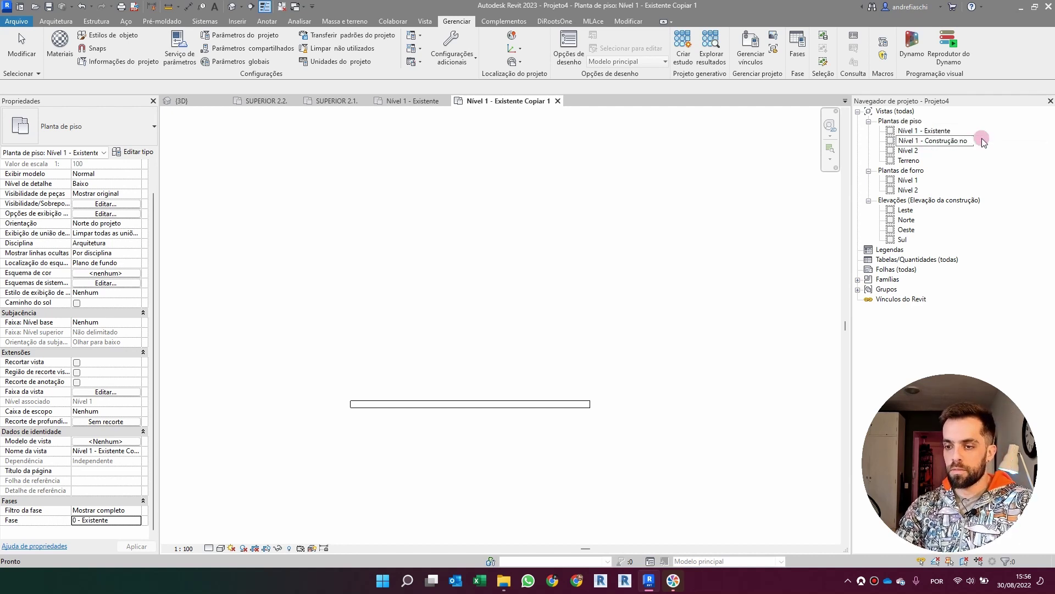
{"action": "type", "text": "va"}
{"action": "key", "text": "Return"}
Duplicate the Nível 1 - Construção nova floor plan view and rename the copy "Nível 1 - Ampliação".
{"action": "right_click", "coordinate": [965, 132]}
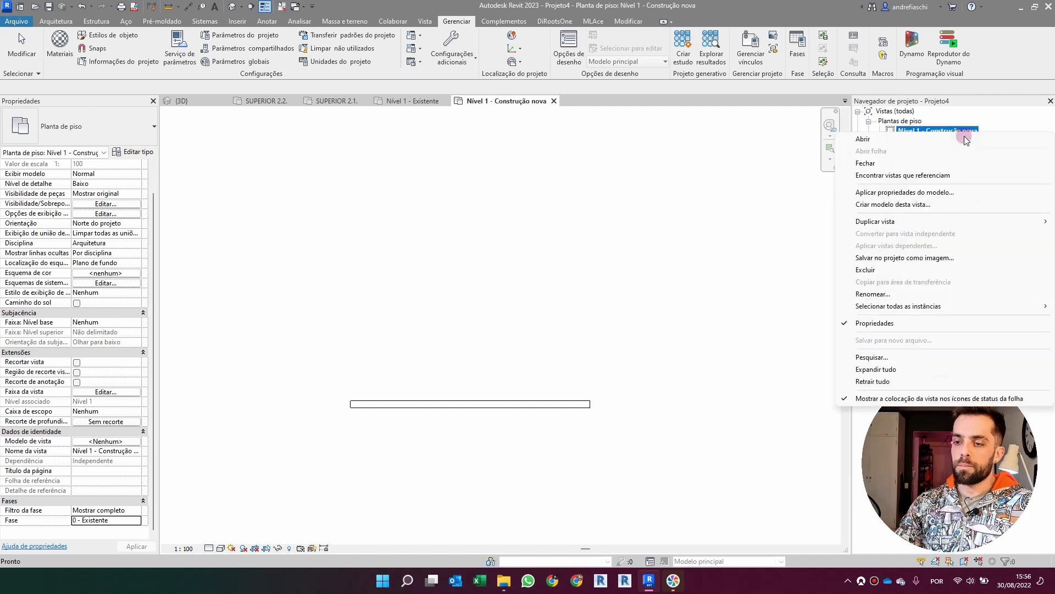
{"action": "mouse_move", "coordinate": [879, 221]}
{"action": "left_click", "coordinate": [758, 220]}
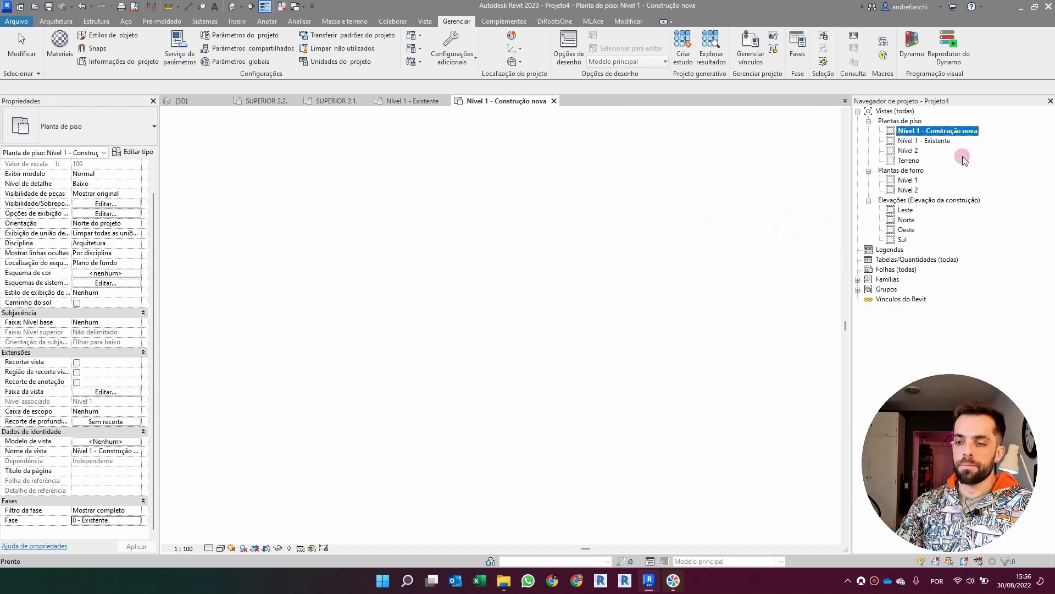
{"action": "left_click", "coordinate": [946, 141]}
{"action": "key", "text": "F2"}
{"action": "key", "text": "End"}
{"action": "key", "text": "BackSpace"}
{"action": "key", "text": "BackSpace"}
{"action": "key", "text": "BackSpace"}
{"action": "key", "text": "BackSpace"}
{"action": "key", "text": "BackSpace"}
{"action": "key", "text": "BackSpace"}
{"action": "key", "text": "BackSpace"}
{"action": "key", "text": "BackSpace"}
{"action": "key", "text": "BackSpace"}
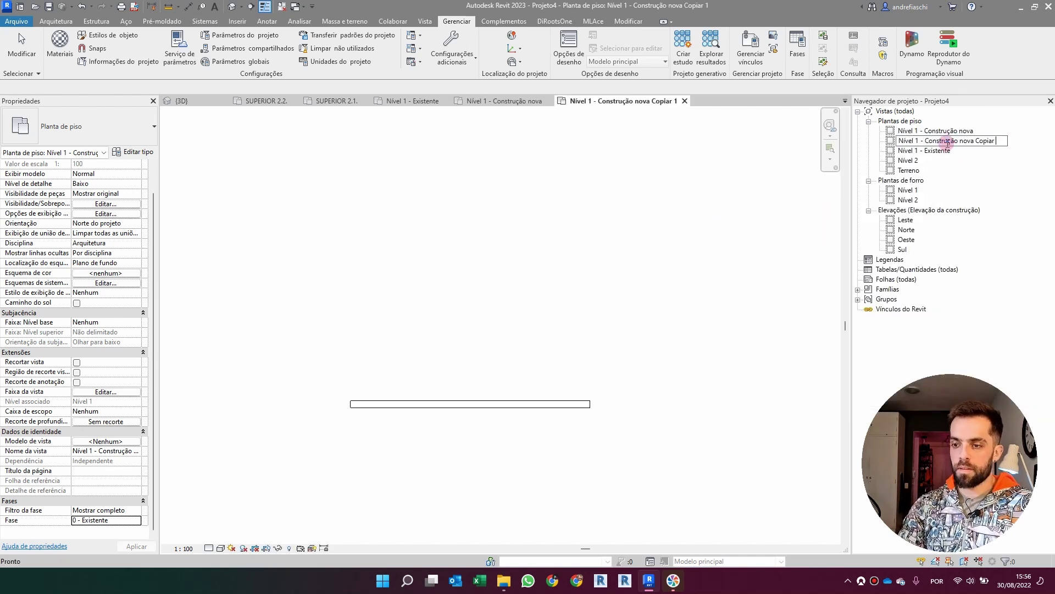
{"action": "key", "text": "BackSpace"}
{"action": "key", "text": "BackSpace"}
{"action": "key", "text": "BackSpace"}
{"action": "key", "text": "BackSpace"}
{"action": "key", "text": "BackSpace"}
{"action": "key", "text": "BackSpace"}
{"action": "key", "text": "BackSpace"}
{"action": "key", "text": "BackSpace"}
{"action": "key", "text": "BackSpace"}
{"action": "key", "text": "BackSpace"}
{"action": "key", "text": "BackSpace"}
{"action": "key", "text": "BackSpace"}
{"action": "key", "text": "BackSpace"}
{"action": "key", "text": "BackSpace"}
{"action": "key", "text": "BackSpace"}
{"action": "type", "text": "Ampliação"}
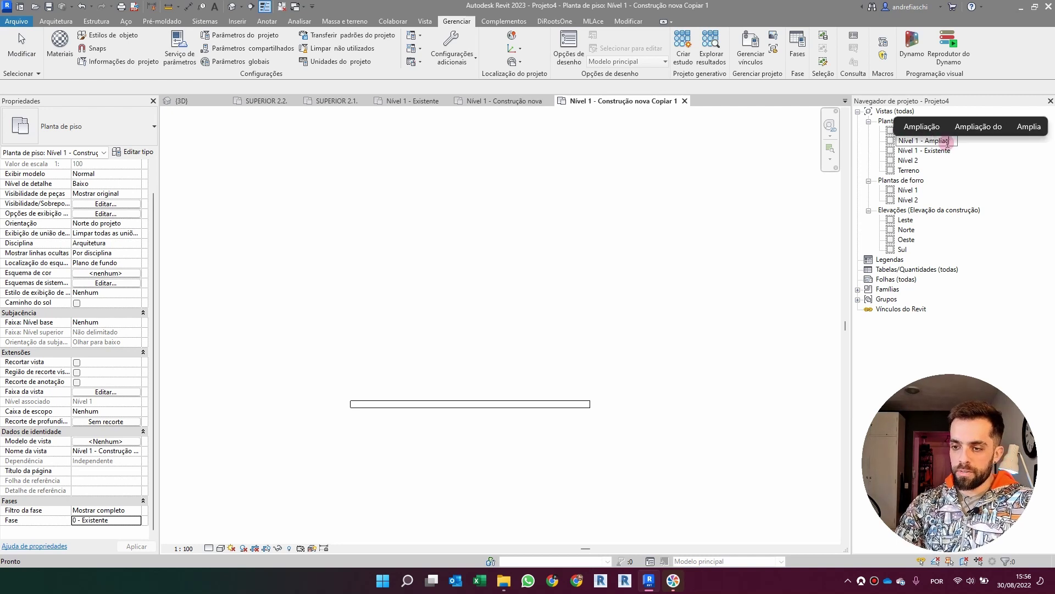
{"action": "key", "text": "Return"}
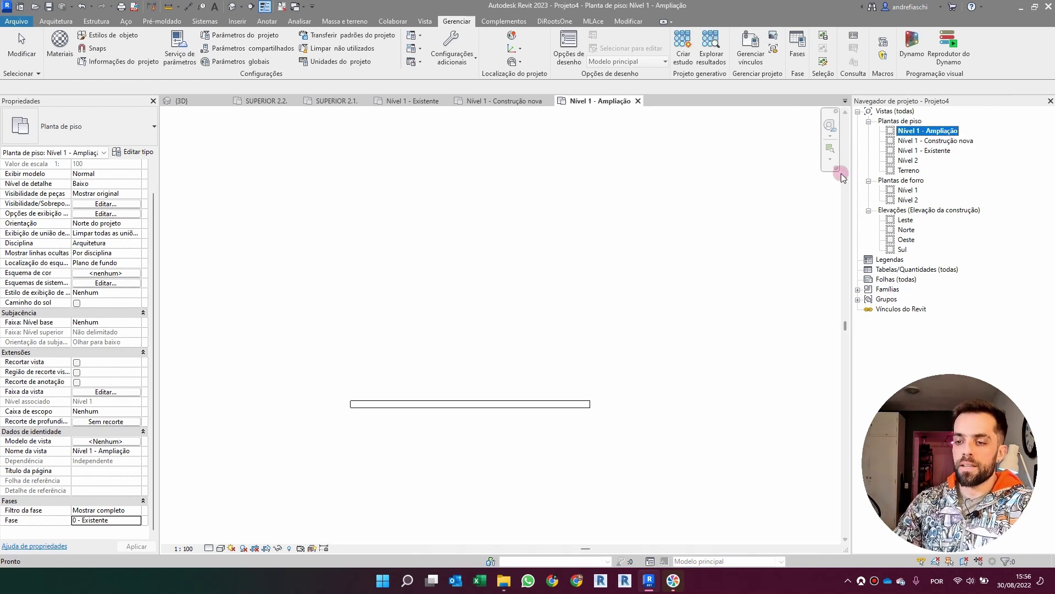
Set the phase of the Nível 1 - Construção nova floor plan view to 1 - Construção nova and open that view.
{"action": "left_click", "coordinate": [954, 142]}
{"action": "left_click", "coordinate": [941, 143]}
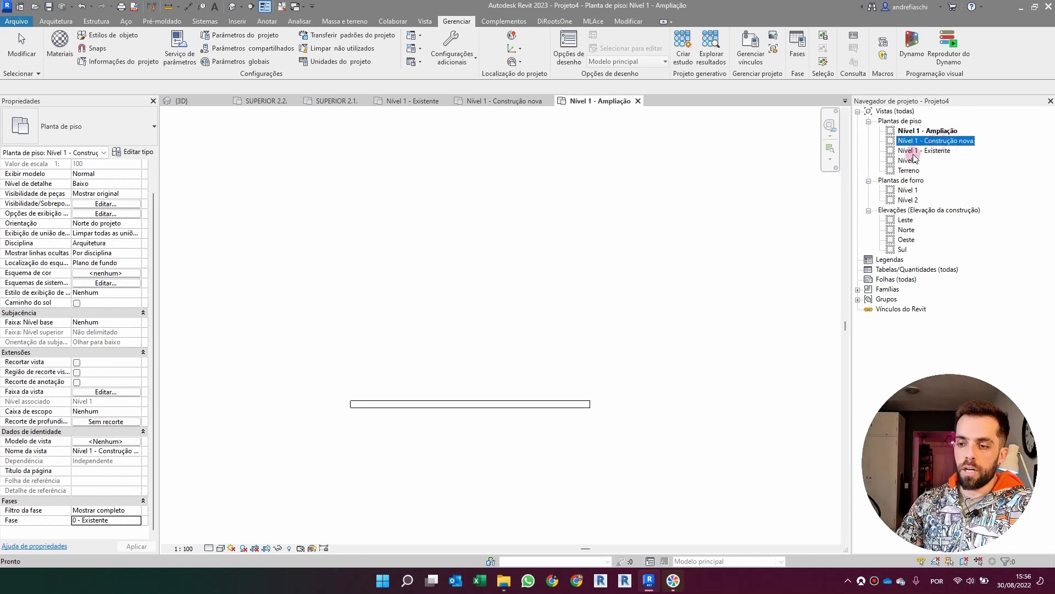
{"action": "left_click", "coordinate": [136, 520]}
{"action": "left_click", "coordinate": [136, 519]}
{"action": "left_click", "coordinate": [109, 538]}
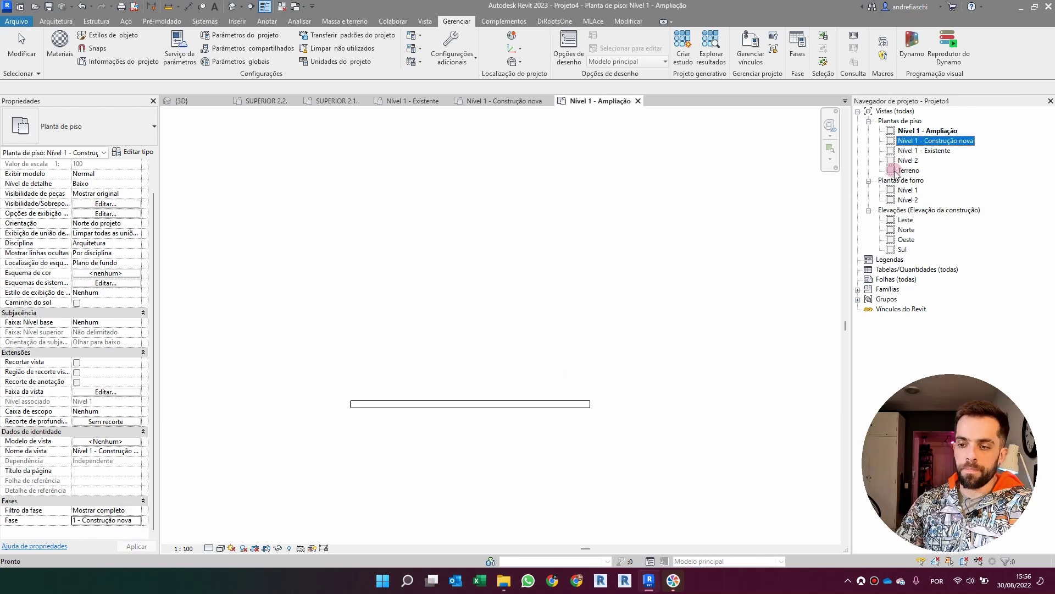
{"action": "double_click", "coordinate": [937, 141]}
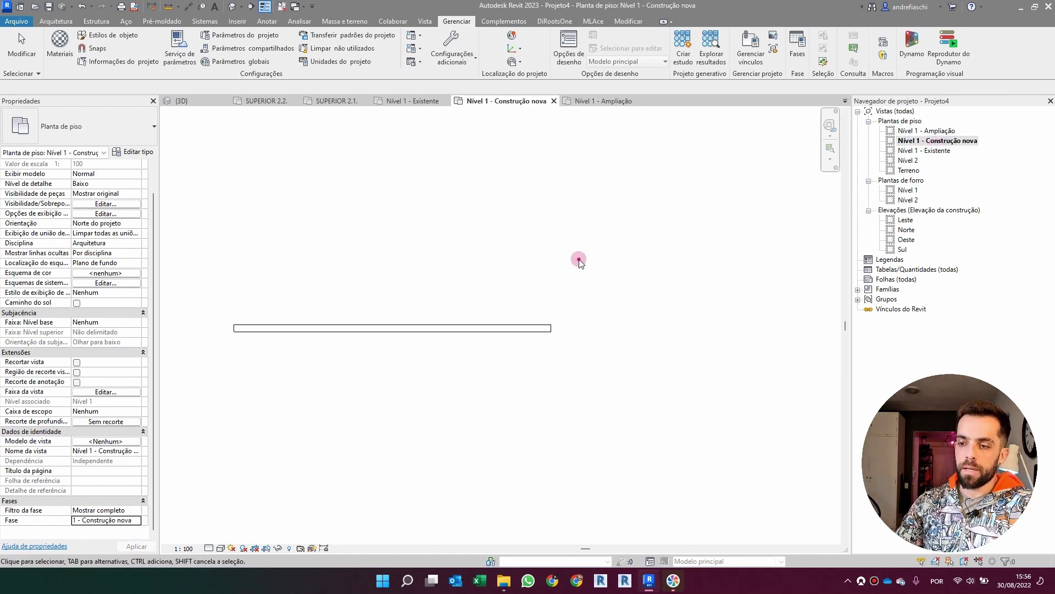
Set the Nível 1 - Ampliação view's phase to 2 - Ampliação and check the phases of the other Nível 1 floor plans.
{"action": "double_click", "coordinate": [937, 130]}
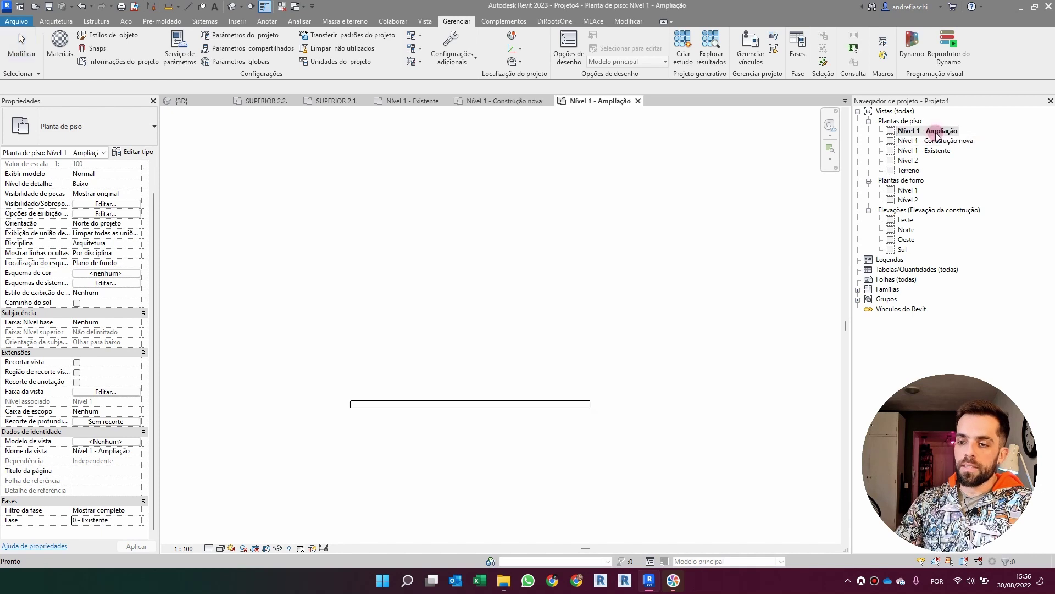
{"action": "left_click", "coordinate": [132, 520]}
{"action": "left_click", "coordinate": [136, 520]}
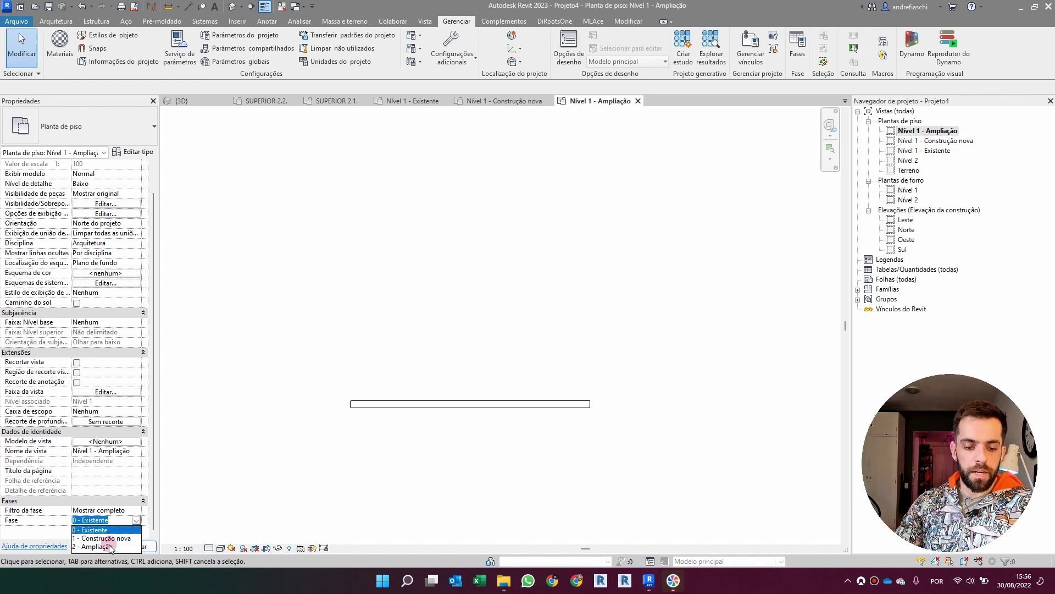
{"action": "left_click", "coordinate": [104, 548]}
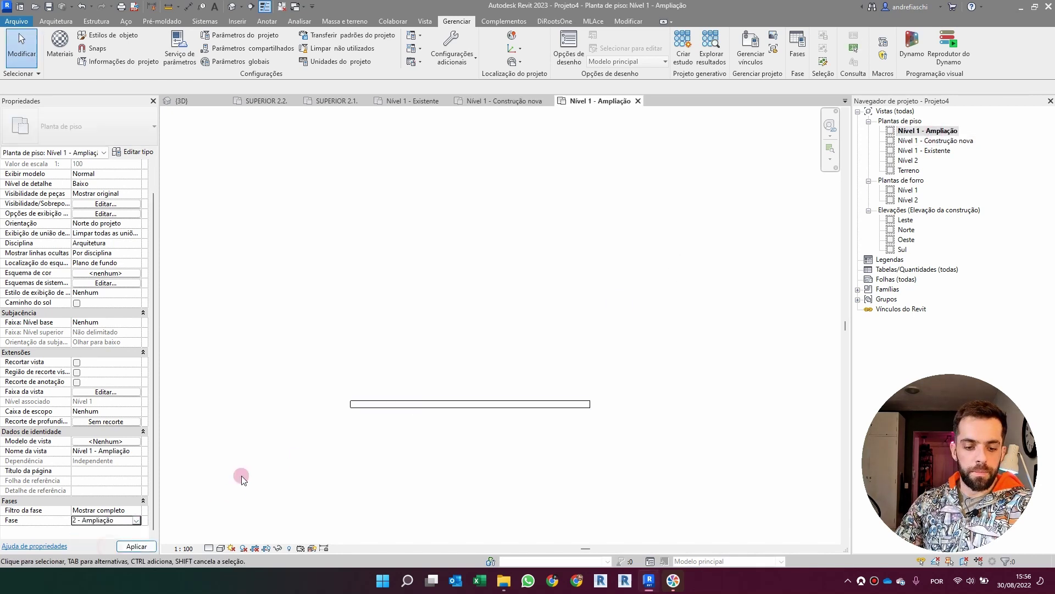
{"action": "left_click", "coordinate": [935, 152]}
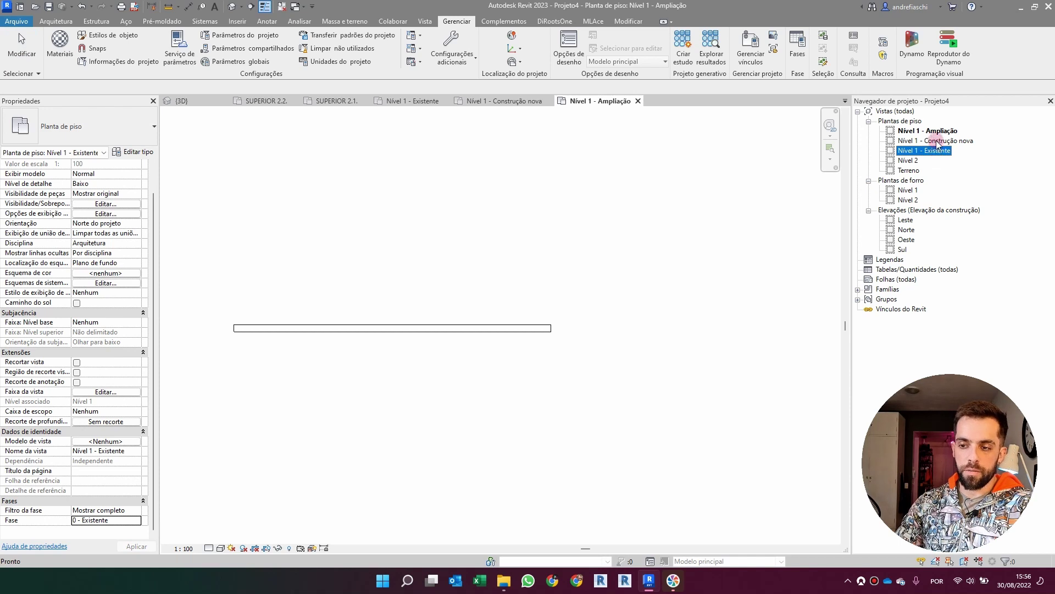
{"action": "left_click", "coordinate": [937, 141]}
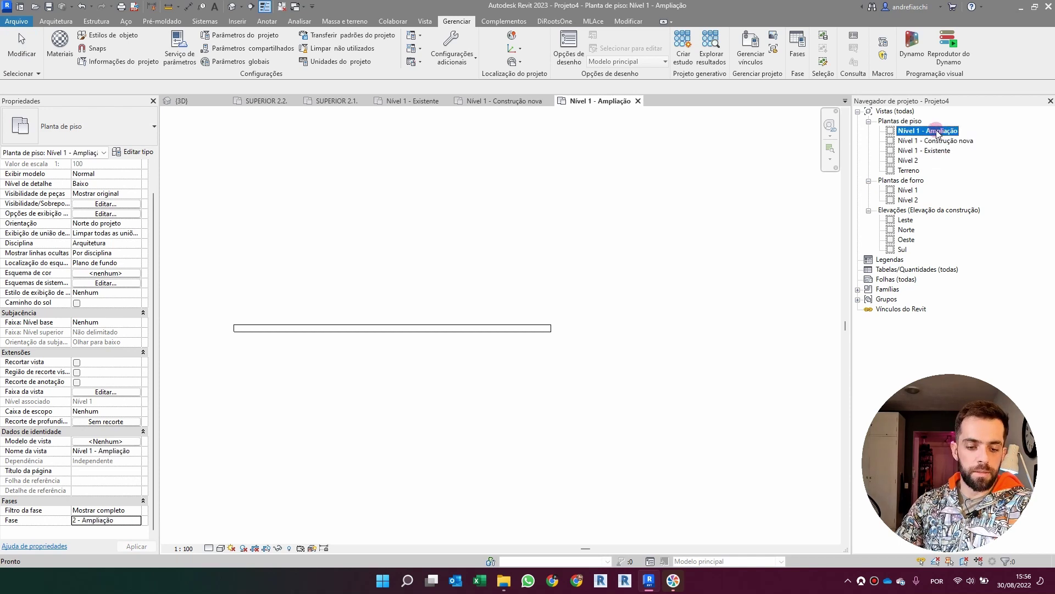
In the Nível 1 - Existente plan, draw three Genérico - 200 mm walls closing a rectangle 6800 mm wide with the existing wall.
{"action": "double_click", "coordinate": [934, 152]}
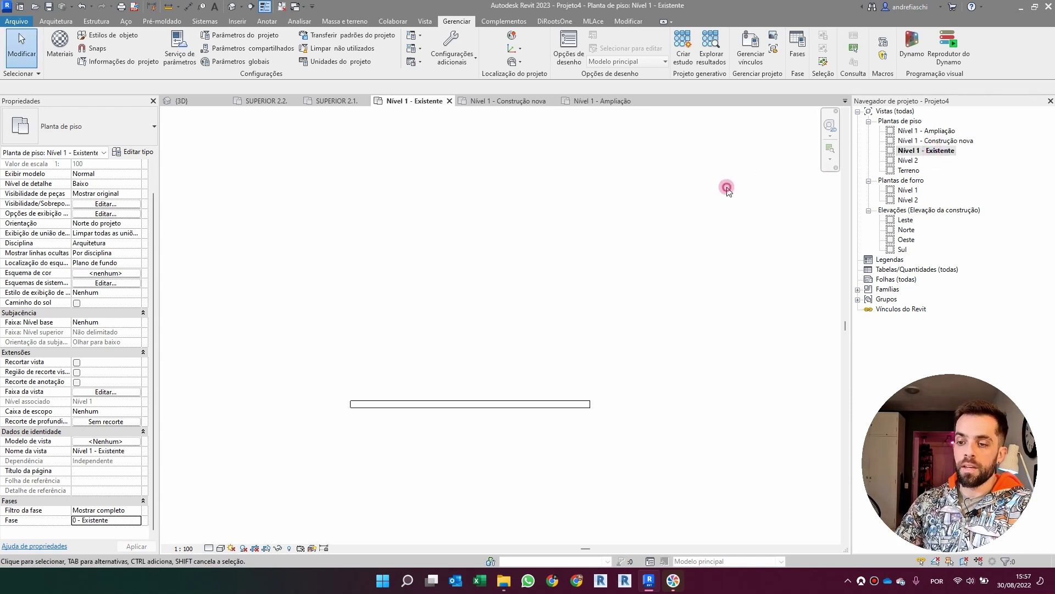
{"action": "middle_click_drag", "start_coordinate": [518, 325], "coordinate": [574, 272]}
{"action": "left_click", "coordinate": [56, 21]}
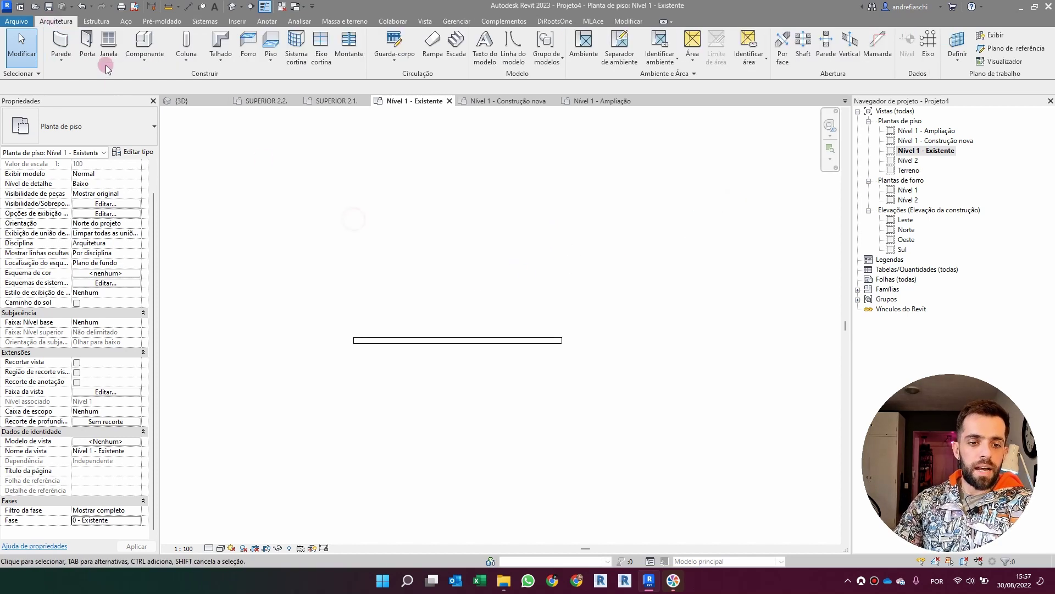
{"action": "left_click", "coordinate": [60, 41]}
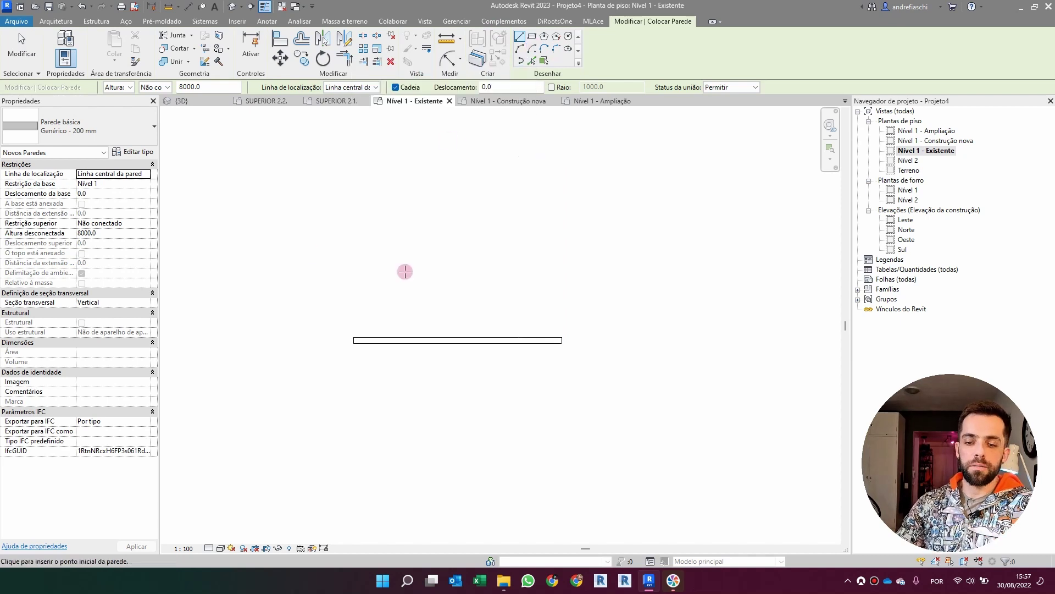
{"action": "left_click", "coordinate": [353, 340]}
{"action": "left_click", "coordinate": [352, 171]}
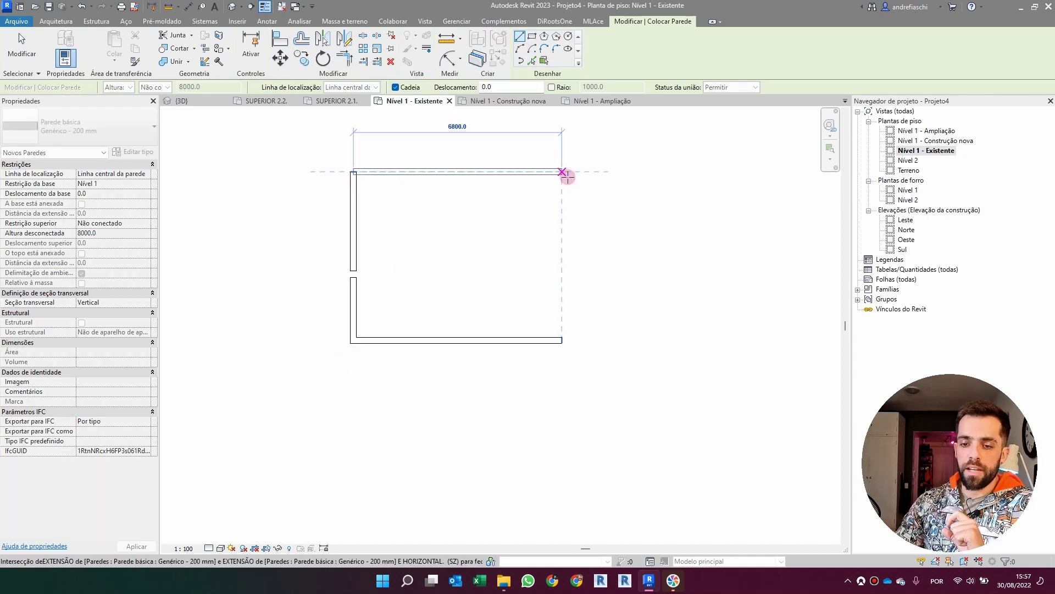
{"action": "left_click", "coordinate": [561, 338]}
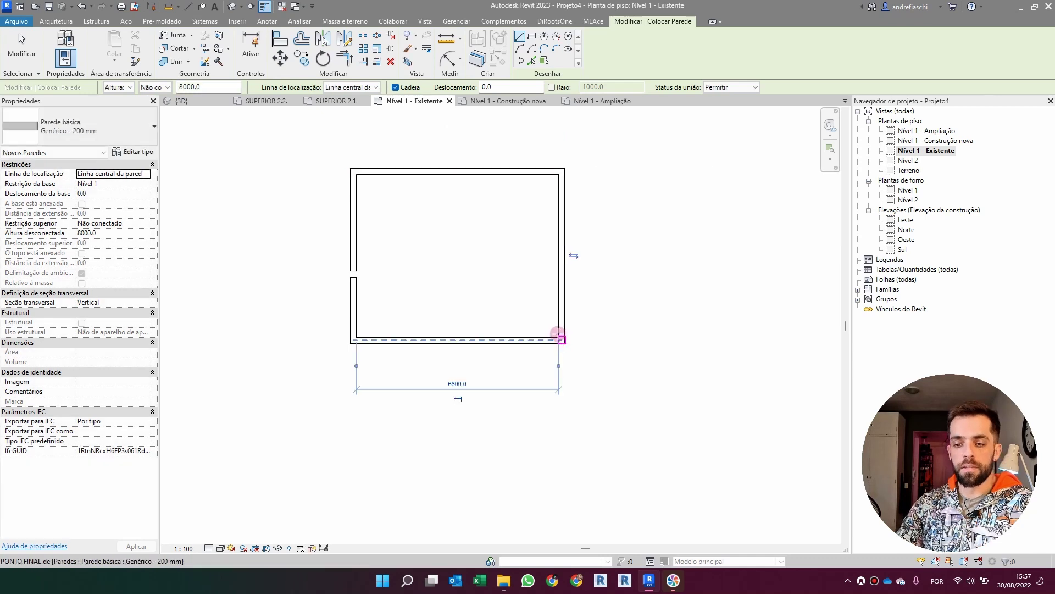
Draw an L-shaped interior partition from the lower wall up and across to the right-hand wall, enclosing a corner room.
{"action": "left_click", "coordinate": [489, 337]}
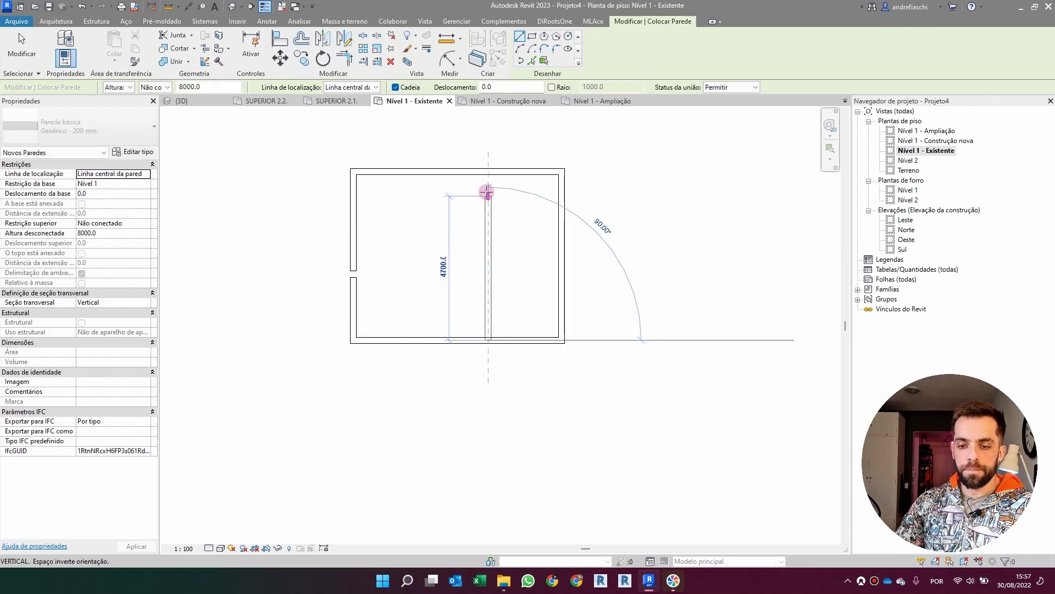
{"action": "left_click", "coordinate": [488, 217]}
{"action": "left_click", "coordinate": [558, 217]}
{"action": "key", "text": "Escape"}
{"action": "key", "text": "Escape"}
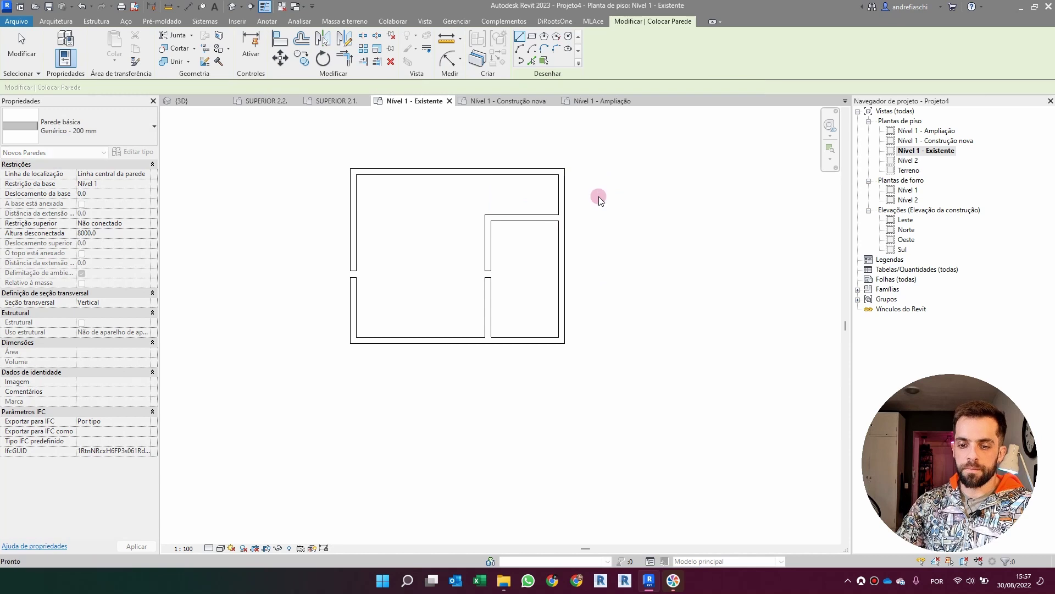
Check the upper wall's created and demolished phases, and view the walls in the Nível 1 - Construção nova plan.
{"action": "mouse_move", "coordinate": [612, 219]}
{"action": "middle_mouse_down"}
{"action": "mouse_move", "coordinate": [634, 248]}
{"action": "mouse_move", "coordinate": [625, 230]}
{"action": "middle_mouse_up"}
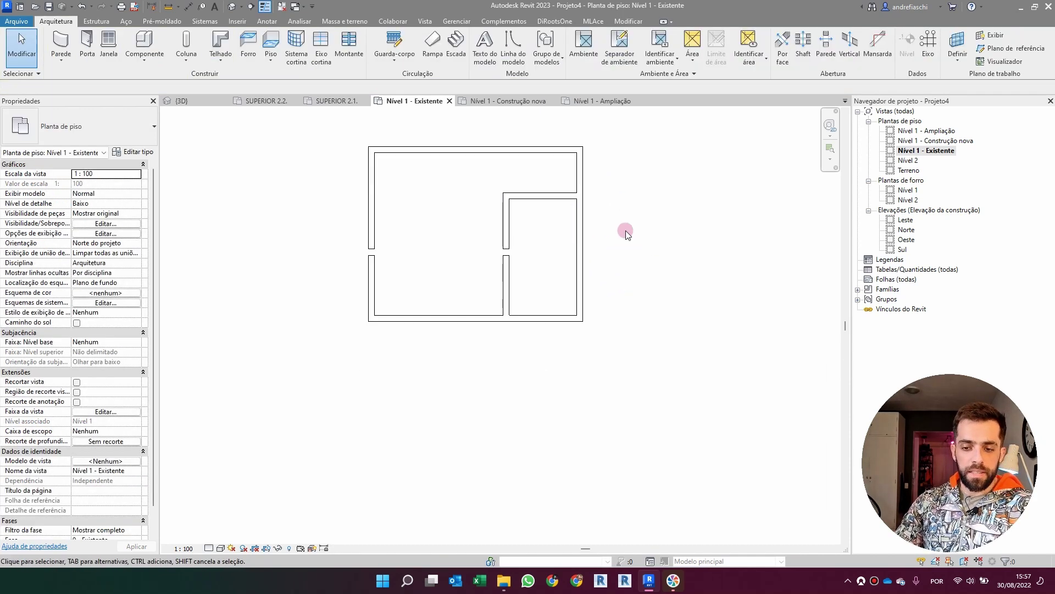
{"action": "left_click", "coordinate": [565, 154]}
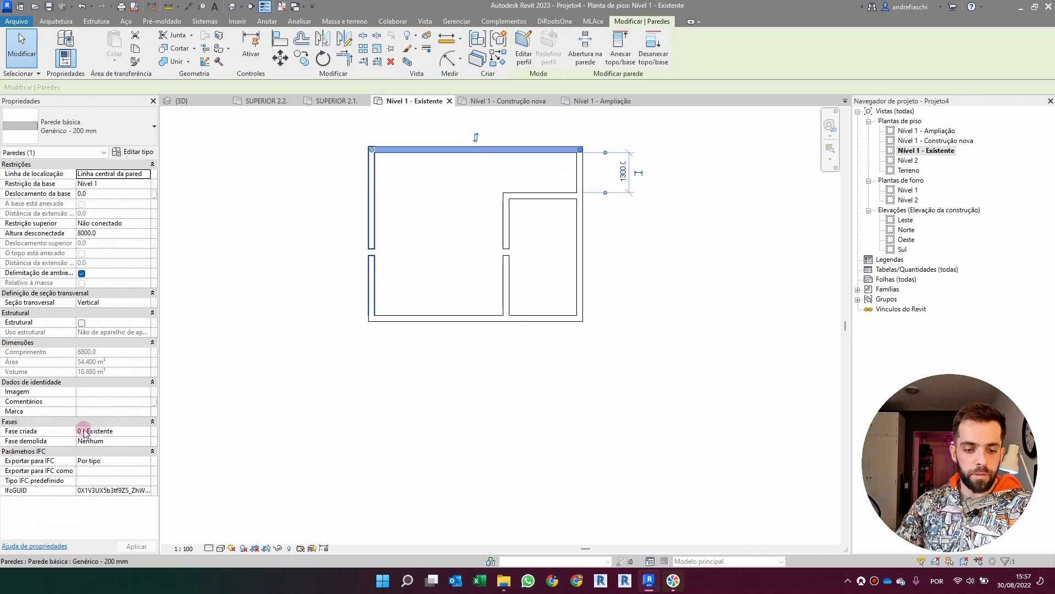
{"action": "left_click", "coordinate": [547, 414]}
{"action": "double_click", "coordinate": [942, 142]}
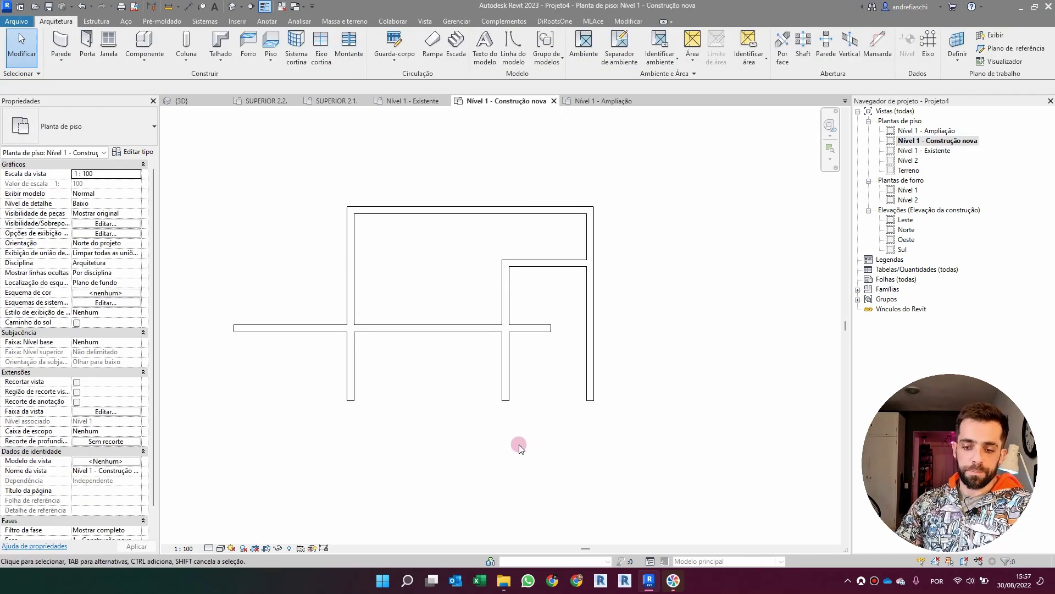
In the Nível 1 - Existente plan, set the lower exterior wall's demolished phase to Nenhum.
{"action": "double_click", "coordinate": [941, 150]}
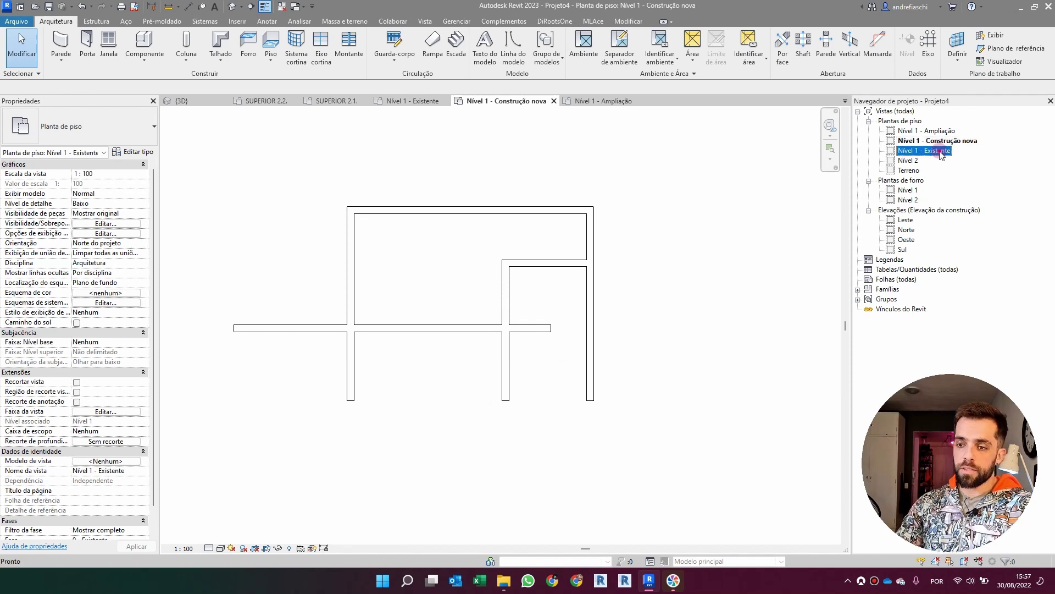
{"action": "left_click", "coordinate": [453, 321]}
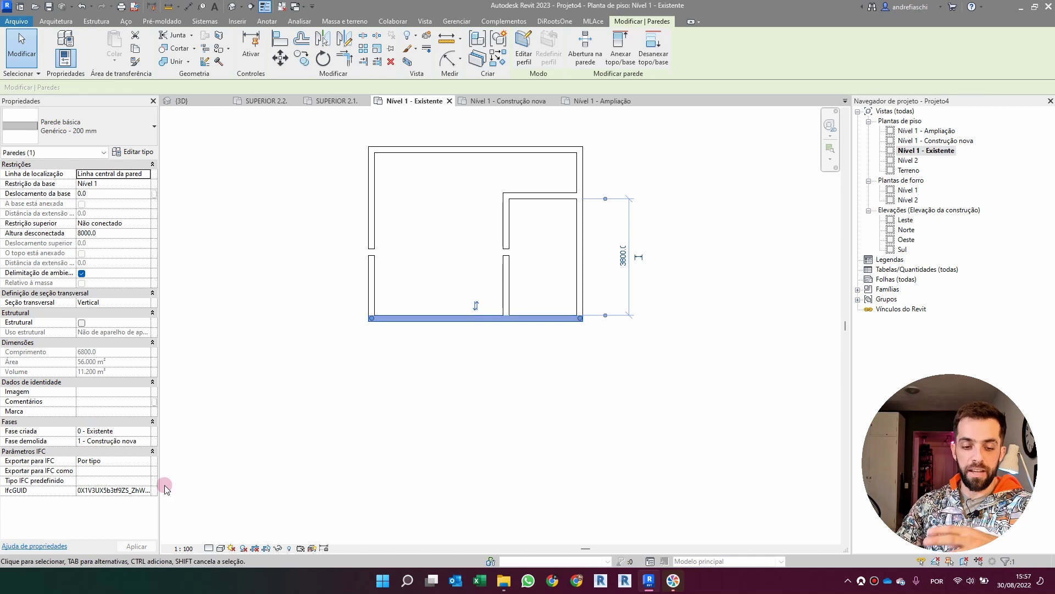
{"action": "left_click", "coordinate": [146, 440]}
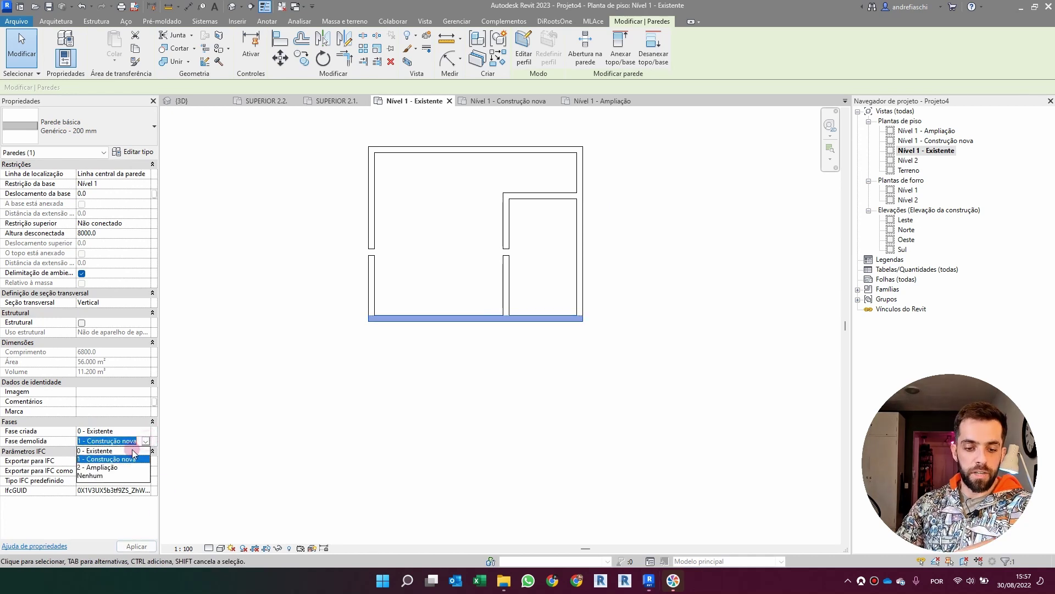
{"action": "left_click", "coordinate": [120, 469]}
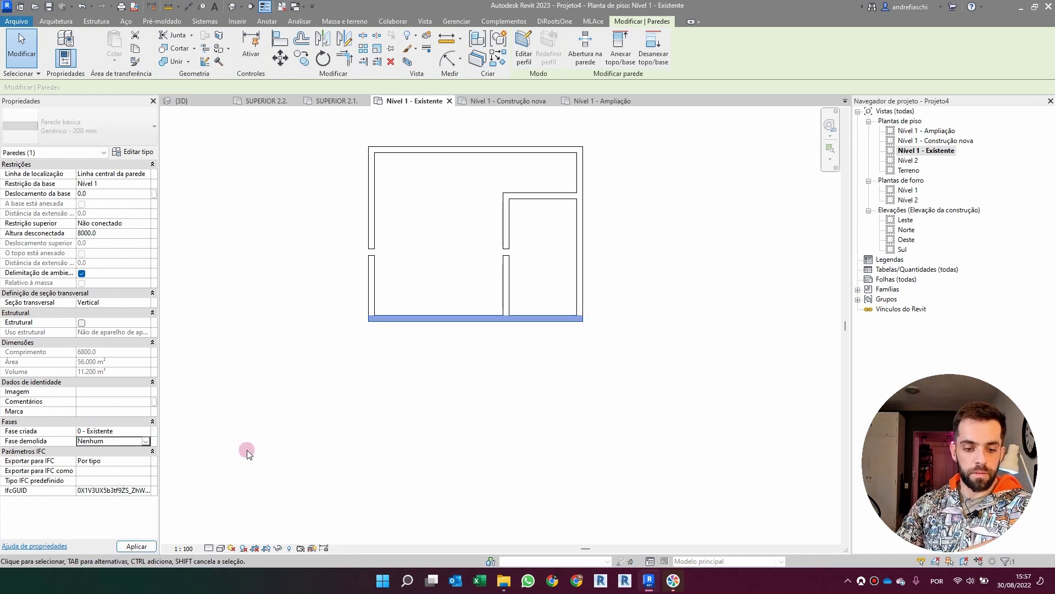
{"action": "left_click", "coordinate": [605, 368]}
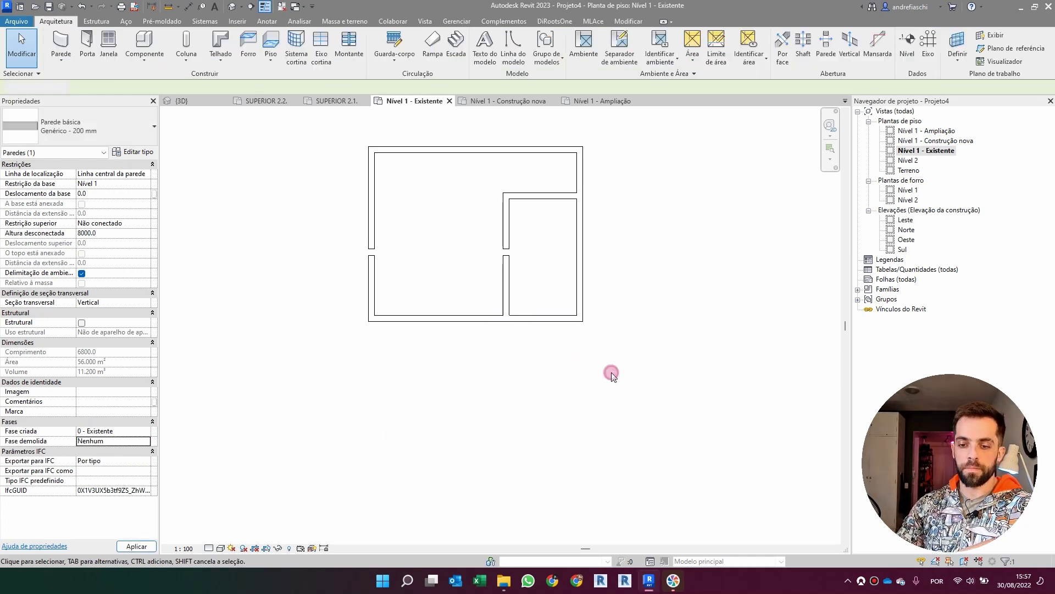
Delete the long horizontal wall crossing the rooms in the Nível 1 - Construção nova plan.
{"action": "double_click", "coordinate": [940, 141]}
{"action": "left_click", "coordinate": [415, 328]}
{"action": "key", "text": "Delete"}
{"action": "middle_click_drag", "start_coordinate": [662, 237], "coordinate": [666, 236]}
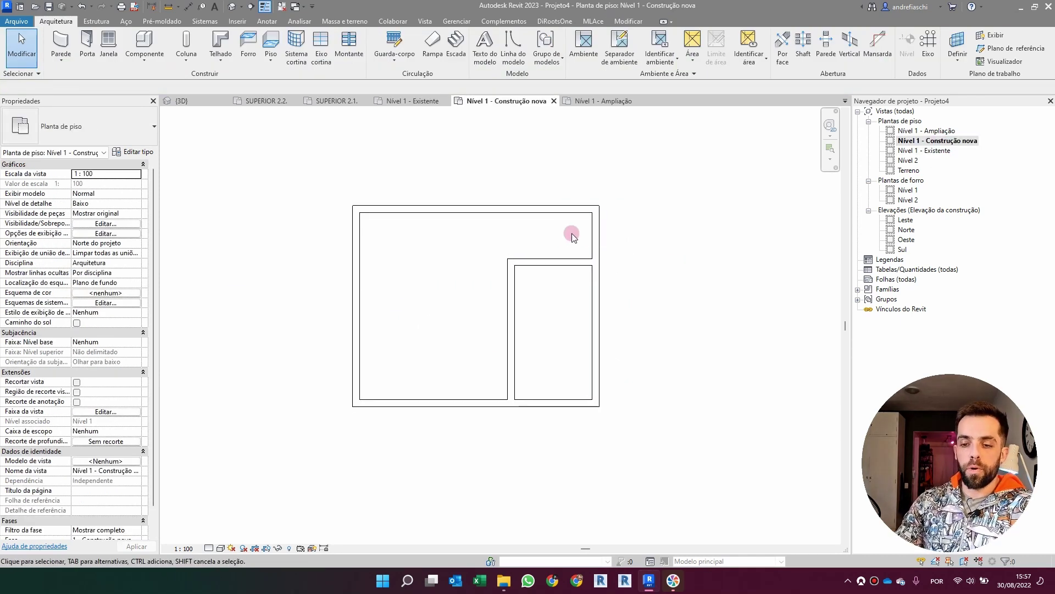
In the Nível 1 - Construção nova plan, set the L-shaped interior partition's demolished phase to 1 - Construção nova.
{"action": "key", "text": "Tab"}
{"action": "left_click", "coordinate": [498, 297]}
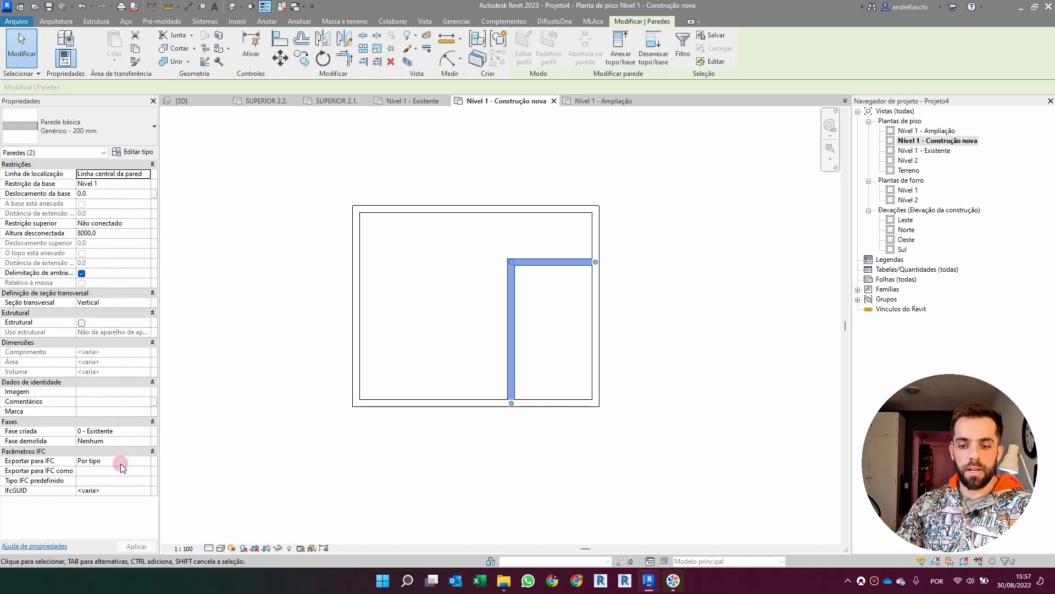
{"action": "left_click", "coordinate": [146, 440]}
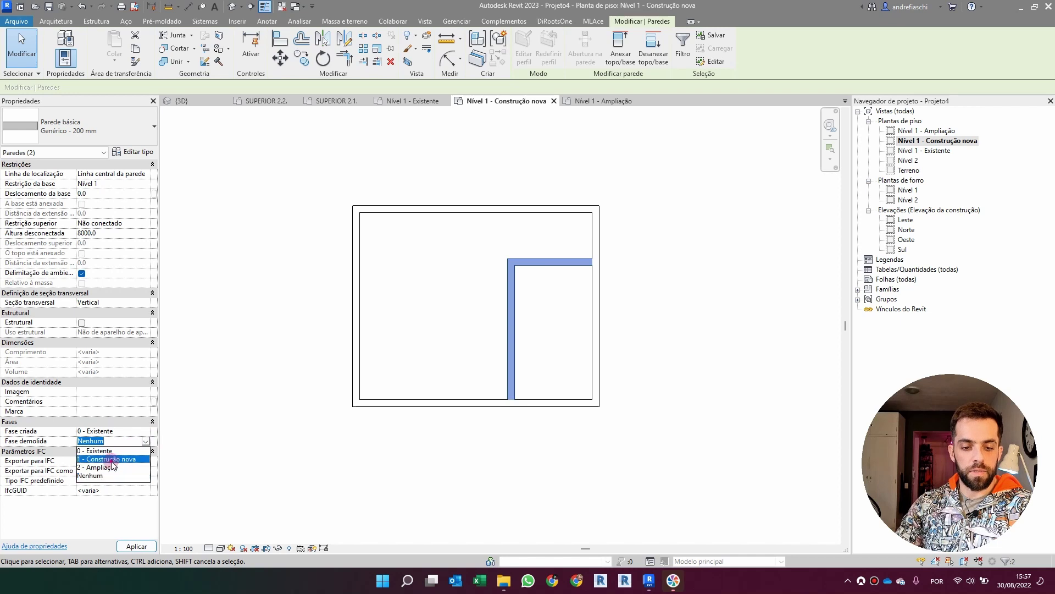
{"action": "left_click", "coordinate": [112, 461]}
{"action": "left_click", "coordinate": [452, 292]}
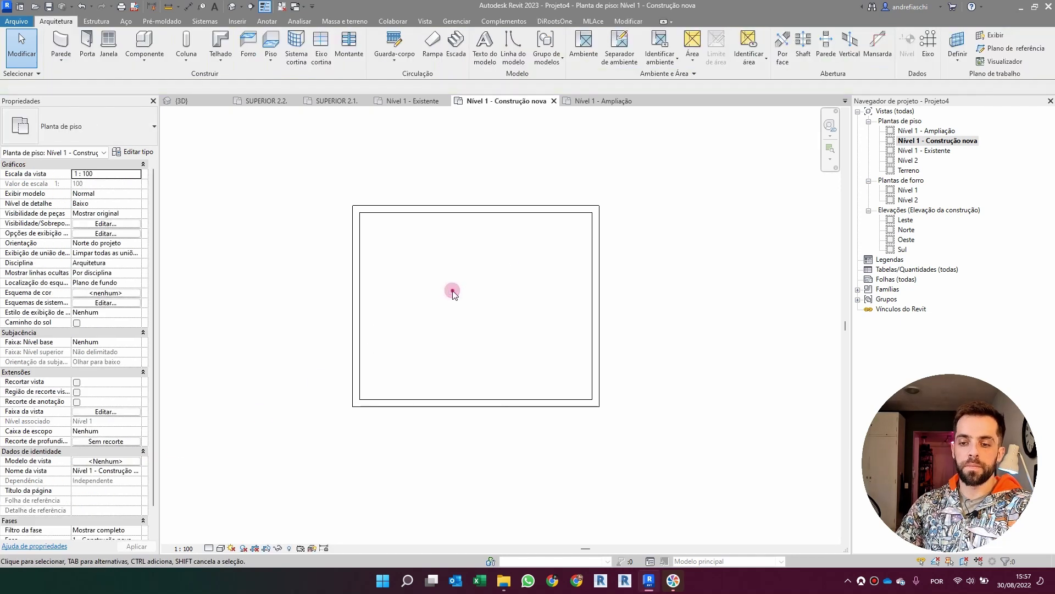
Draw a vertical interior wall from the upper to the lower exterior wall, about 1800 from the left-hand wall.
{"action": "left_click", "coordinate": [61, 43]}
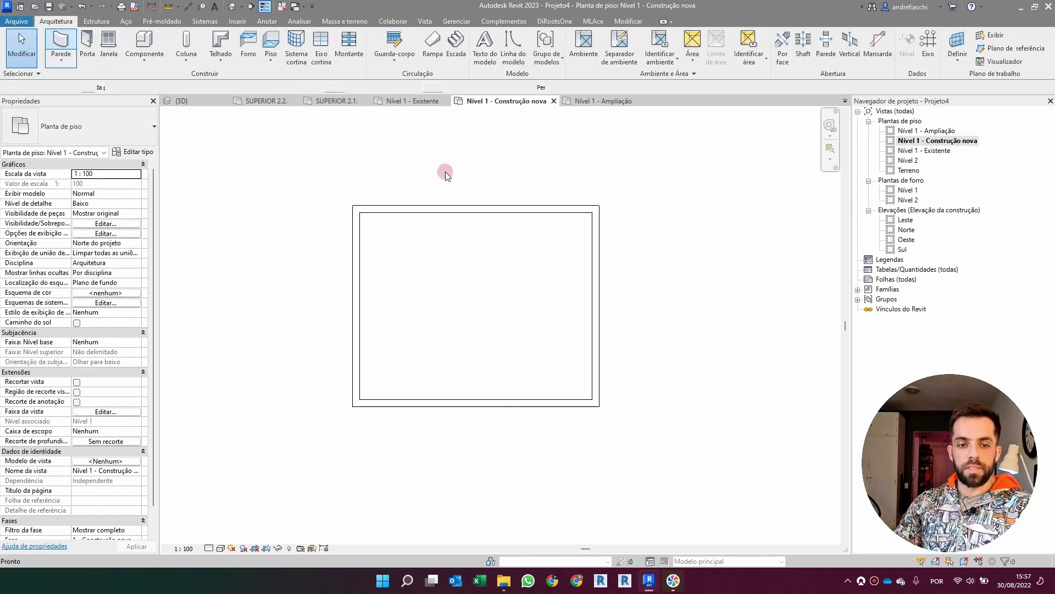
{"action": "left_click", "coordinate": [426, 209]}
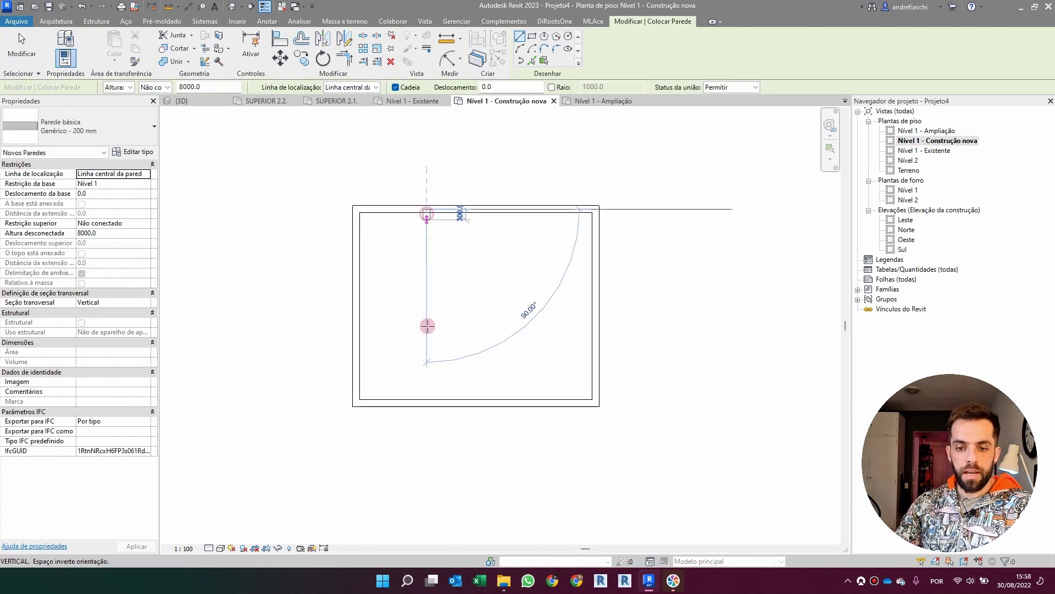
{"action": "left_click", "coordinate": [427, 404]}
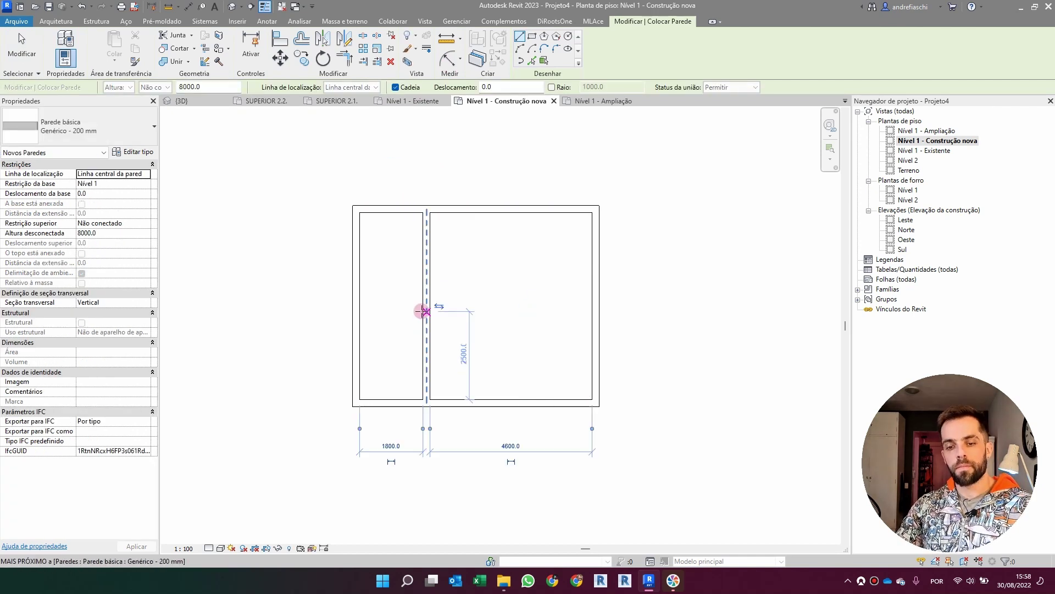
{"action": "middle_click_drag", "start_coordinate": [425, 311], "coordinate": [426, 310]}
{"action": "left_click", "coordinate": [419, 310]}
{"action": "left_click", "coordinate": [360, 311]}
{"action": "key", "text": "Escape"}
{"action": "key", "text": "Escape"}
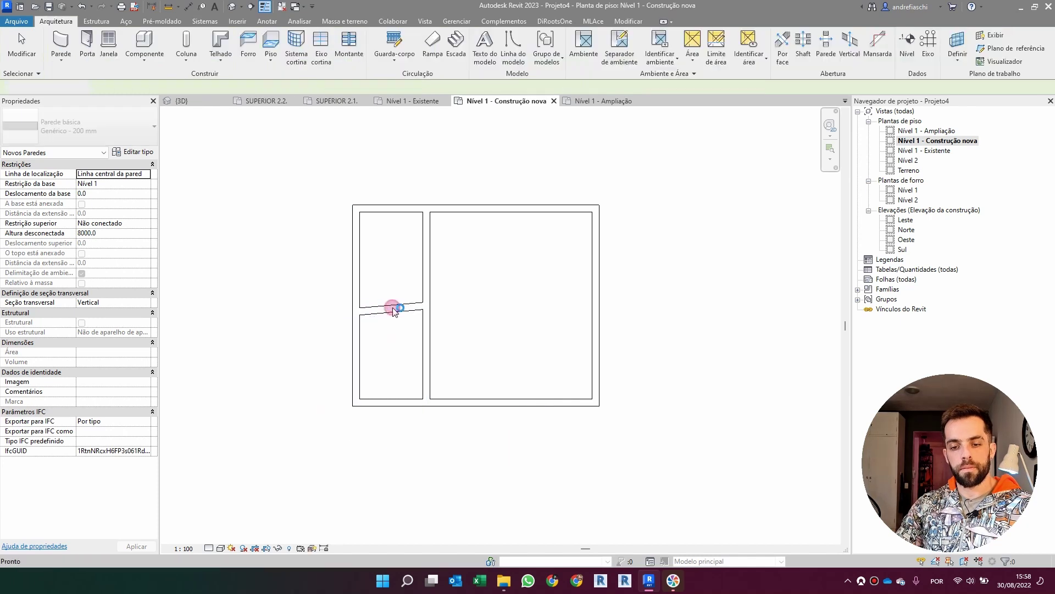
{"action": "left_click", "coordinate": [394, 310]}
{"action": "key", "text": "Delete"}
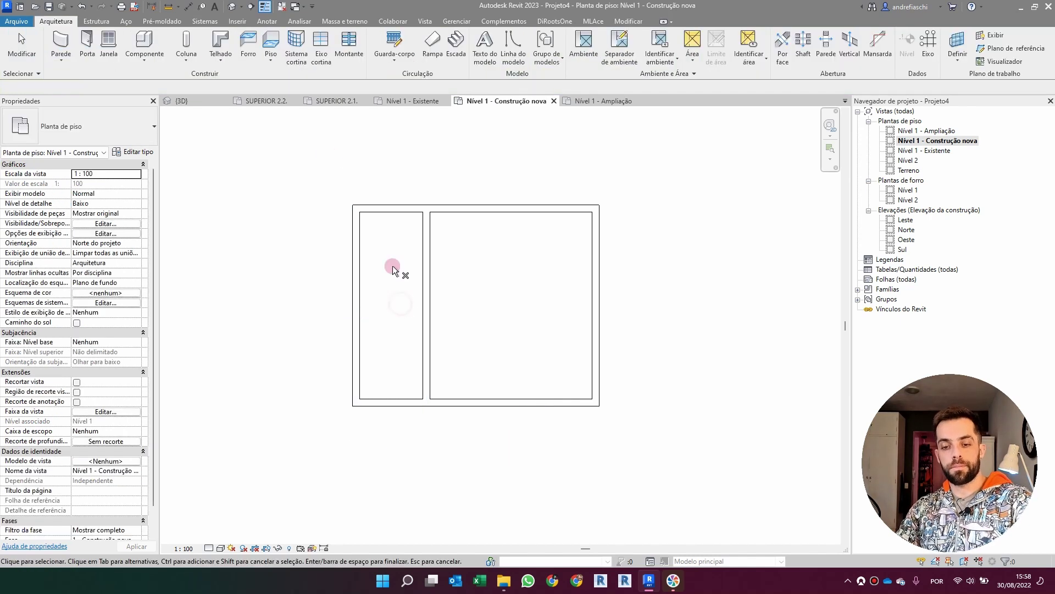
Draw a straight horizontal wall of the same type from the vertical partition's midpoint region to the left-hand exterior wall.
{"action": "left_click", "coordinate": [422, 254]}
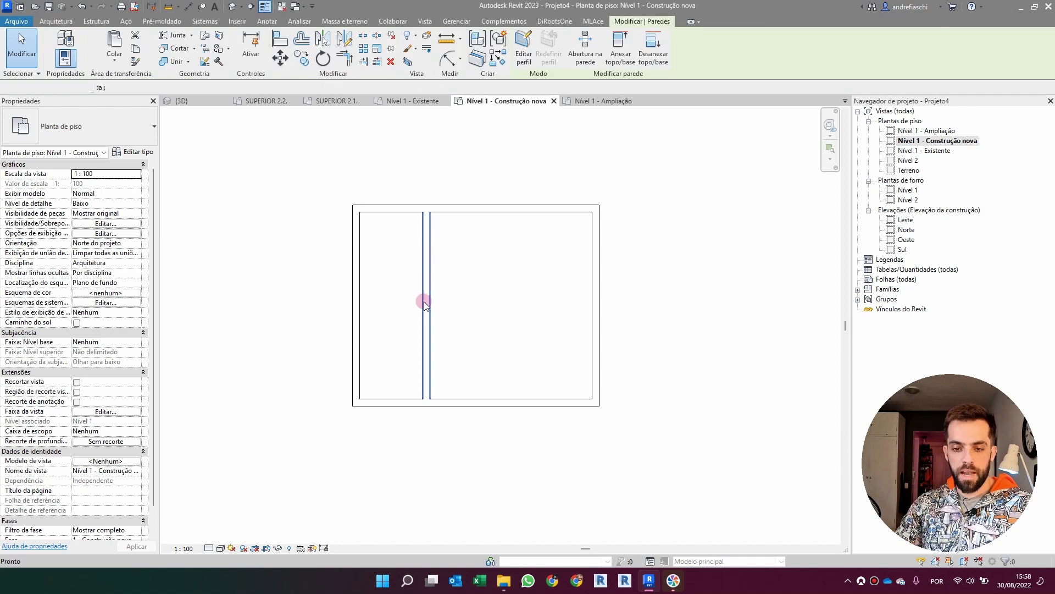
{"action": "key", "text": "c"}
{"action": "key", "text": "s"}
{"action": "left_click", "coordinate": [426, 305]}
{"action": "left_click", "coordinate": [359, 305]}
{"action": "key", "text": "Escape"}
{"action": "key", "text": "Escape"}
Compare the wall layouts in the Nível 1 - Existente and Nível 1 - Construção nova plans.
{"action": "double_click", "coordinate": [935, 130]}
{"action": "double_click", "coordinate": [937, 151]}
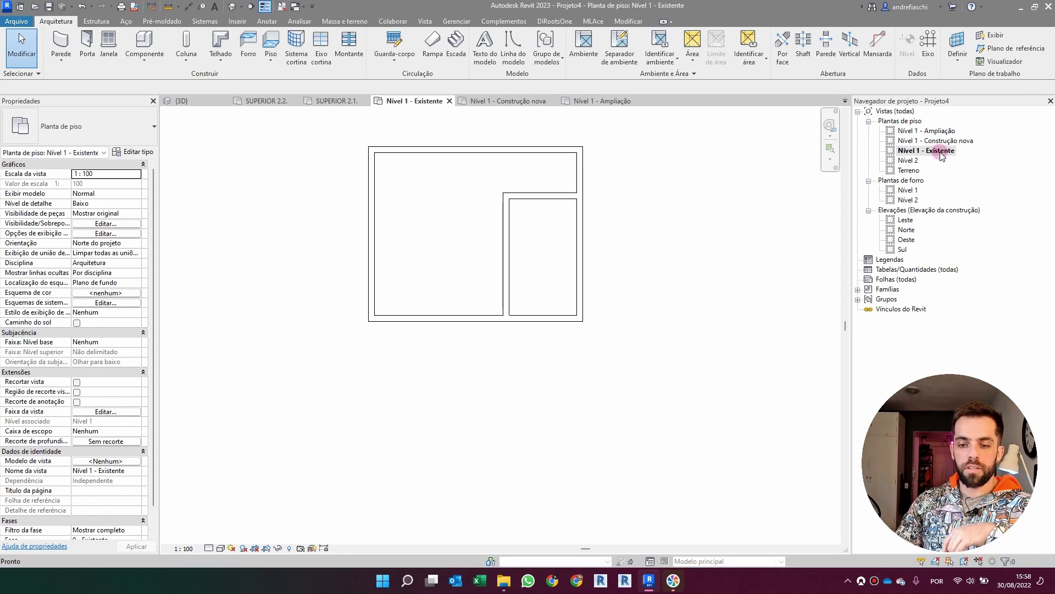
{"action": "double_click", "coordinate": [946, 142]}
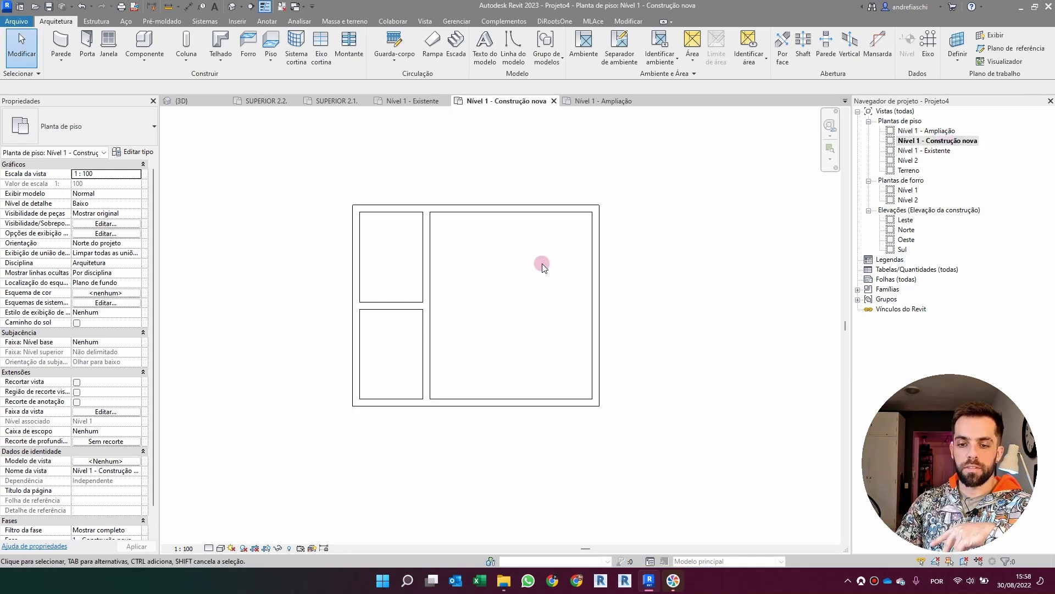
{"action": "double_click", "coordinate": [937, 150]}
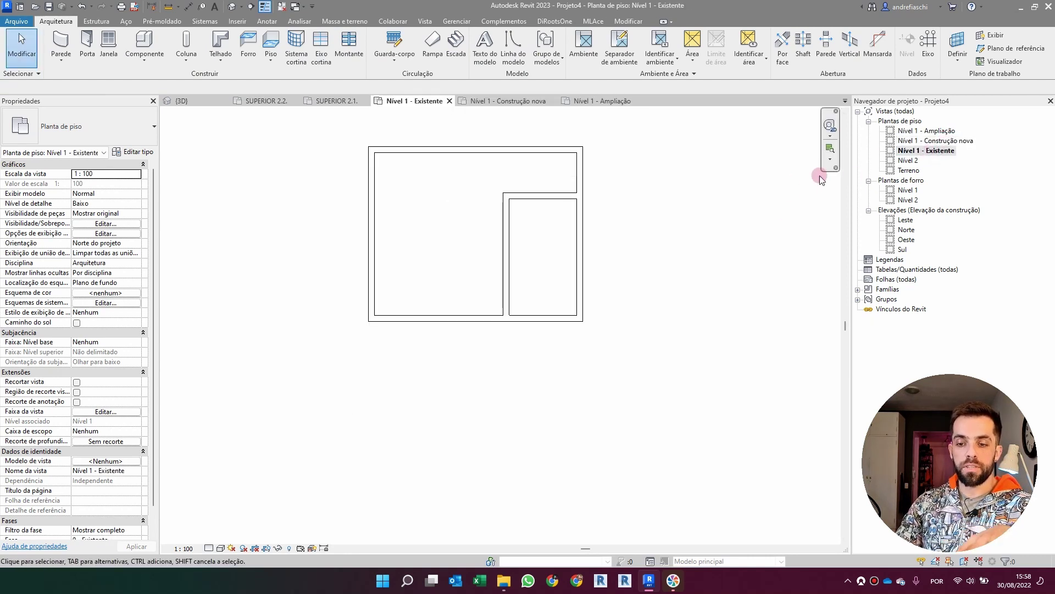
{"action": "double_click", "coordinate": [936, 142]}
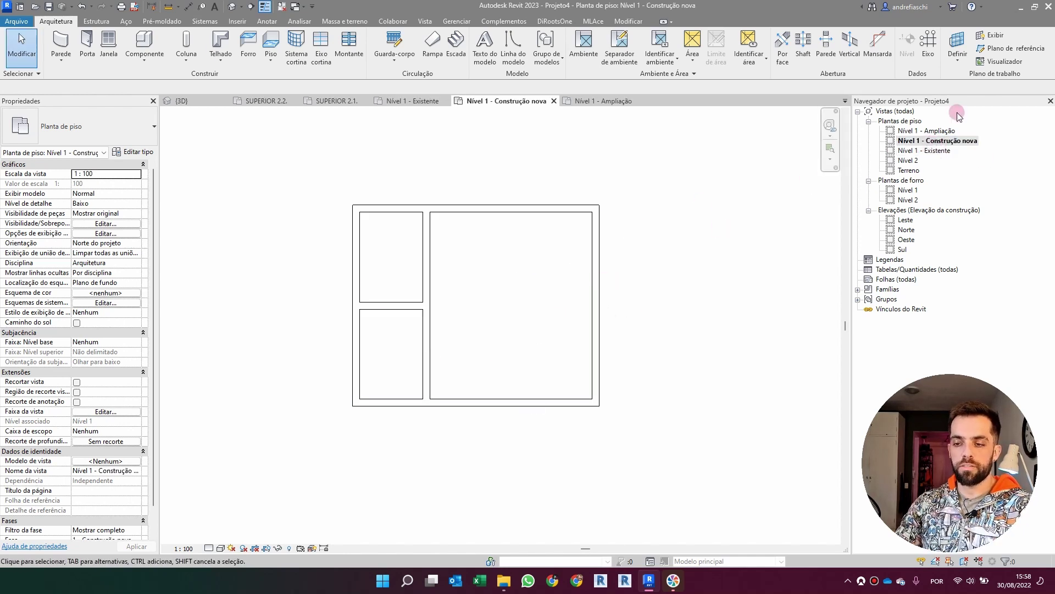
In the Nível 1 - Ampliação plan, draw a three-walled extension off the right-hand exterior wall, about 6900 long and 3250 deep.
{"action": "double_click", "coordinate": [940, 131]}
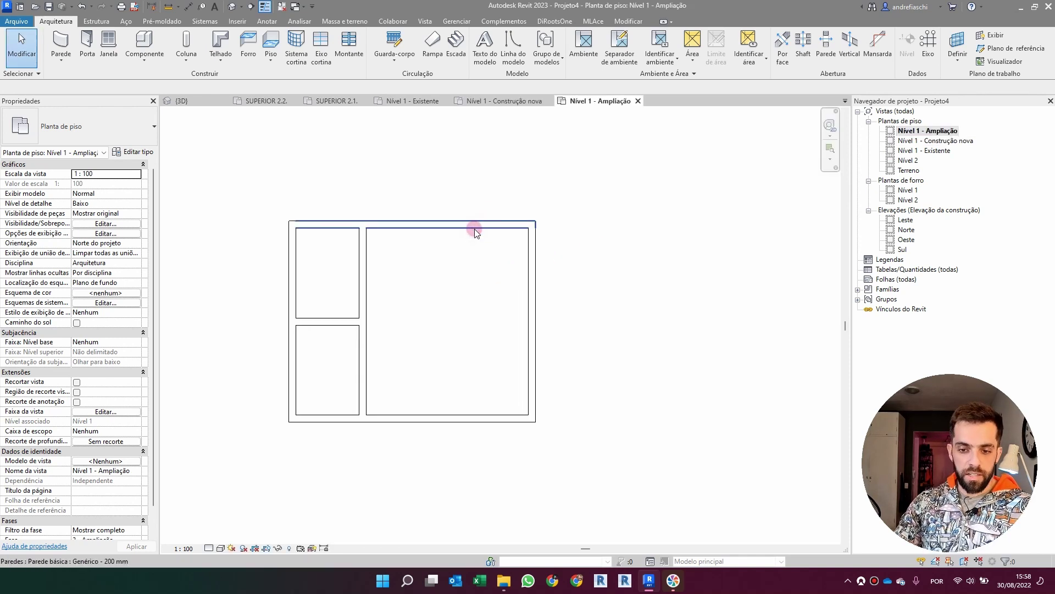
{"action": "left_click", "coordinate": [474, 229]}
{"action": "key", "text": "c"}
{"action": "key", "text": "s"}
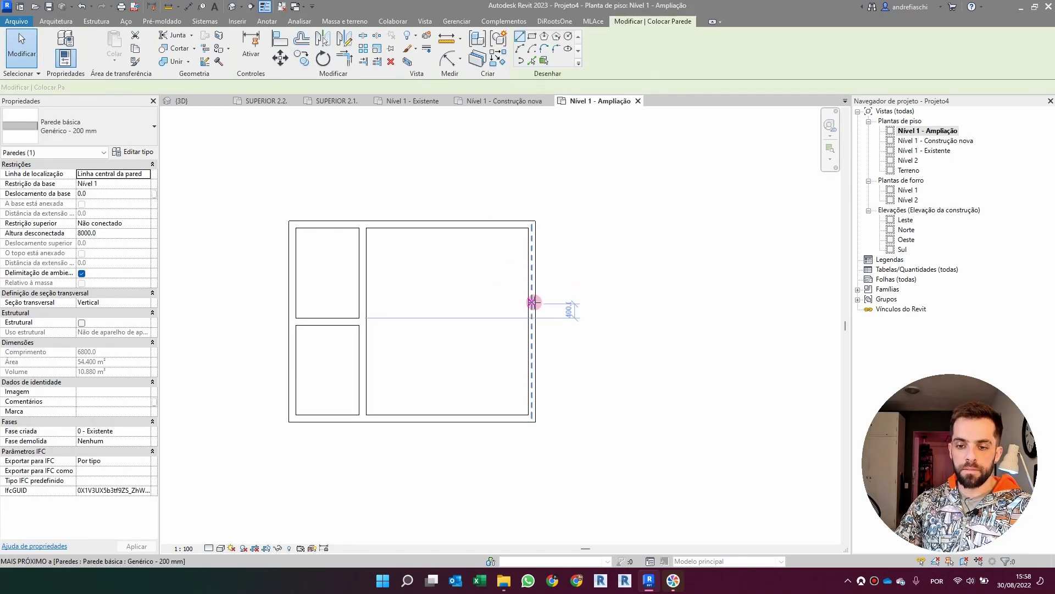
{"action": "left_click", "coordinate": [533, 302]}
{"action": "left_click", "coordinate": [775, 302]}
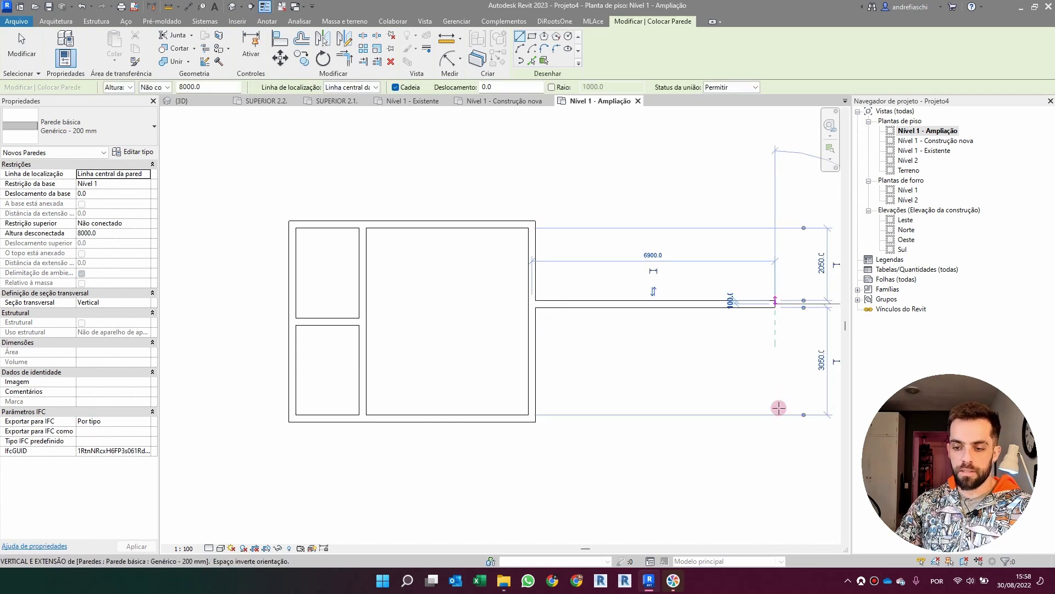
{"action": "left_click", "coordinate": [775, 418]}
{"action": "left_click", "coordinate": [532, 418]}
{"action": "key", "text": "Escape"}
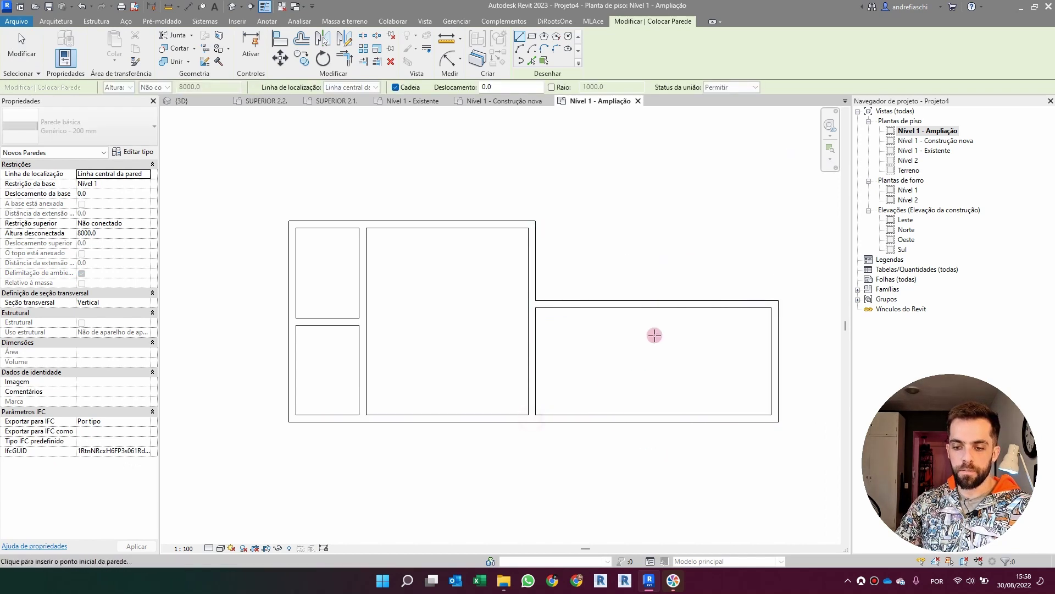
Draw a vertical partition across the extension, closing off a smaller room at its far right end.
{"action": "left_click", "coordinate": [693, 302]}
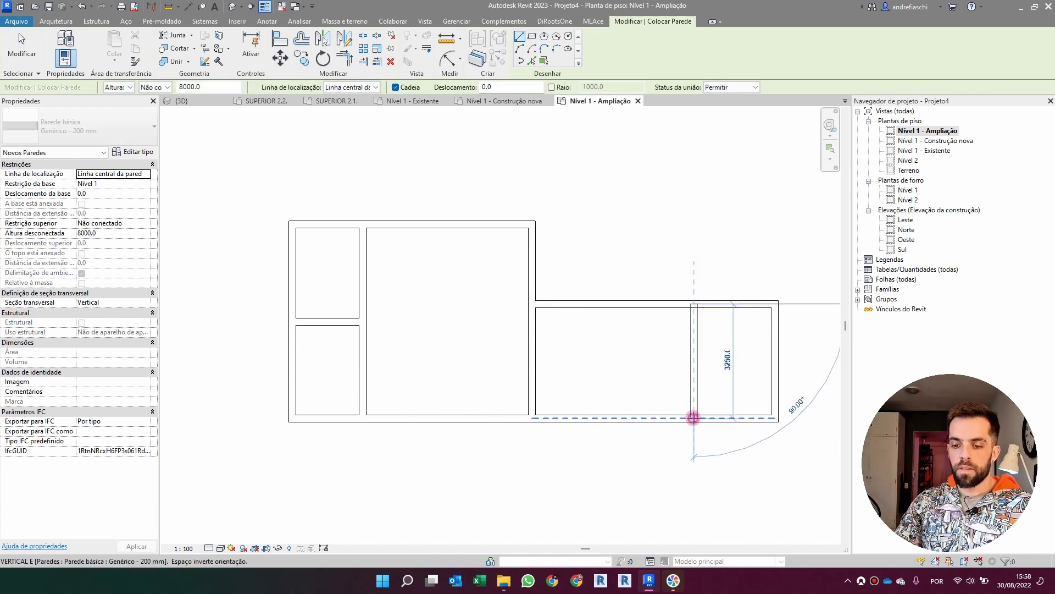
{"action": "left_click", "coordinate": [693, 417]}
{"action": "key", "text": "Escape"}
{"action": "key", "text": "Escape"}
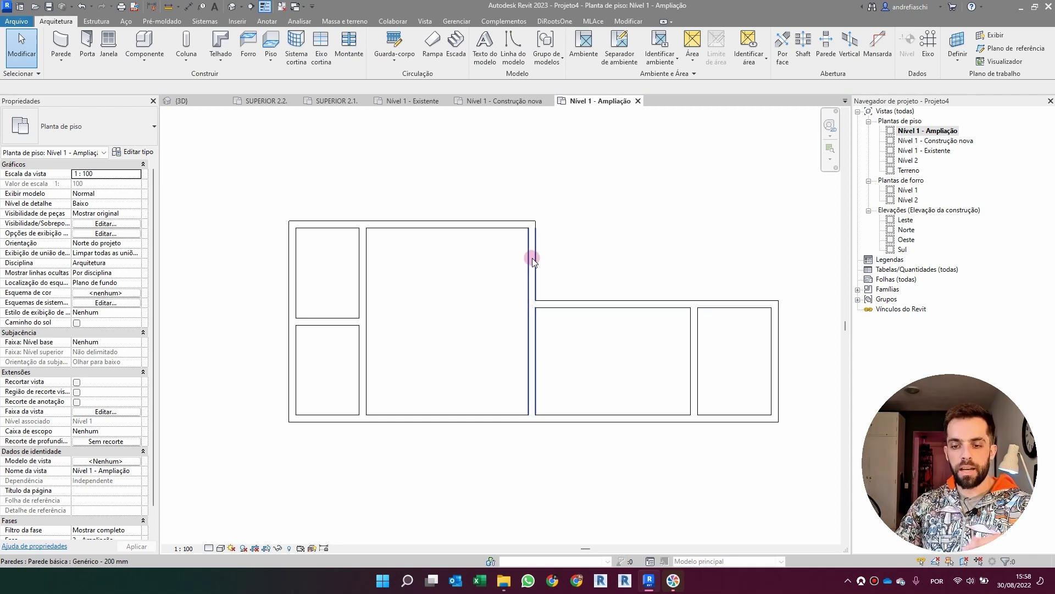
Split the original right-hand exterior wall where the extension's upper wall meets it.
{"action": "left_click", "coordinate": [627, 22]}
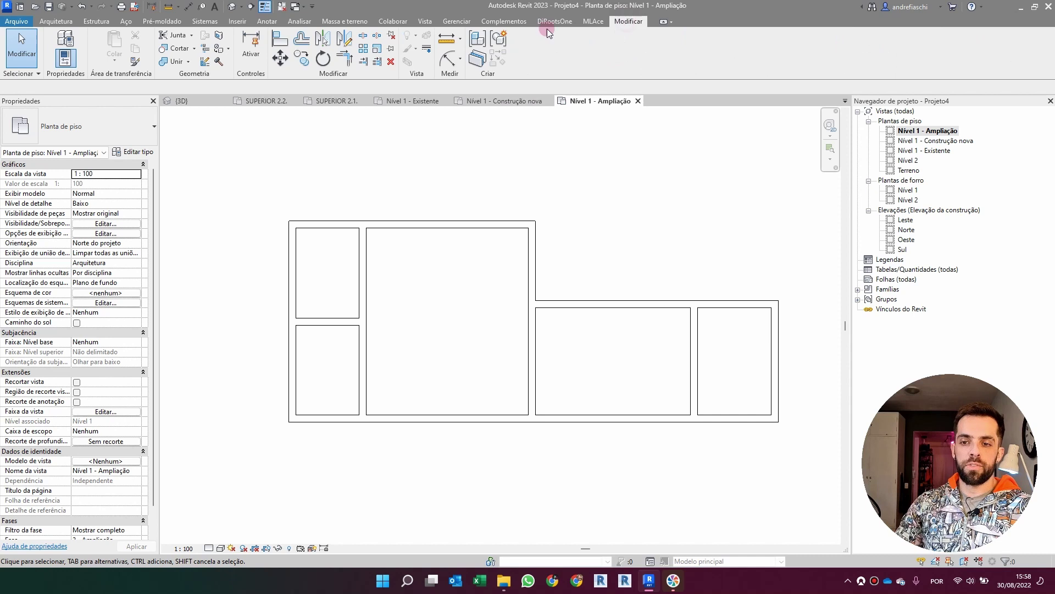
{"action": "left_click", "coordinate": [362, 37]}
{"action": "scroll", "coordinate": [533, 300], "scroll_direction": "up", "scroll_amount": 3}
{"action": "scroll", "coordinate": [533, 301], "scroll_direction": "up", "scroll_amount": 1}
{"action": "left_click", "coordinate": [538, 301]}
{"action": "scroll", "coordinate": [538, 302], "scroll_direction": "down", "scroll_amount": 4}
{"action": "key", "text": "Escape"}
Set the demolished phase of the split wall segment between the house and the extension to 2 - Ampliação.
{"action": "left_click", "coordinate": [539, 348]}
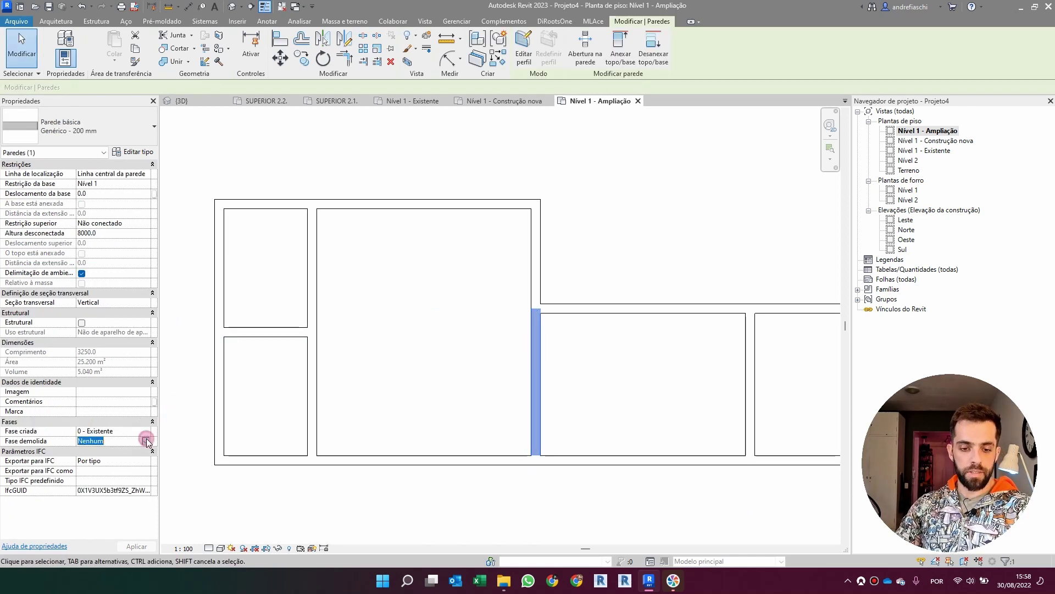
{"action": "left_click", "coordinate": [145, 441]}
{"action": "left_click", "coordinate": [126, 467]}
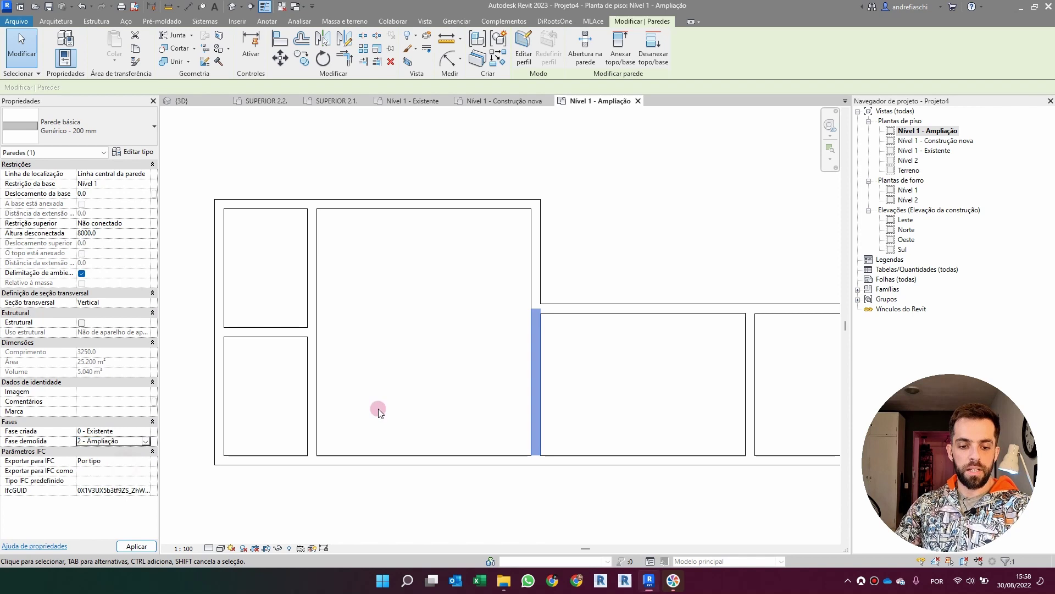
{"action": "left_click", "coordinate": [611, 375]}
{"action": "middle_click_drag", "start_coordinate": [584, 339], "coordinate": [542, 289]}
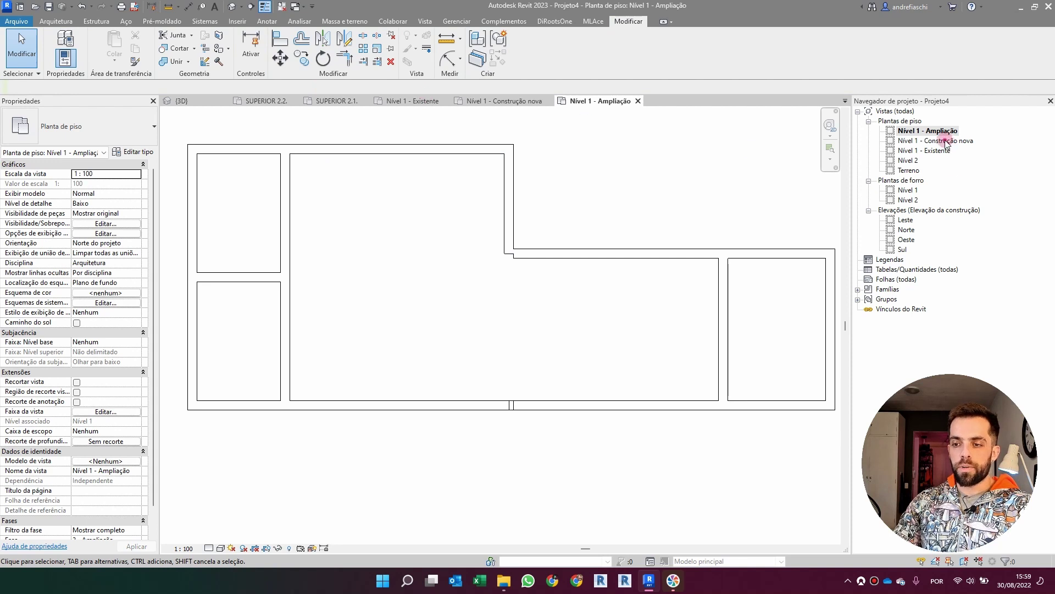
Adjust the wall joins at the extension's upper inner corner and at its lower wall by cycling the join configuration.
{"action": "left_click", "coordinate": [946, 142]}
{"action": "left_click", "coordinate": [543, 146]}
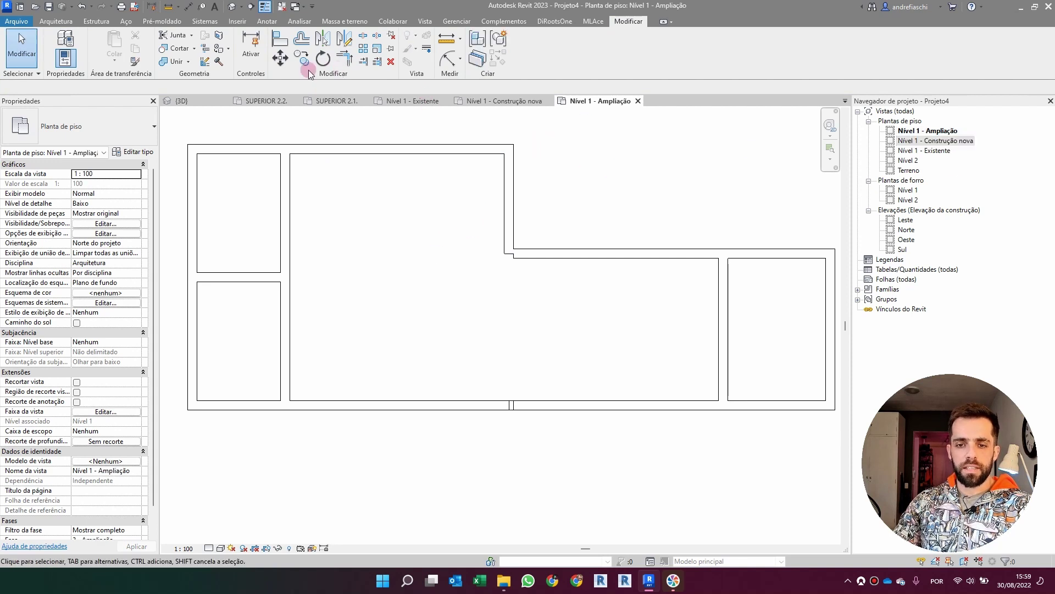
{"action": "left_click", "coordinate": [203, 61]}
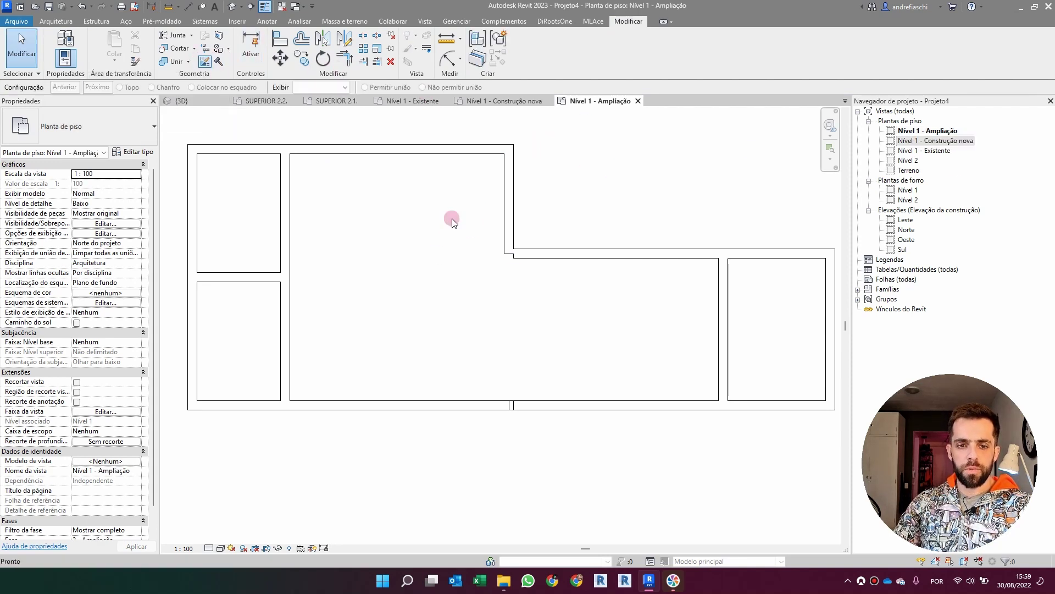
{"action": "left_click", "coordinate": [513, 252]}
{"action": "left_click", "coordinate": [104, 88]}
{"action": "left_click", "coordinate": [506, 403]}
{"action": "left_click", "coordinate": [100, 88]}
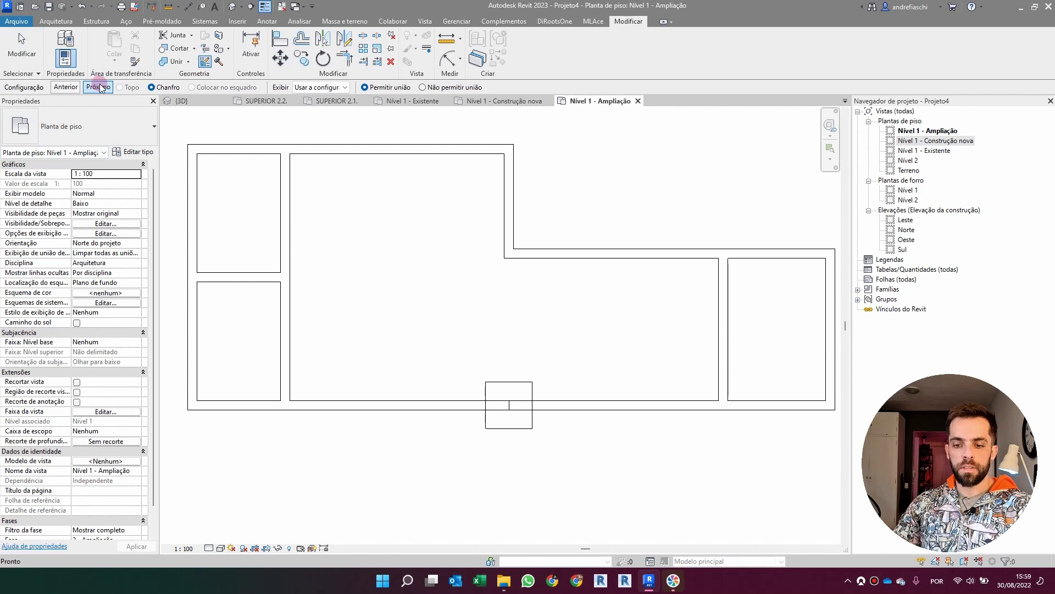
In the Nível 1 - Construção nova plan, change the lower right corner's wall join to the Topo configuration that closes the corner.
{"action": "double_click", "coordinate": [935, 140]}
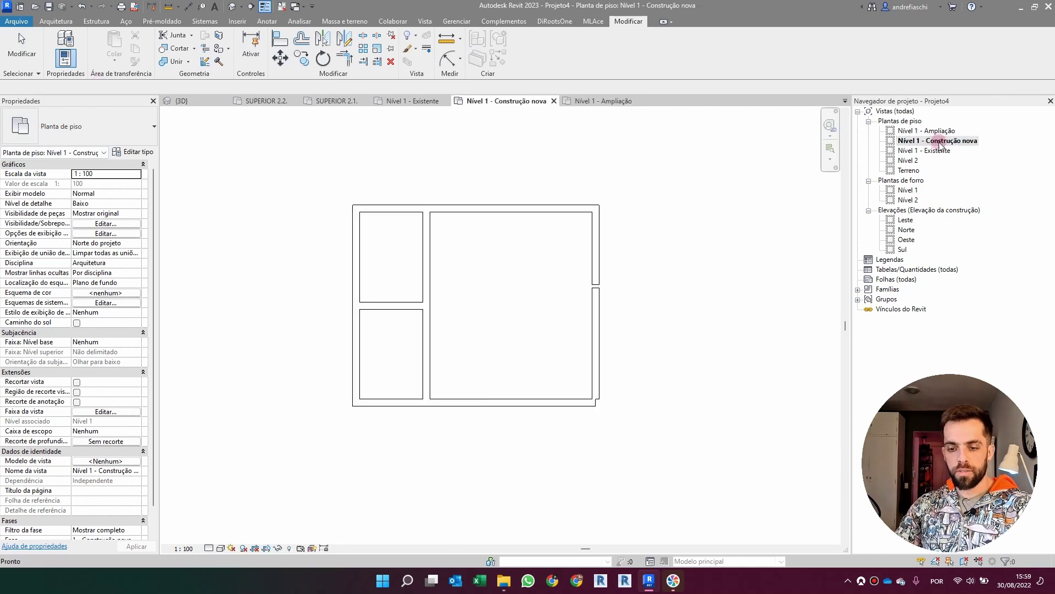
{"action": "middle_click_drag", "start_coordinate": [700, 292], "coordinate": [676, 291]}
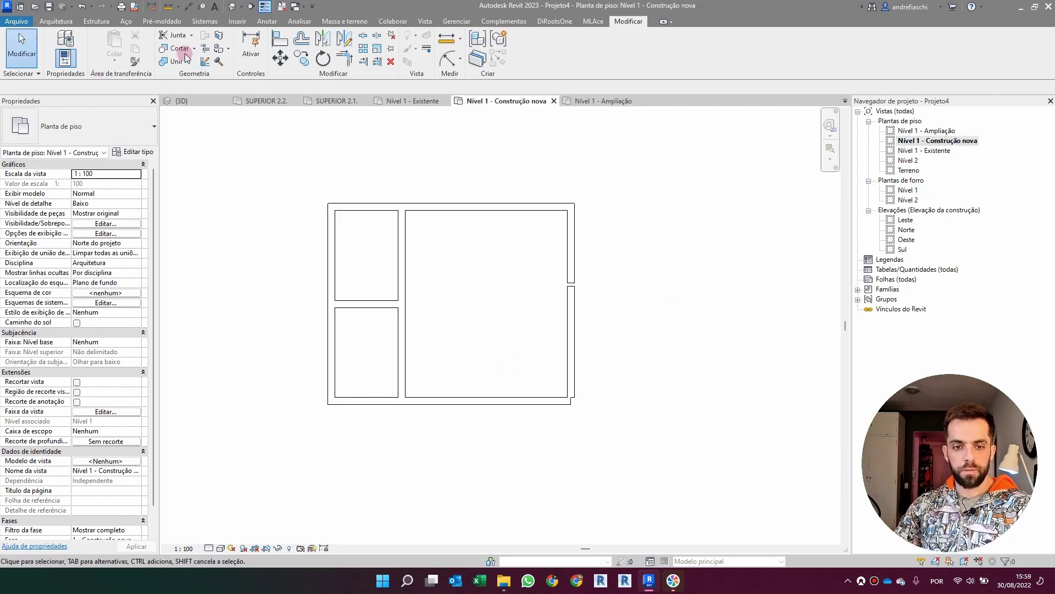
{"action": "left_click", "coordinate": [574, 397]}
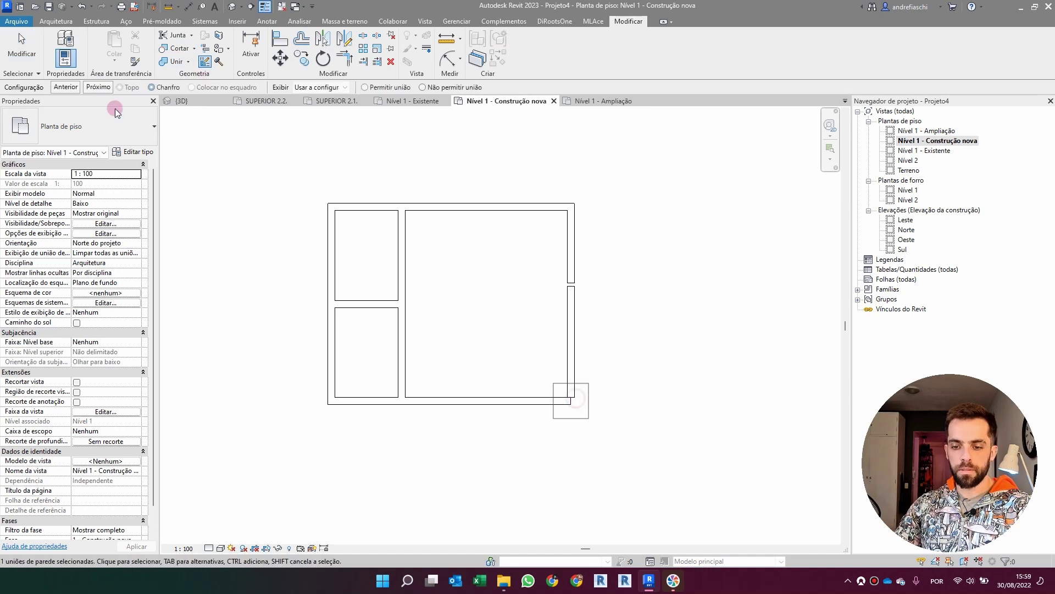
{"action": "left_click", "coordinate": [101, 86]}
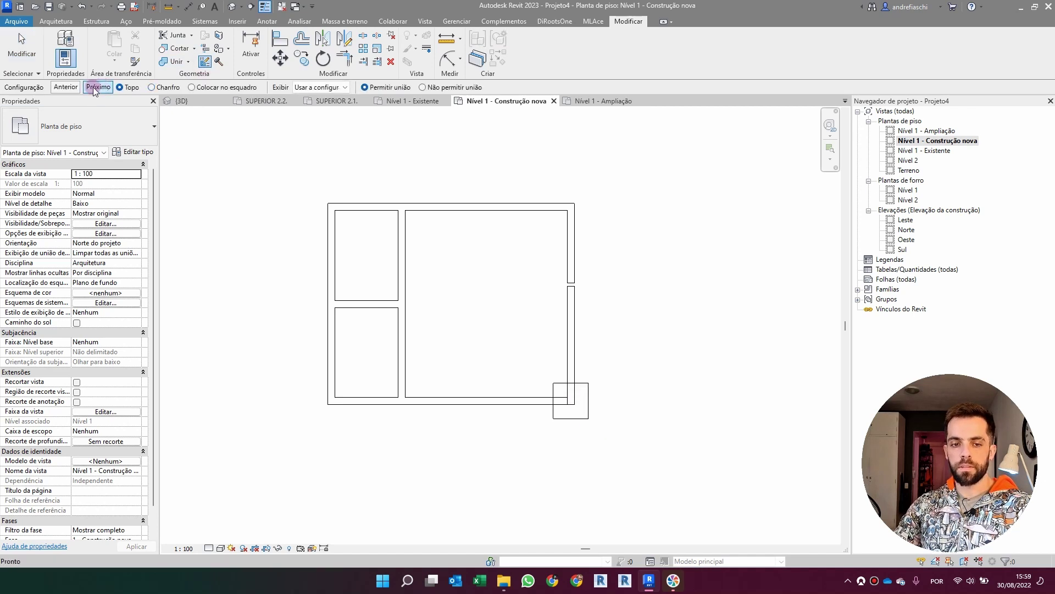
{"action": "left_click", "coordinate": [103, 88]}
{"action": "left_click", "coordinate": [103, 87]}
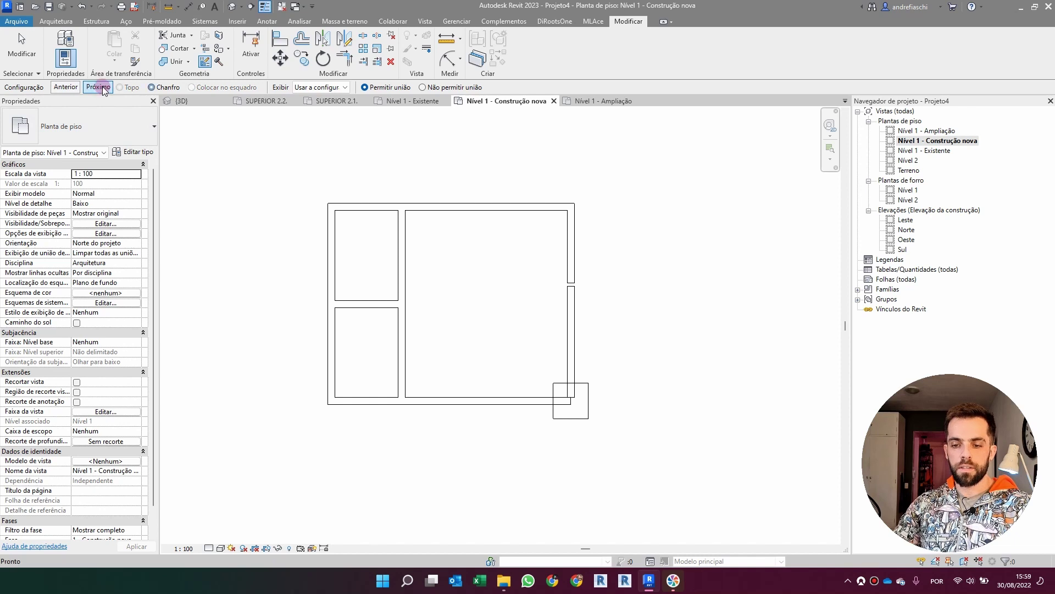
{"action": "left_click", "coordinate": [103, 87]}
{"action": "middle_click_drag", "start_coordinate": [568, 285], "coordinate": [491, 218]}
{"action": "scroll", "coordinate": [492, 223], "scroll_direction": "up", "scroll_amount": 3}
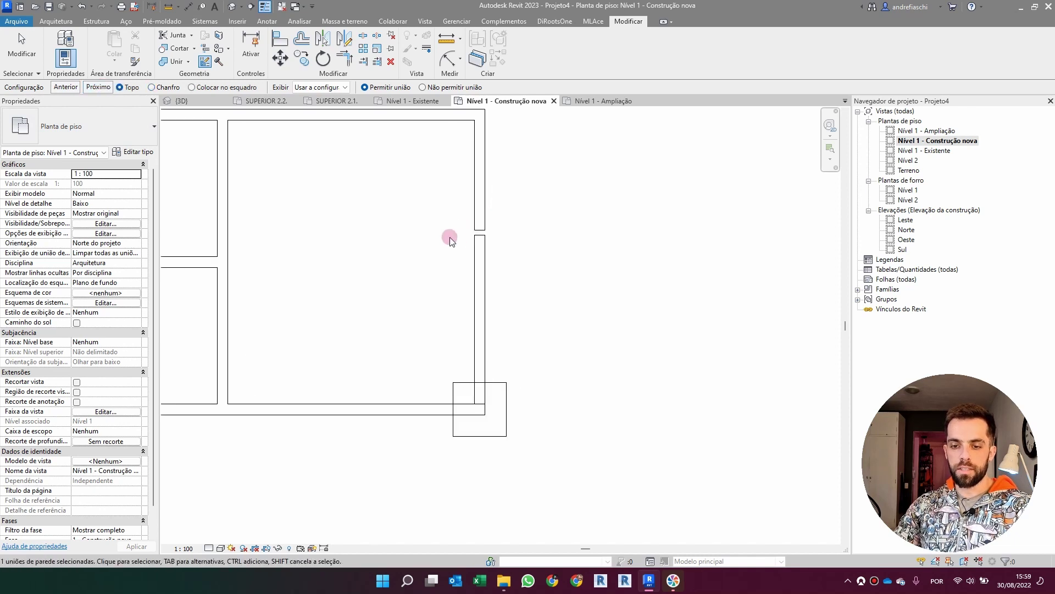
In the Nível 1 - Ampliação plan, pull the left end of the extension's lower wall back to the visible joint line.
{"action": "double_click", "coordinate": [939, 131]}
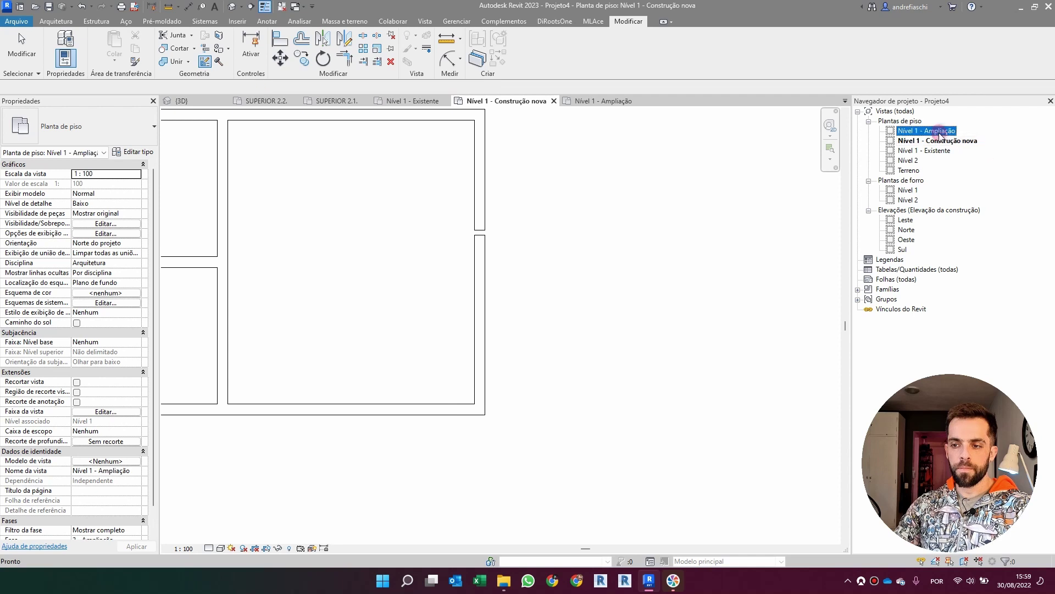
{"action": "middle_click_drag", "start_coordinate": [530, 395], "coordinate": [549, 311]}
{"action": "scroll", "coordinate": [542, 274], "scroll_direction": "down", "scroll_amount": 2}
{"action": "middle_click_drag", "start_coordinate": [532, 231], "coordinate": [537, 364]}
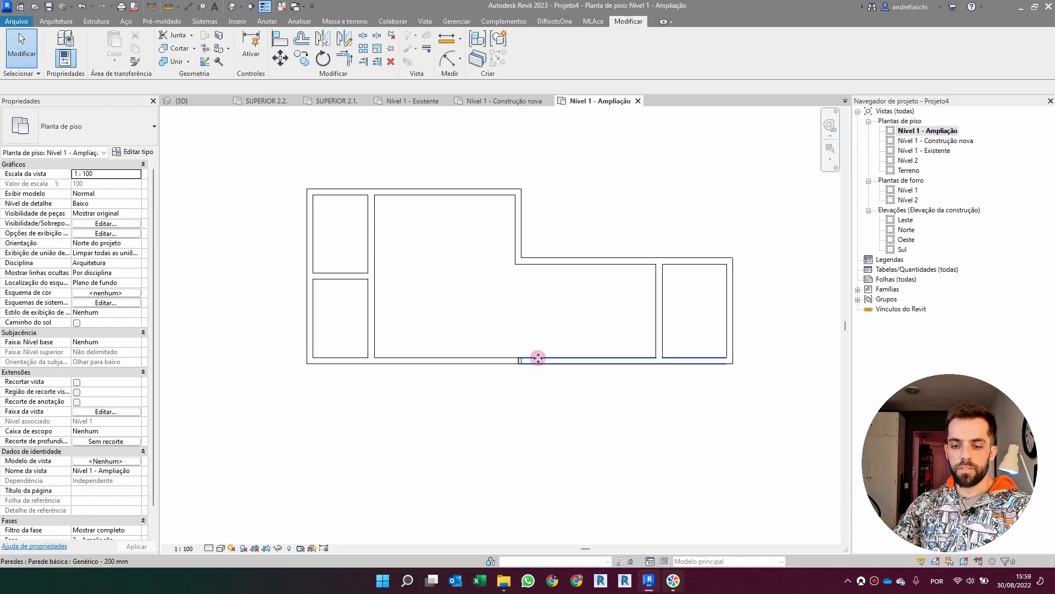
{"action": "scroll", "coordinate": [533, 358], "scroll_direction": "up", "scroll_amount": 5}
{"action": "left_click", "coordinate": [477, 367]}
{"action": "left_click_drag", "start_coordinate": [462, 367], "coordinate": [477, 367]}
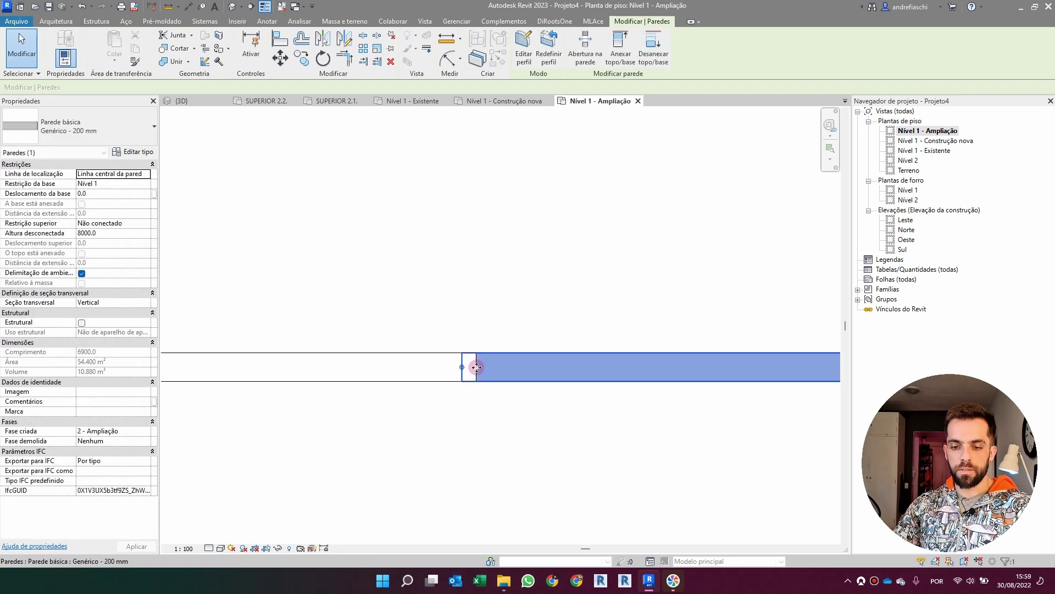
Disallow the join at the left end of the extension's lower wall and pull that end to the joint line.
{"action": "scroll", "coordinate": [463, 365], "scroll_direction": "down", "scroll_amount": 1}
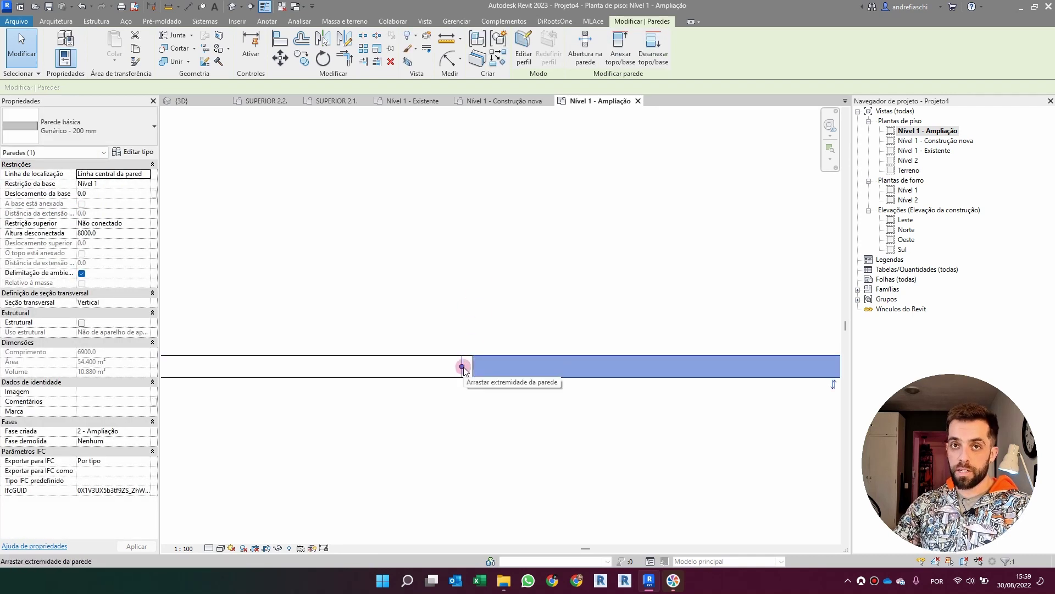
{"action": "right_click", "coordinate": [464, 367]}
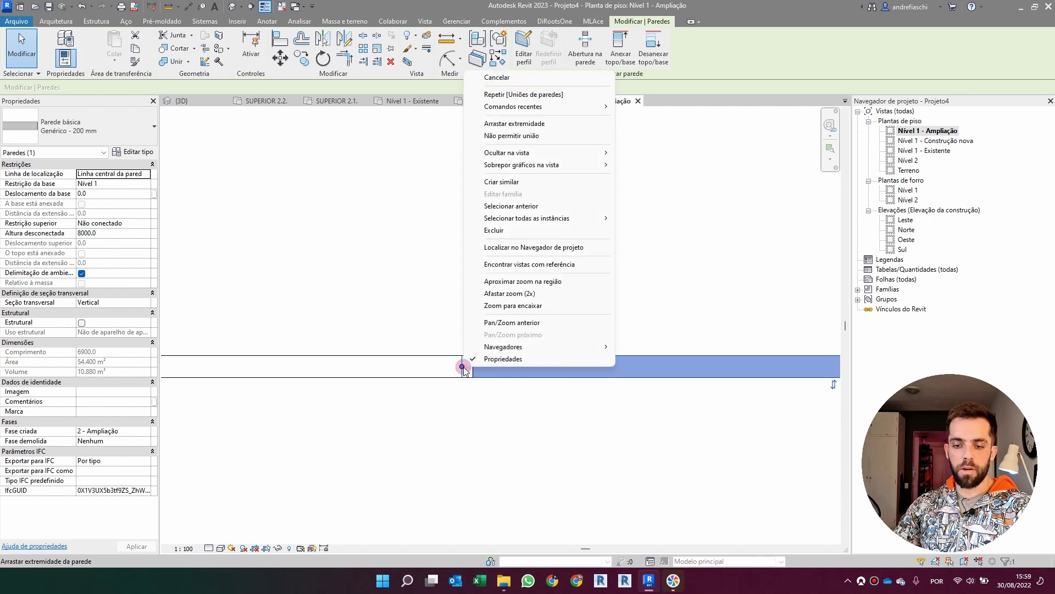
{"action": "left_click", "coordinate": [510, 137]}
{"action": "left_click_drag", "start_coordinate": [460, 372], "coordinate": [472, 366]}
{"action": "left_click", "coordinate": [504, 444]}
{"action": "scroll", "coordinate": [501, 434], "scroll_direction": "down", "scroll_amount": 3}
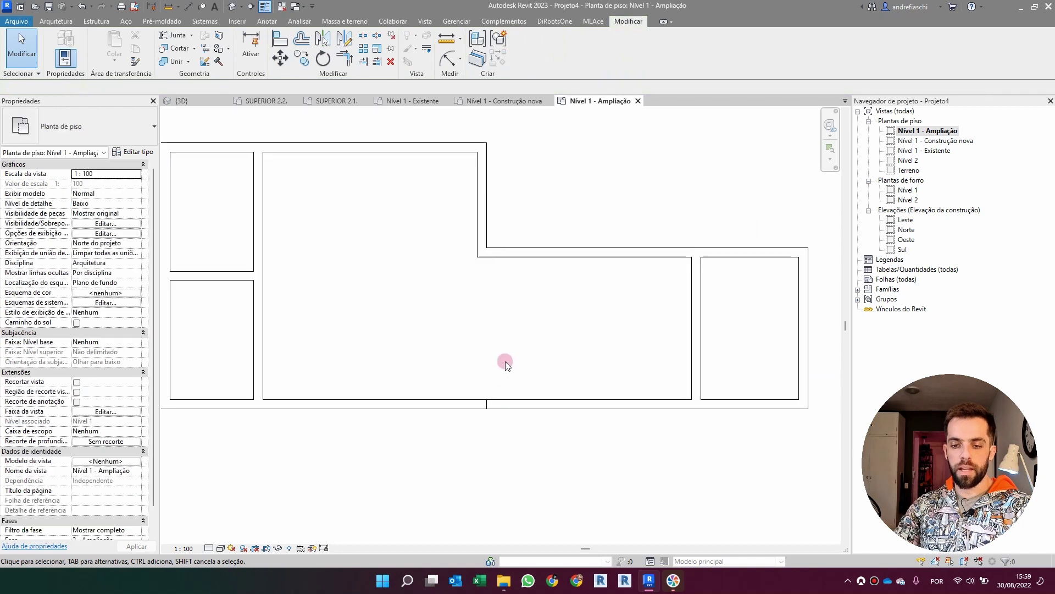
{"action": "scroll", "coordinate": [605, 165], "scroll_direction": "down", "scroll_amount": 2}
{"action": "middle_click", "coordinate": [622, 175]}
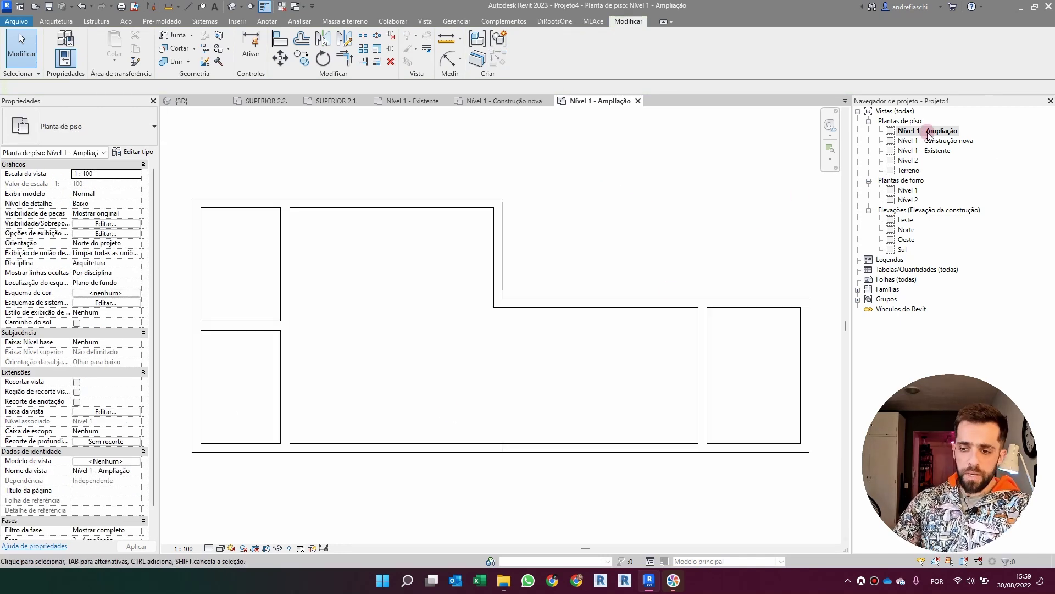
Compare the Nível 1 plans for Existente, Construção nova and Ampliação, finishing in the Construção nova plan.
{"action": "double_click", "coordinate": [938, 150]}
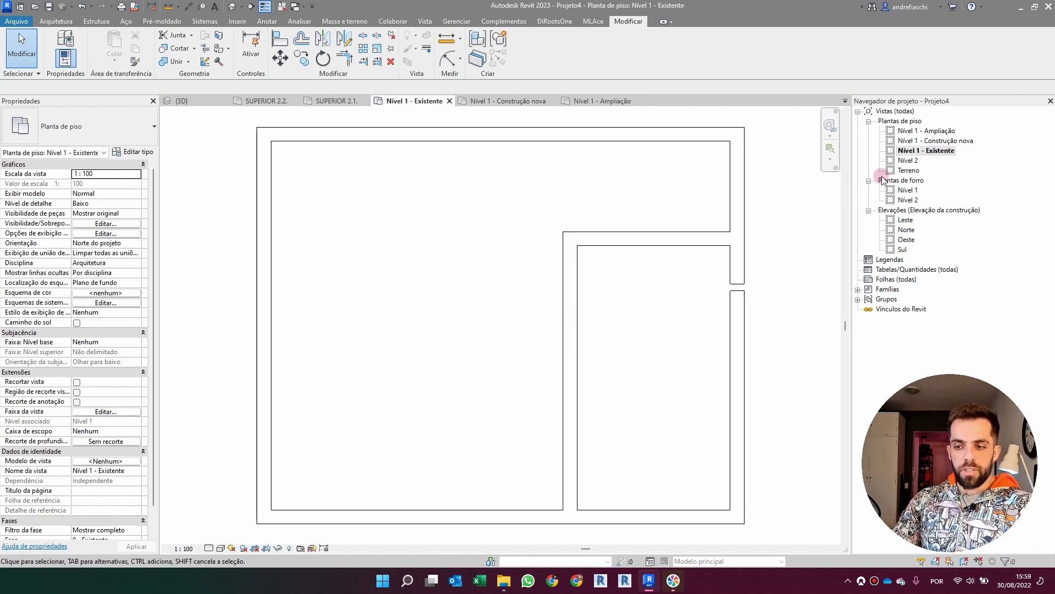
{"action": "double_click", "coordinate": [931, 141]}
{"action": "double_click", "coordinate": [927, 131]}
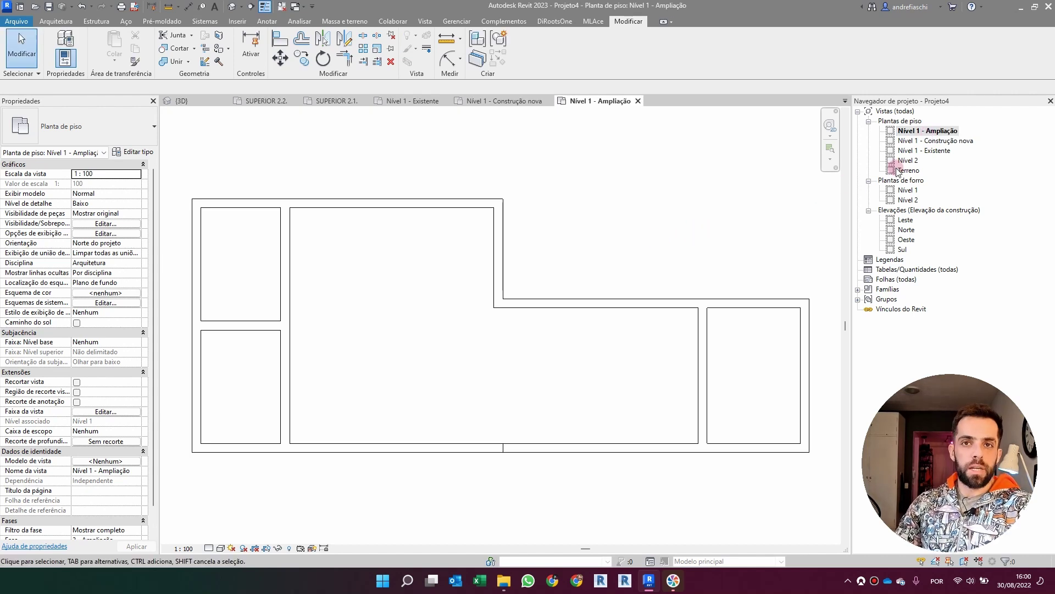
{"action": "double_click", "coordinate": [937, 142]}
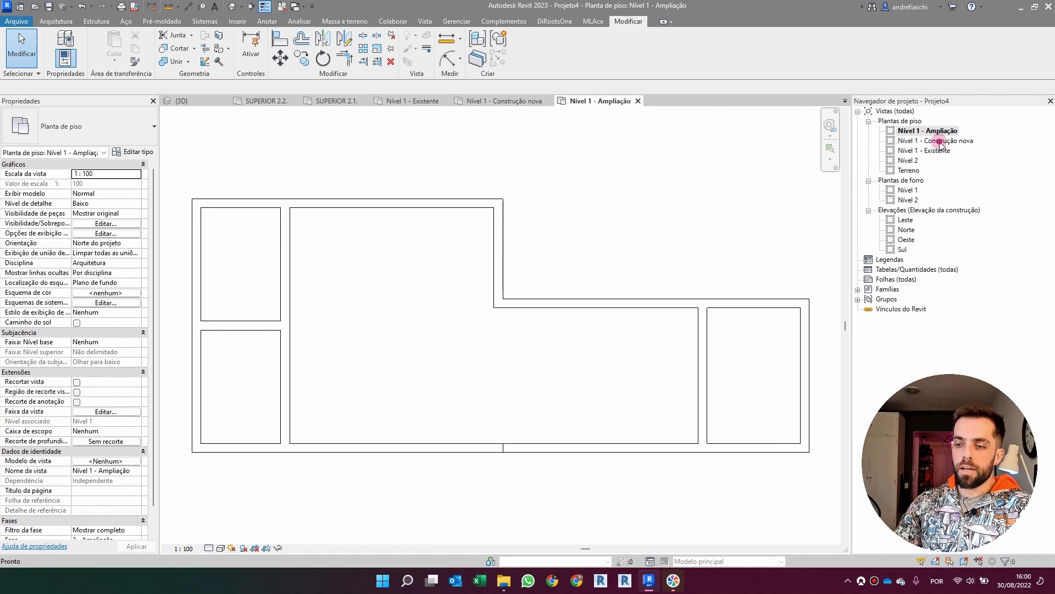
Try the plan's phase filter with Mostrar anterior + demo and with Mostrar anterior + novo.
{"action": "scroll", "coordinate": [568, 229], "scroll_direction": "down", "scroll_amount": 5}
{"action": "scroll", "coordinate": [495, 297], "scroll_direction": "up", "scroll_amount": 5}
{"action": "scroll", "coordinate": [570, 214], "scroll_direction": "up", "scroll_amount": 2}
{"action": "left_click_drag", "start_coordinate": [157, 483], "coordinate": [153, 516]}
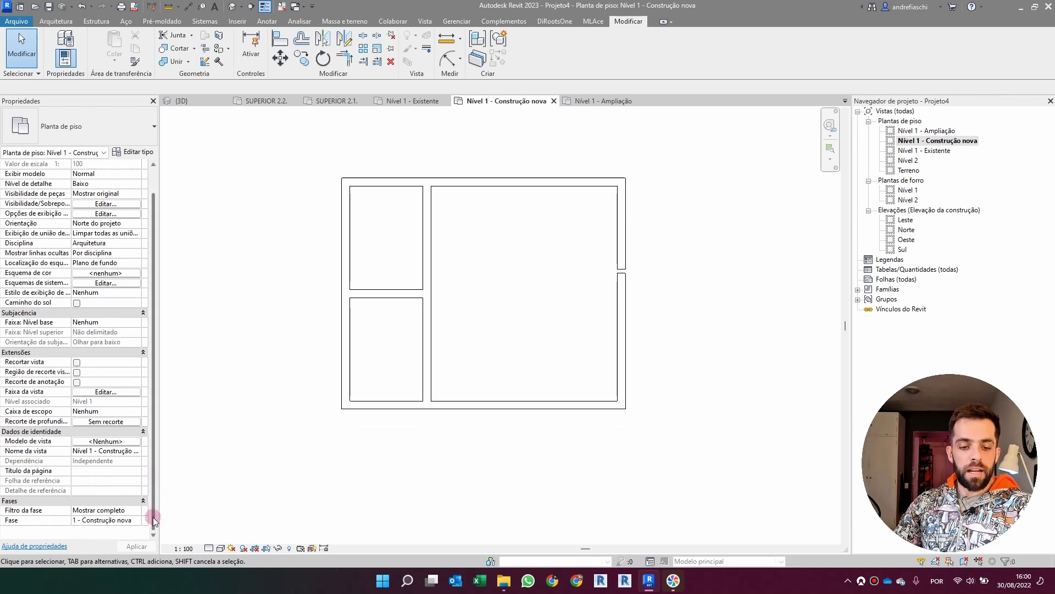
{"action": "left_click", "coordinate": [124, 512]}
{"action": "left_click", "coordinate": [137, 511]}
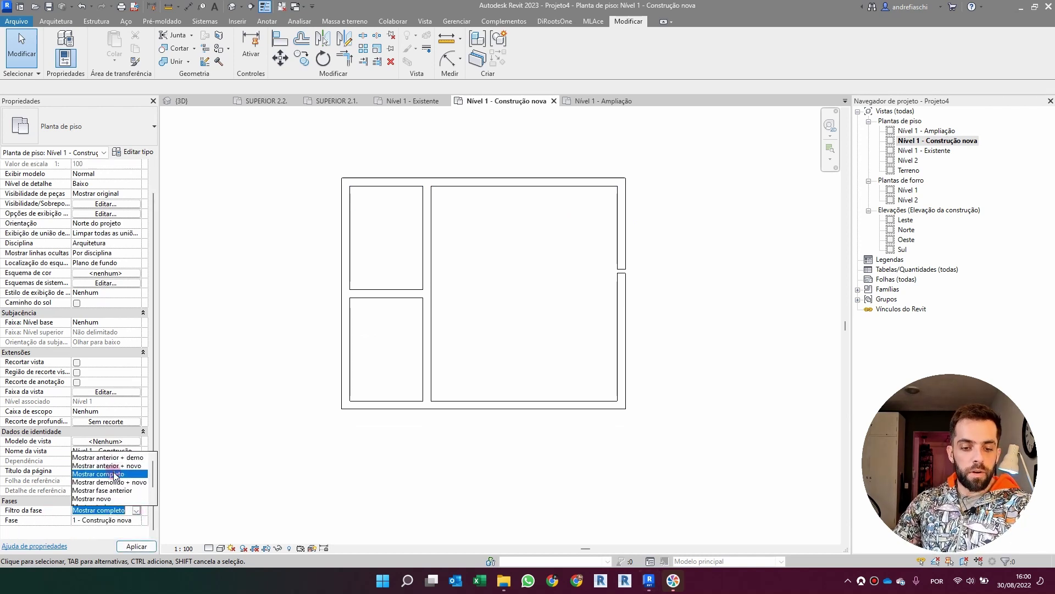
{"action": "left_click", "coordinate": [124, 464]}
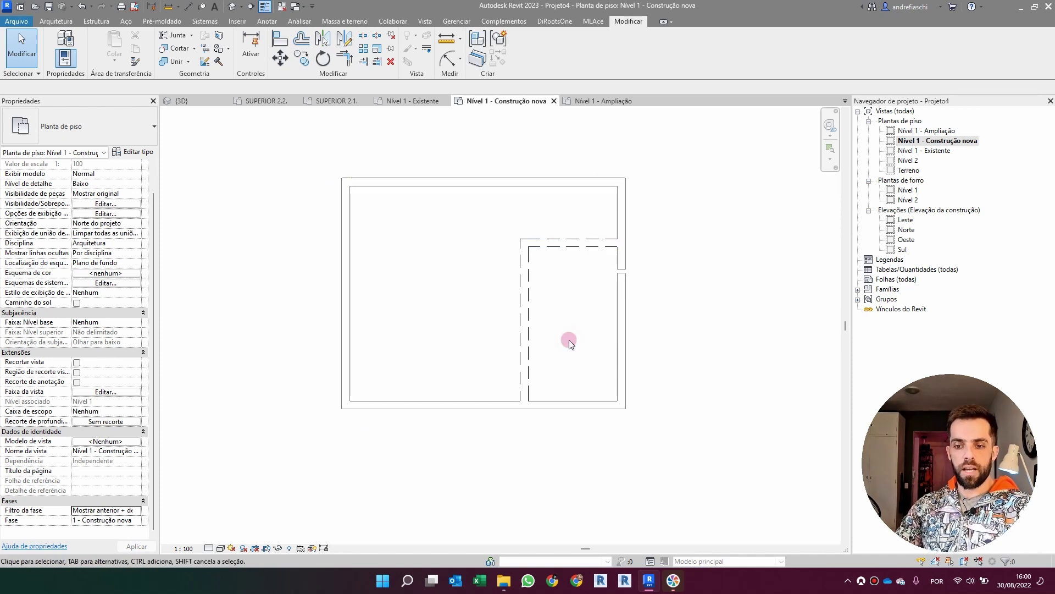
{"action": "left_click", "coordinate": [136, 511]}
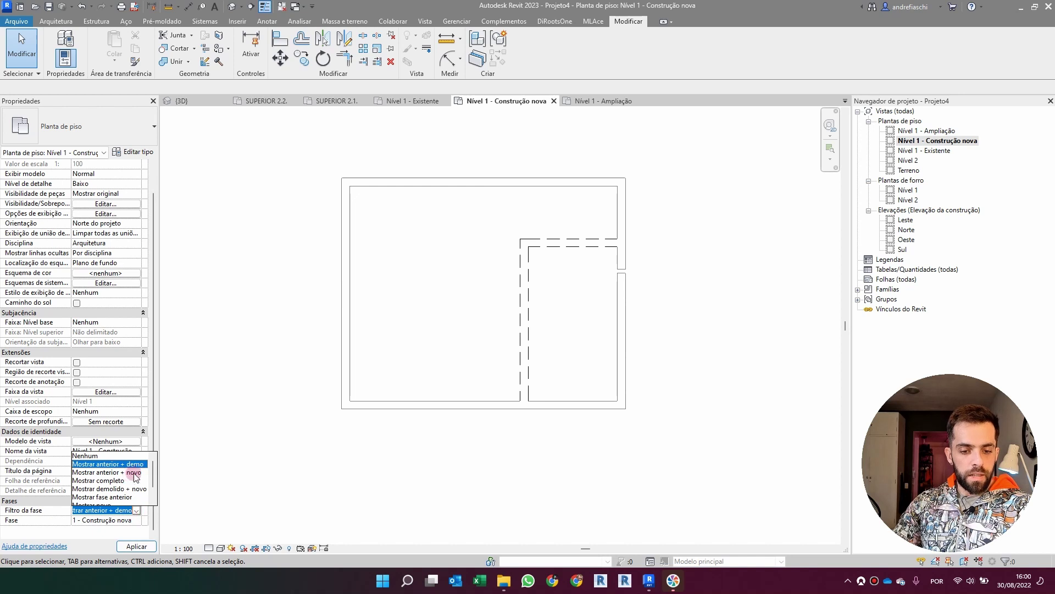
{"action": "left_click", "coordinate": [134, 473]}
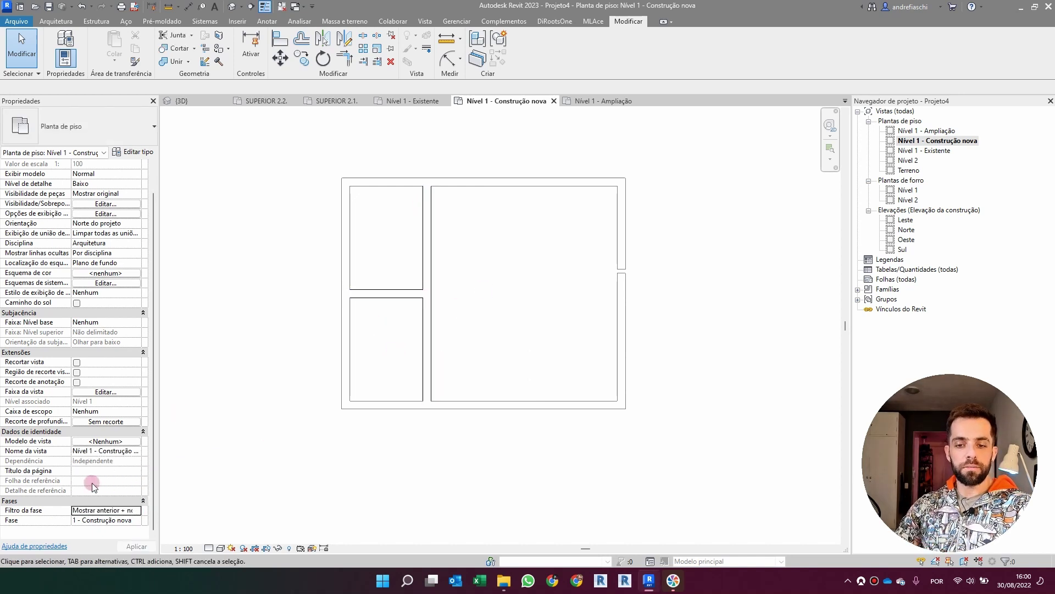
Try the Cores consistentes visual style, set the detail level to Alto, and return the plan to unfilled line display.
{"action": "left_click", "coordinate": [221, 548]}
{"action": "left_click", "coordinate": [242, 521]}
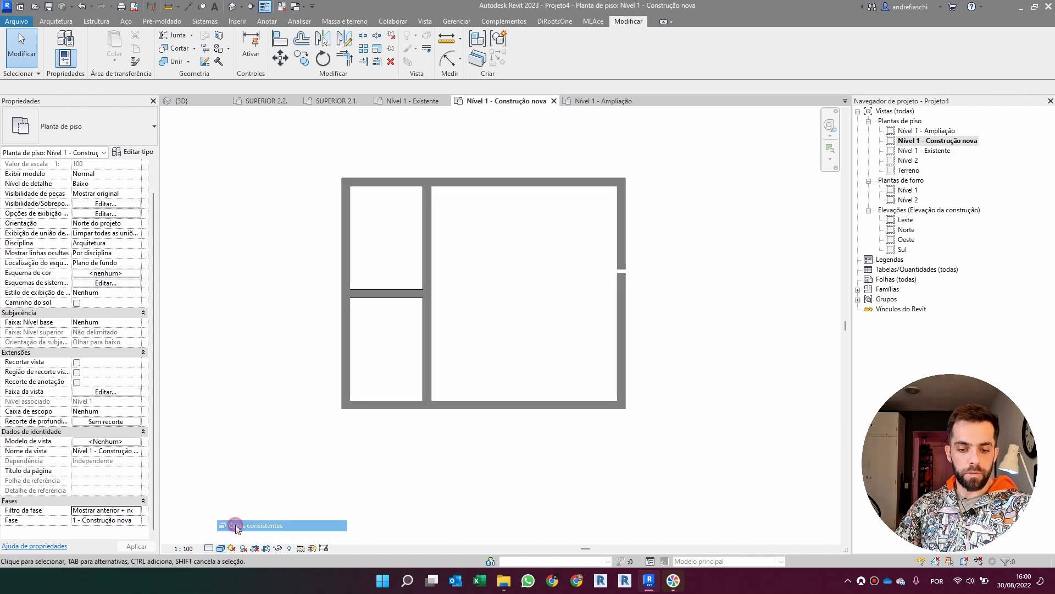
{"action": "left_click", "coordinate": [208, 548]}
{"action": "left_click", "coordinate": [220, 535]}
{"action": "left_click", "coordinate": [220, 548]}
{"action": "left_click", "coordinate": [242, 503]}
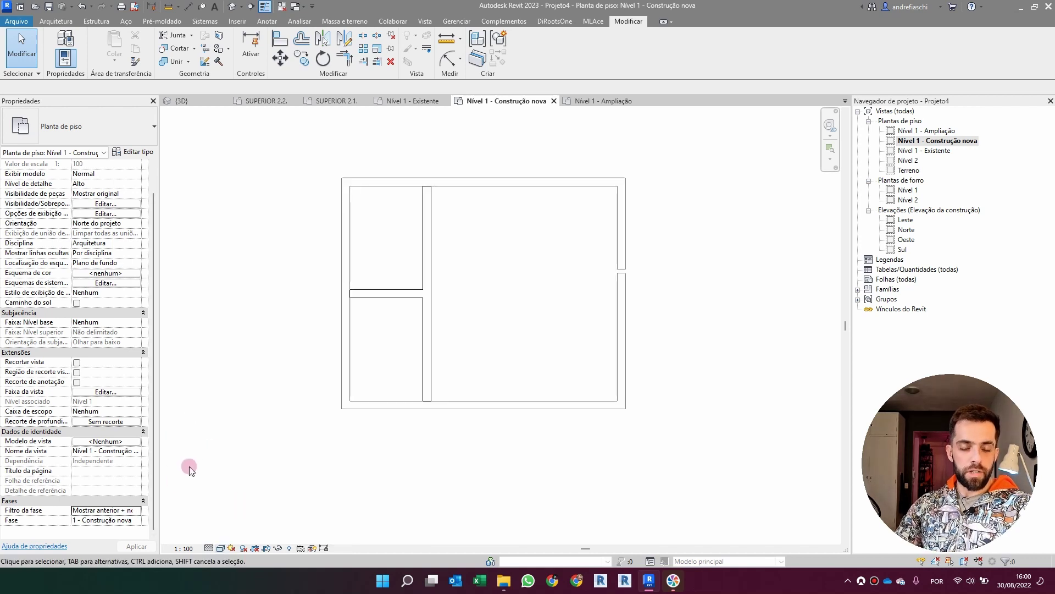
Try the plan's phase filter with Mostrar demolido + novo and with Mostrar fase anterior.
{"action": "left_click", "coordinate": [137, 510]}
{"action": "scroll", "coordinate": [125, 490], "scroll_direction": "down", "scroll_amount": 1}
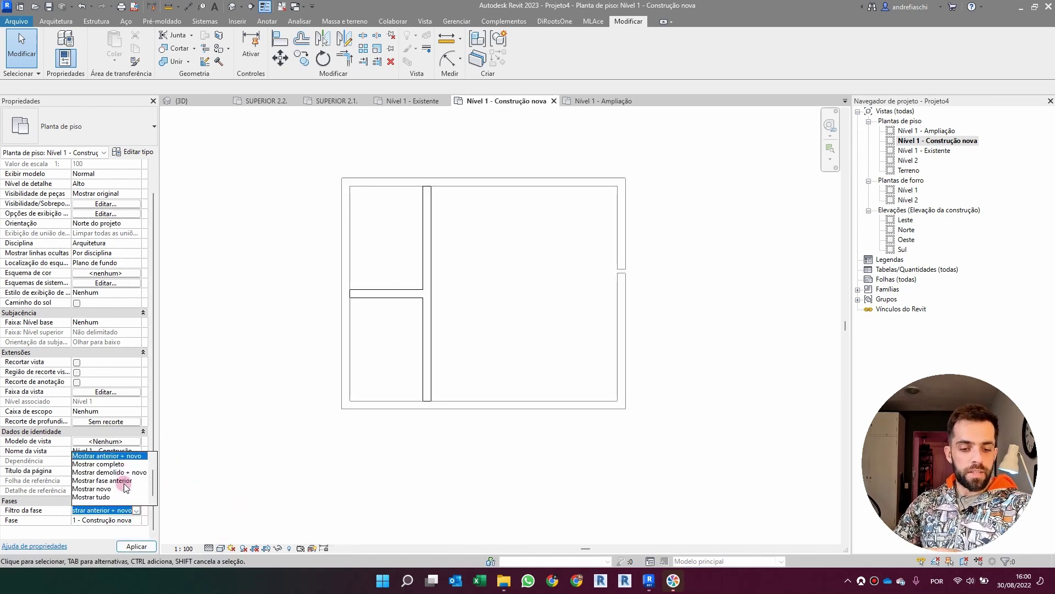
{"action": "left_click", "coordinate": [131, 476]}
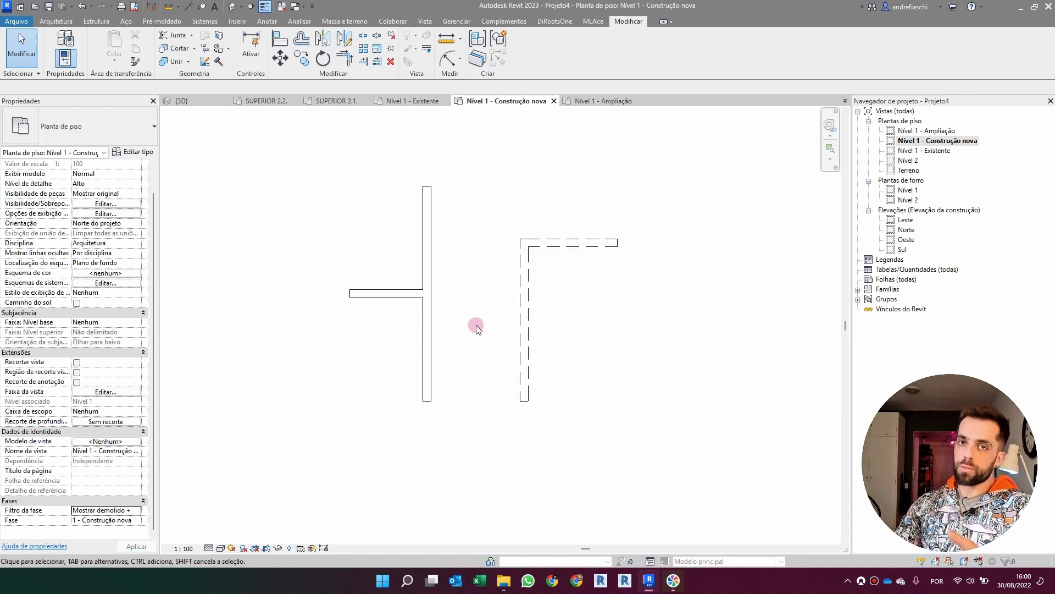
{"action": "left_click", "coordinate": [138, 511]}
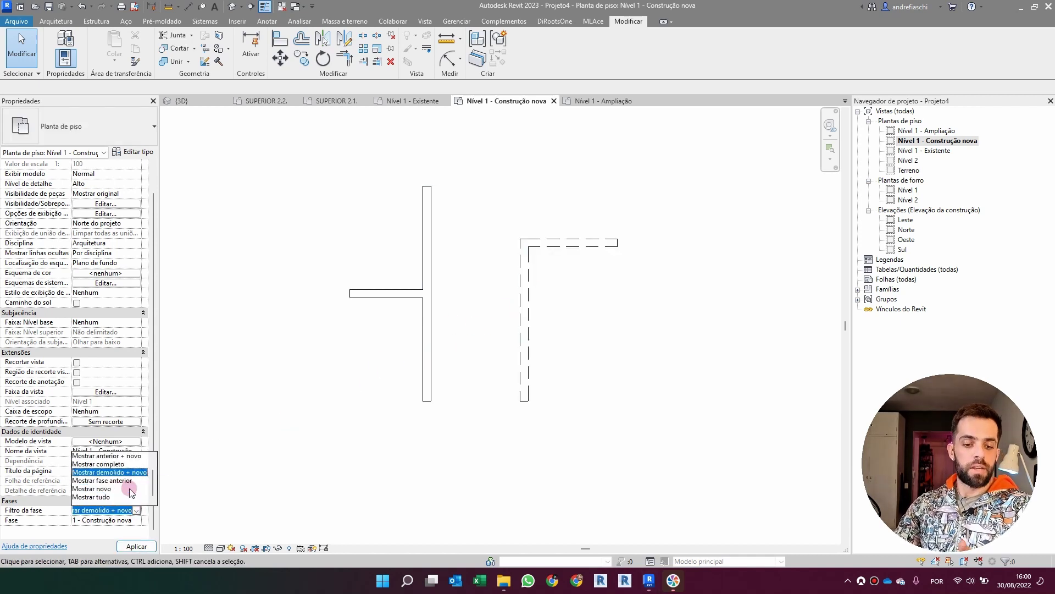
{"action": "left_click", "coordinate": [126, 481]}
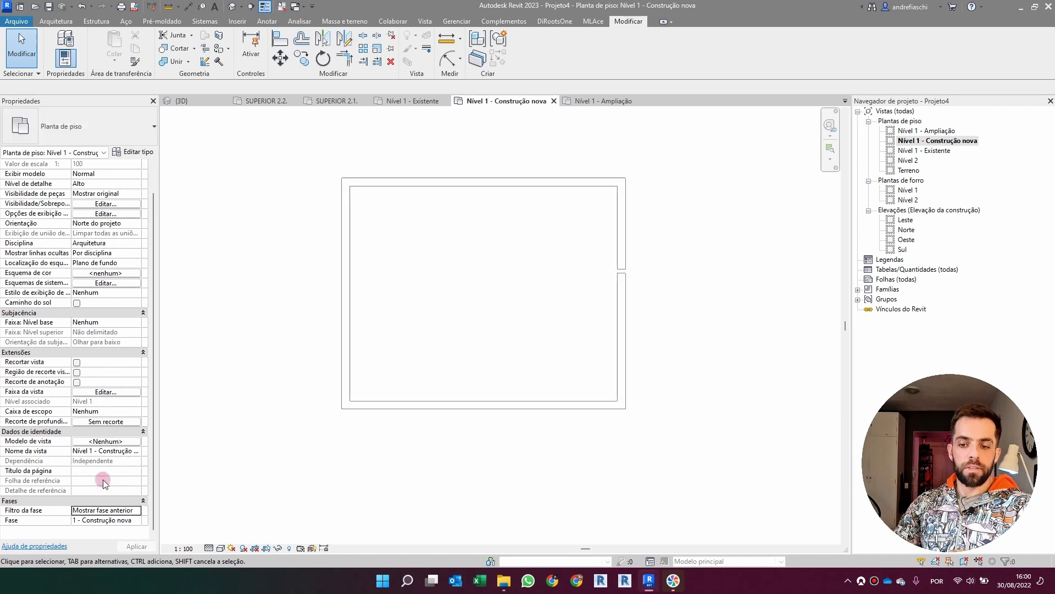
Set the phase filter of the Construção nova plan to Nenhum.
{"action": "left_click", "coordinate": [138, 511]}
{"action": "scroll", "coordinate": [122, 497], "scroll_direction": "down", "scroll_amount": 1}
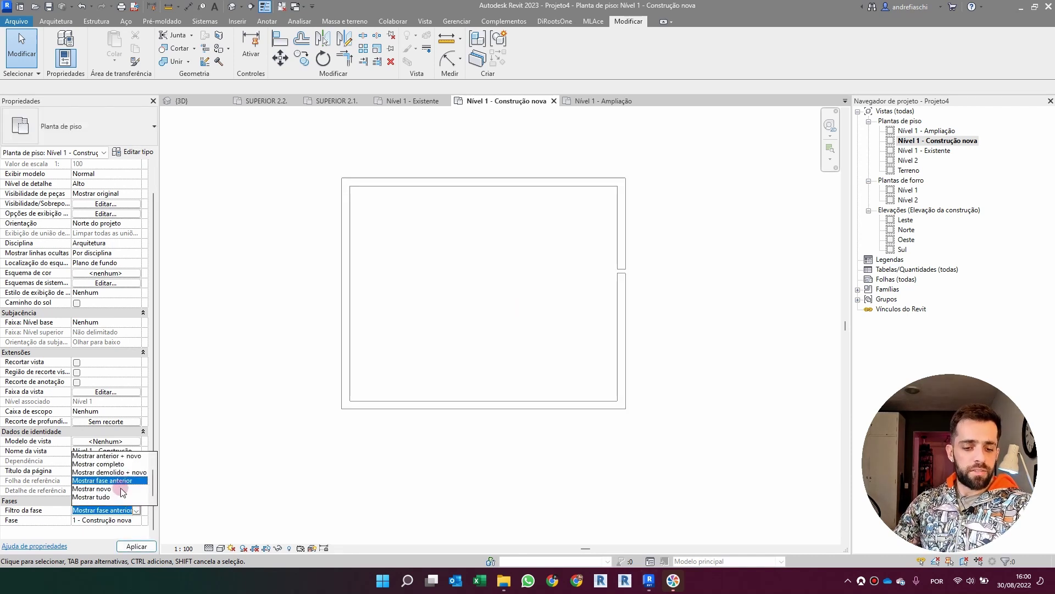
{"action": "scroll", "coordinate": [110, 475], "scroll_direction": "up", "scroll_amount": 1}
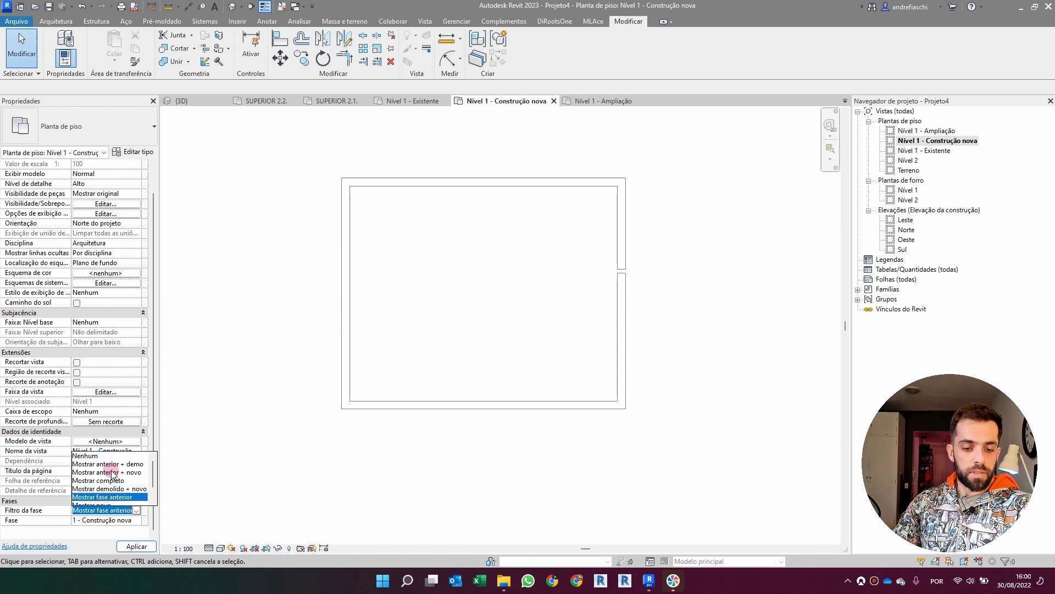
{"action": "left_click", "coordinate": [110, 455]}
{"action": "scroll", "coordinate": [566, 443], "scroll_direction": "down", "scroll_amount": 3}
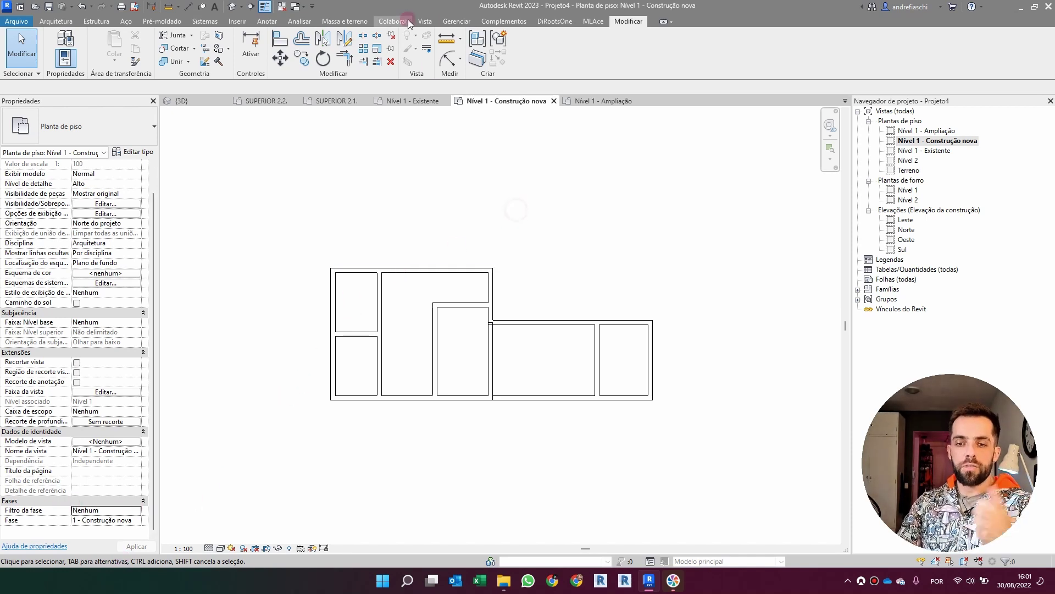
Open the project's phase filters and delete every filter except Mostrar tudo.
{"action": "left_click", "coordinate": [427, 22]}
{"action": "left_click", "coordinate": [456, 21]}
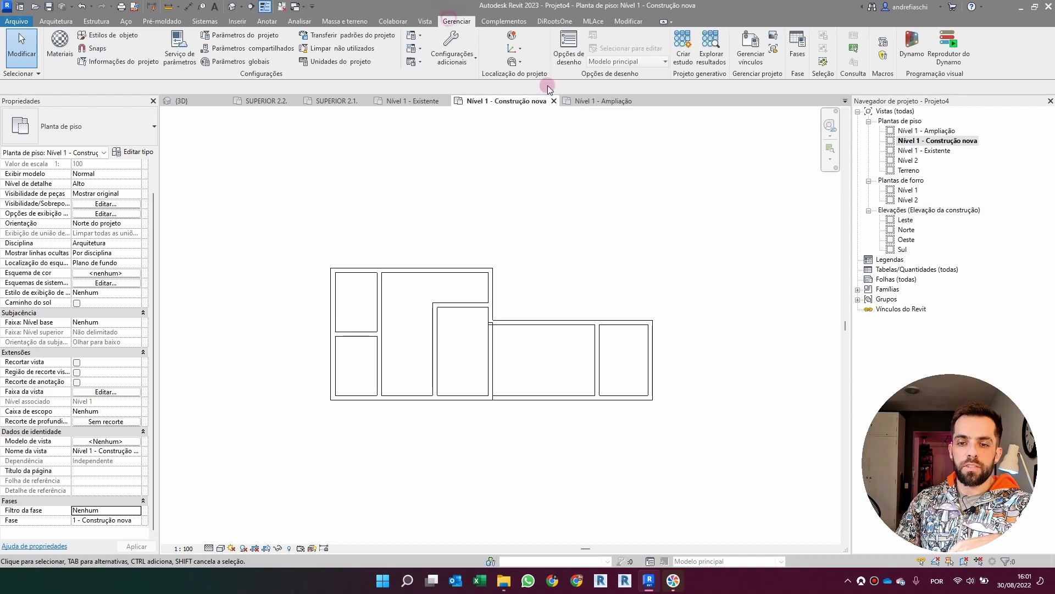
{"action": "left_click", "coordinate": [798, 47]}
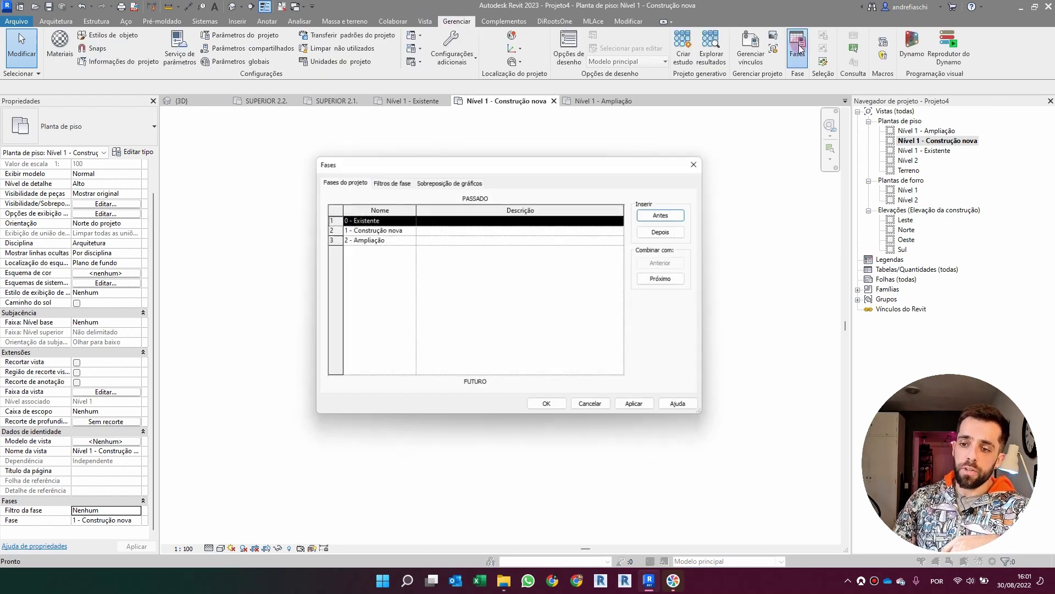
{"action": "left_click", "coordinate": [385, 183]}
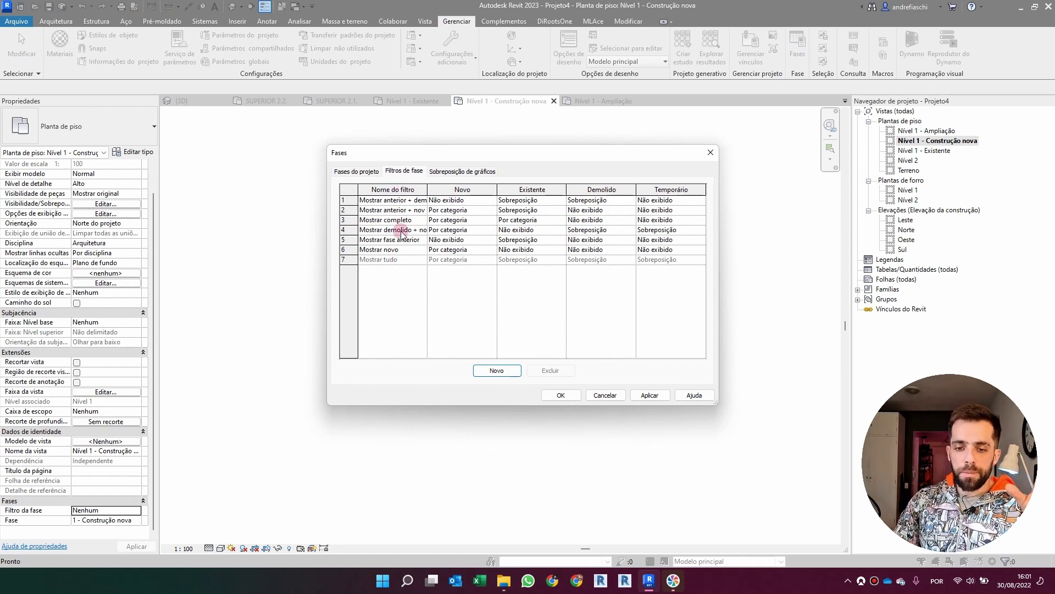
{"action": "left_click", "coordinate": [406, 200]}
{"action": "left_click", "coordinate": [550, 370]}
{"action": "left_click", "coordinate": [550, 370]}
{"action": "left_click", "coordinate": [550, 370]}
{"action": "left_click", "coordinate": [550, 370]}
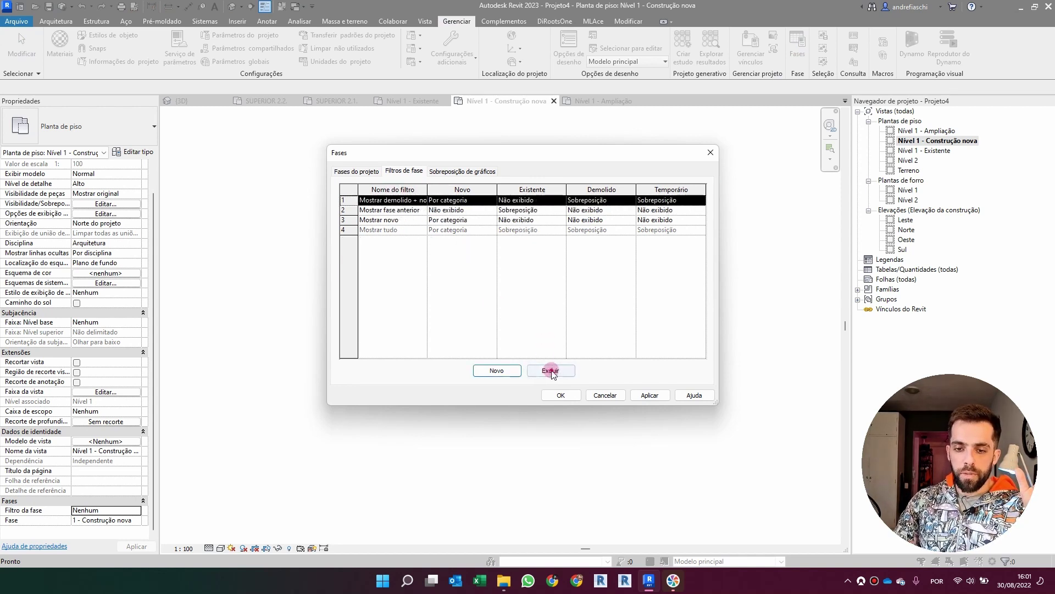
{"action": "left_click", "coordinate": [550, 371]}
{"action": "left_click", "coordinate": [550, 371]}
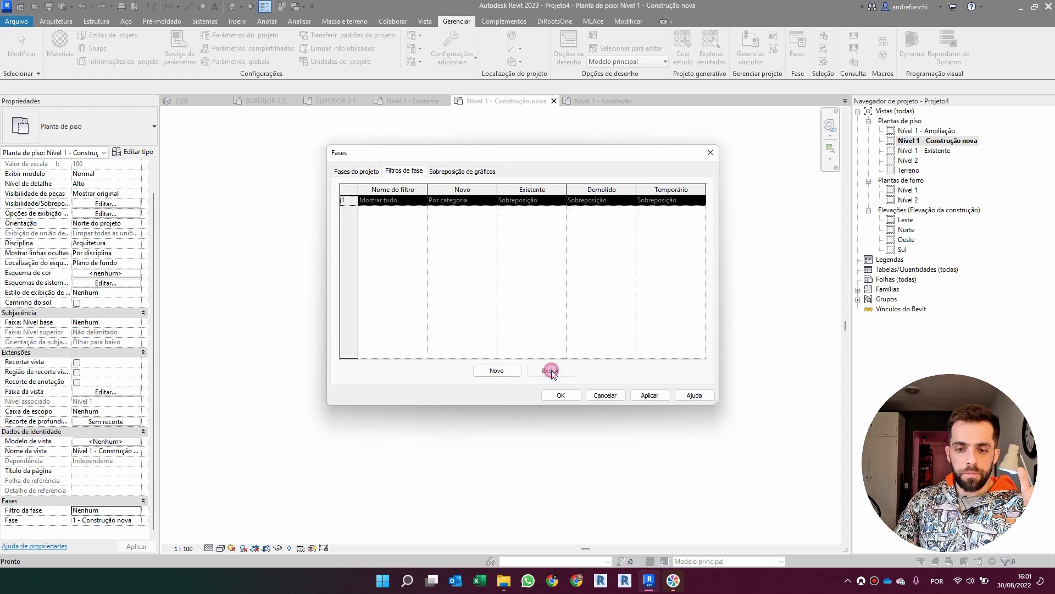
Create a new phase filter named 0 - FINAL.
{"action": "left_click", "coordinate": [497, 371]}
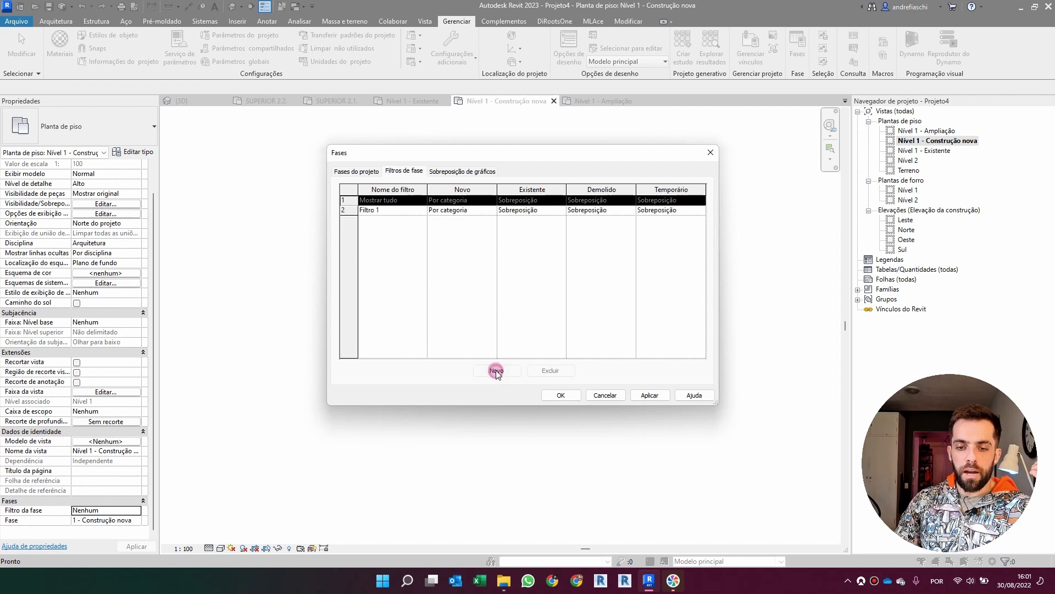
{"action": "left_click", "coordinate": [391, 211]}
{"action": "type", "text": "0 - FINAL"}
{"action": "key", "text": "Tab"}
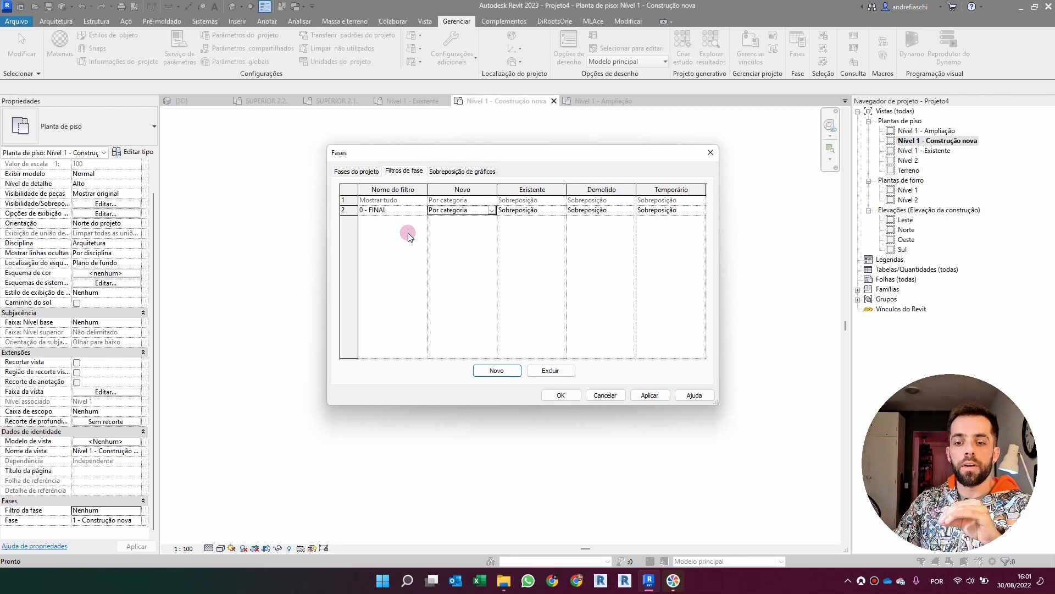
In the 0 - FINAL filter, keep Novo as Por categoria and set both Demolido and Temporário to Não exibido.
{"action": "left_click", "coordinate": [465, 190]}
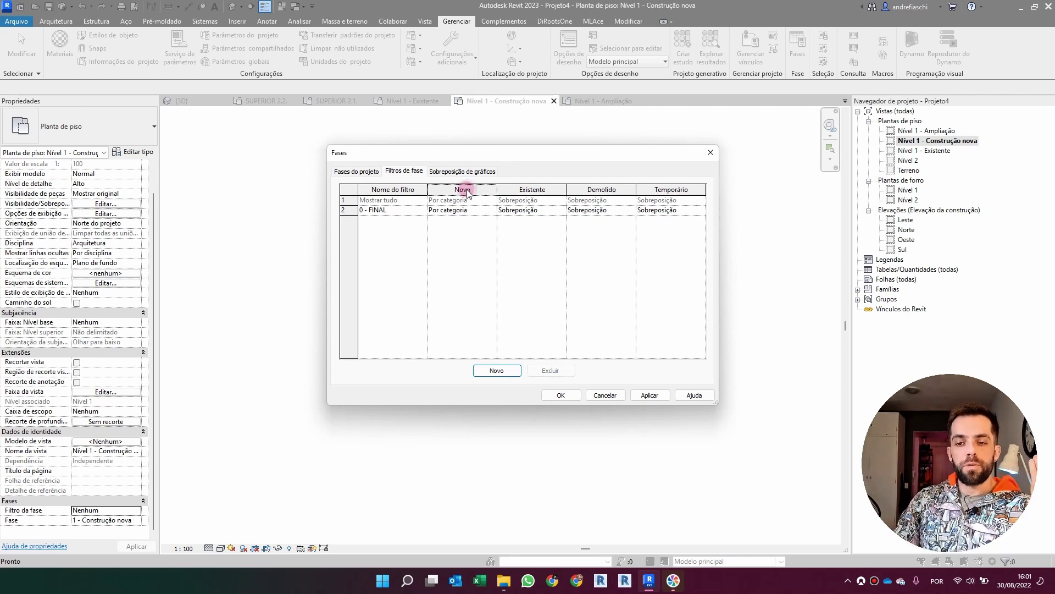
{"action": "left_click", "coordinate": [494, 212]}
{"action": "left_click", "coordinate": [492, 211]}
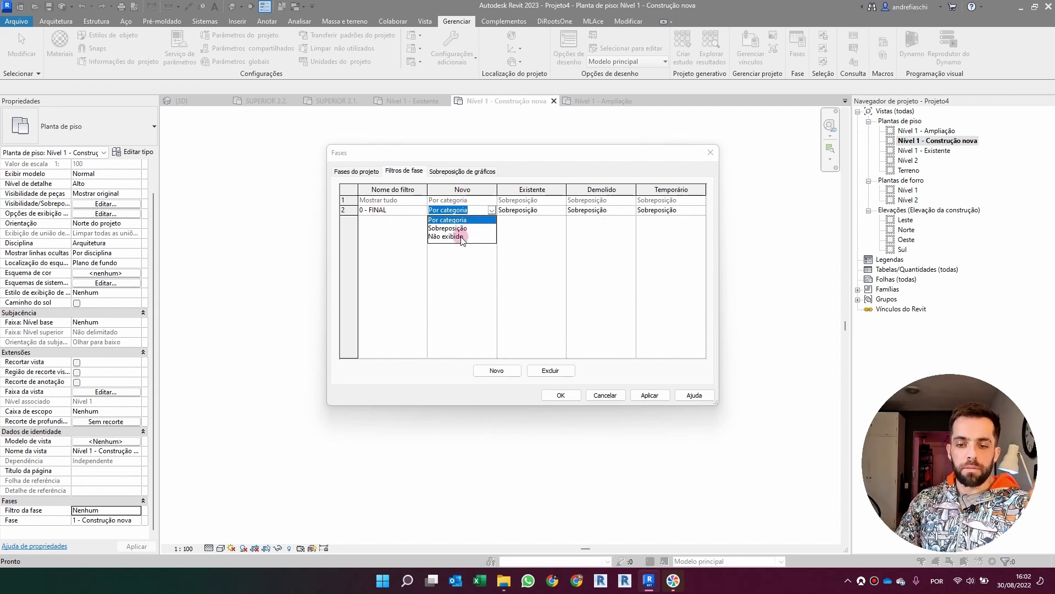
{"action": "left_click", "coordinate": [537, 203]}
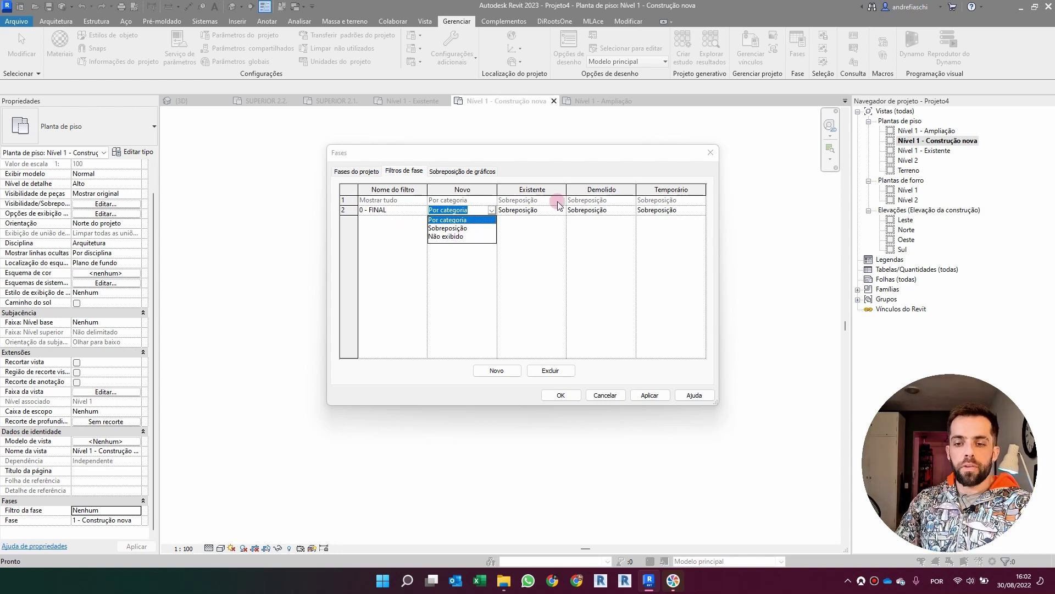
{"action": "left_click", "coordinate": [627, 209]}
{"action": "left_click", "coordinate": [630, 209]}
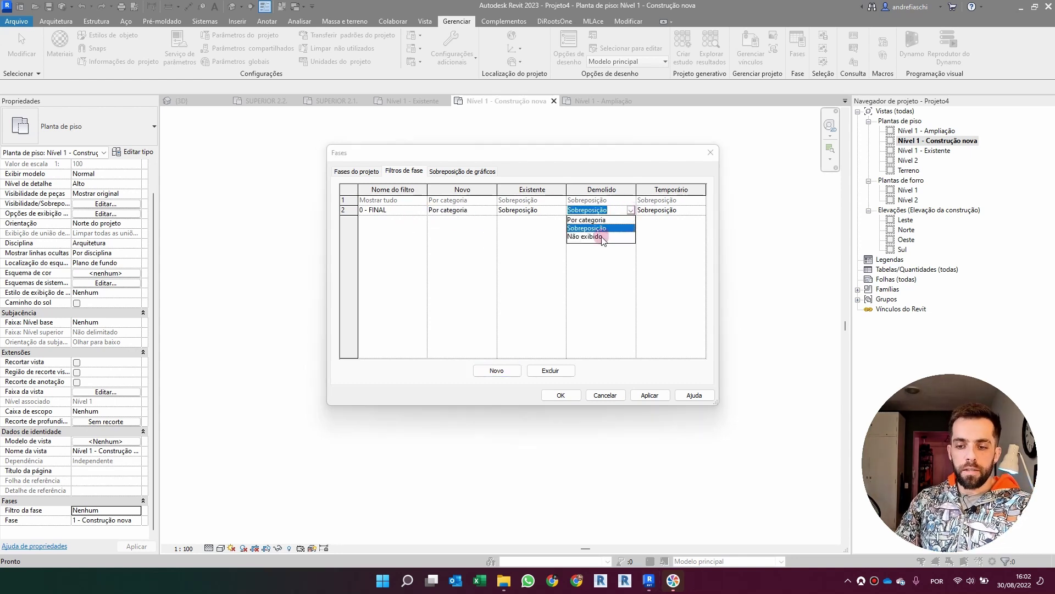
{"action": "left_click", "coordinate": [602, 235]}
{"action": "left_click", "coordinate": [691, 189]}
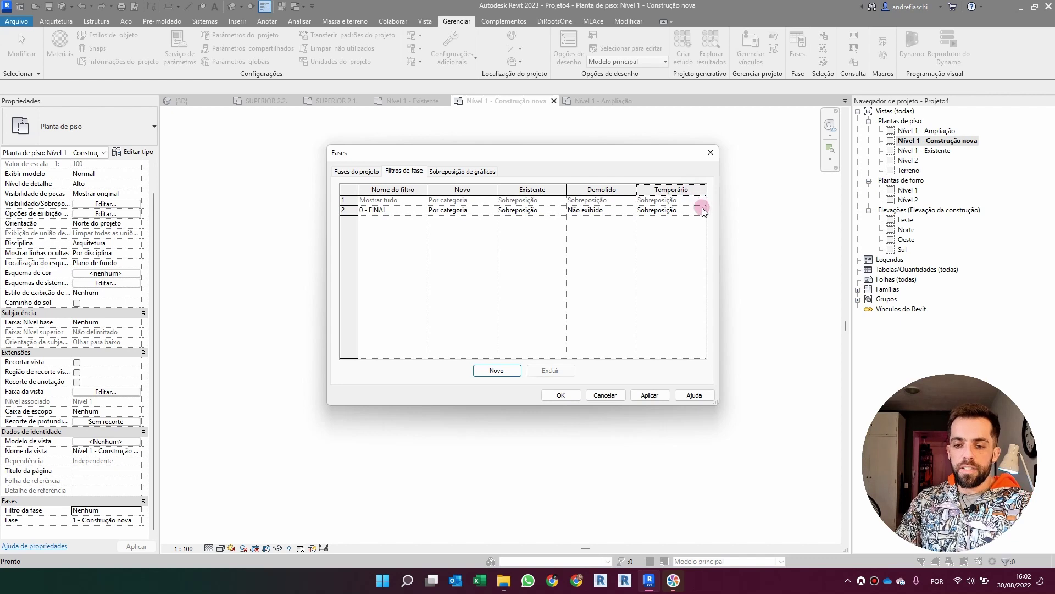
{"action": "double_click", "coordinate": [701, 209]}
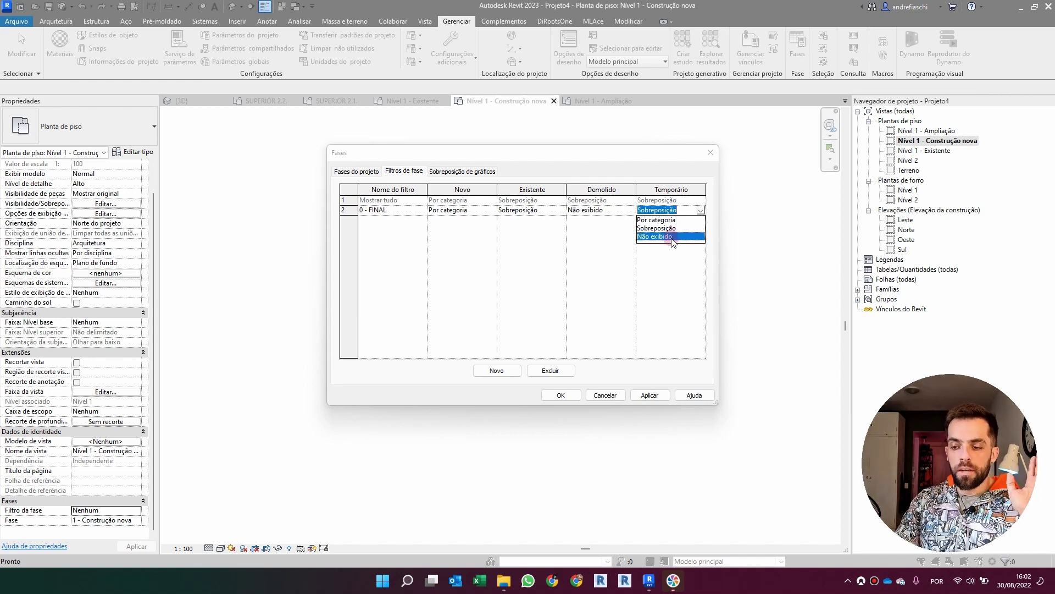
{"action": "left_click", "coordinate": [672, 237]}
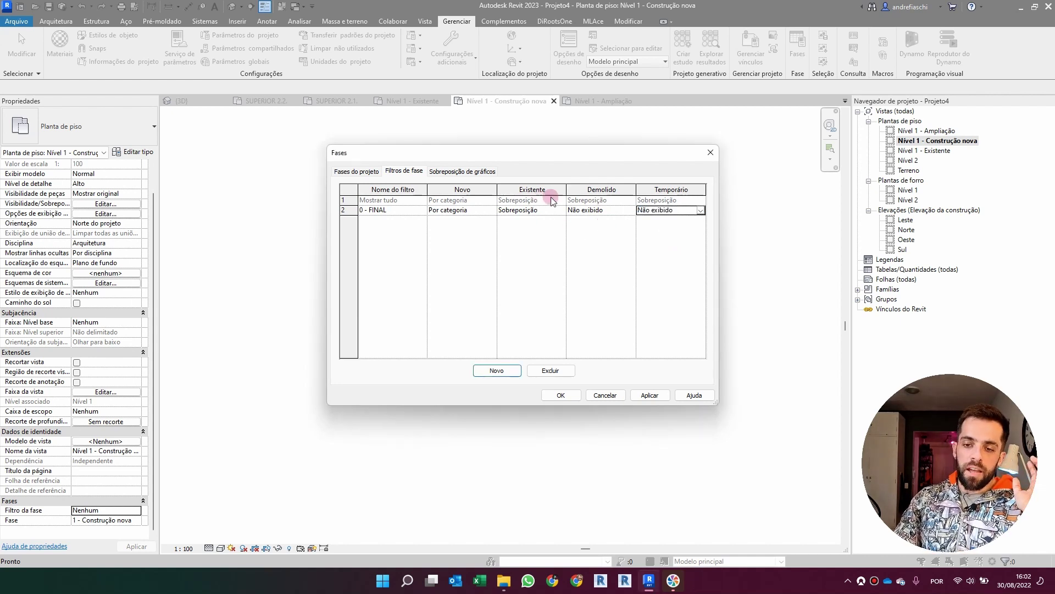
In the 0 - FINAL filter, set Existente to Por categoria, keep Novo as Por categoria, and accept the phase settings.
{"action": "left_click", "coordinate": [565, 211]}
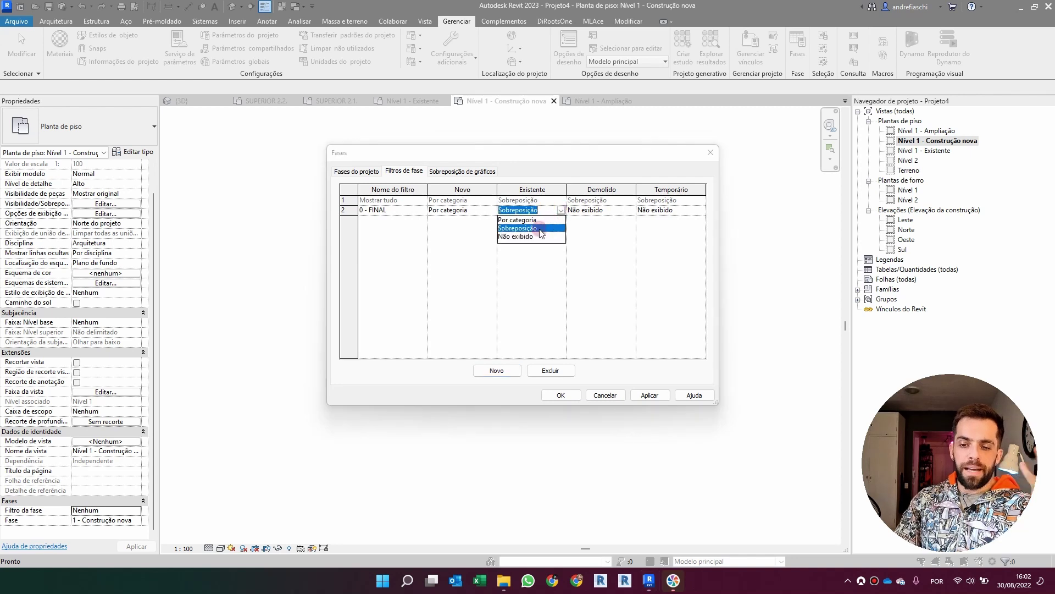
{"action": "left_click", "coordinate": [521, 220]}
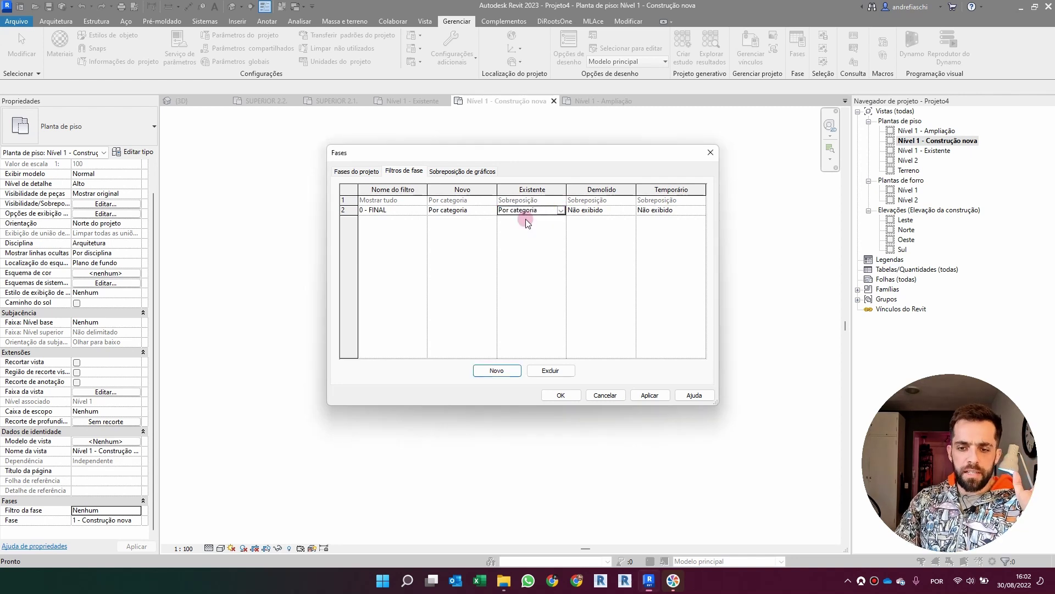
{"action": "left_click", "coordinate": [491, 209]}
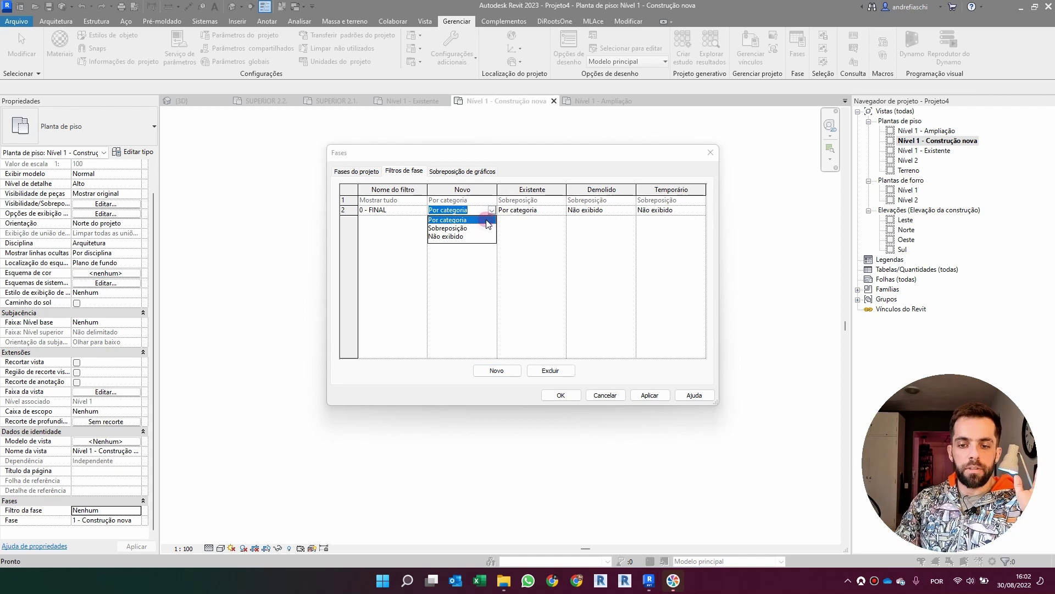
{"action": "left_click", "coordinate": [487, 222]}
{"action": "left_click", "coordinate": [566, 395]}
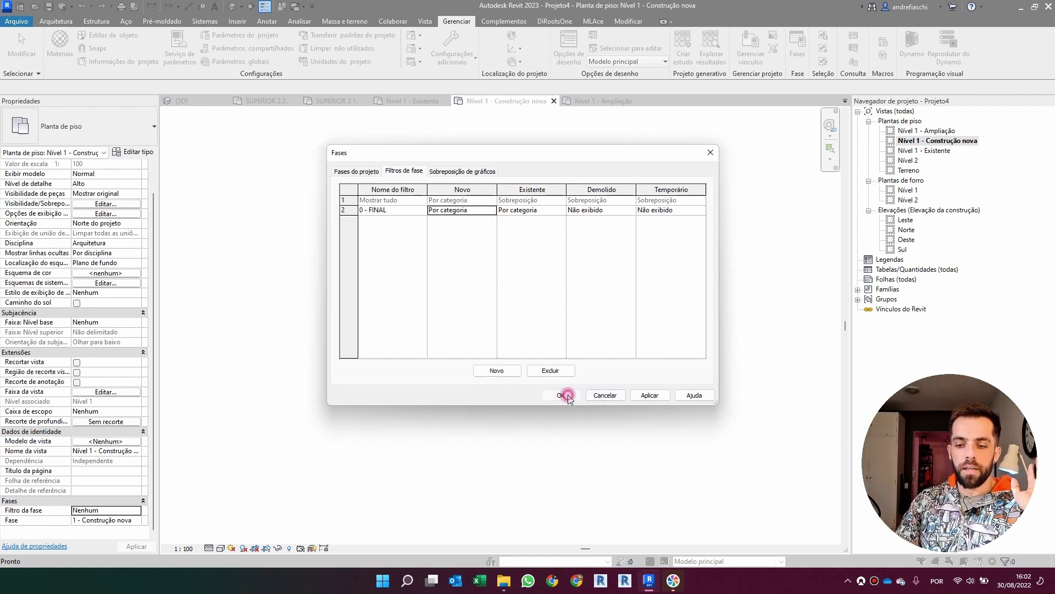
Apply the 0 - FINAL phase filter to the Nível 1 Ampliação, Construção nova and Existente plans together.
{"action": "left_click", "coordinate": [939, 132]}
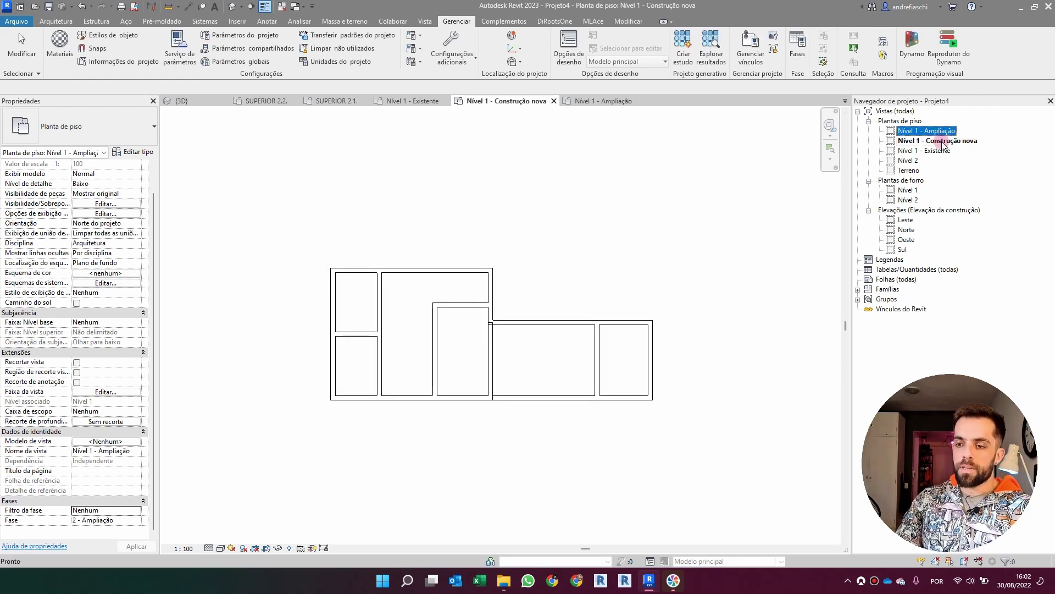
{"action": "left_click", "coordinate": [943, 151], "text": "shift"}
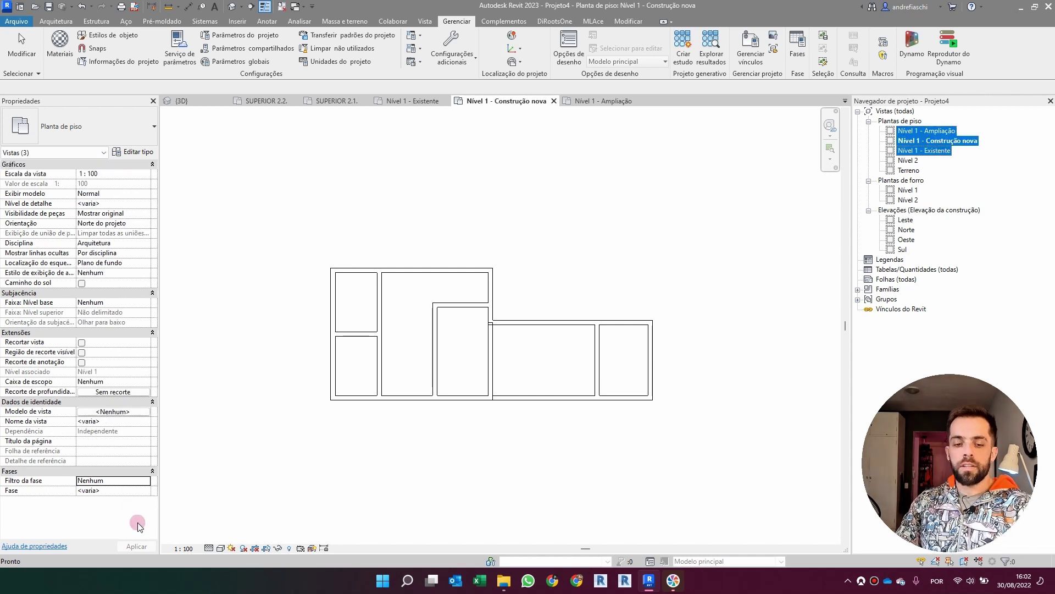
{"action": "left_click", "coordinate": [144, 483]}
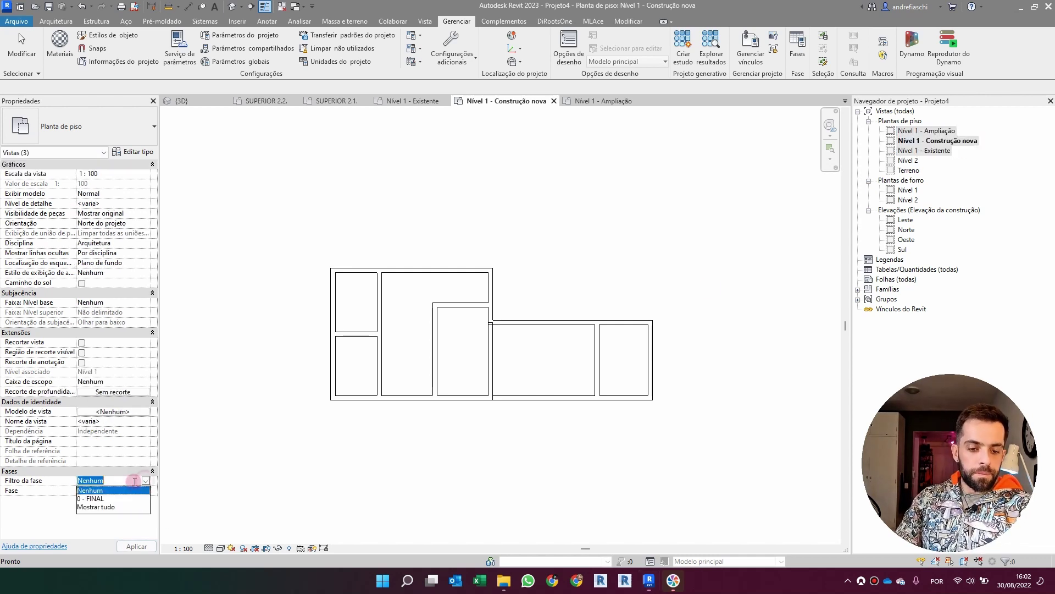
{"action": "left_click", "coordinate": [96, 497]}
{"action": "left_click", "coordinate": [605, 312]}
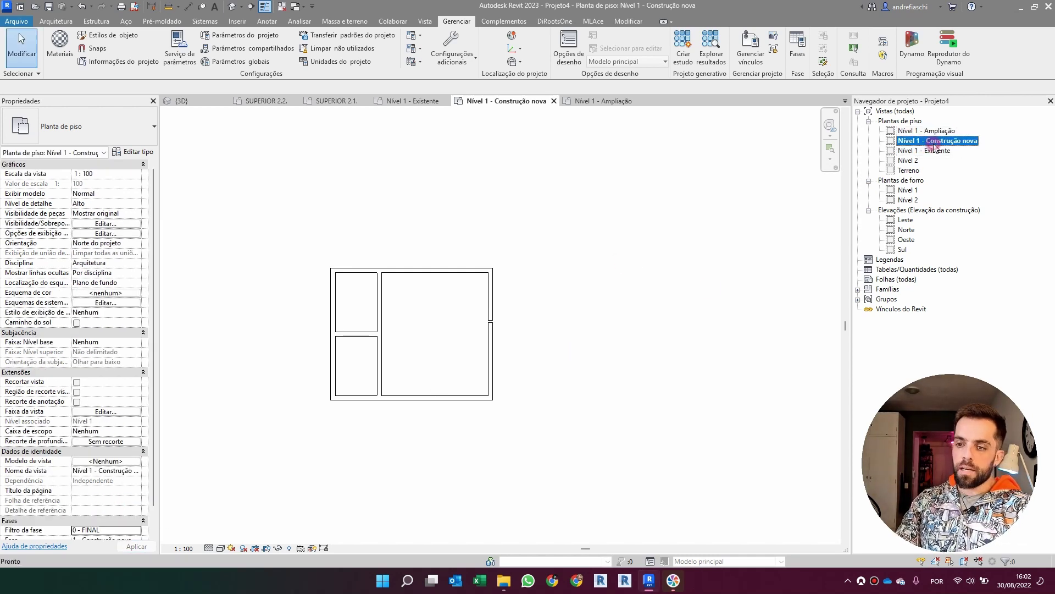
{"action": "left_click", "coordinate": [687, 215]}
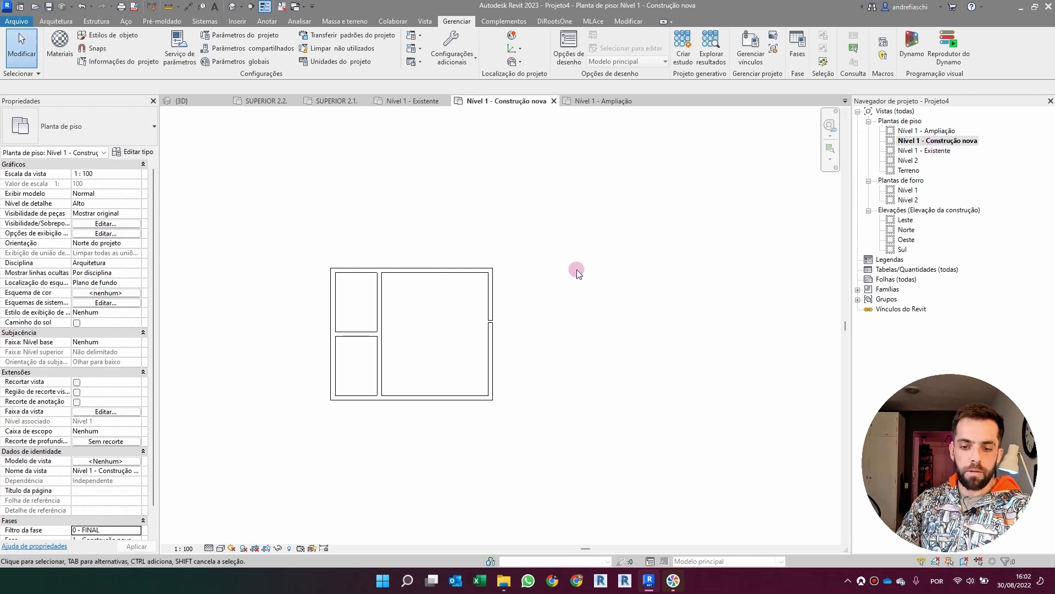
{"action": "key", "text": "z"}
{"action": "key", "text": "e"}
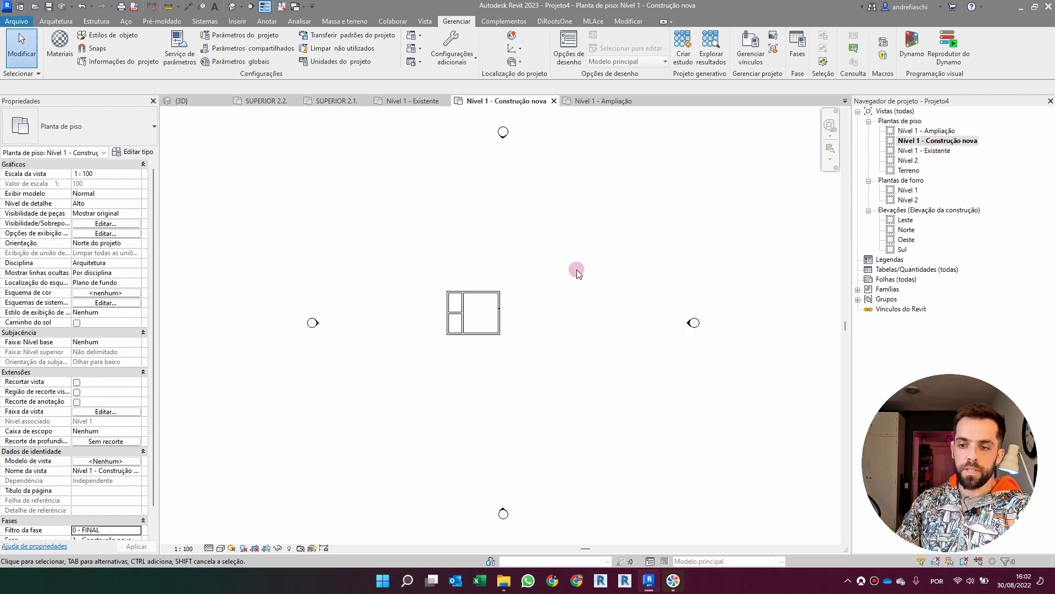
Add a new phase filter to the project named 1 - Existente e demolido.
{"action": "left_click", "coordinate": [798, 49]}
{"action": "left_click", "coordinate": [403, 173]}
{"action": "left_click", "coordinate": [494, 370]}
{"action": "double_click", "coordinate": [395, 220]}
{"action": "type", "text": "1 - EXISTENTE E D"}
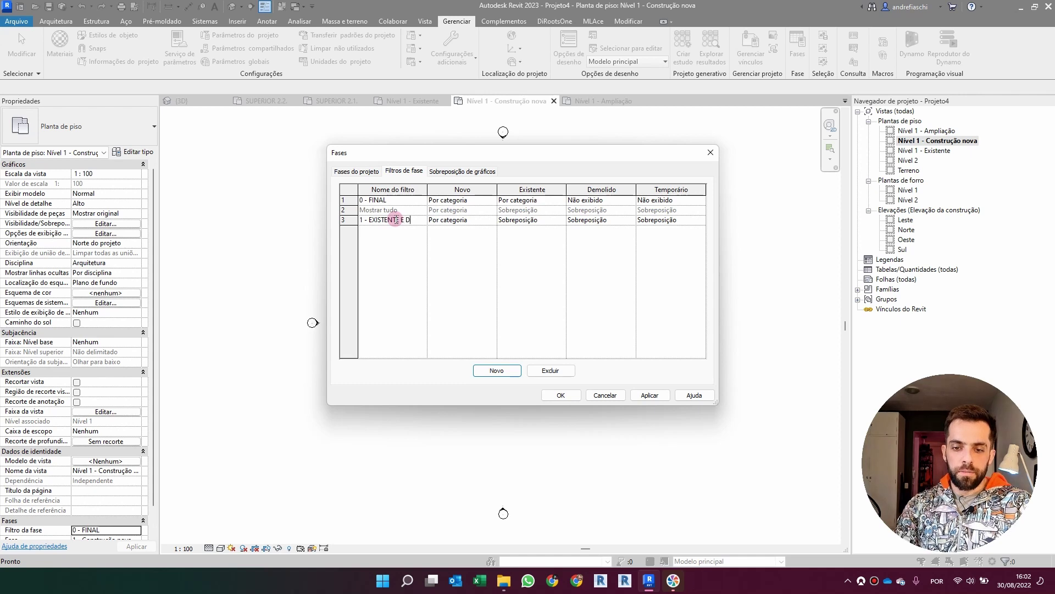
{"action": "type", "text": "MOLIDO"}
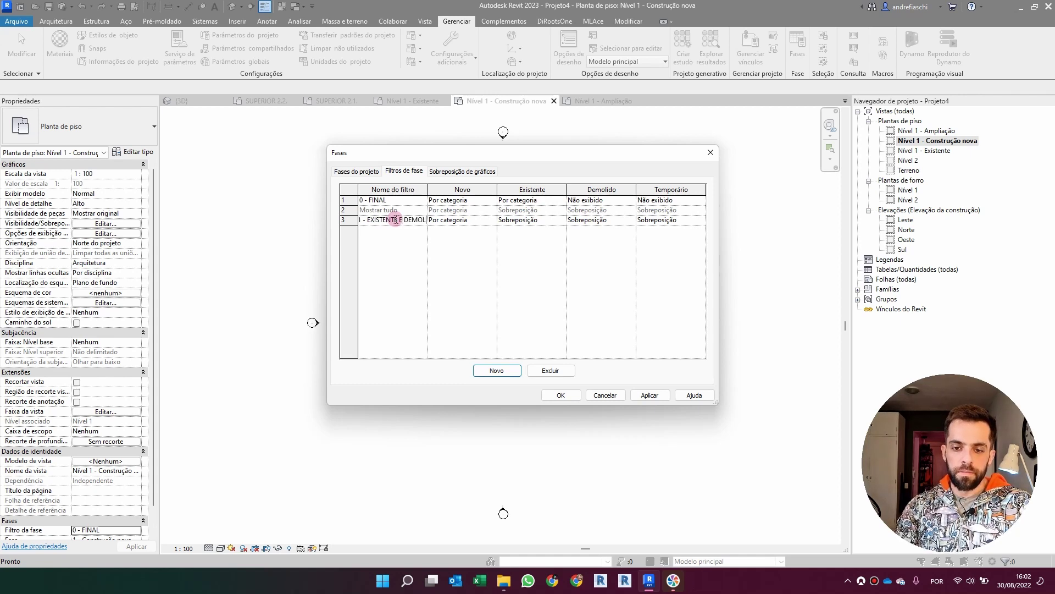
{"action": "key", "text": "BackSpace"}
{"action": "key", "text": "BackSpace"}
{"action": "key", "text": "BackSpace"}
{"action": "key", "text": "BackSpace"}
{"action": "key", "text": "BackSpace"}
{"action": "key", "text": "BackSpace"}
{"action": "key", "text": "BackSpace"}
{"action": "key", "text": "BackSpace"}
{"action": "key", "text": "BackSpace"}
{"action": "key", "text": "BackSpace"}
{"action": "key", "text": "BackSpace"}
{"action": "key", "text": "BackSpace"}
{"action": "key", "text": "BackSpace"}
{"action": "key", "text": "BackSpace"}
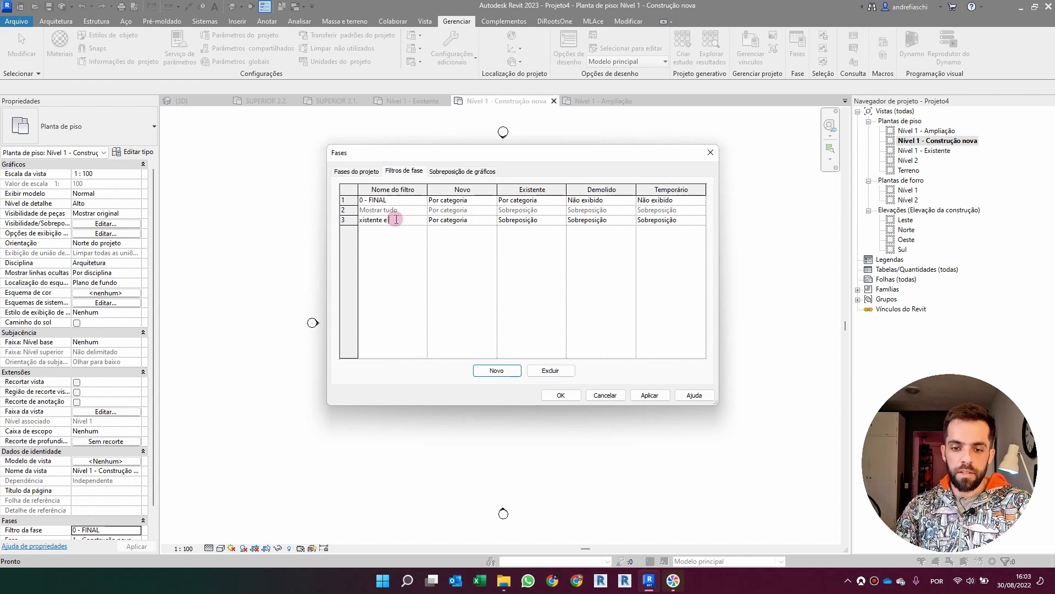
{"action": "type", "text": "demolido"}
Rename the 0 - FINAL phase filter as 0 - Final.
{"action": "left_click", "coordinate": [392, 201]}
{"action": "double_click", "coordinate": [391, 201]}
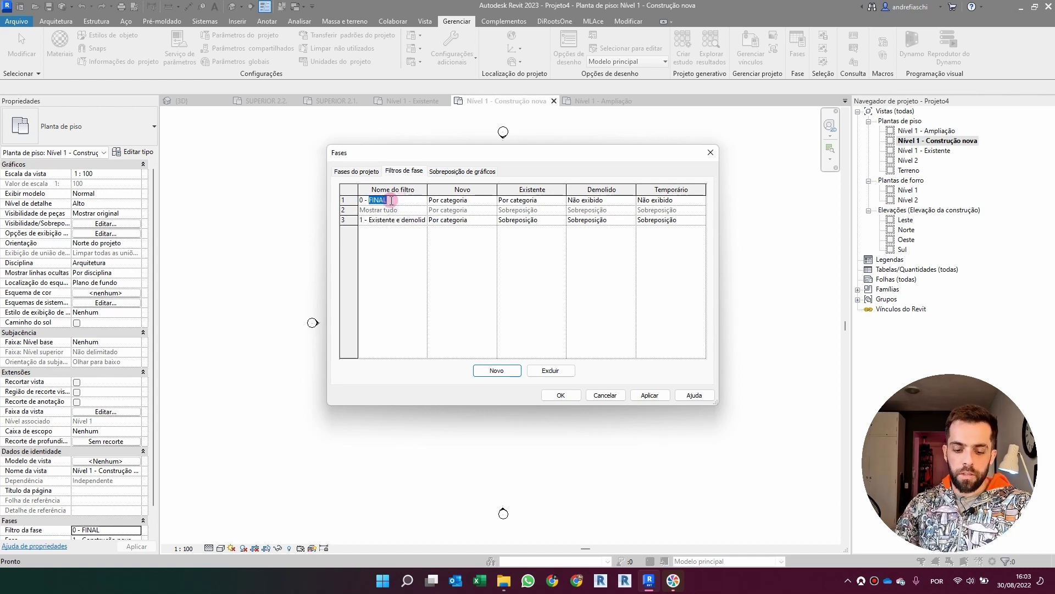
{"action": "type", "text": "Fian"}
In the 1 - Existente e demolido filter, set Novo to Não exibido and Existente to Por categoria.
{"action": "left_click", "coordinate": [402, 220]}
{"action": "left_click", "coordinate": [490, 219]}
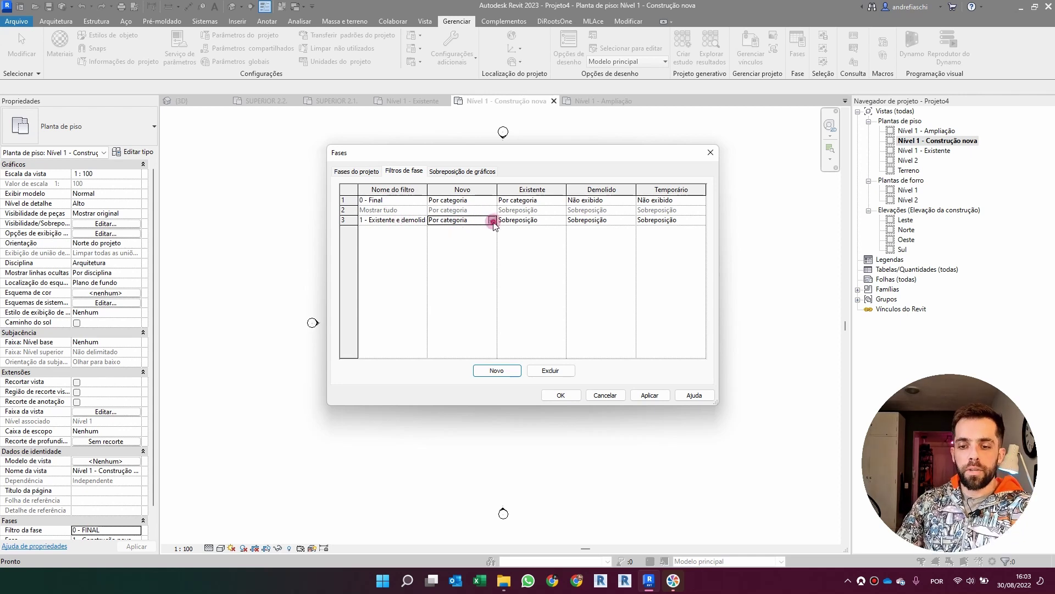
{"action": "left_click", "coordinate": [490, 220]}
{"action": "left_click", "coordinate": [464, 248]}
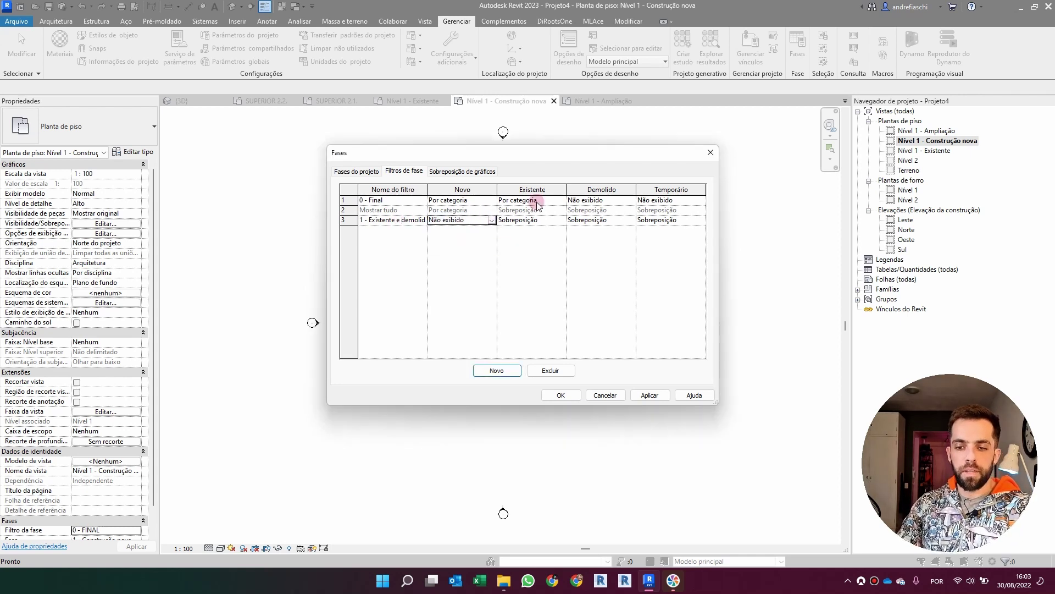
{"action": "left_click", "coordinate": [557, 221]}
{"action": "left_click", "coordinate": [561, 221]}
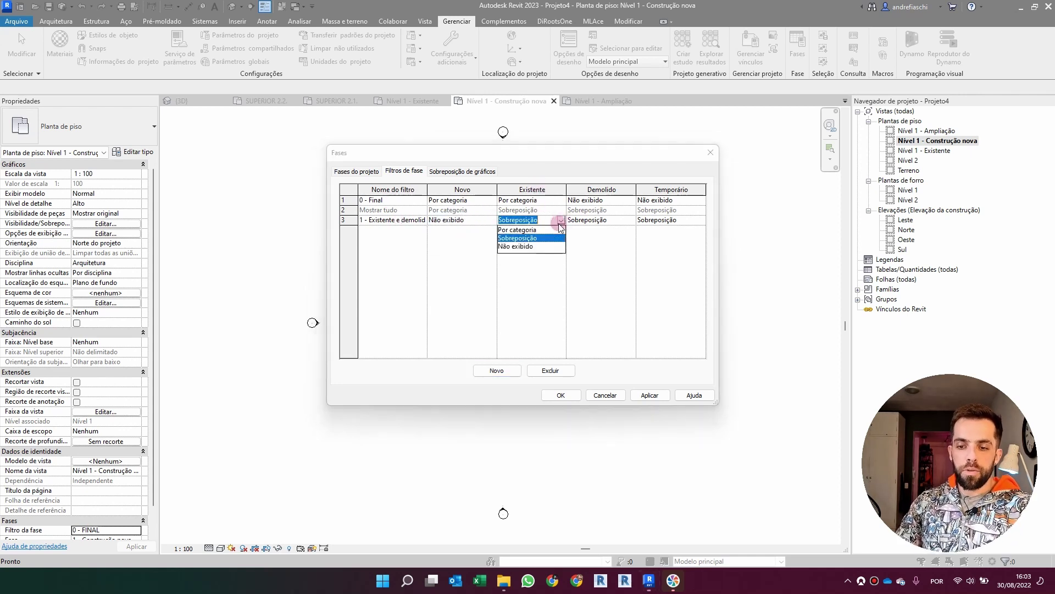
{"action": "left_click", "coordinate": [530, 231]}
In the same filter, keep Demolido as Sobreposição, set Temporário to Não exibido, and accept the phase settings.
{"action": "left_click", "coordinate": [631, 220]}
{"action": "left_click", "coordinate": [631, 220]}
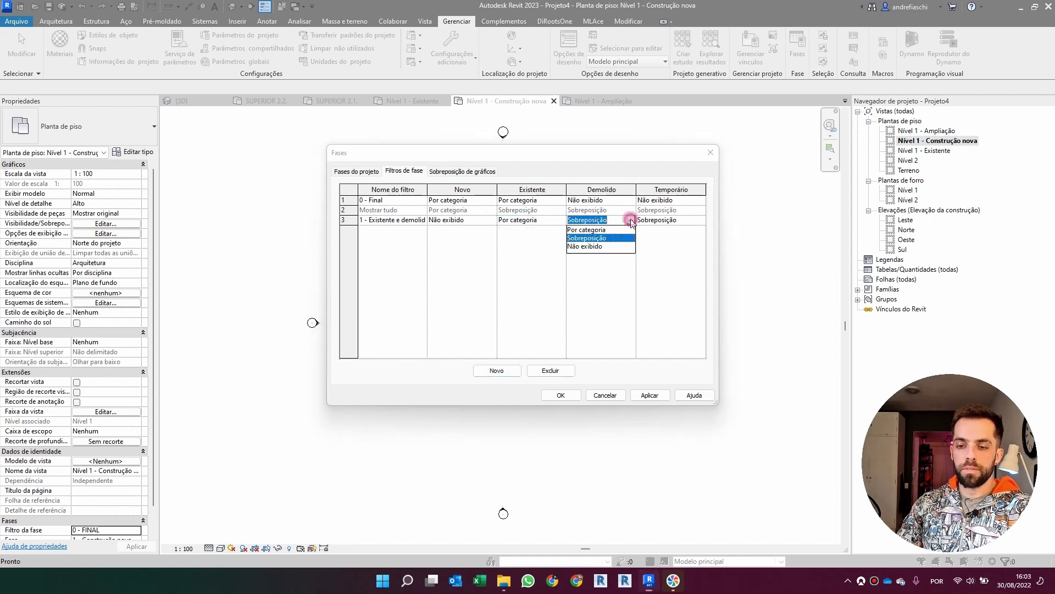
{"action": "left_click", "coordinate": [601, 240]}
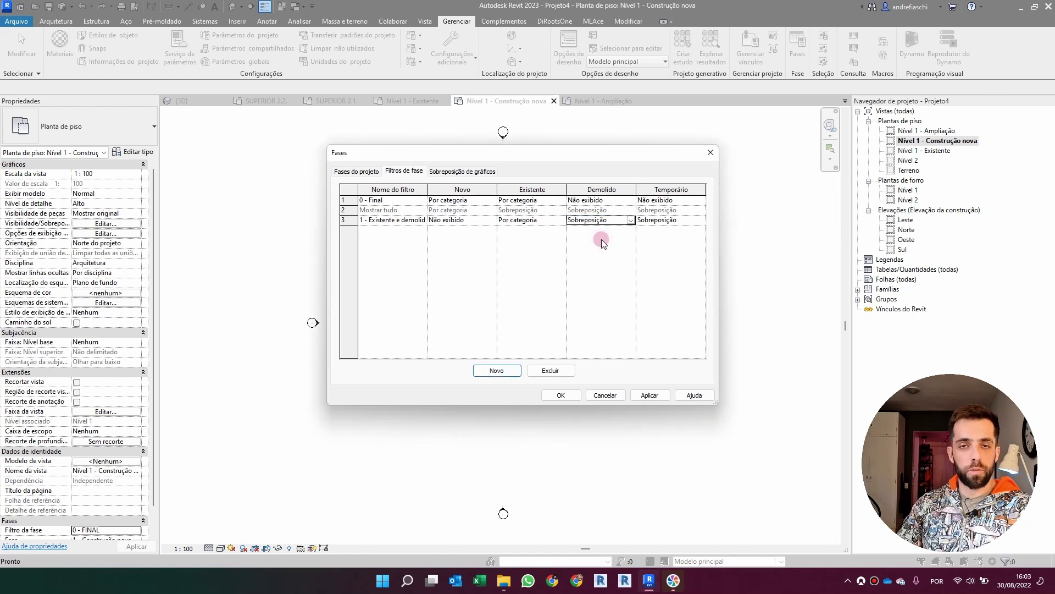
{"action": "left_click", "coordinate": [701, 224]}
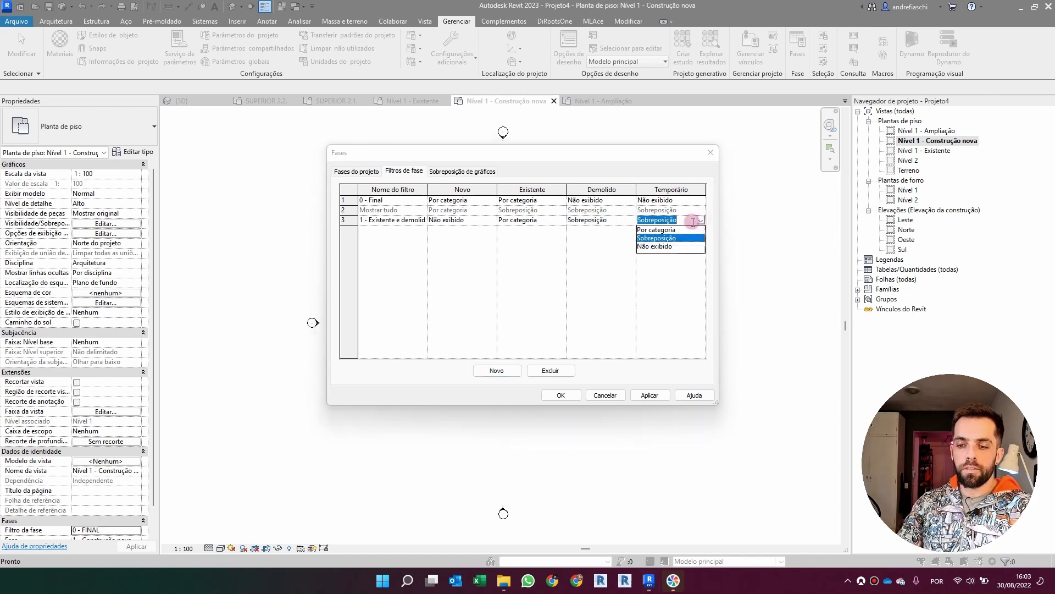
{"action": "left_click", "coordinate": [662, 246]}
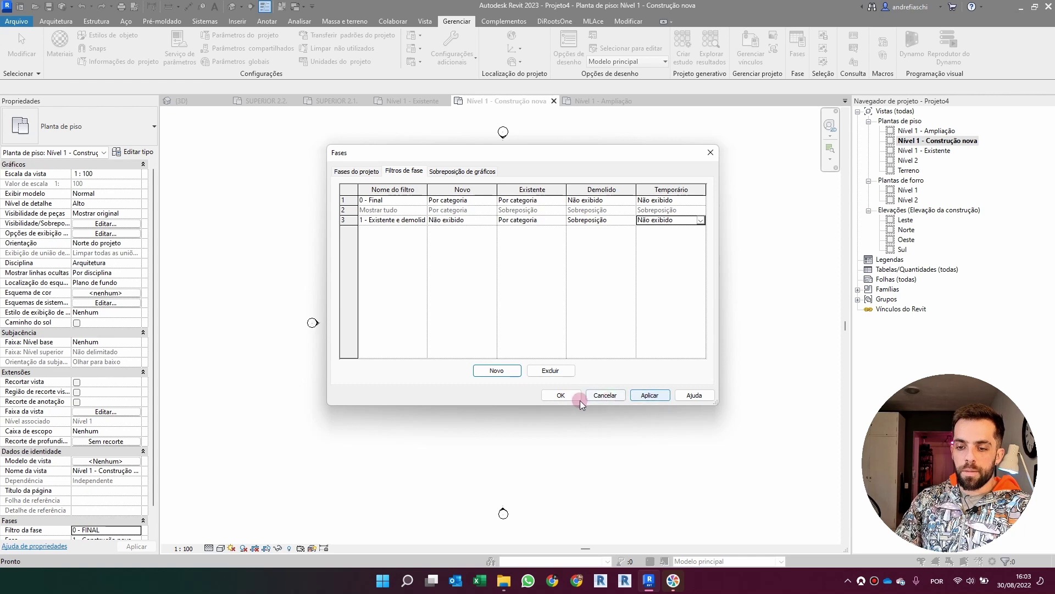
{"action": "left_click", "coordinate": [562, 396]}
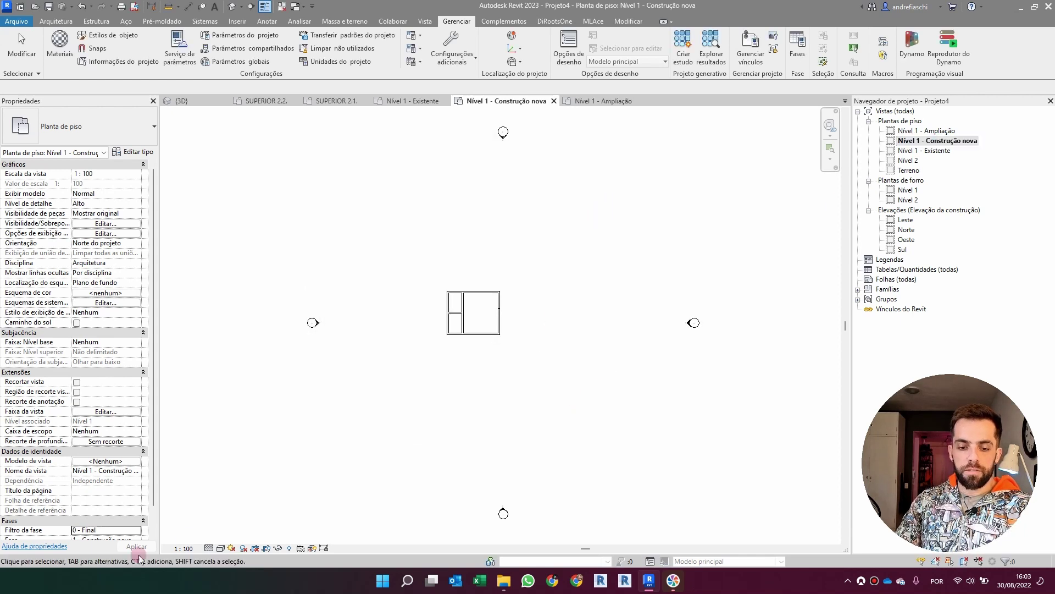
Duplicate the Nível 1 - Construção nova plan and name the copy Nível 1 - Construção nova - Demolido.
{"action": "left_click_drag", "start_coordinate": [154, 498], "coordinate": [155, 523]}
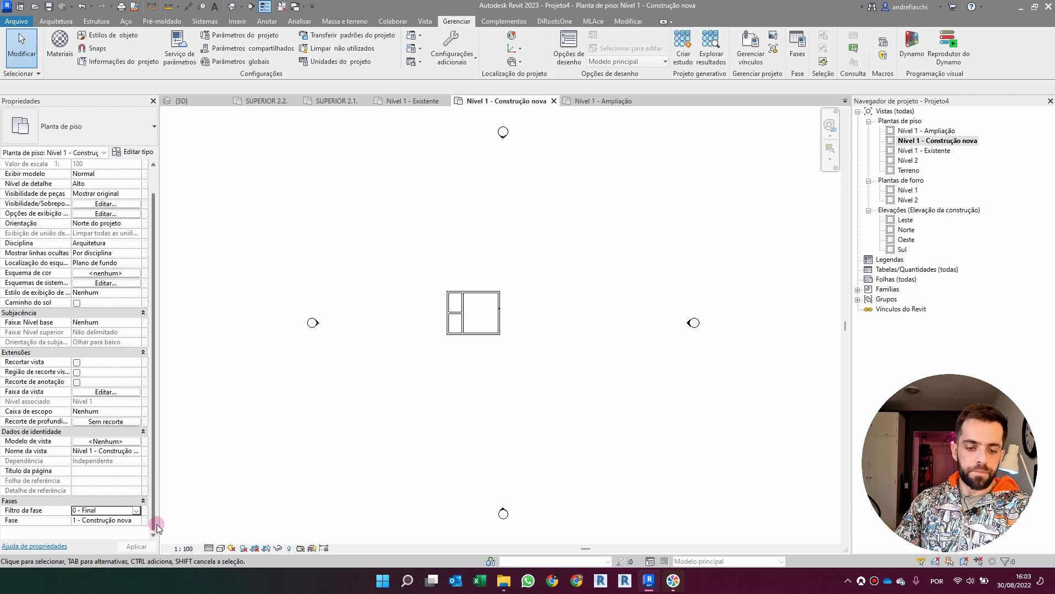
{"action": "right_click", "coordinate": [952, 142]}
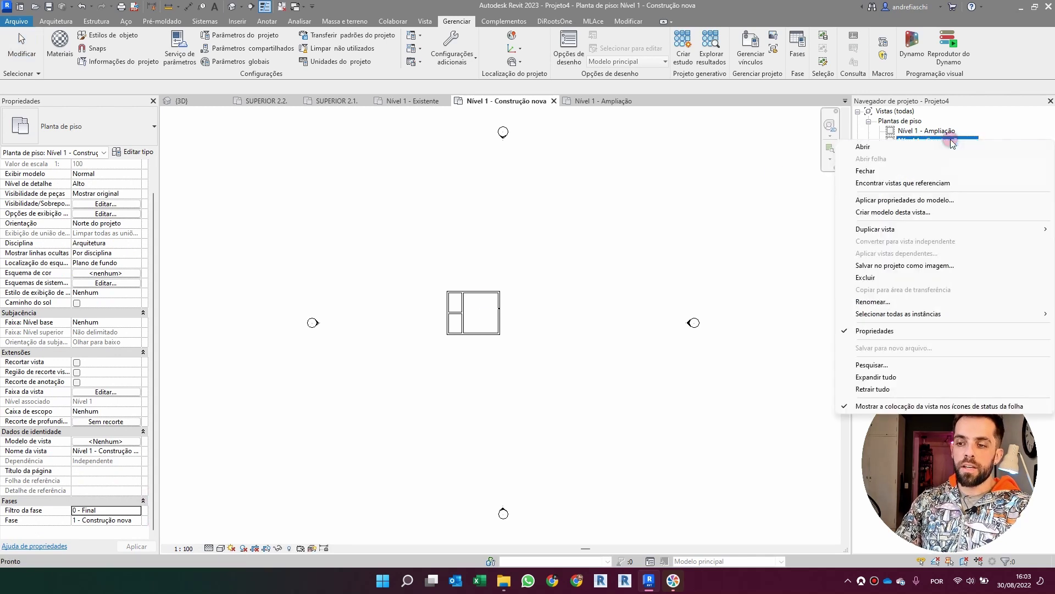
{"action": "mouse_move", "coordinate": [934, 229]}
{"action": "left_click", "coordinate": [731, 225]}
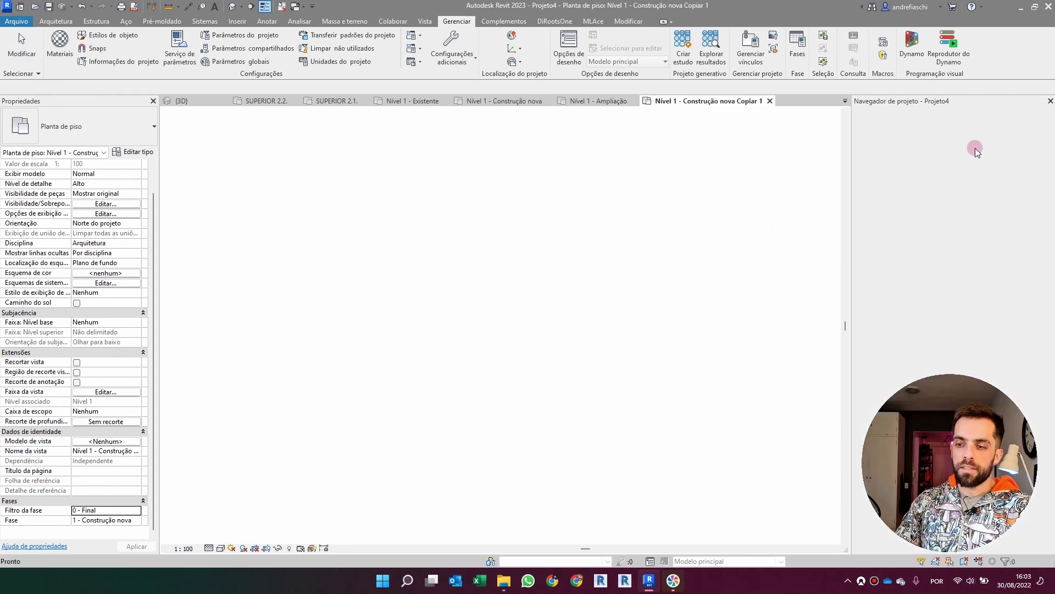
{"action": "left_click", "coordinate": [974, 150]}
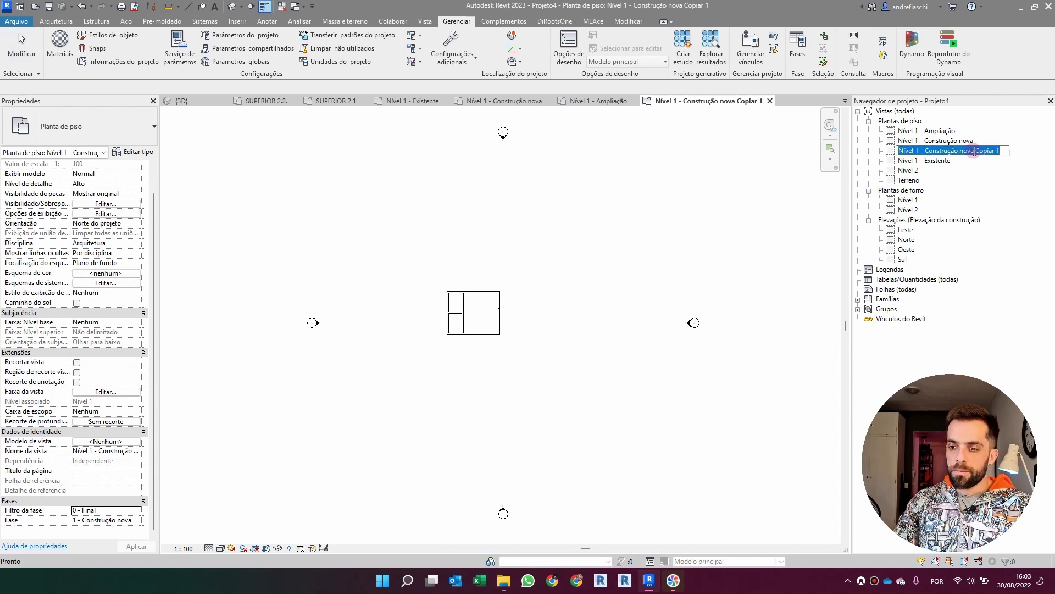
{"action": "left_click_drag", "start_coordinate": [977, 151], "coordinate": [1017, 157]}
{"action": "key", "text": "BackSpace"}
{"action": "key", "text": "BackSpace"}
{"action": "type", "text": "- Demolido"}
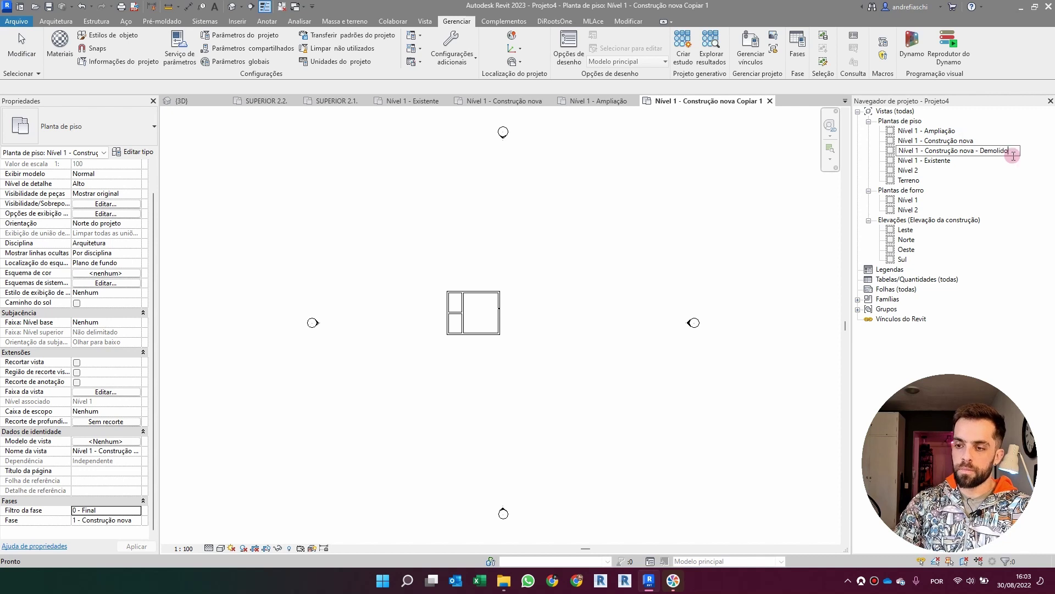
{"action": "key", "text": "Return"}
Set the phase filter of the Nível 1 - Construção nova - Demolido plan to 1 - Existente e demolido.
{"action": "double_click", "coordinate": [967, 143]}
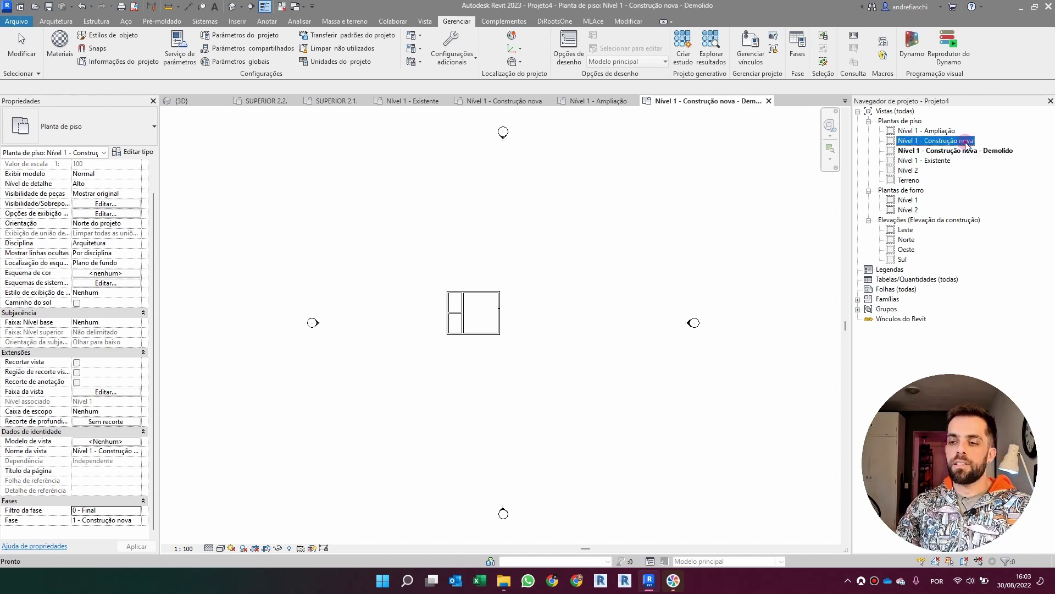
{"action": "double_click", "coordinate": [971, 151]}
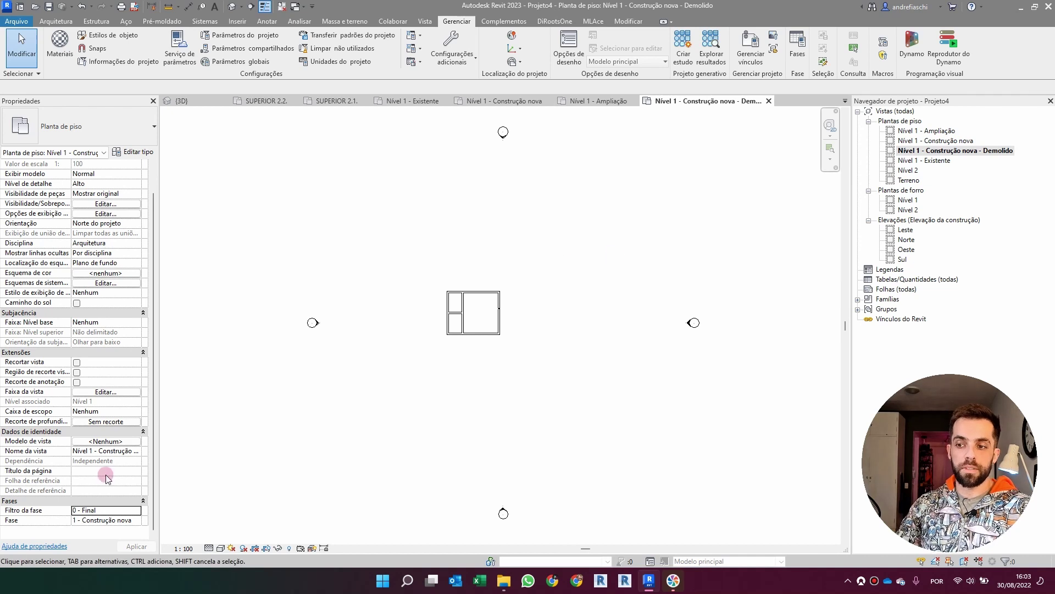
{"action": "left_click", "coordinate": [136, 515]}
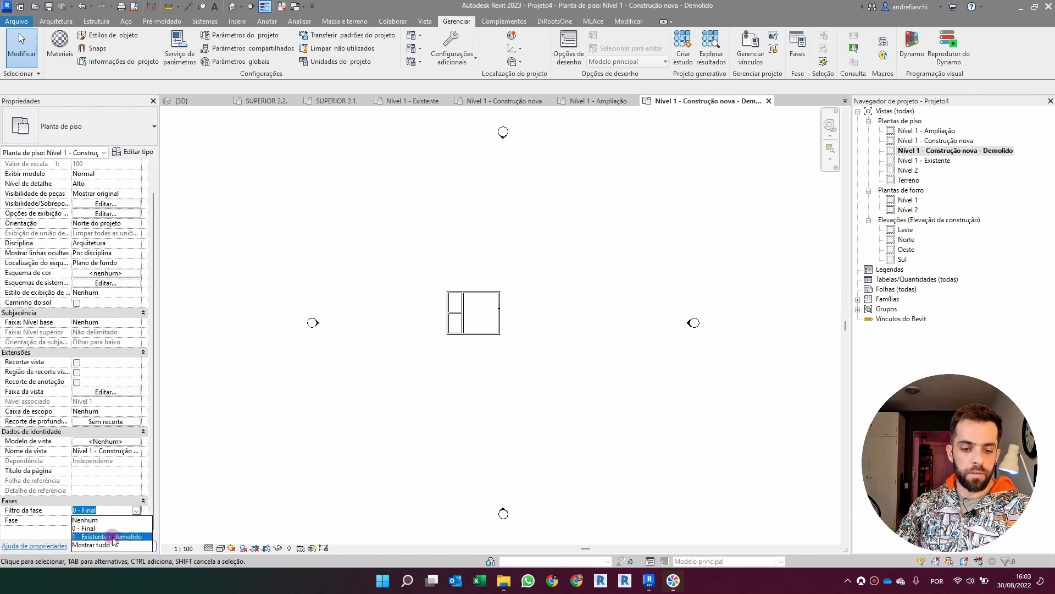
{"action": "left_click", "coordinate": [110, 534]}
{"action": "scroll", "coordinate": [479, 308], "scroll_direction": "up", "scroll_amount": 5}
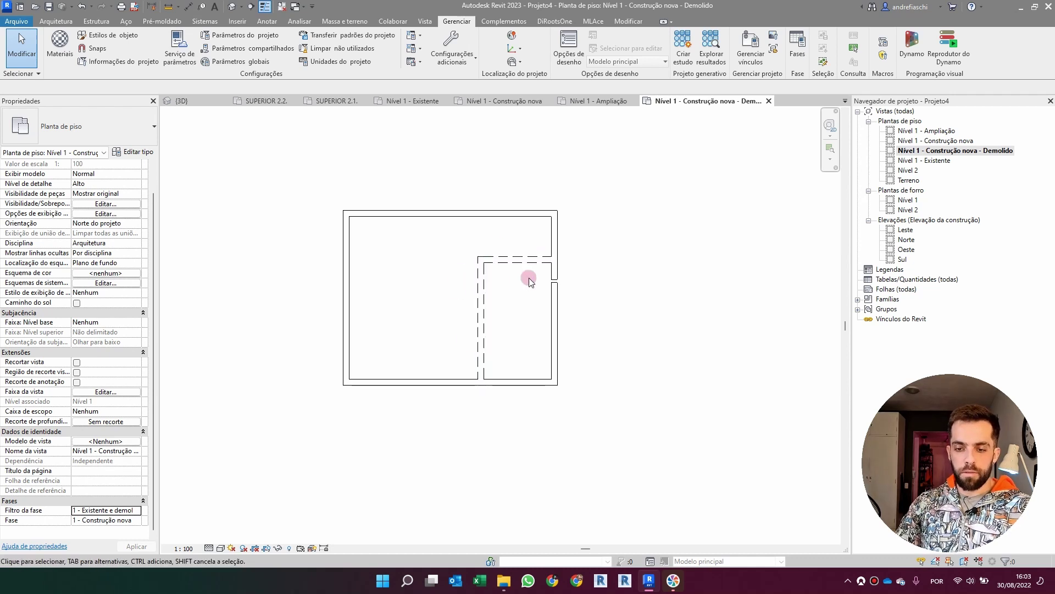
{"action": "scroll", "coordinate": [514, 255], "scroll_direction": "down", "scroll_amount": 3}
{"action": "middle_click_drag", "start_coordinate": [650, 292], "coordinate": [656, 291]}
{"action": "scroll", "coordinate": [654, 259], "scroll_direction": "down", "scroll_amount": 2}
{"action": "middle_click_drag", "start_coordinate": [660, 241], "coordinate": [655, 304]}
In the phase graphic overrides, set the background cut pattern of the Demolido status to solid fill.
{"action": "left_click", "coordinate": [797, 58]}
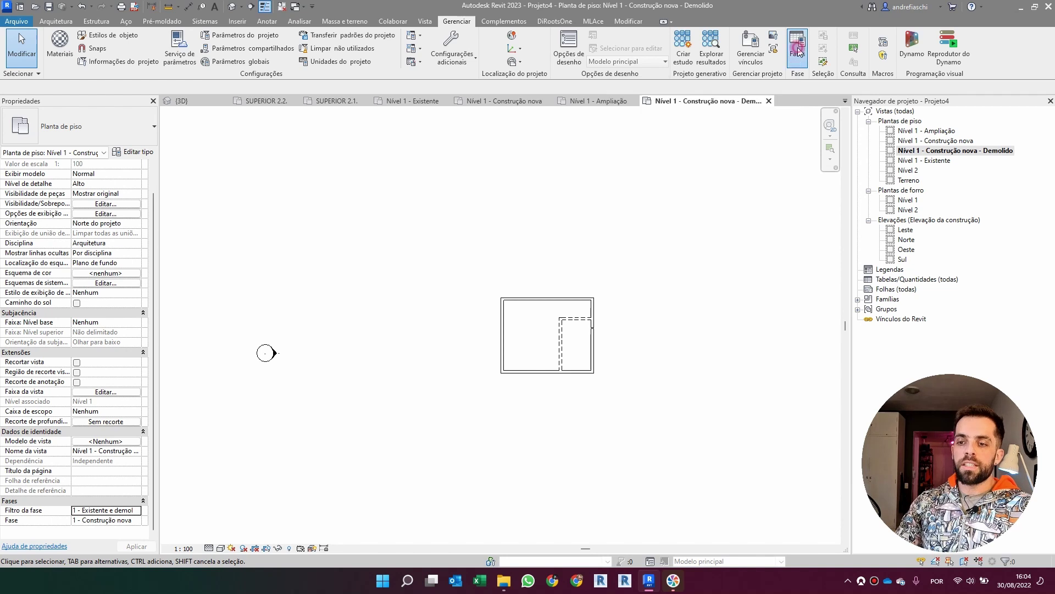
{"action": "left_click", "coordinate": [446, 172]}
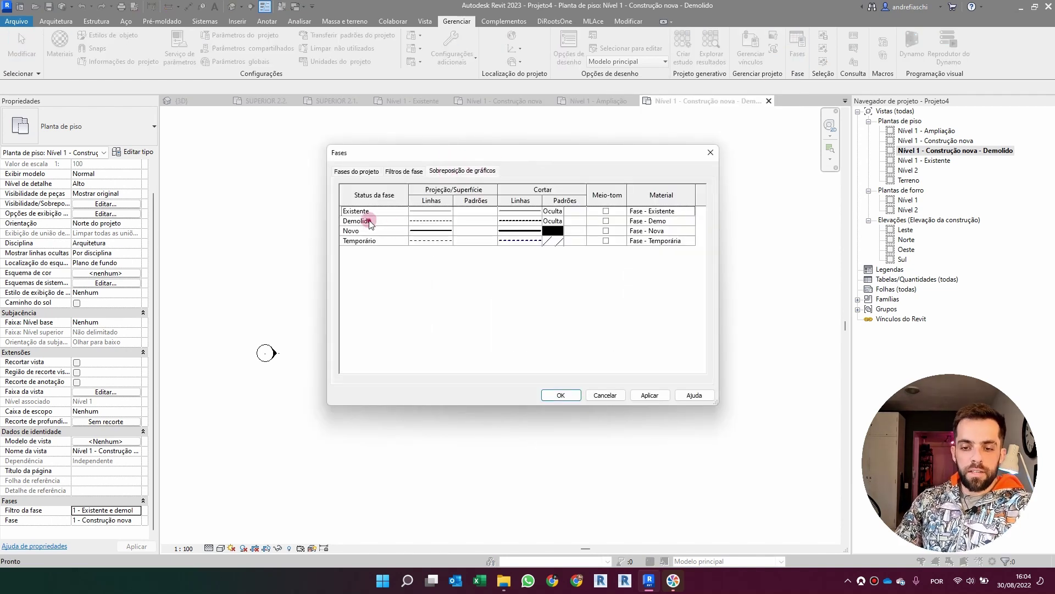
{"action": "left_click", "coordinate": [387, 221]}
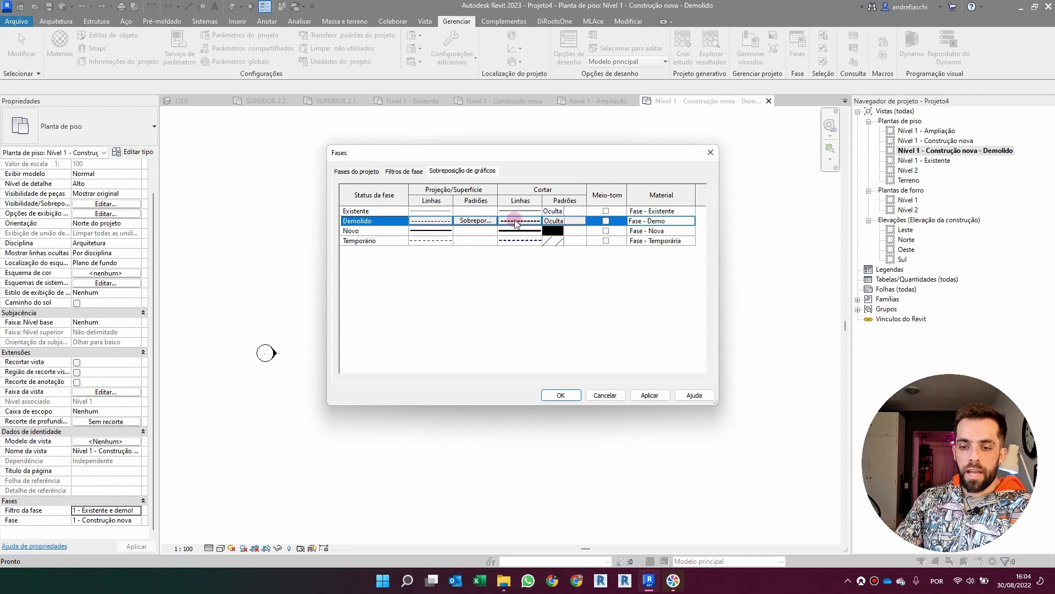
{"action": "left_click_drag", "start_coordinate": [549, 161], "coordinate": [743, 37]}
{"action": "left_click", "coordinate": [754, 94]}
{"action": "left_click", "coordinate": [748, 96]}
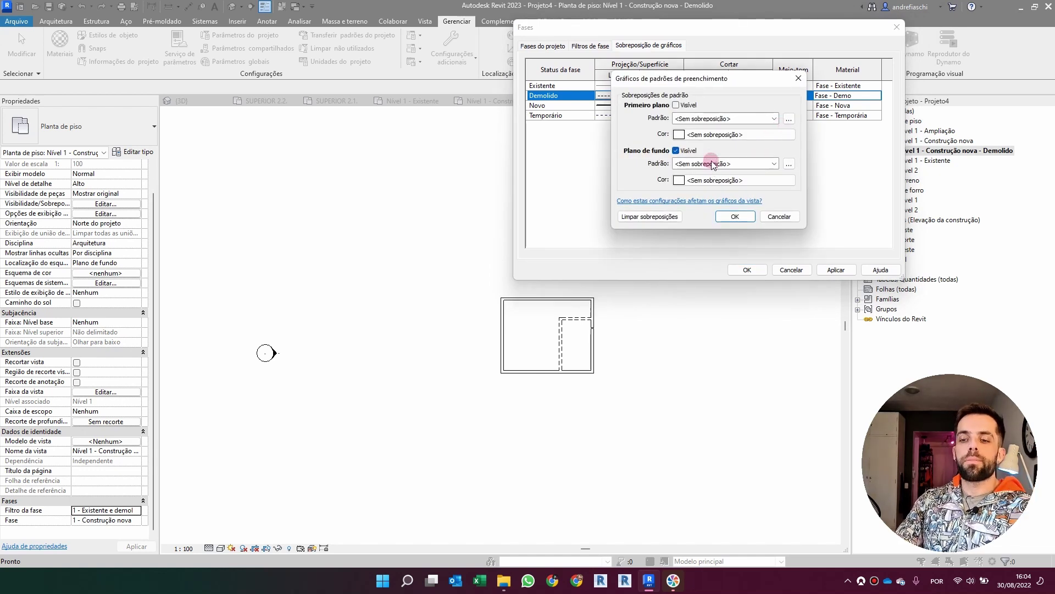
{"action": "left_click", "coordinate": [694, 164]}
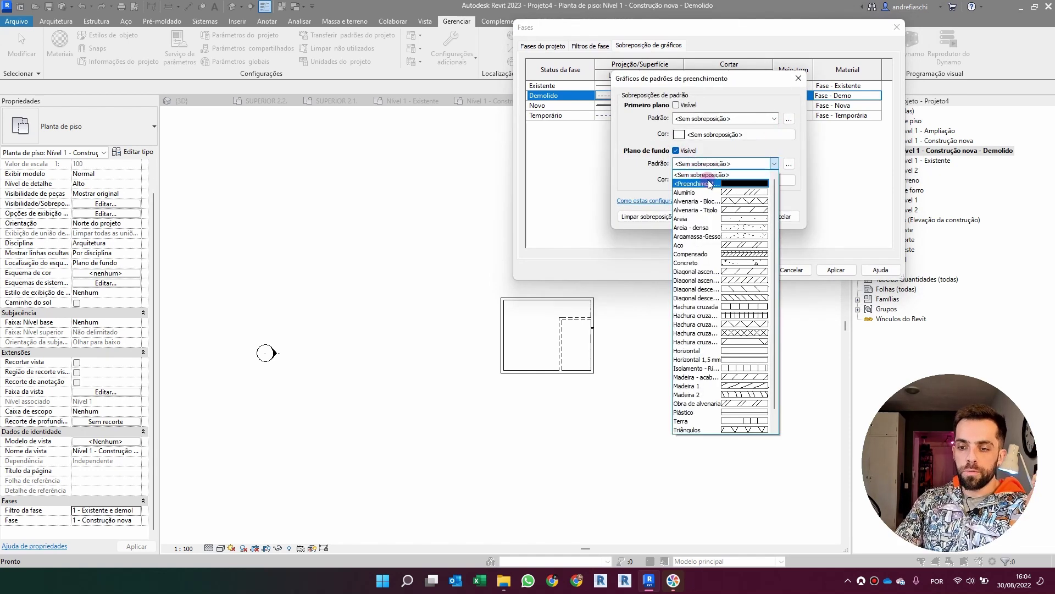
{"action": "left_click", "coordinate": [711, 185]}
Set the colour of the Demolido background cut pattern to Vermelho and accept the phase settings.
{"action": "left_click", "coordinate": [706, 179]}
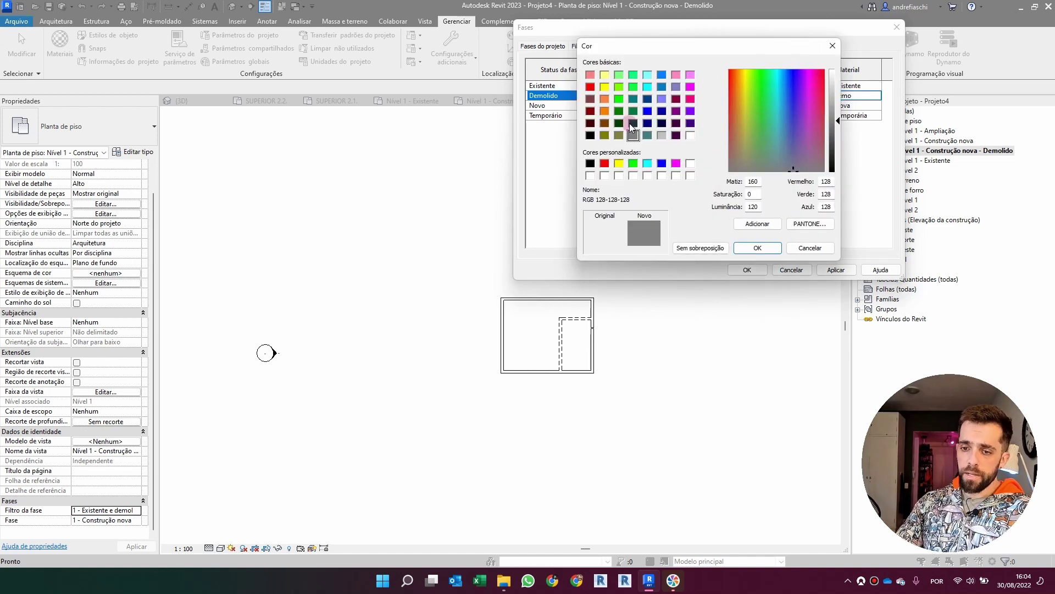
{"action": "left_click", "coordinate": [592, 87]}
{"action": "left_click", "coordinate": [759, 248]}
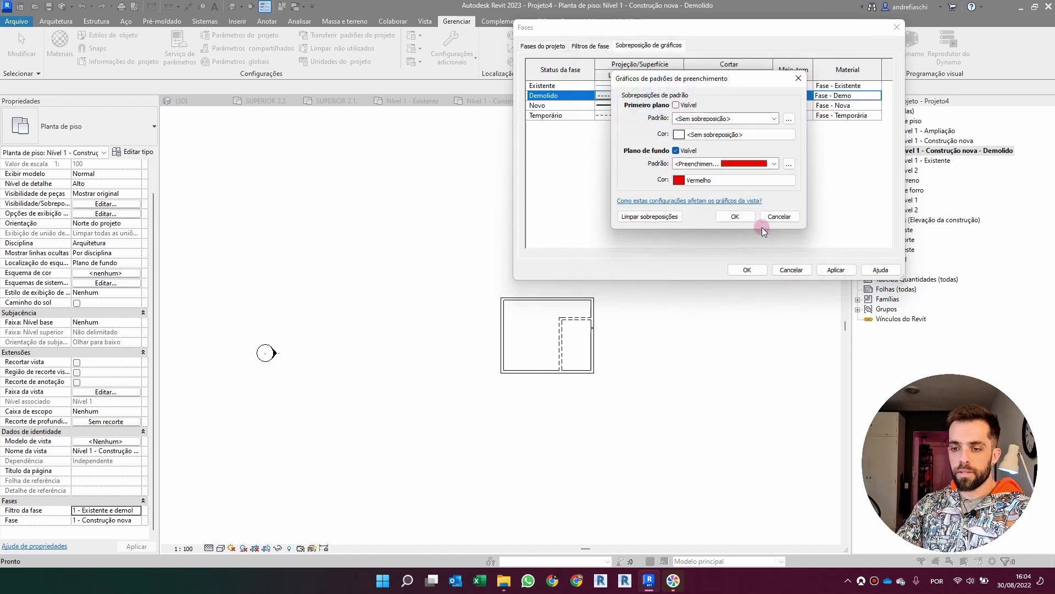
{"action": "left_click", "coordinate": [736, 216]}
{"action": "left_click", "coordinate": [750, 264]}
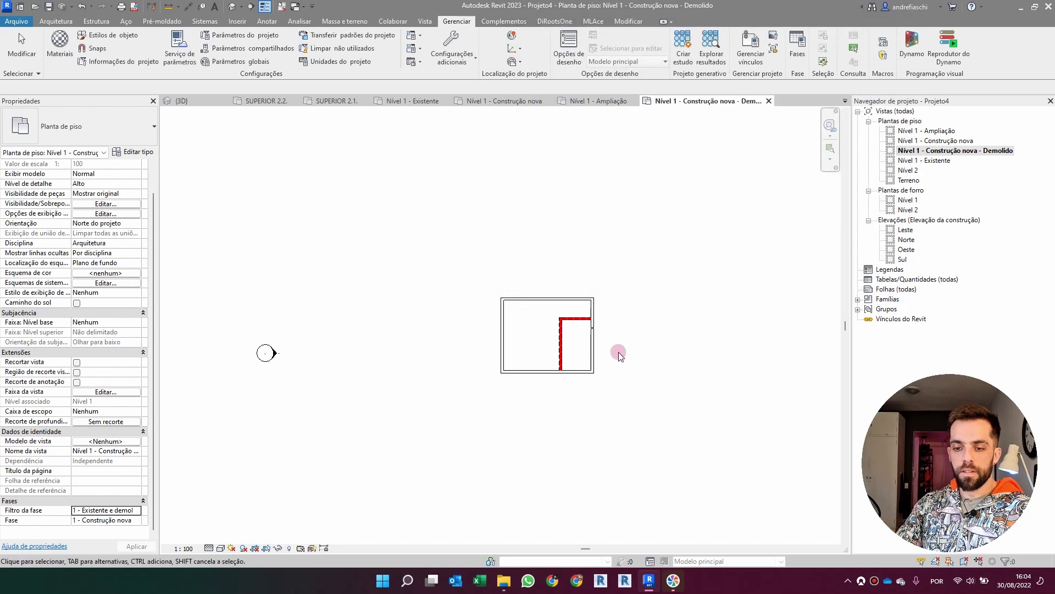
Examine how the demolished walls' fill and outline are drawn in the Nível 1 - Construção nova - Demolido plan.
{"action": "left_click", "coordinate": [592, 348]}
{"action": "scroll", "coordinate": [618, 325], "scroll_direction": "up", "scroll_amount": 3}
{"action": "left_click", "coordinate": [618, 324]}
{"action": "scroll", "coordinate": [659, 262], "scroll_direction": "up", "scroll_amount": 4}
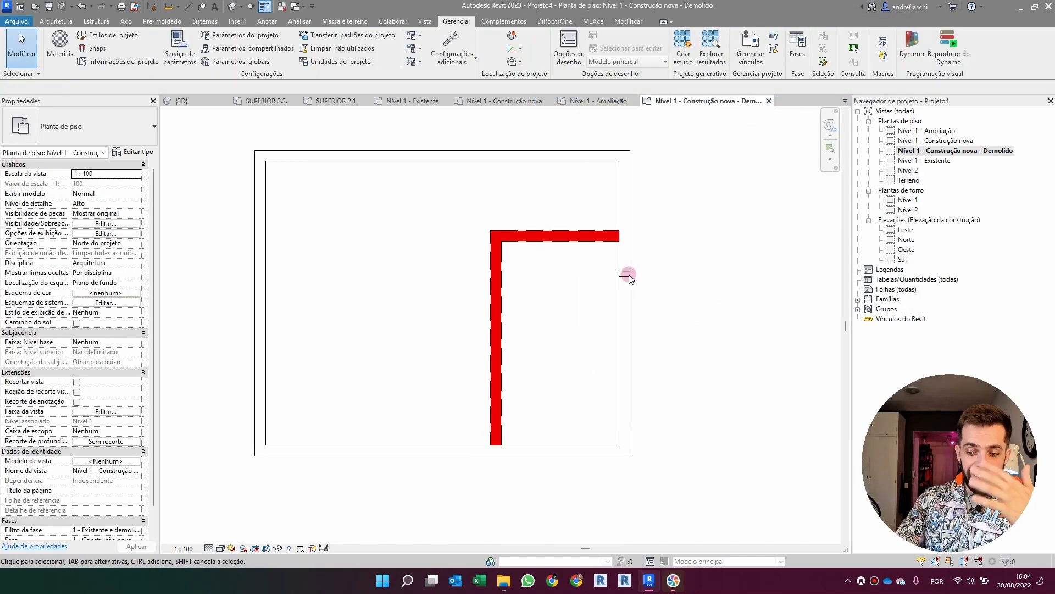
{"action": "middle_click_drag", "start_coordinate": [673, 253], "coordinate": [690, 216]}
{"action": "scroll", "coordinate": [680, 230], "scroll_direction": "down", "scroll_amount": 2}
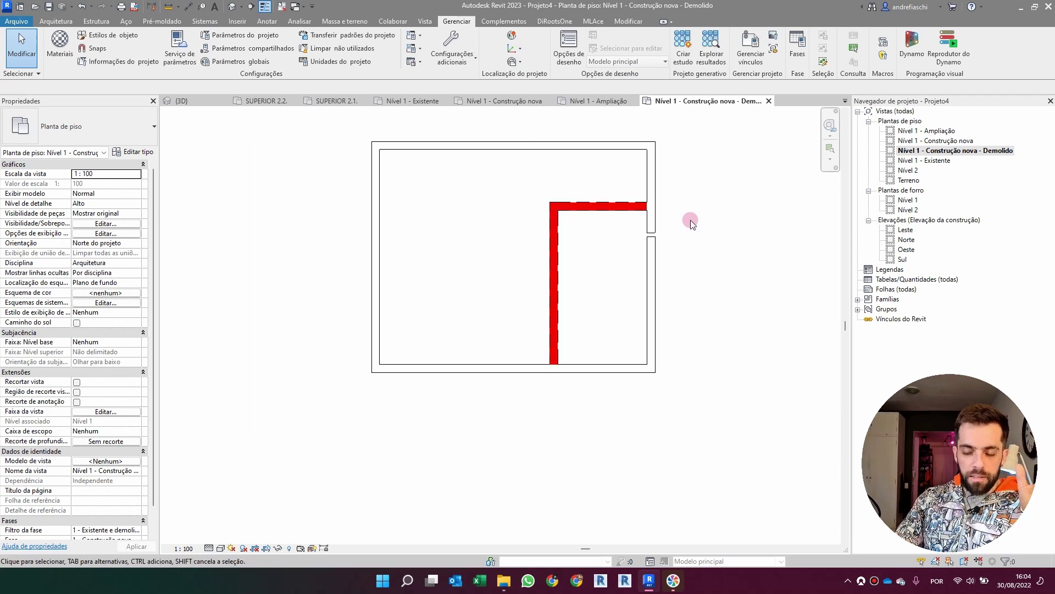
{"action": "scroll", "coordinate": [690, 218], "scroll_direction": "up", "scroll_amount": 3}
{"action": "scroll", "coordinate": [604, 206], "scroll_direction": "up", "scroll_amount": 4}
{"action": "scroll", "coordinate": [464, 216], "scroll_direction": "down", "scroll_amount": 2}
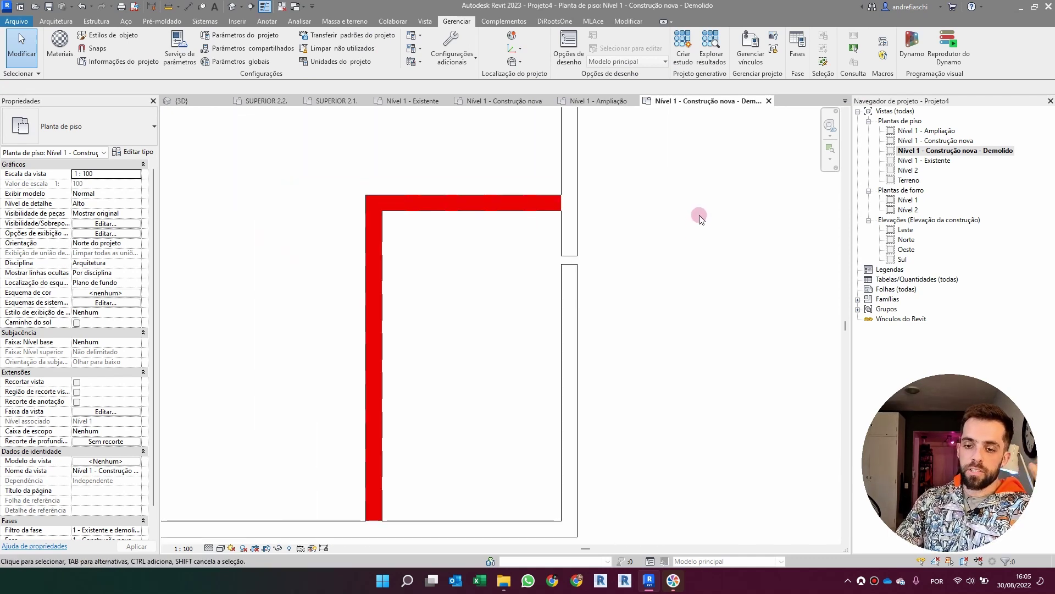
{"action": "scroll", "coordinate": [697, 223], "scroll_direction": "down", "scroll_amount": 2}
In the phase graphic overrides, set the cut line colour of the Demolido status to RGB 128-000-000 and accept the settings.
{"action": "left_click", "coordinate": [790, 62]}
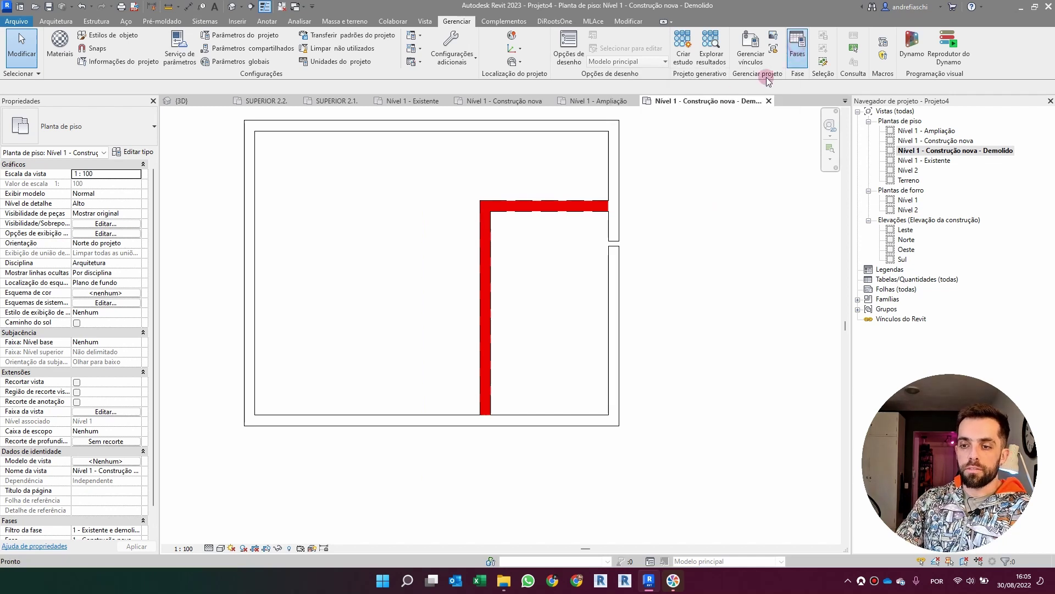
{"action": "left_click", "coordinate": [648, 45]}
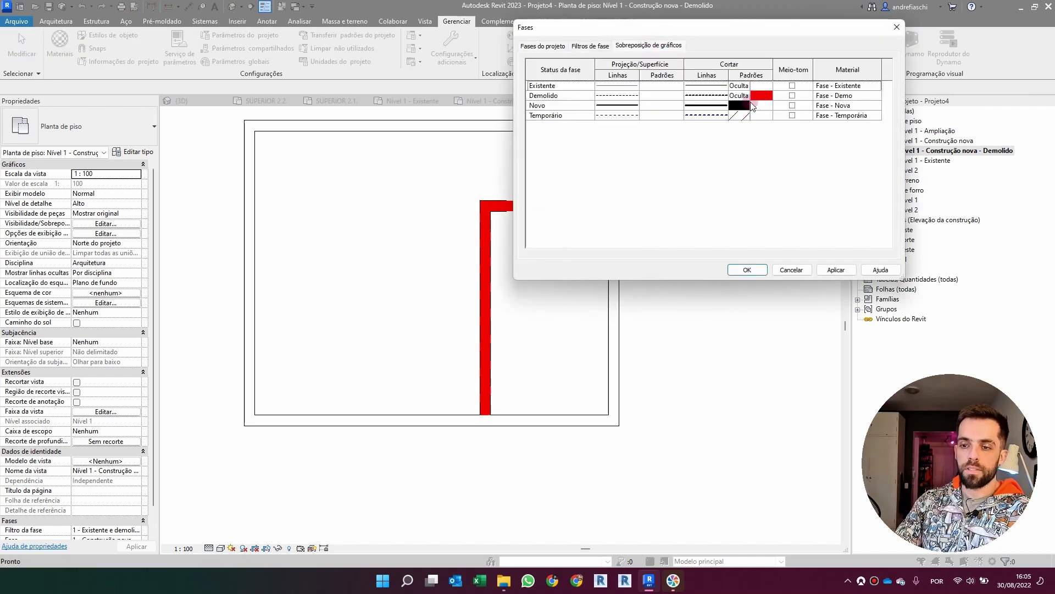
{"action": "left_click", "coordinate": [709, 96]}
{"action": "left_click", "coordinate": [709, 96]}
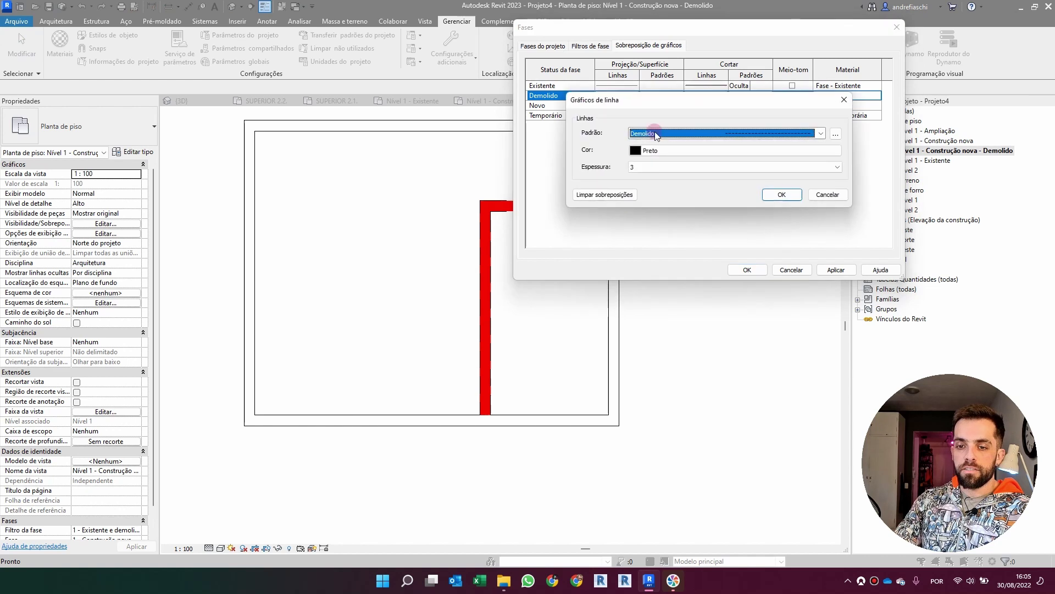
{"action": "left_click", "coordinate": [656, 150]}
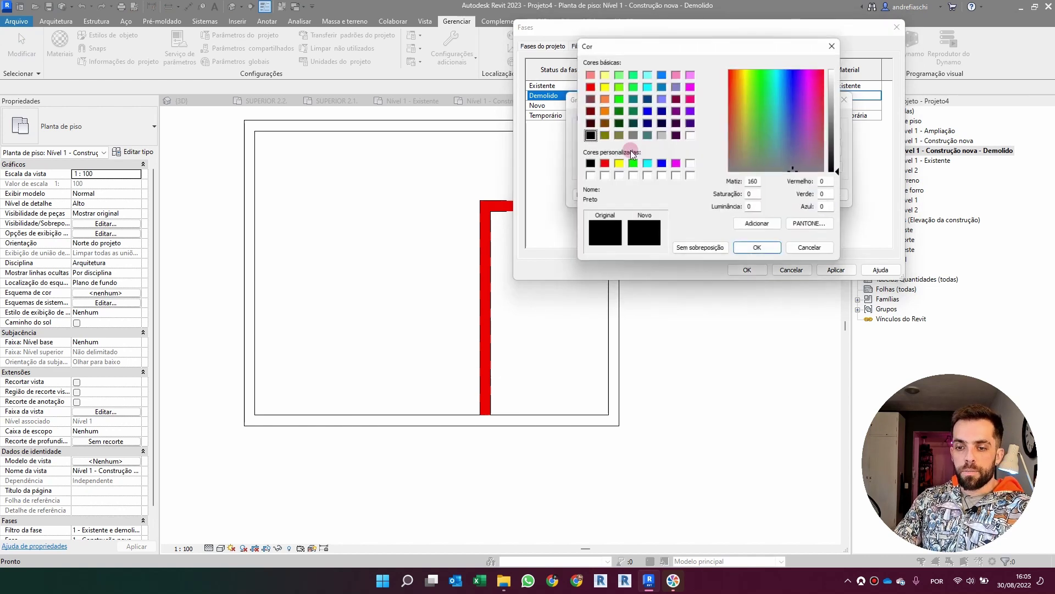
{"action": "left_click", "coordinate": [591, 100]}
{"action": "left_click", "coordinate": [590, 86]}
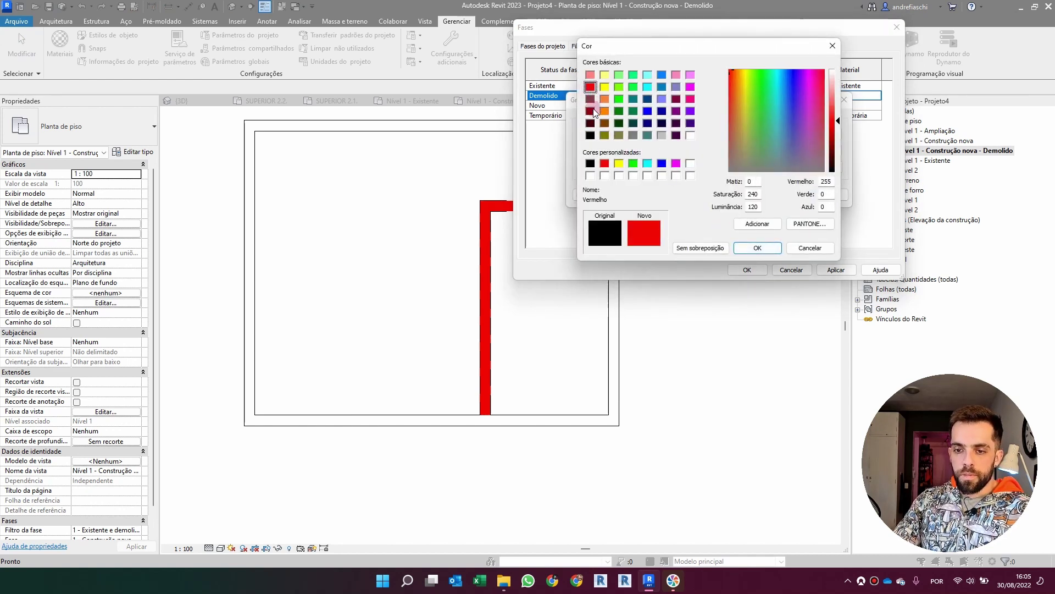
{"action": "left_click", "coordinate": [590, 111]}
{"action": "left_click", "coordinate": [753, 248]}
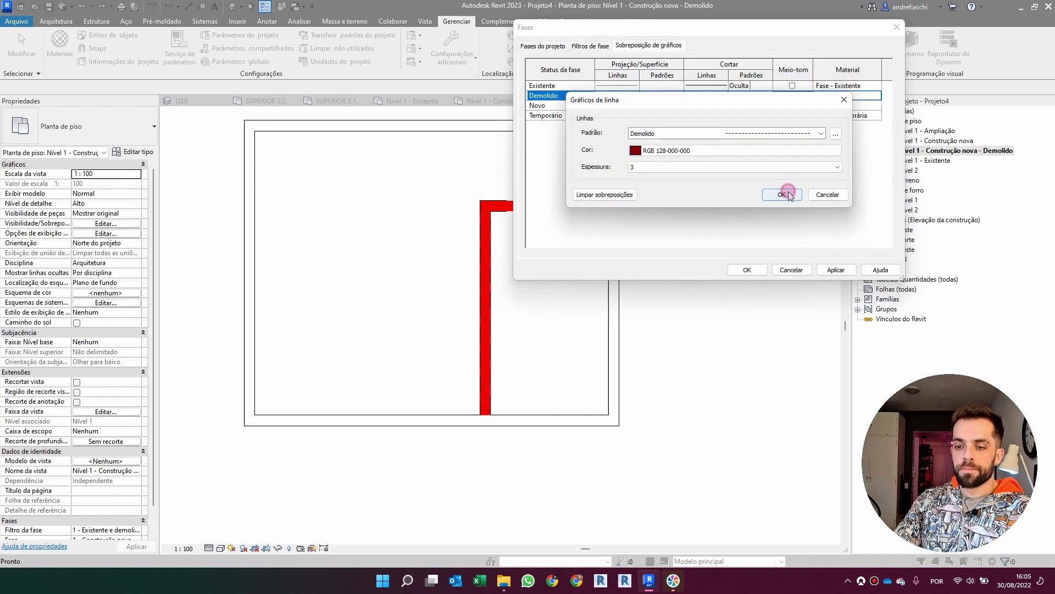
{"action": "left_click", "coordinate": [782, 195]}
{"action": "left_click", "coordinate": [749, 269]}
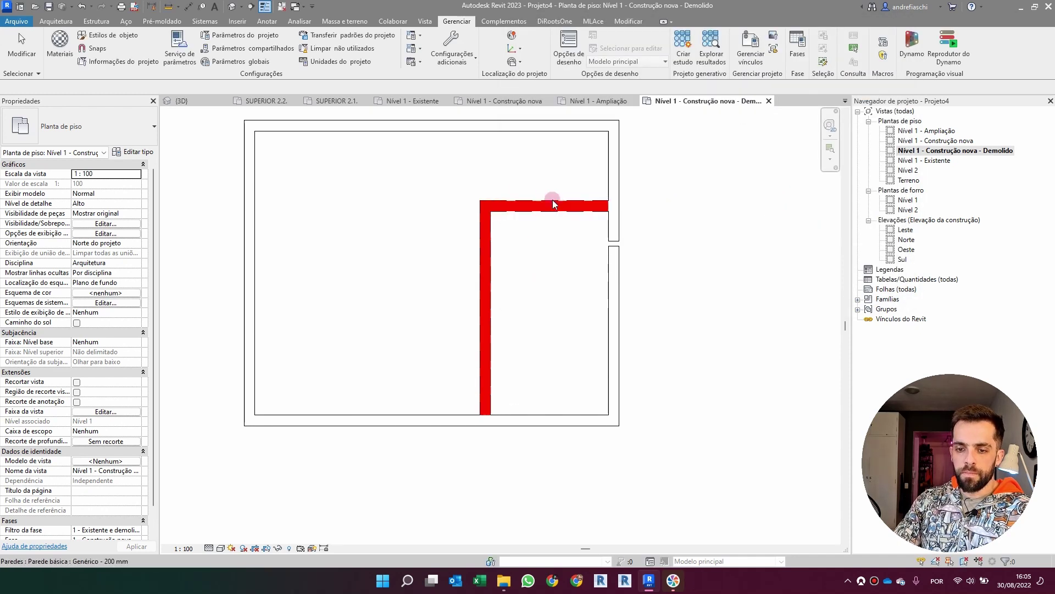
Set the scale of the Nível 1 - Construção nova - Demolido plan to 1:50.
{"action": "scroll", "coordinate": [553, 199], "scroll_direction": "up", "scroll_amount": 5}
{"action": "scroll", "coordinate": [555, 223], "scroll_direction": "down", "scroll_amount": 1}
{"action": "left_click", "coordinate": [191, 548]}
{"action": "left_click", "coordinate": [207, 463]}
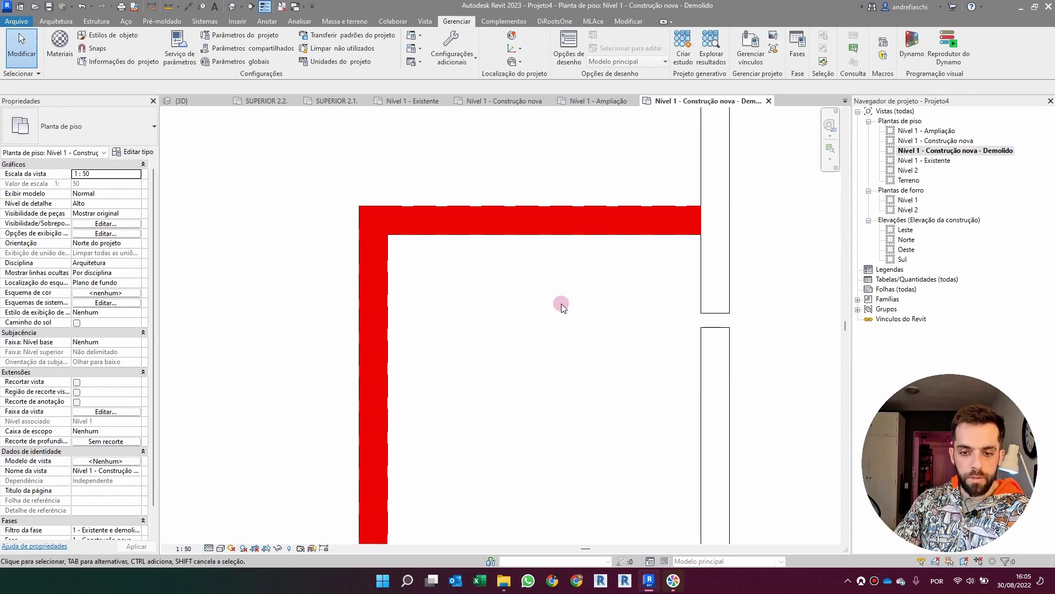
Turn off thin lines and check the real line weights of the demolished and existing walls.
{"action": "left_click", "coordinate": [264, 8]}
{"action": "scroll", "coordinate": [578, 334], "scroll_direction": "down", "scroll_amount": 3}
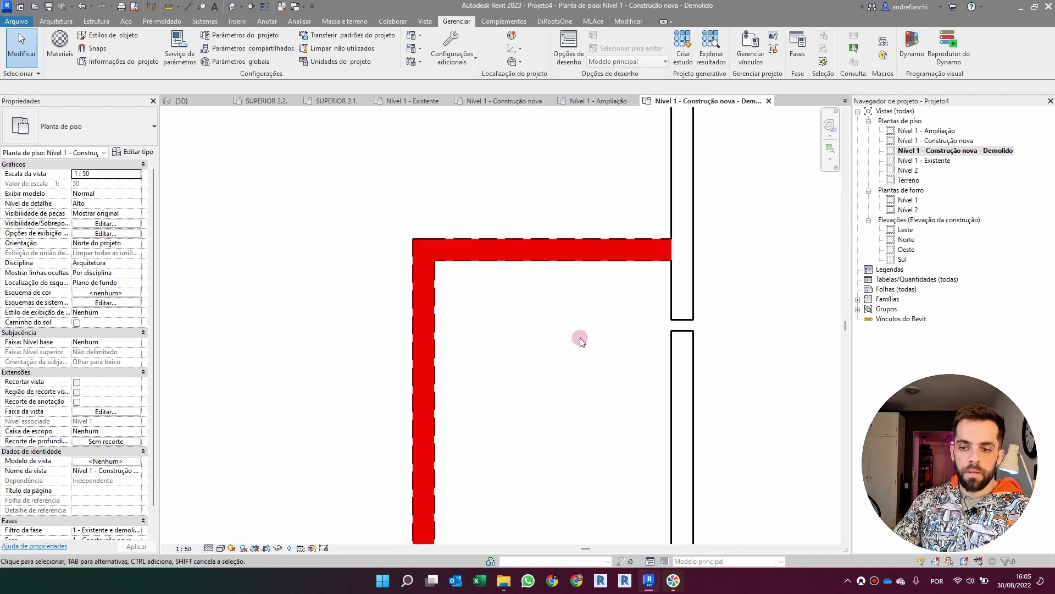
{"action": "scroll", "coordinate": [684, 224], "scroll_direction": "up", "scroll_amount": 2}
{"action": "scroll", "coordinate": [622, 293], "scroll_direction": "down", "scroll_amount": 2}
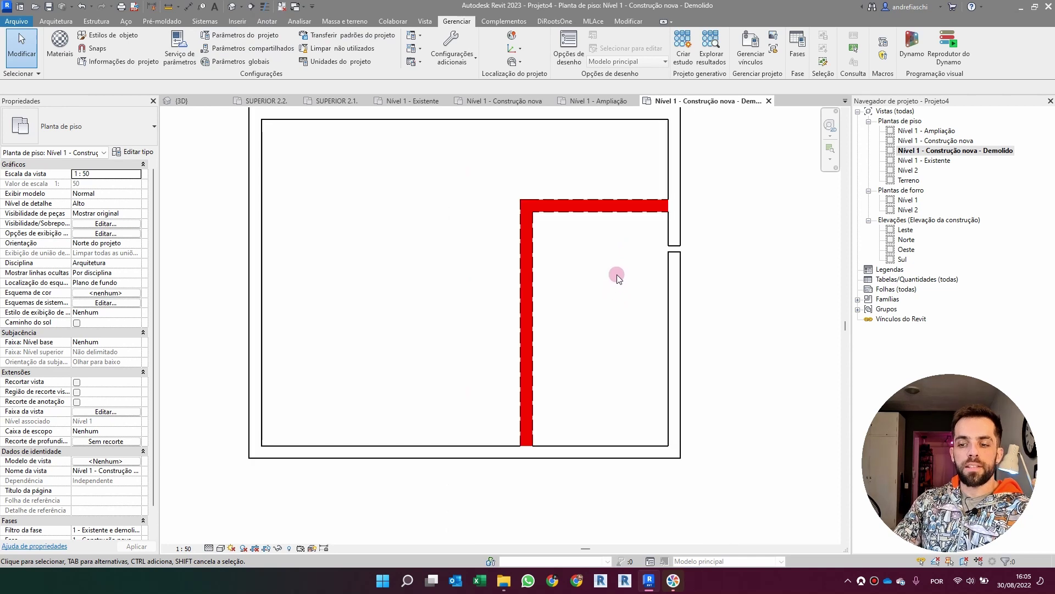
{"action": "scroll", "coordinate": [614, 306], "scroll_direction": "down", "scroll_amount": 3}
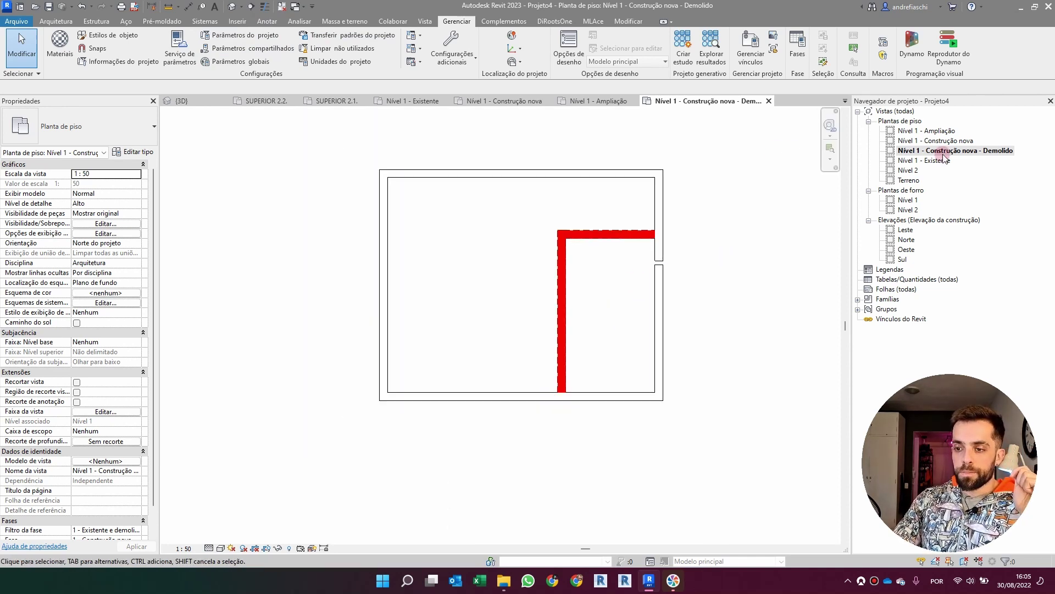
Open the Nível 1 - Ampliação floor plan and duplicate it.
{"action": "left_click", "coordinate": [943, 131]}
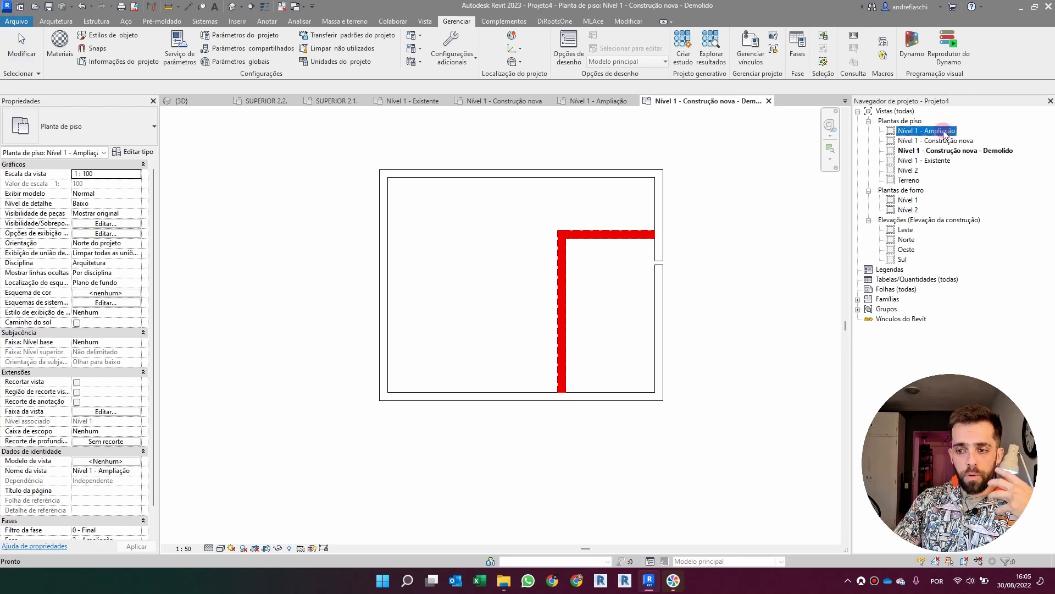
{"action": "double_click", "coordinate": [943, 131]}
{"action": "right_click", "coordinate": [941, 132]}
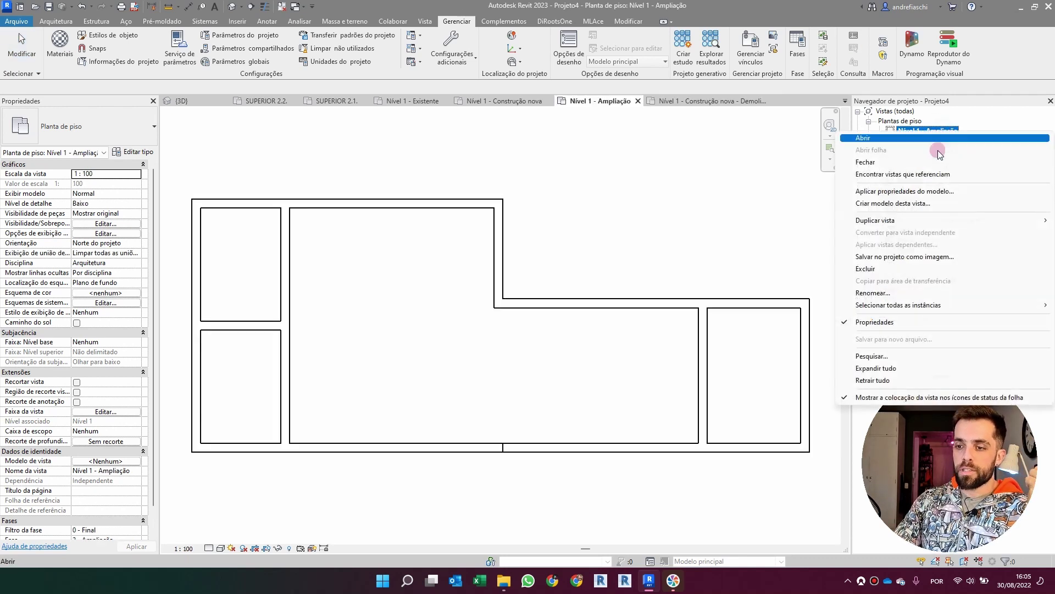
{"action": "mouse_move", "coordinate": [916, 225]}
{"action": "left_click", "coordinate": [792, 220]}
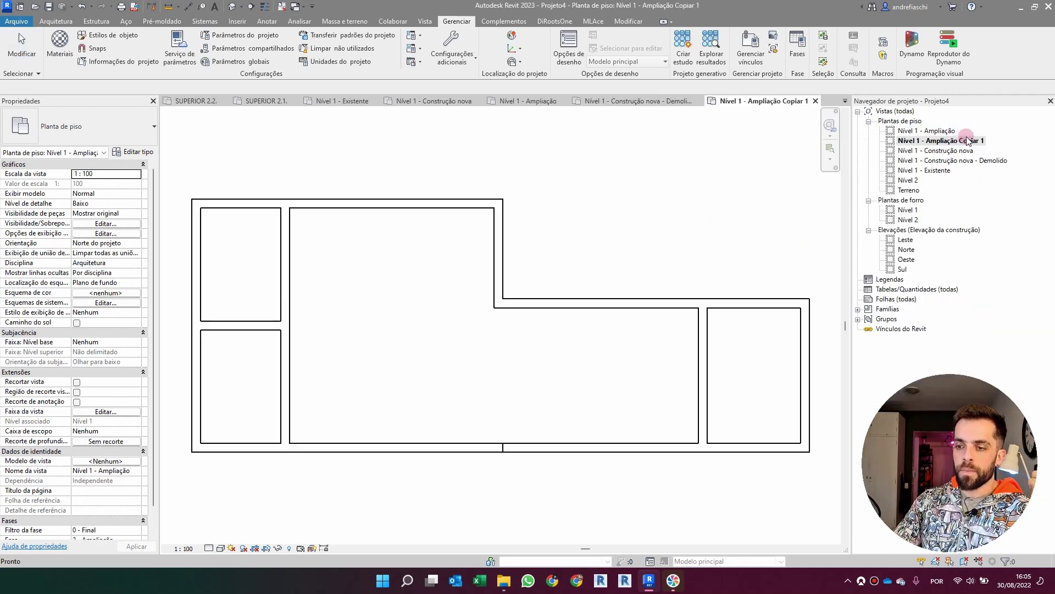
Rename the duplicated plan as Nível 1 - Ampliação - Demolido.
{"action": "left_click", "coordinate": [971, 141]}
{"action": "key", "text": "End"}
{"action": "key", "text": "BackSpace"}
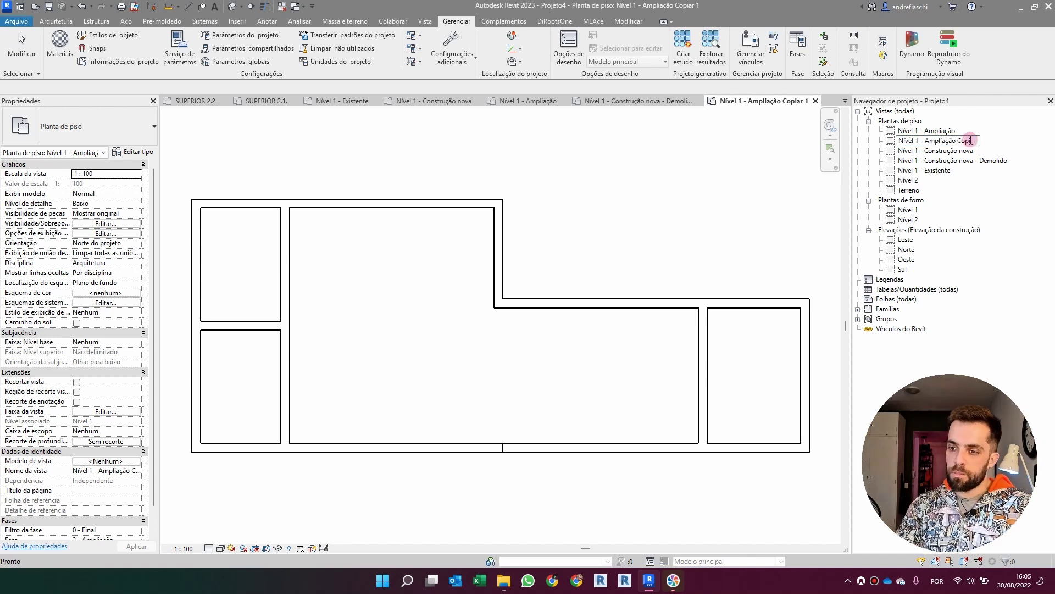
{"action": "type", "text": "- D"}
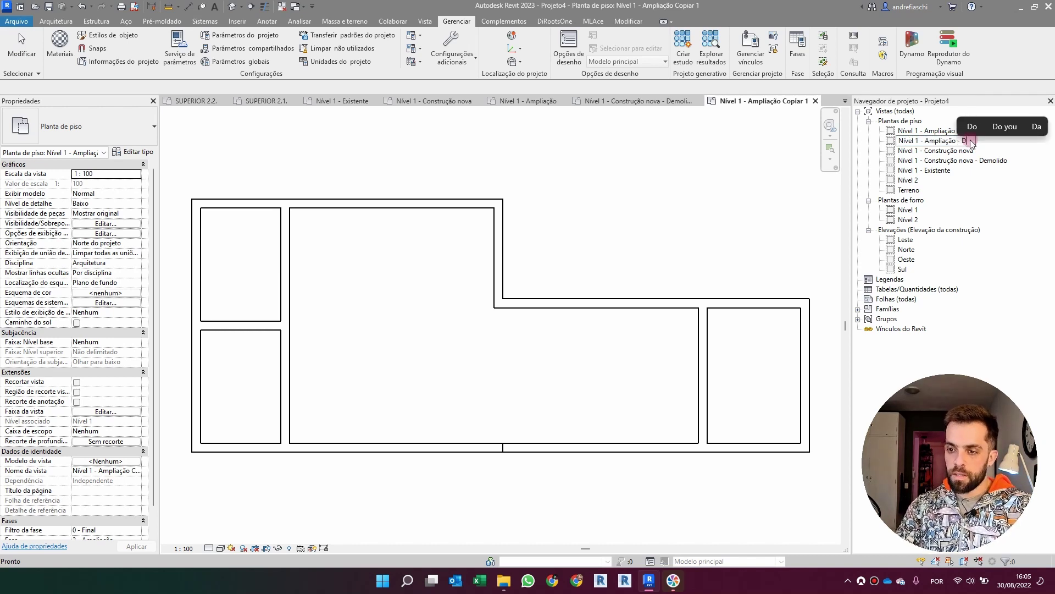
{"action": "key", "text": "BackSpace"}
{"action": "key", "text": "BackSpace"}
{"action": "type", "text": "emolido"}
{"action": "key", "text": "Return"}
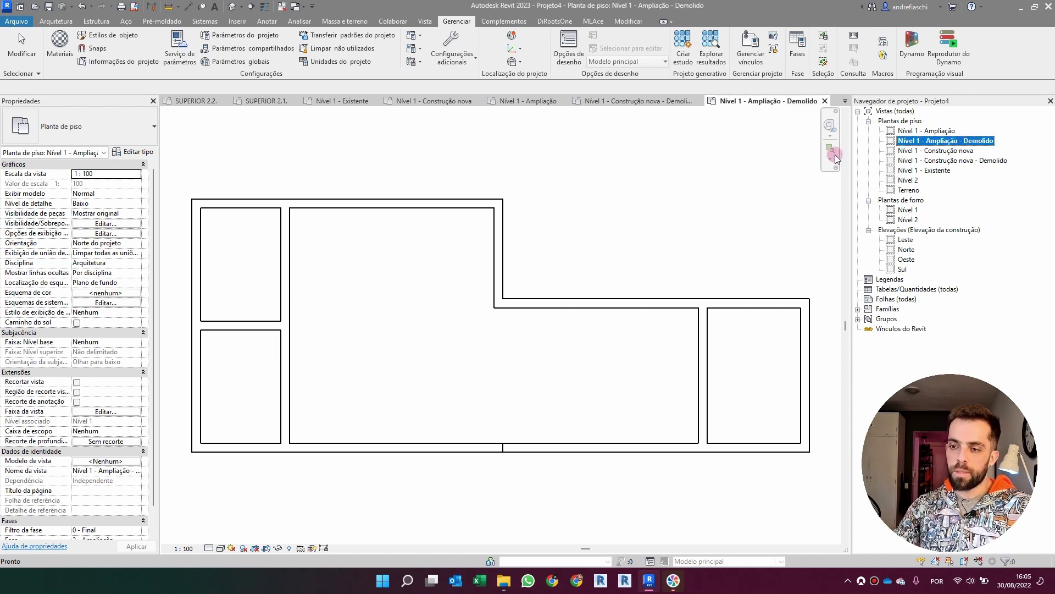
Set the phase filter of the Nível 1 - Ampliação - Demolido plan to 1 - Existente e demolido.
{"action": "left_click", "coordinate": [657, 233]}
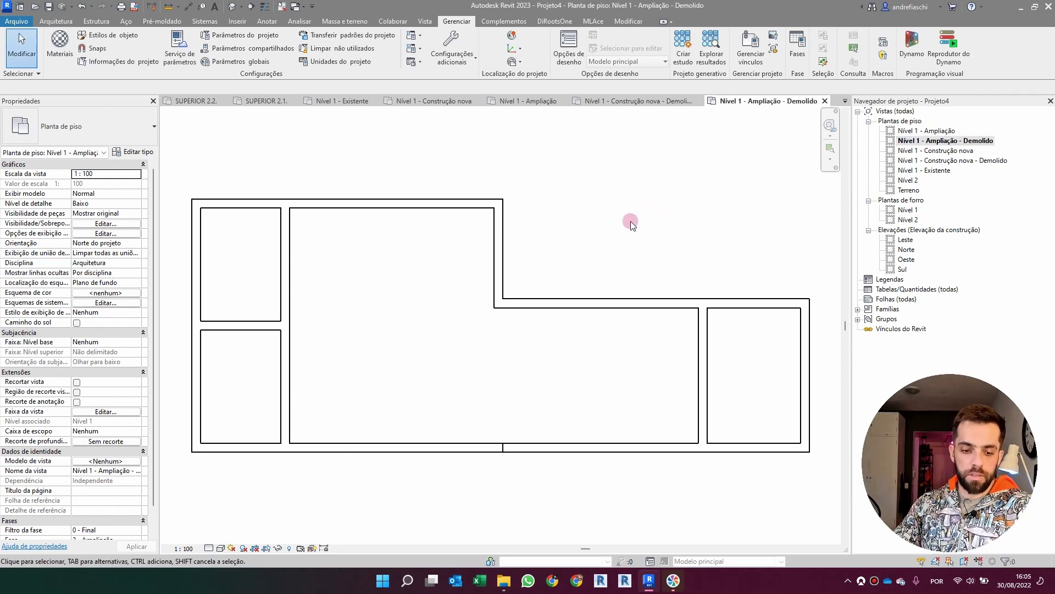
{"action": "scroll", "coordinate": [154, 514], "scroll_direction": "down", "scroll_amount": 1}
{"action": "left_click", "coordinate": [136, 510]}
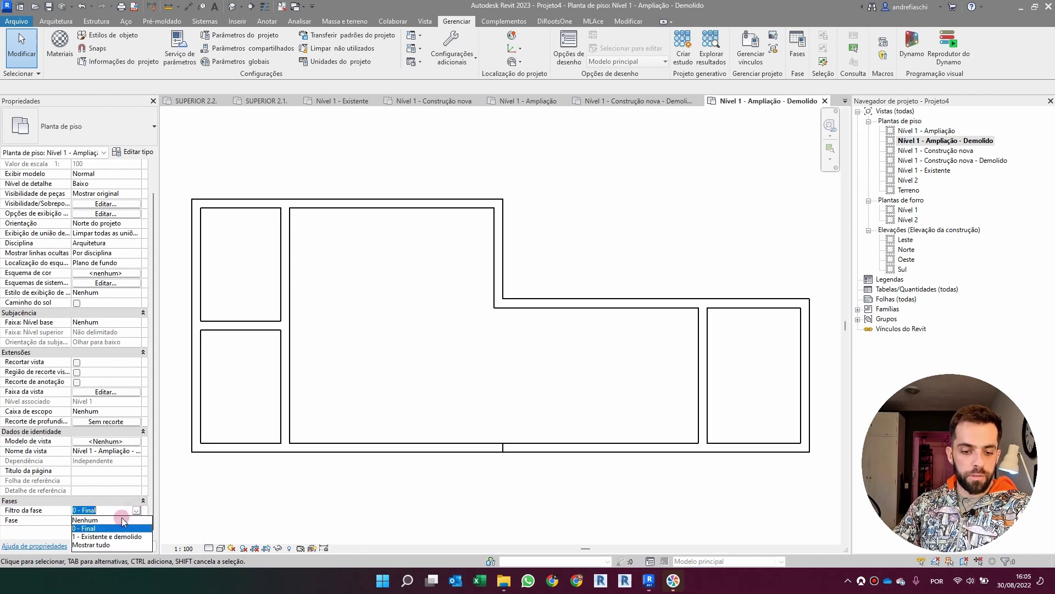
{"action": "left_click", "coordinate": [114, 536]}
{"action": "scroll", "coordinate": [478, 299], "scroll_direction": "down", "scroll_amount": 2}
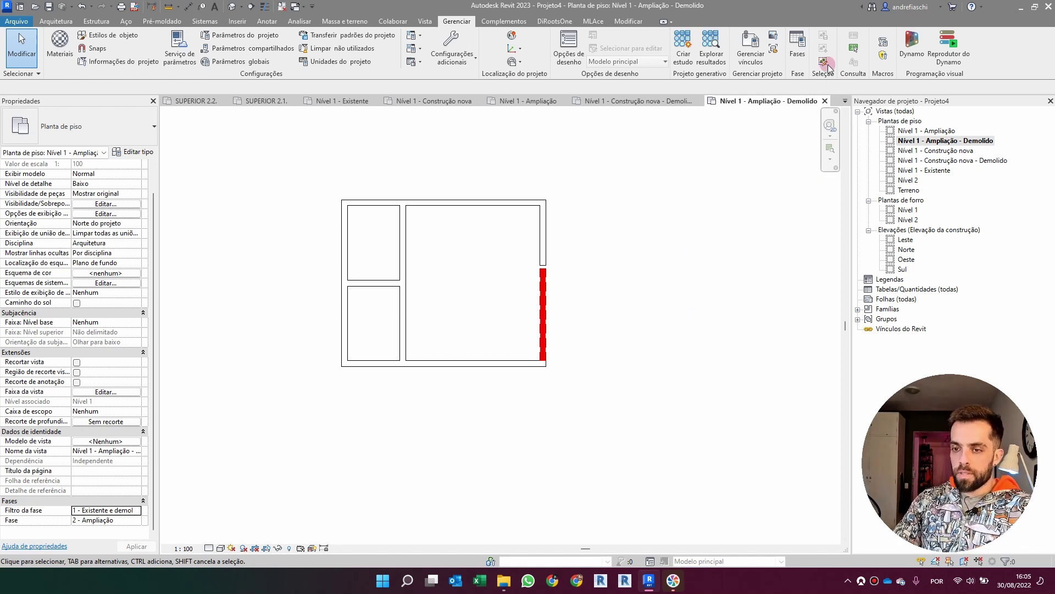
Add a new phase filter with a name beginning "1 - Existente, demolido".
{"action": "left_click", "coordinate": [797, 47]}
{"action": "left_click", "coordinate": [586, 46]}
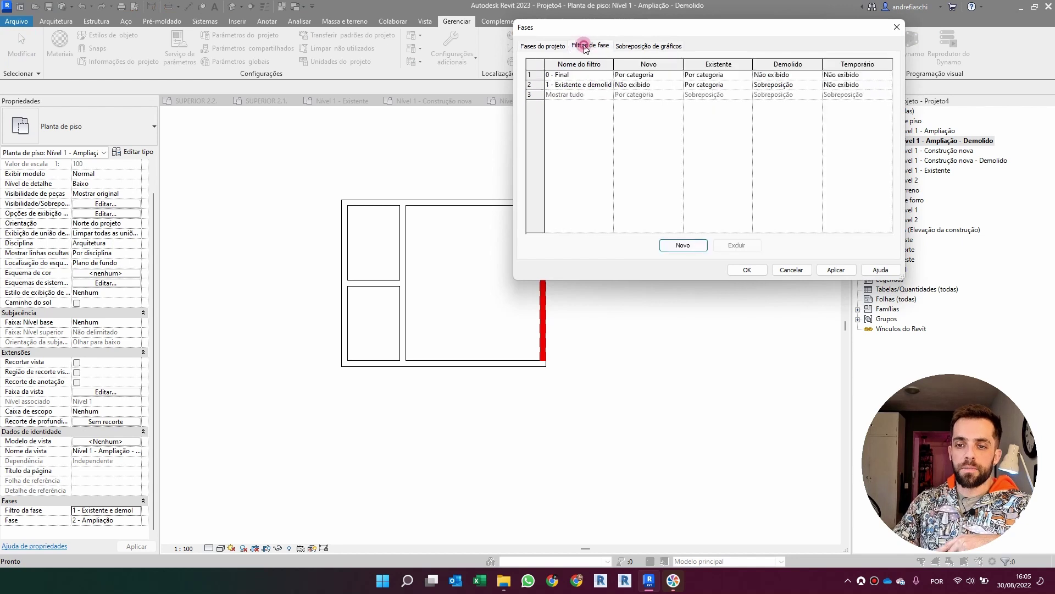
{"action": "left_click", "coordinate": [684, 246]}
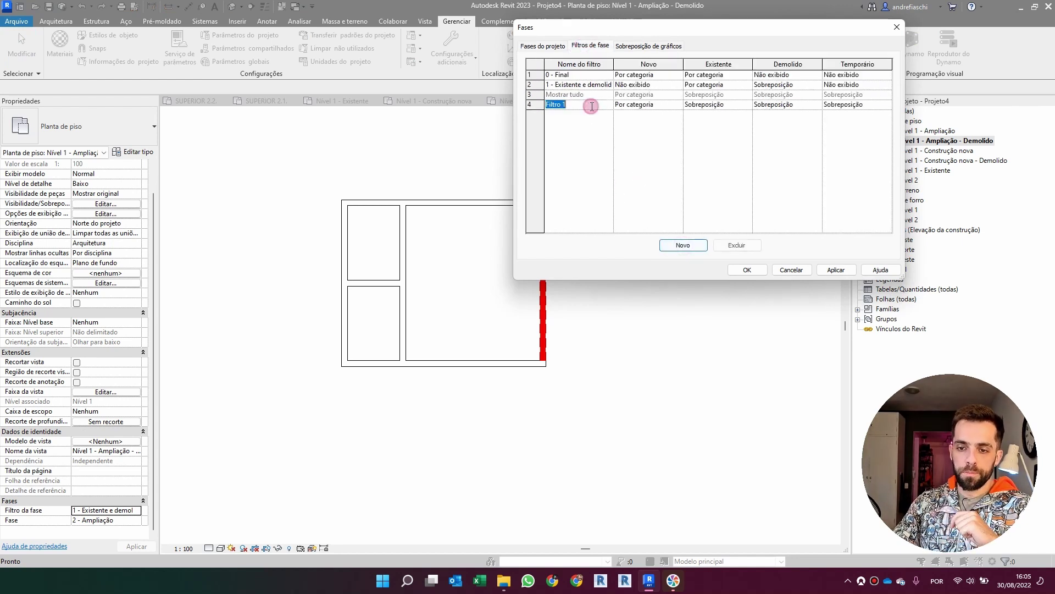
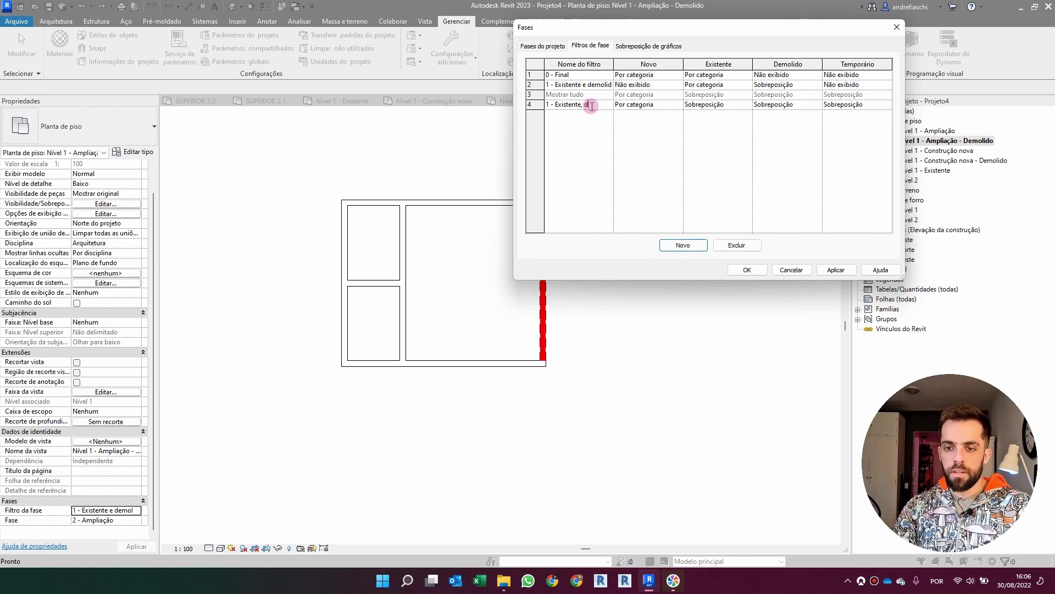
{"action": "key", "text": "Tab"}
Rename the 1 - Existente e demolido phase filter as 2 - Existente e demolido.
{"action": "left_click", "coordinate": [552, 85]}
{"action": "left_click", "coordinate": [552, 85]}
{"action": "type", "text": "2"}
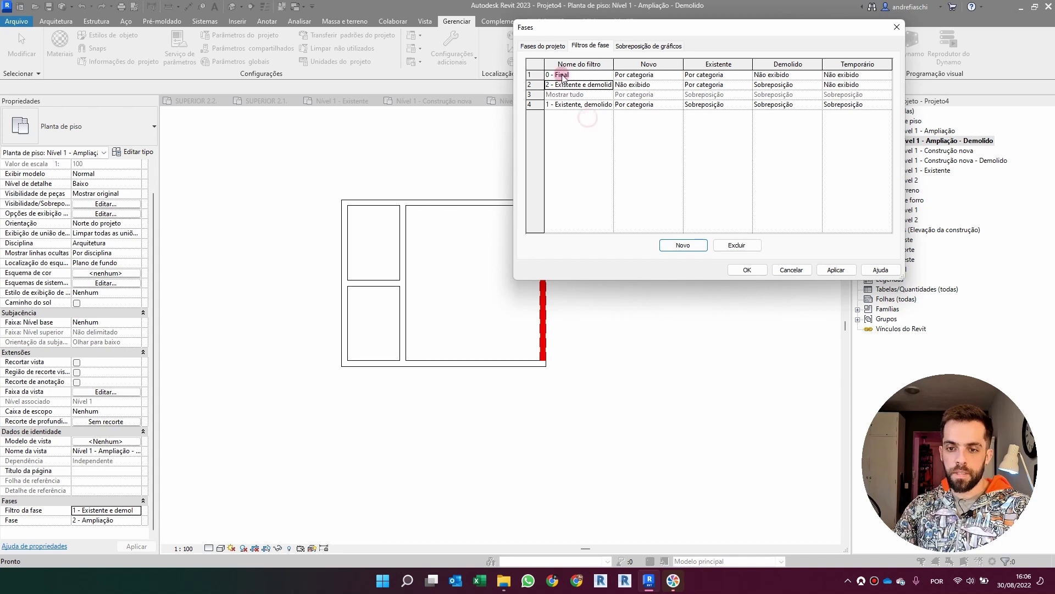
Set the 1 - Existente, demolido e novo filter to Sobreposição for Novo and Demolido, Por categoria for Existente, and Não exibido for Temporário.
{"action": "left_click", "coordinate": [598, 108]}
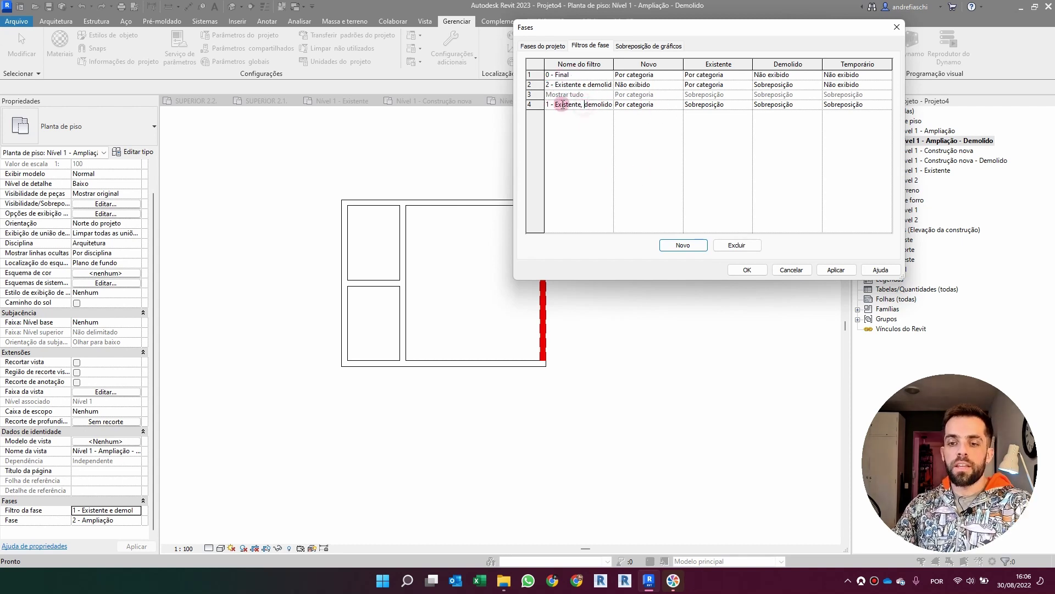
{"action": "left_click", "coordinate": [622, 109]}
{"action": "left_click", "coordinate": [678, 105]}
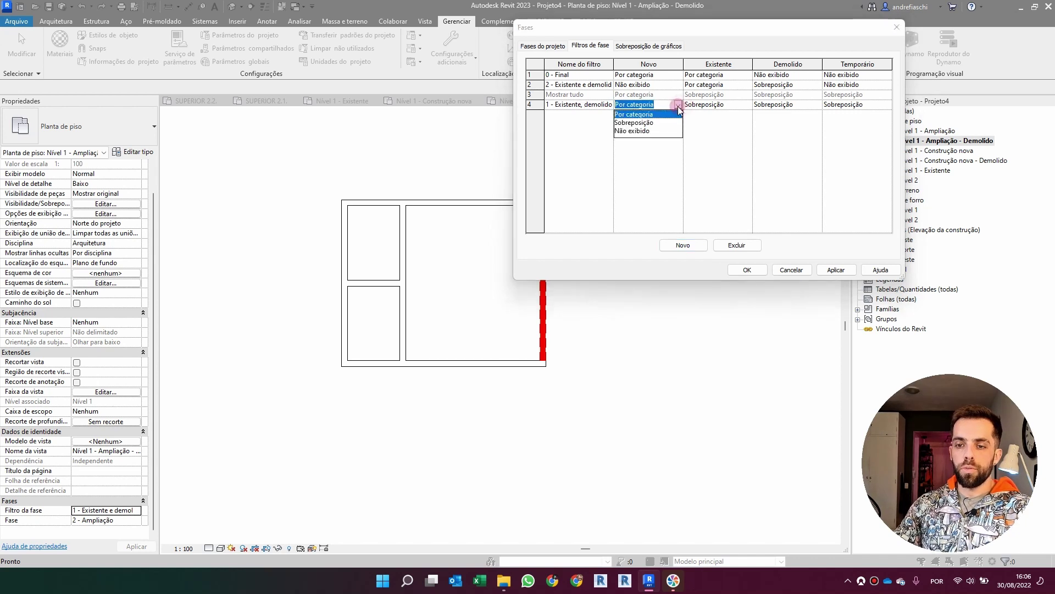
{"action": "left_click", "coordinate": [661, 122]}
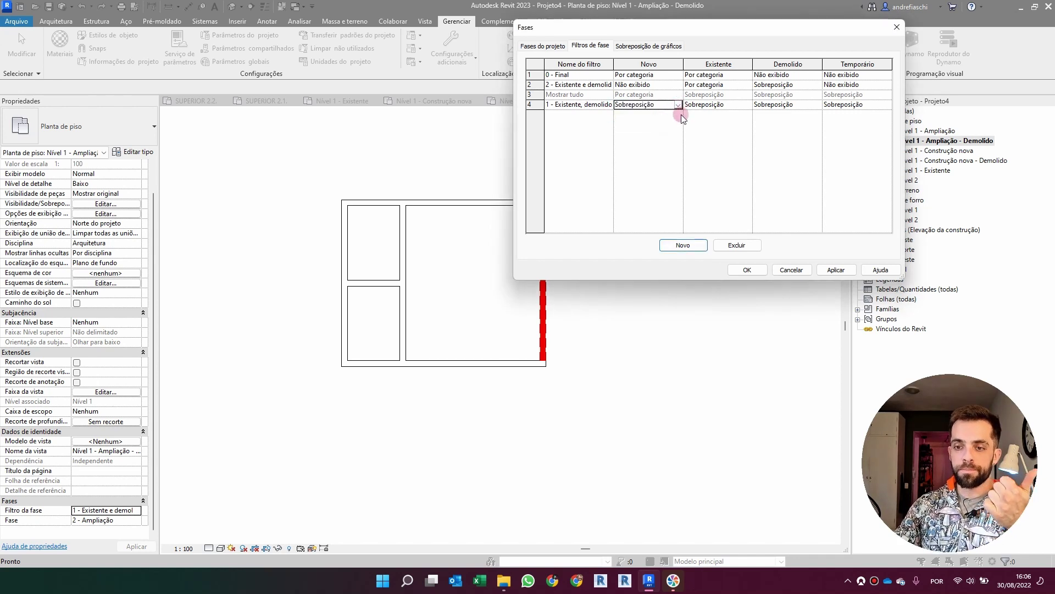
{"action": "left_click", "coordinate": [747, 105]}
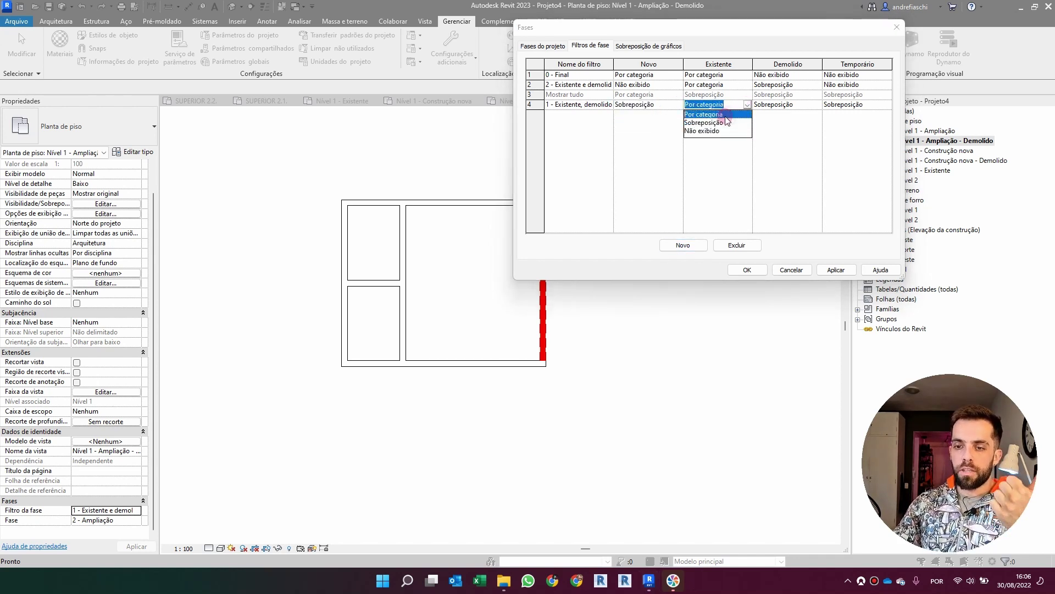
{"action": "left_click", "coordinate": [724, 115]}
{"action": "left_click", "coordinate": [816, 105]}
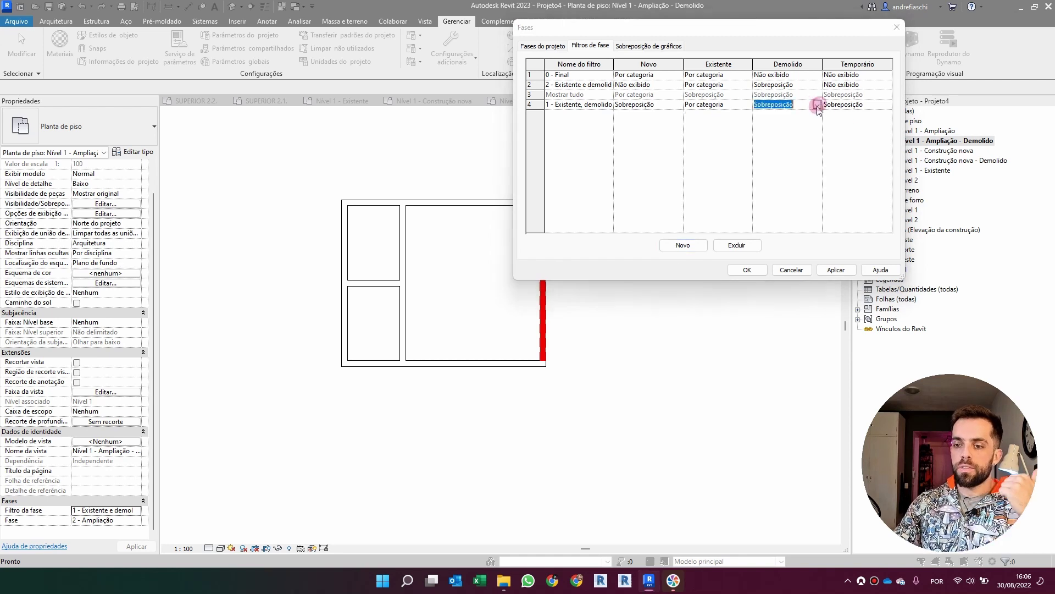
{"action": "left_click", "coordinate": [810, 123]}
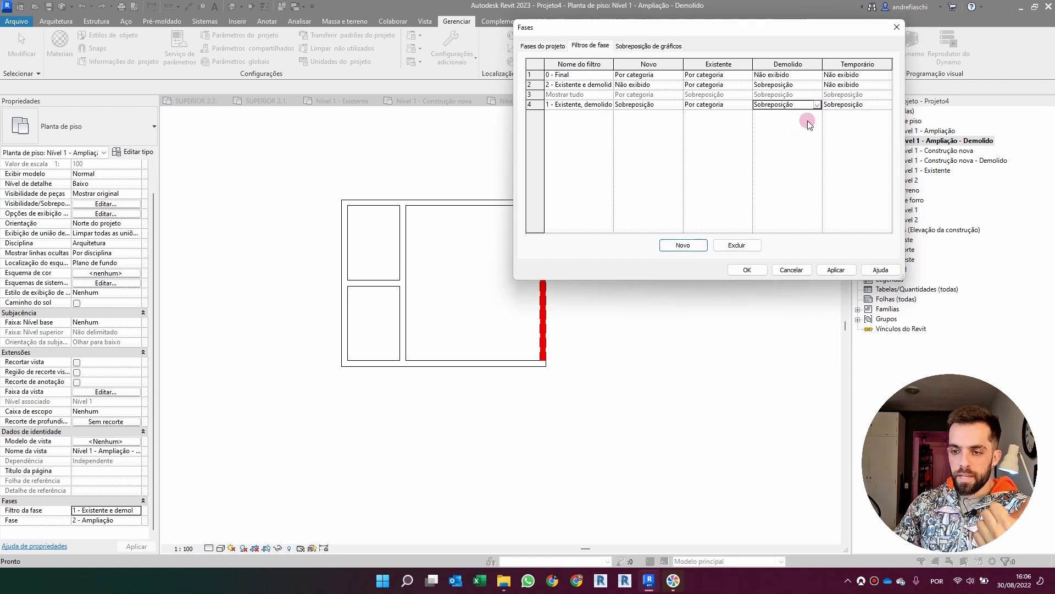
{"action": "left_click", "coordinate": [887, 106]}
{"action": "left_click", "coordinate": [855, 130]}
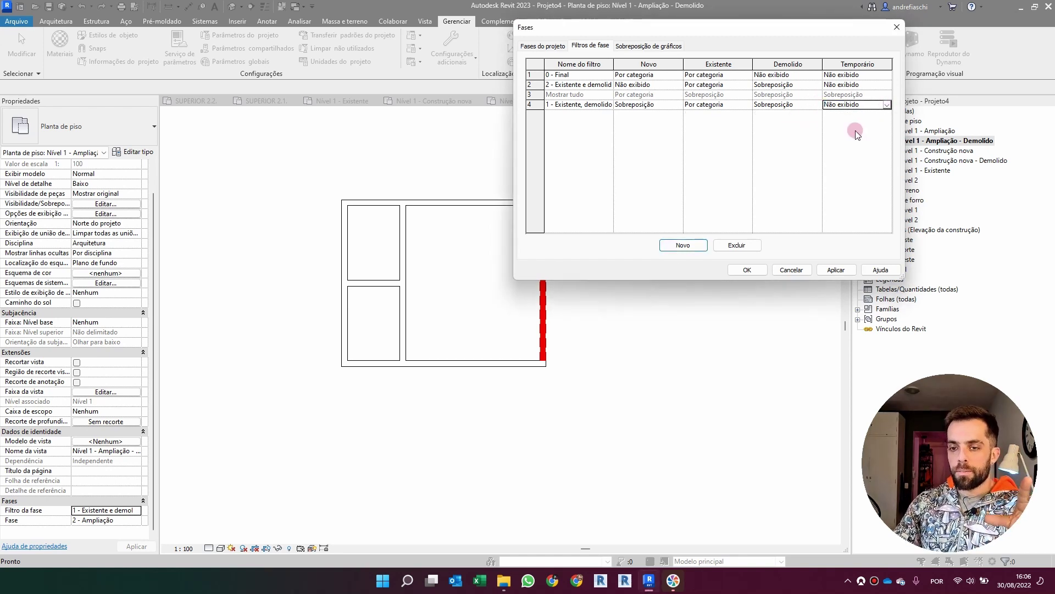
{"action": "left_click", "coordinate": [751, 269]}
Set the phase filter of the Nível 1 - Ampliação - Demolido plan to 1 - Existente, demolido e novo.
{"action": "left_click", "coordinate": [953, 143]}
{"action": "left_click", "coordinate": [953, 143]}
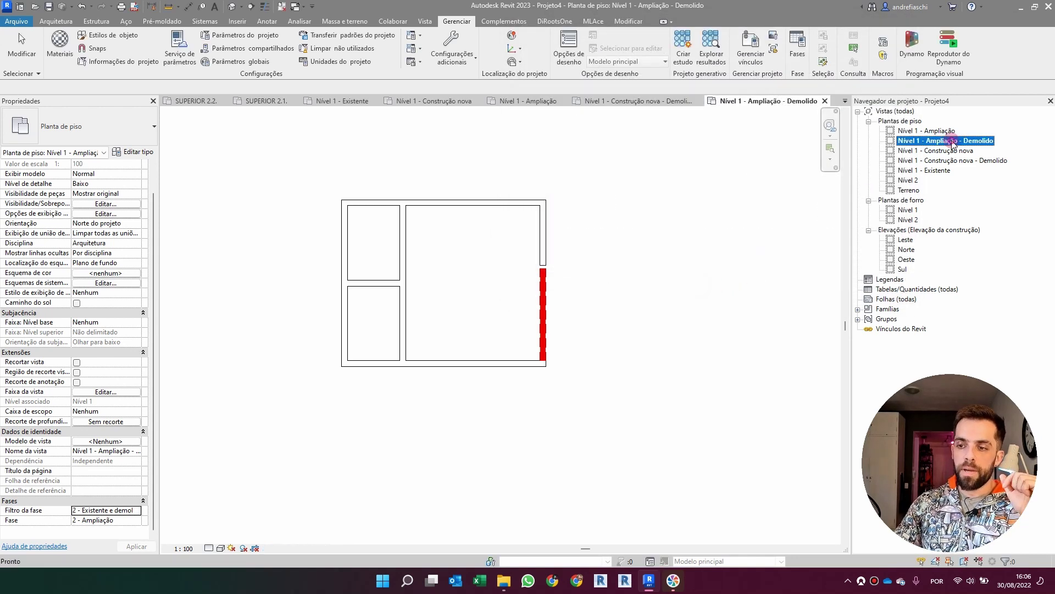
{"action": "left_click", "coordinate": [136, 510]}
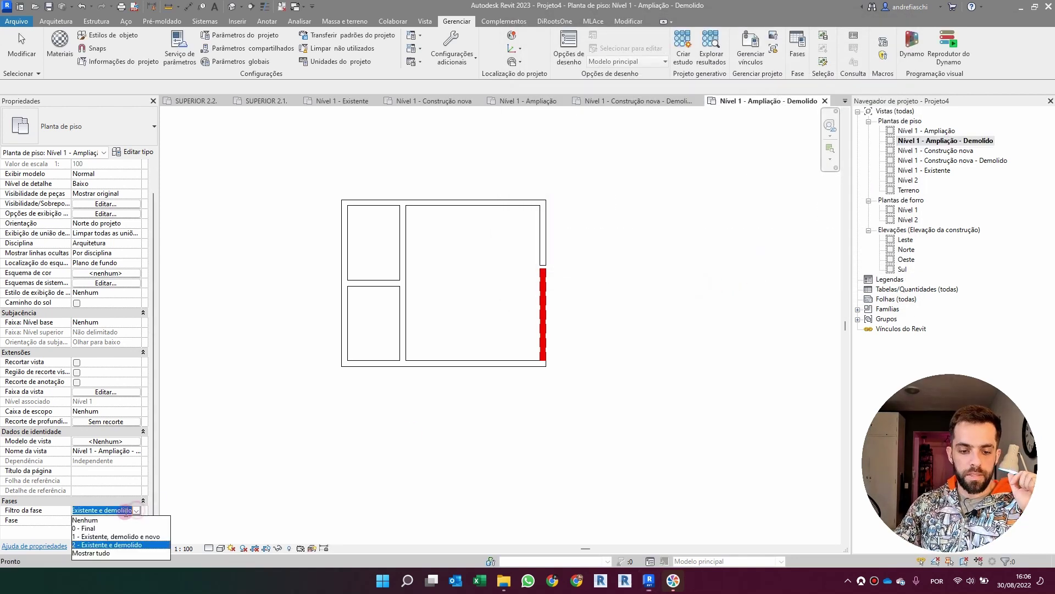
{"action": "left_click", "coordinate": [105, 537]}
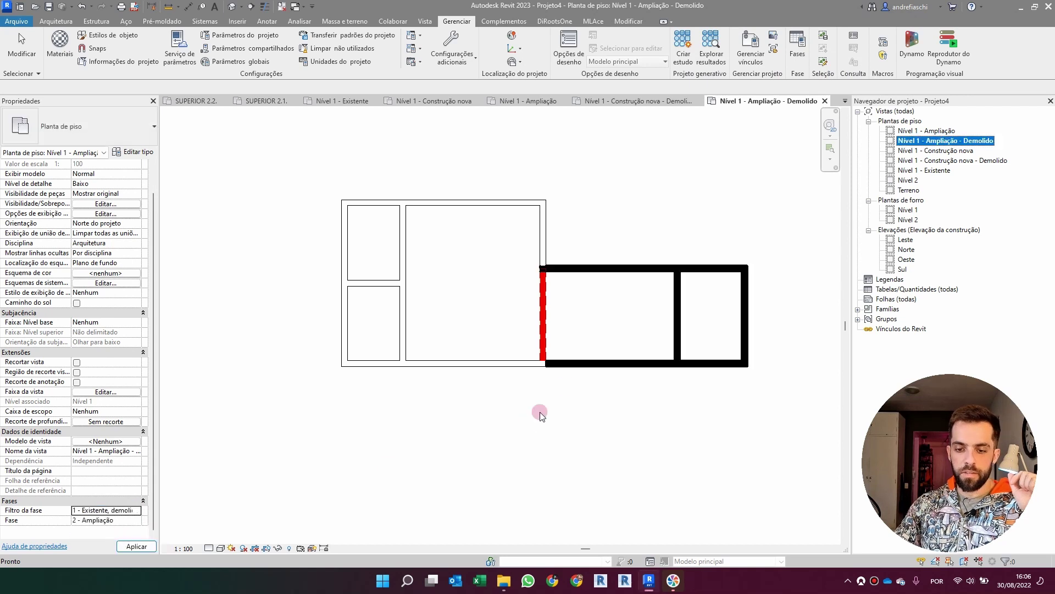
Rename the Nível 1 - Ampliação - Demolido plan as Nível 1 - Ampliação - Alterações.
{"action": "left_click", "coordinate": [984, 142]}
{"action": "key", "text": "F2"}
{"action": "key", "text": "End"}
{"action": "key", "text": "BackSpace"}
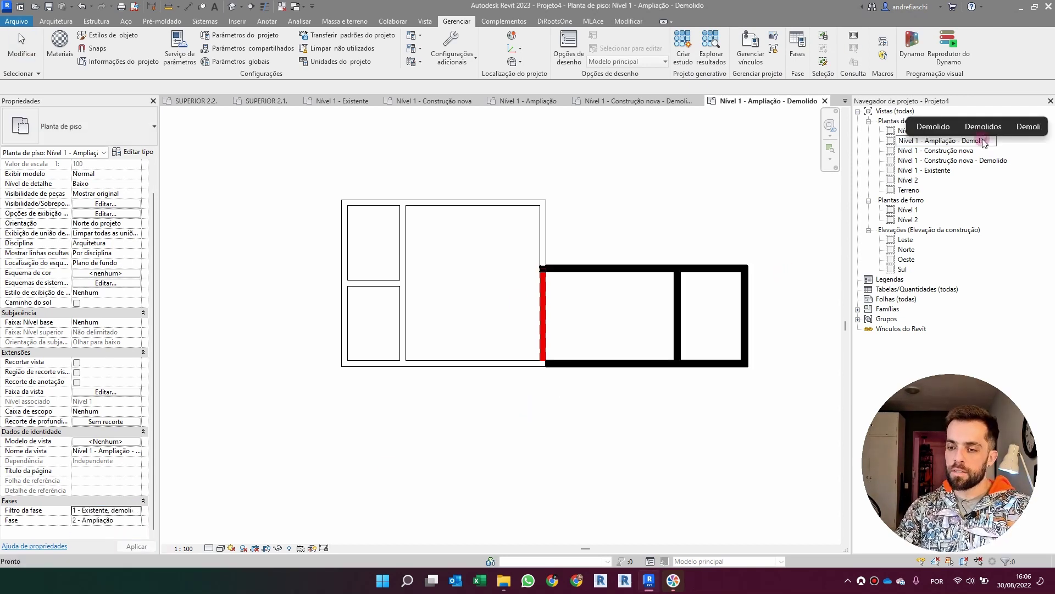
{"action": "key", "text": "BackSpace"}
{"action": "key", "text": "BackSpace"}
{"action": "key", "text": "BackSpace"}
{"action": "key", "text": "BackSpace"}
{"action": "key", "text": "BackSpace"}
{"action": "type", "text": "Alt"}
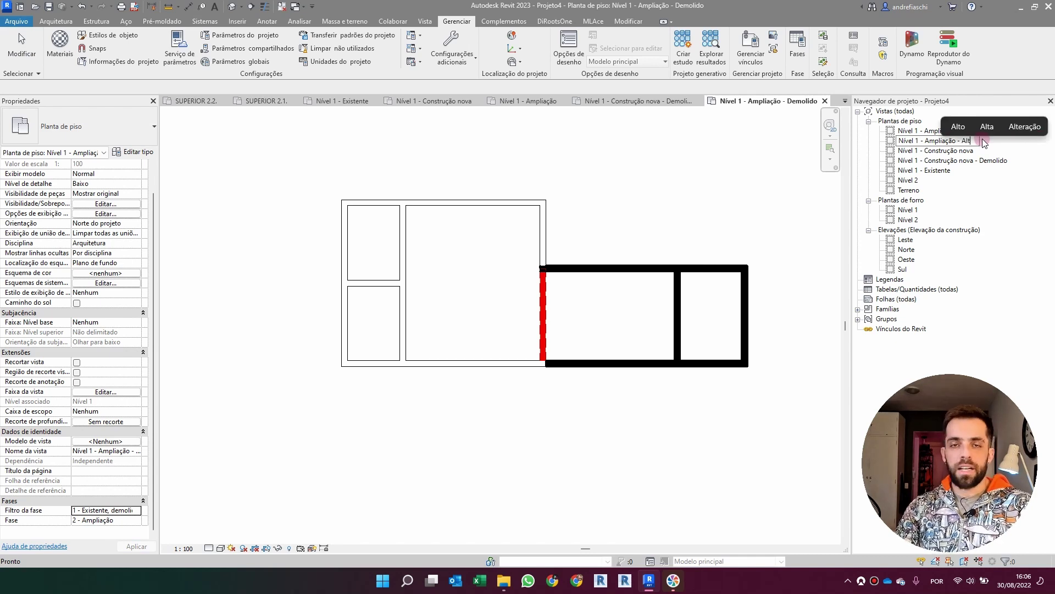
{"action": "type", "text": "erações"}
{"action": "key", "text": "Return"}
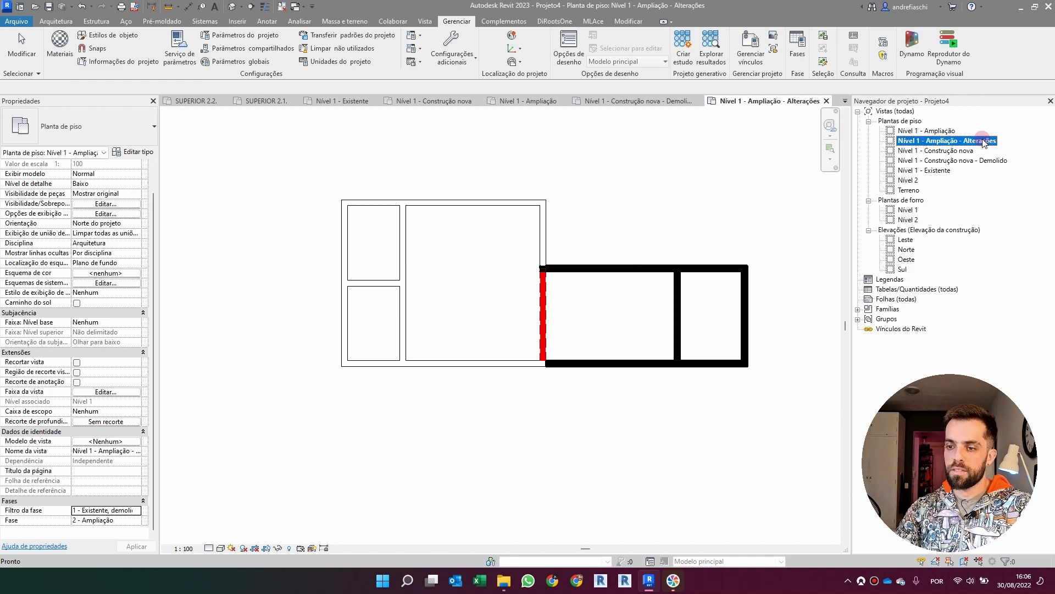
{"action": "left_click", "coordinate": [669, 175]}
Set the foreground cut pattern of the Novo phase status to Sem sobreposição in the phase graphic overrides.
{"action": "middle_click_drag", "start_coordinate": [654, 191], "coordinate": [634, 231]}
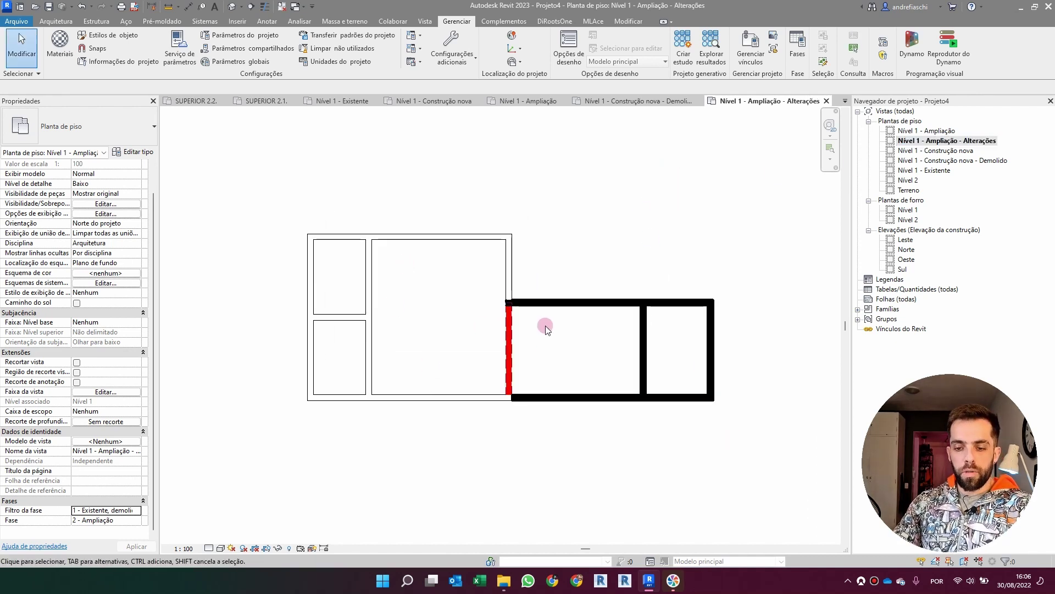
{"action": "left_click", "coordinate": [798, 45]}
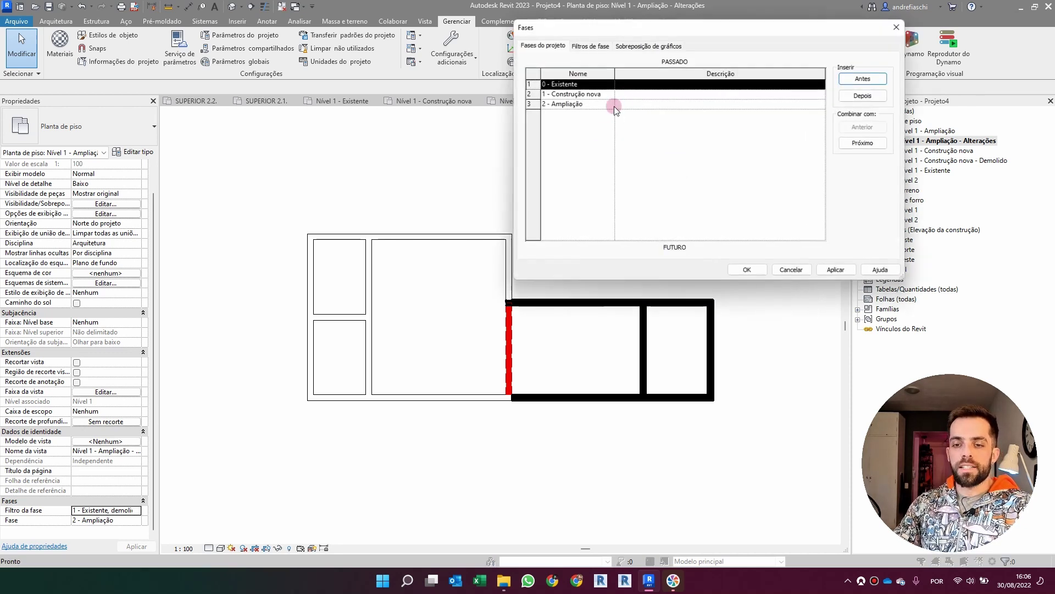
{"action": "left_click", "coordinate": [654, 46]}
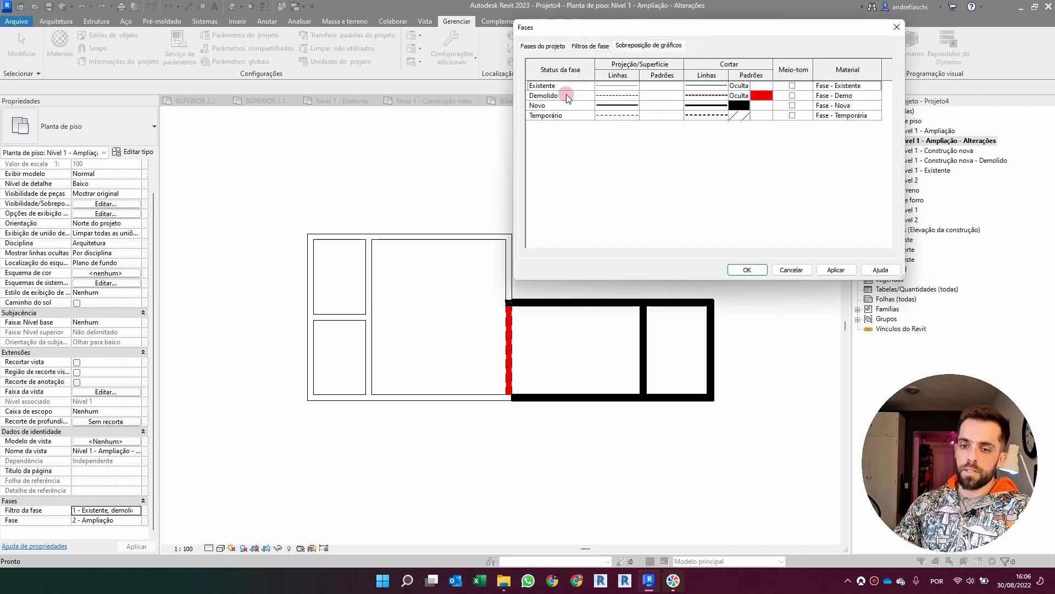
{"action": "left_click", "coordinate": [746, 106]}
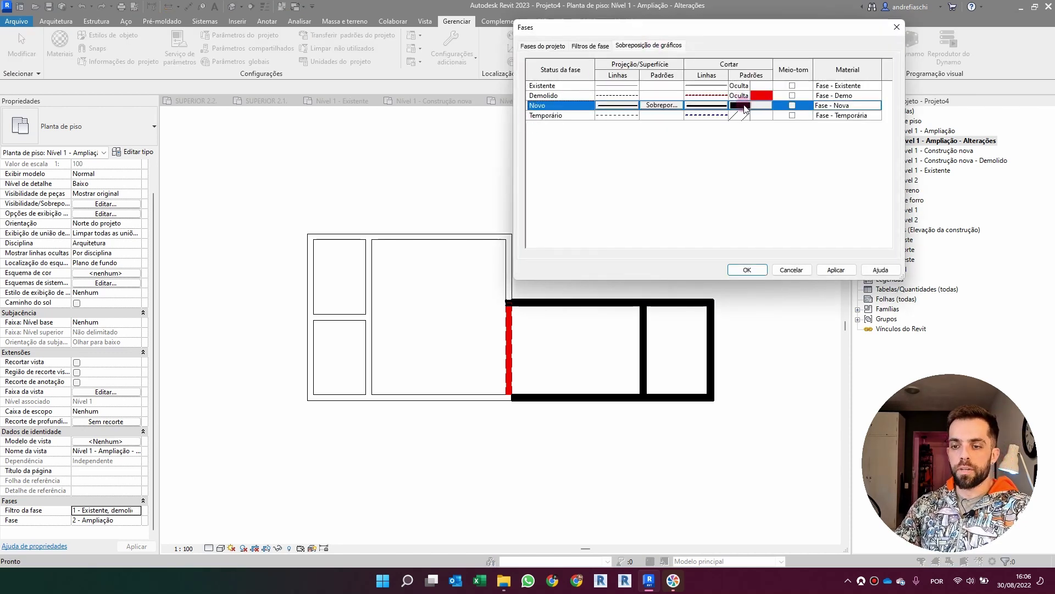
{"action": "left_click", "coordinate": [748, 108]}
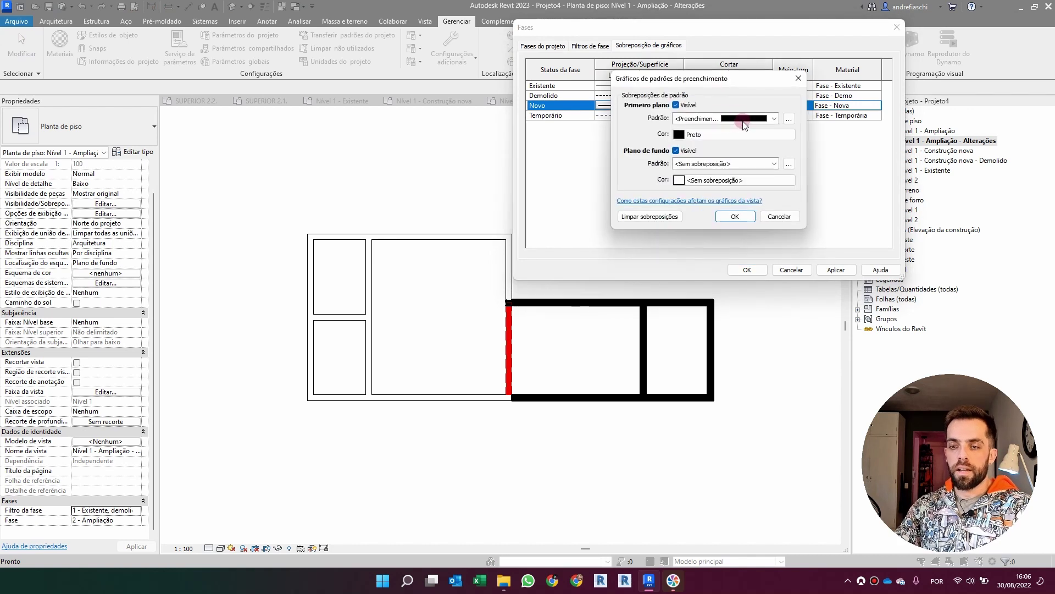
{"action": "left_click", "coordinate": [709, 119]}
{"action": "scroll", "coordinate": [703, 143], "scroll_direction": "up", "scroll_amount": 1}
{"action": "left_click", "coordinate": [701, 144]}
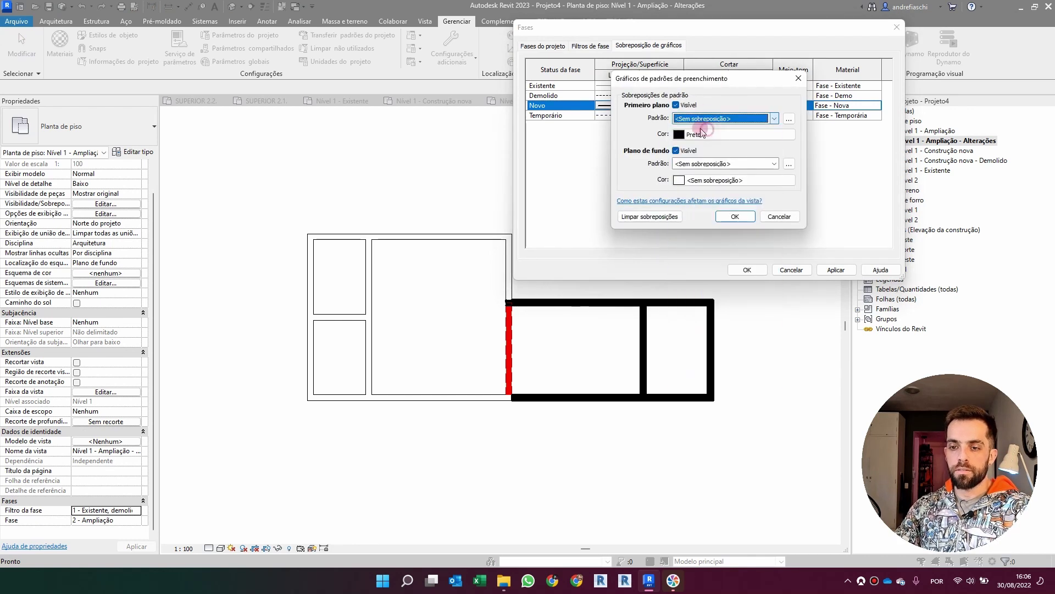
{"action": "left_click", "coordinate": [709, 119]}
{"action": "left_click", "coordinate": [709, 128]}
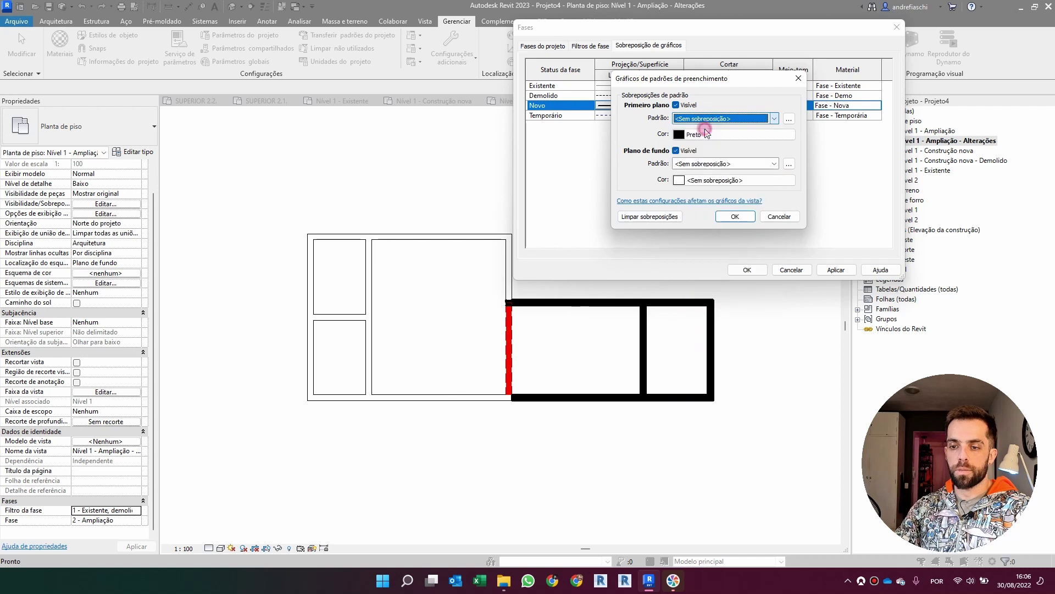
Give the Novo status a solid background cut pattern in the basic colour Verde.
{"action": "left_click", "coordinate": [692, 164]}
{"action": "left_click", "coordinate": [709, 174]}
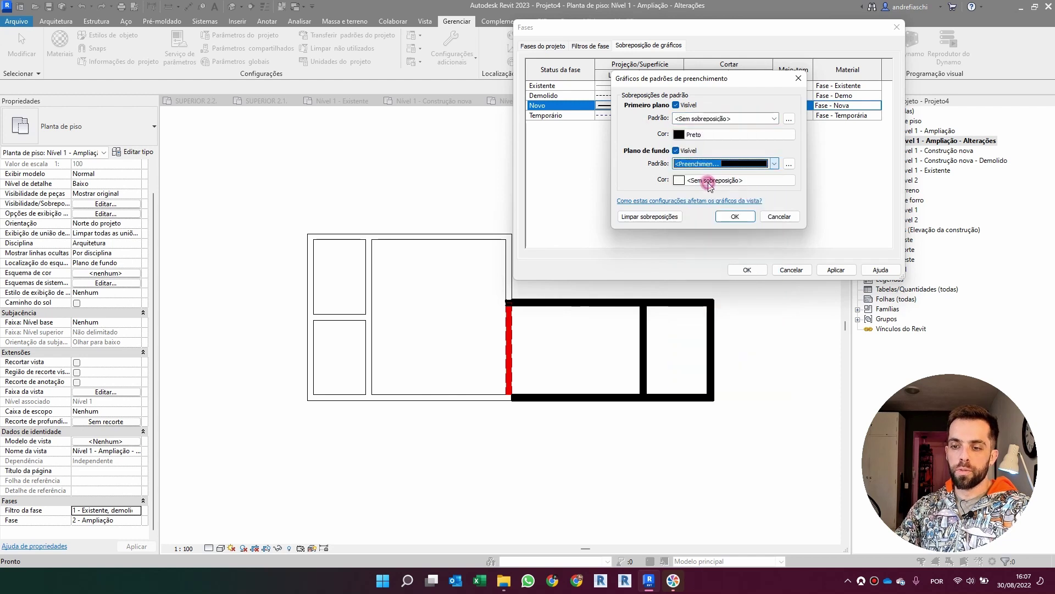
{"action": "left_click", "coordinate": [707, 181]}
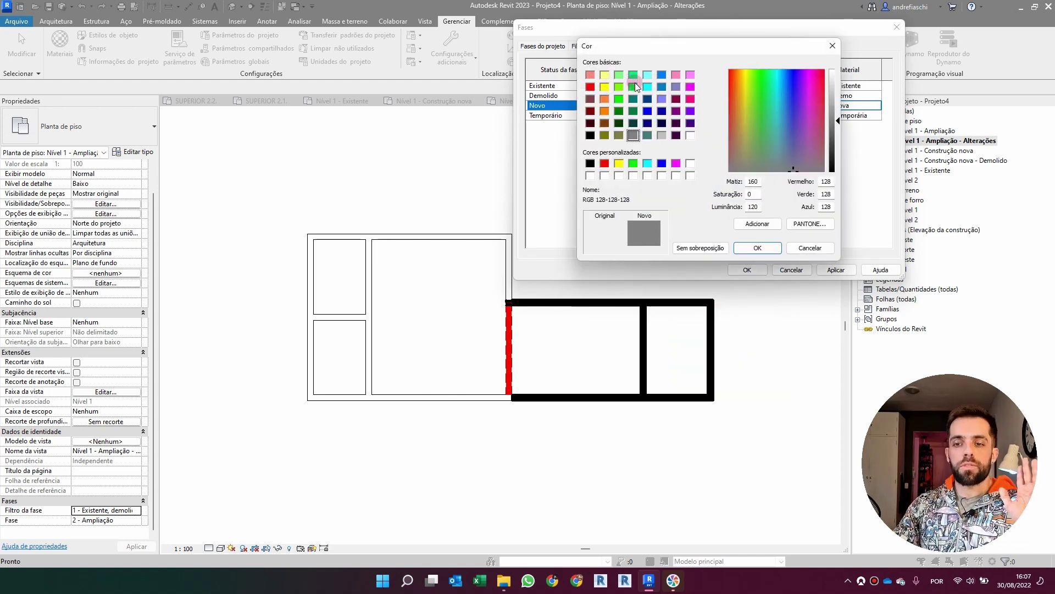
{"action": "left_click", "coordinate": [618, 98]}
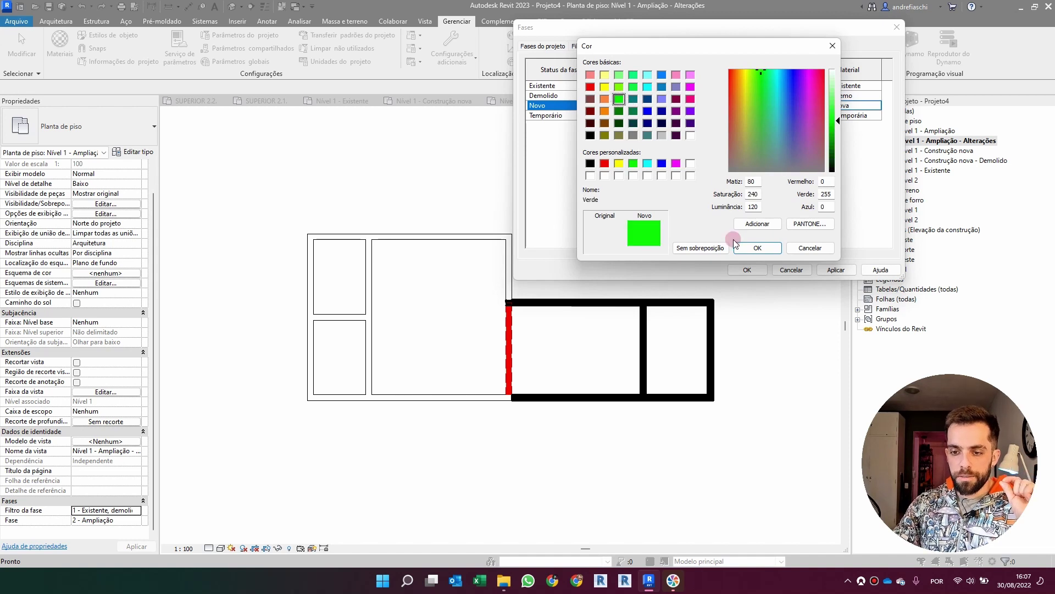
{"action": "left_click", "coordinate": [753, 246]}
{"action": "left_click", "coordinate": [741, 217]}
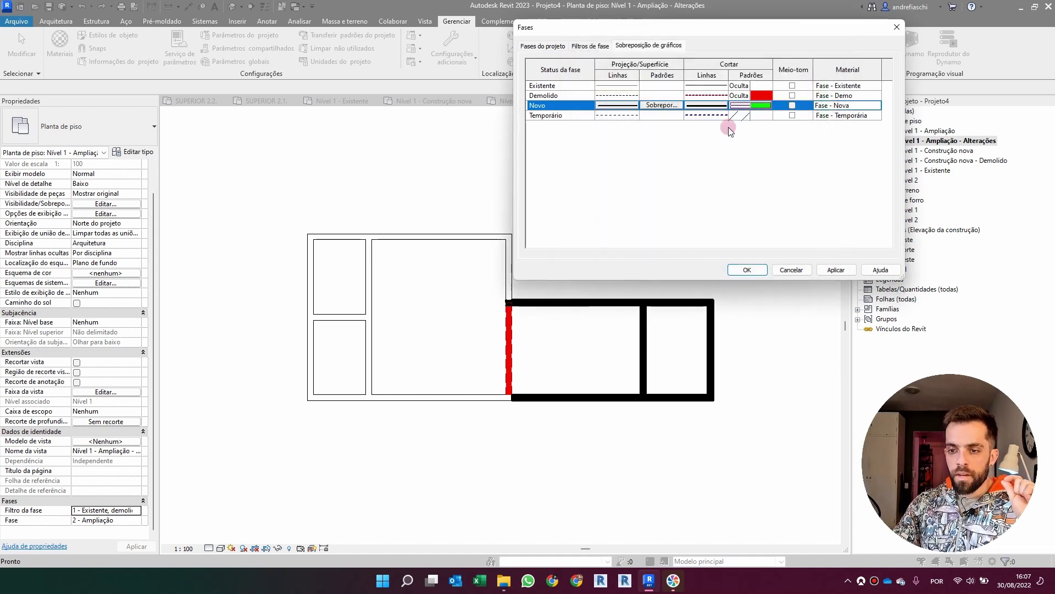
Check the cut pattern and cut line overrides of the Novo status and accept the phase settings.
{"action": "left_click", "coordinate": [743, 107]}
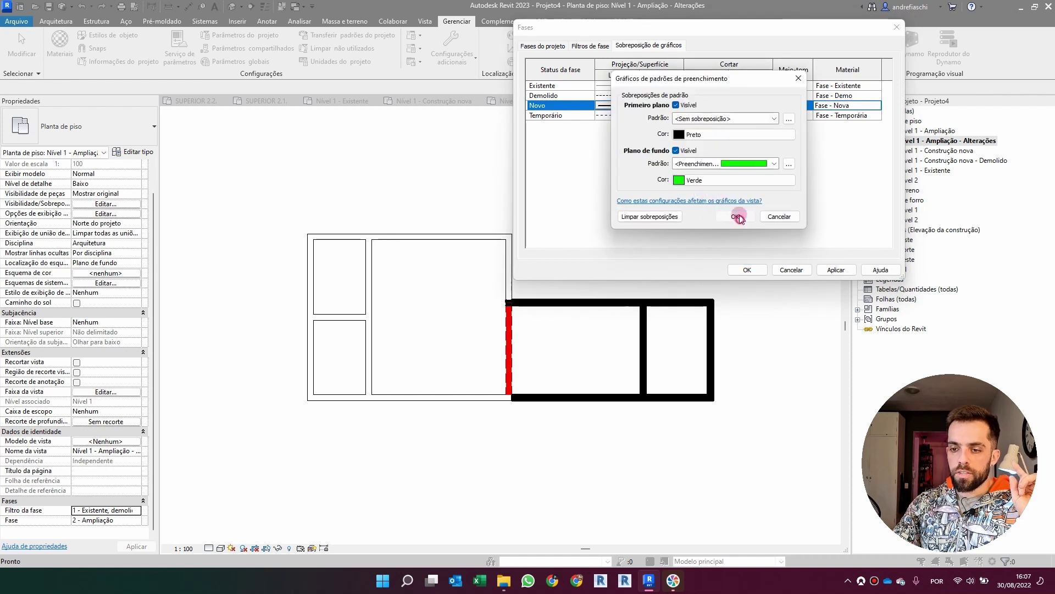
{"action": "left_click", "coordinate": [739, 217]}
{"action": "left_click", "coordinate": [709, 105]}
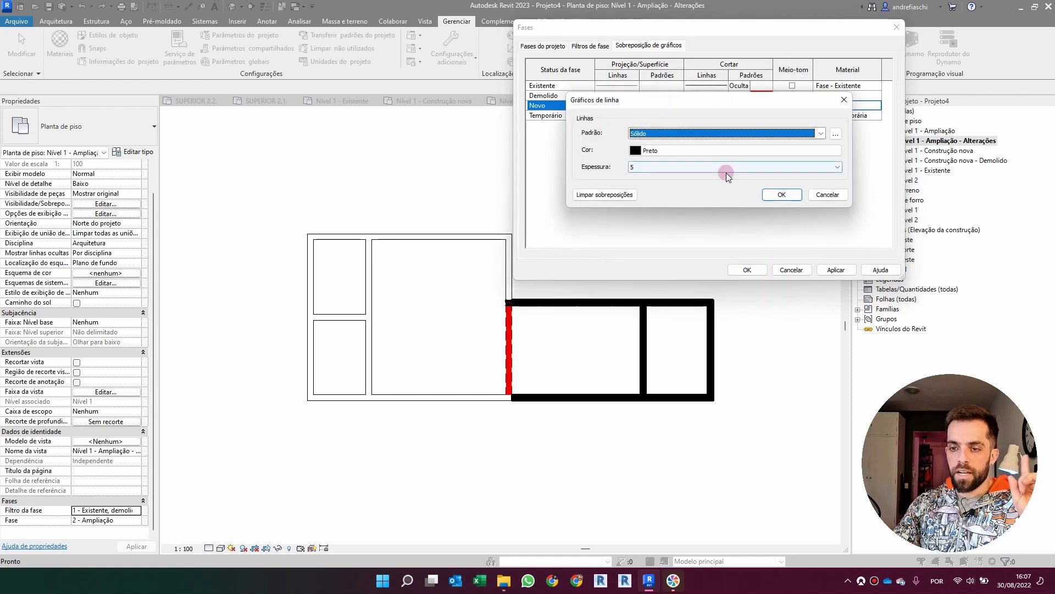
{"action": "left_click", "coordinate": [782, 195]}
{"action": "left_click", "coordinate": [747, 270]}
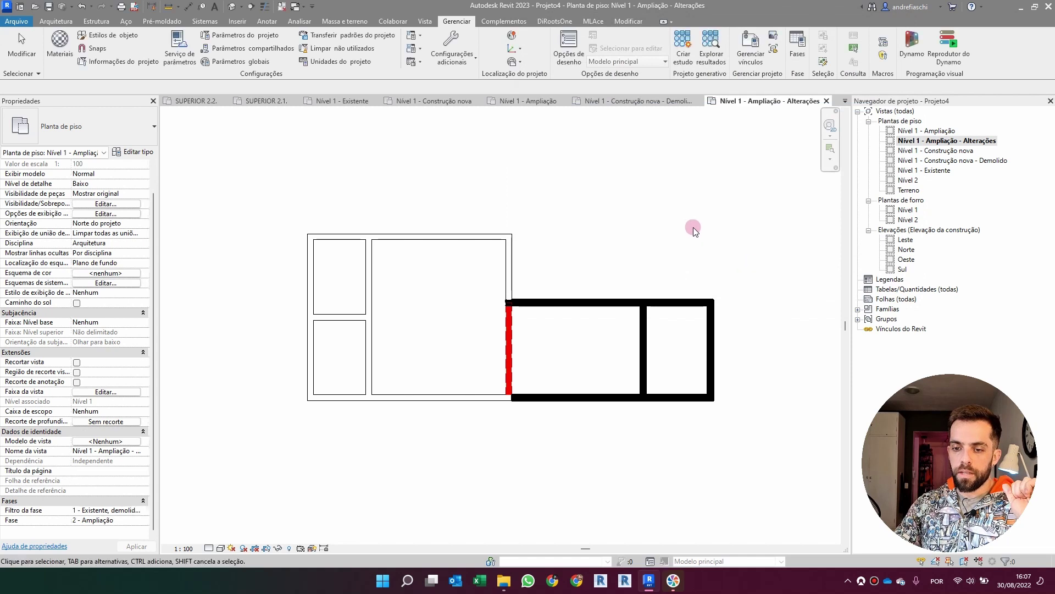
Turn off the visibility of the Novo status's foreground cut pattern and apply the phase graphic overrides.
{"action": "middle_click_drag", "start_coordinate": [648, 246], "coordinate": [614, 173]}
{"action": "left_click", "coordinate": [797, 49]}
{"action": "left_click", "coordinate": [640, 45]}
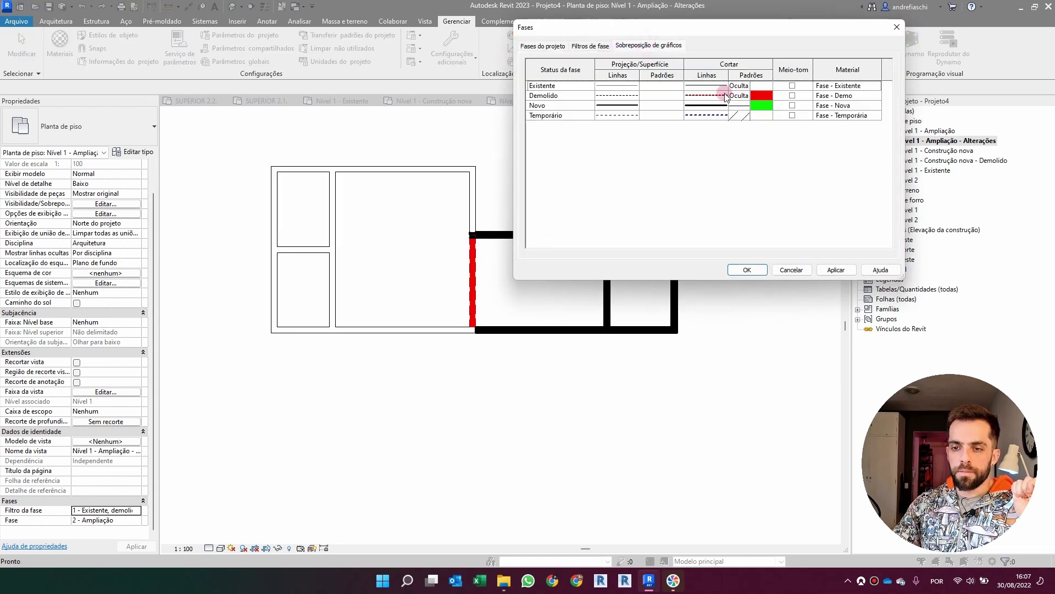
{"action": "left_click", "coordinate": [748, 114]}
{"action": "left_click", "coordinate": [747, 105]}
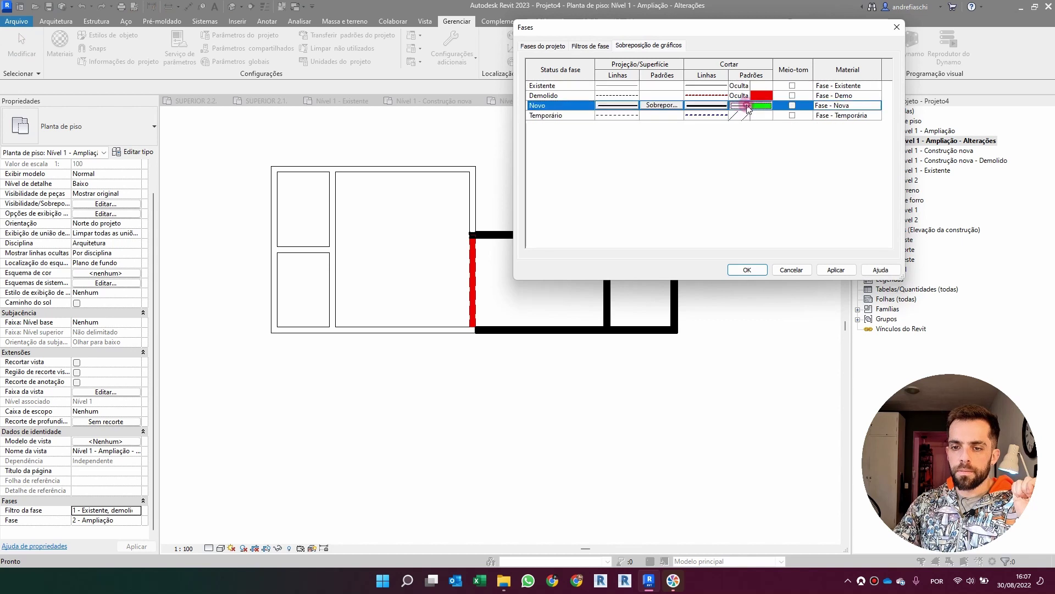
{"action": "left_click", "coordinate": [747, 105]}
{"action": "left_click", "coordinate": [714, 134]}
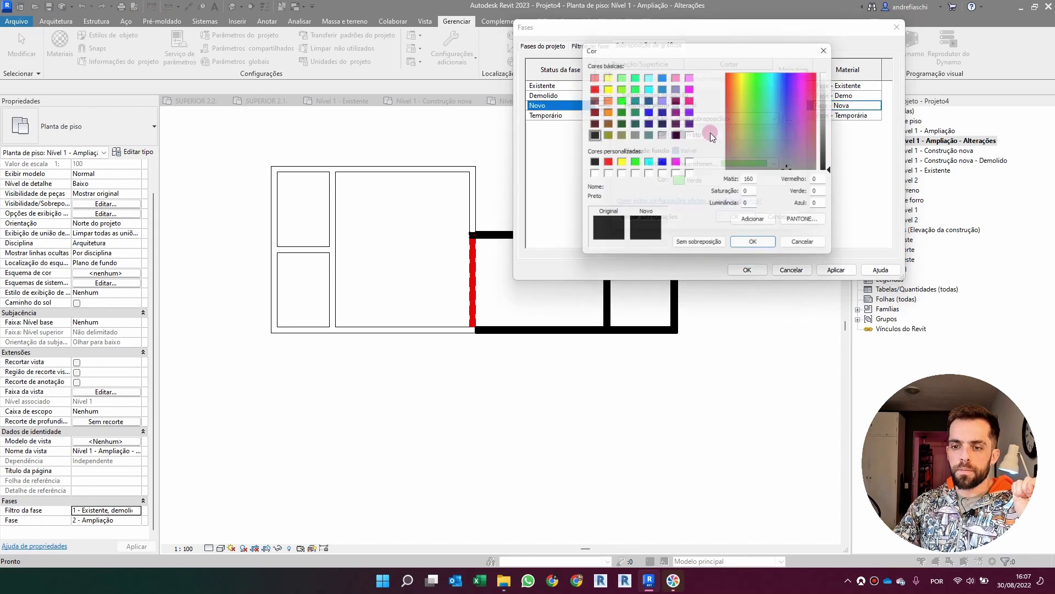
{"action": "left_click", "coordinate": [811, 248]}
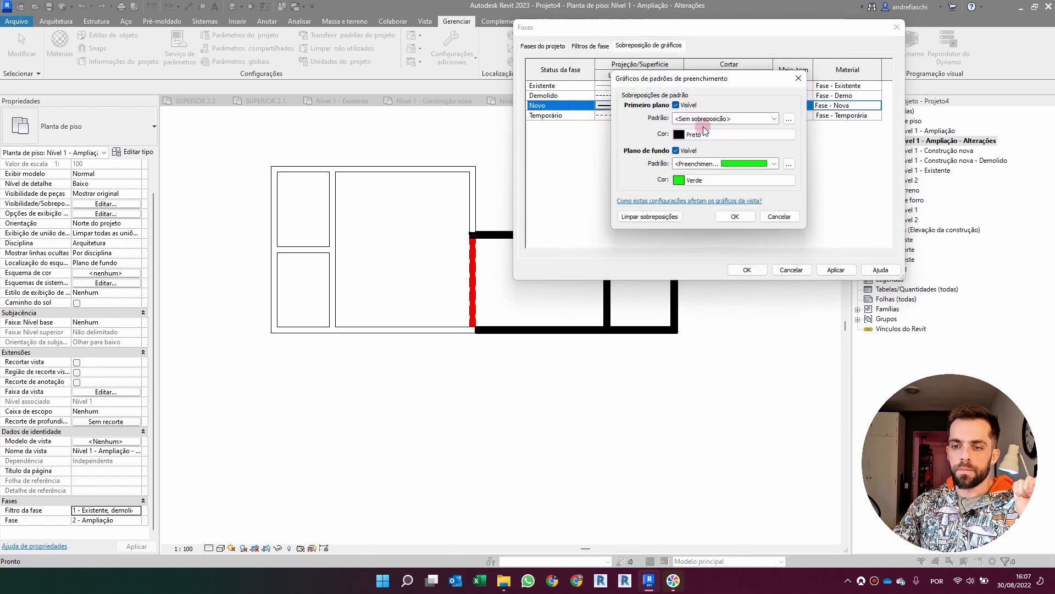
{"action": "left_click", "coordinate": [686, 105]}
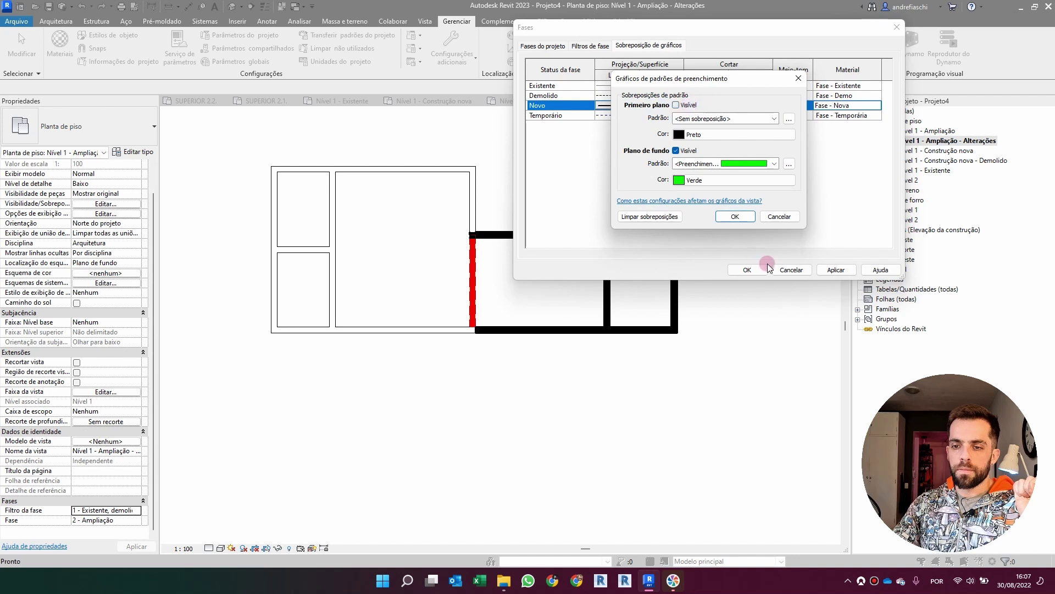
{"action": "left_click", "coordinate": [736, 216]}
{"action": "left_click", "coordinate": [835, 270]}
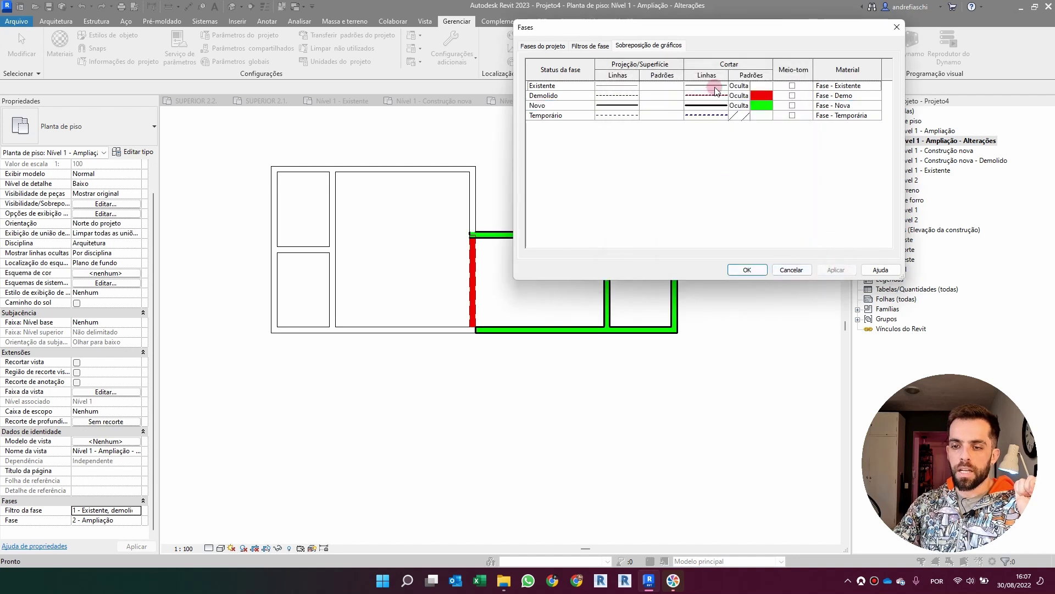
Review the cut fill pattern settings of the Novo status.
{"action": "left_click", "coordinate": [736, 105]}
{"action": "left_click", "coordinate": [738, 106]}
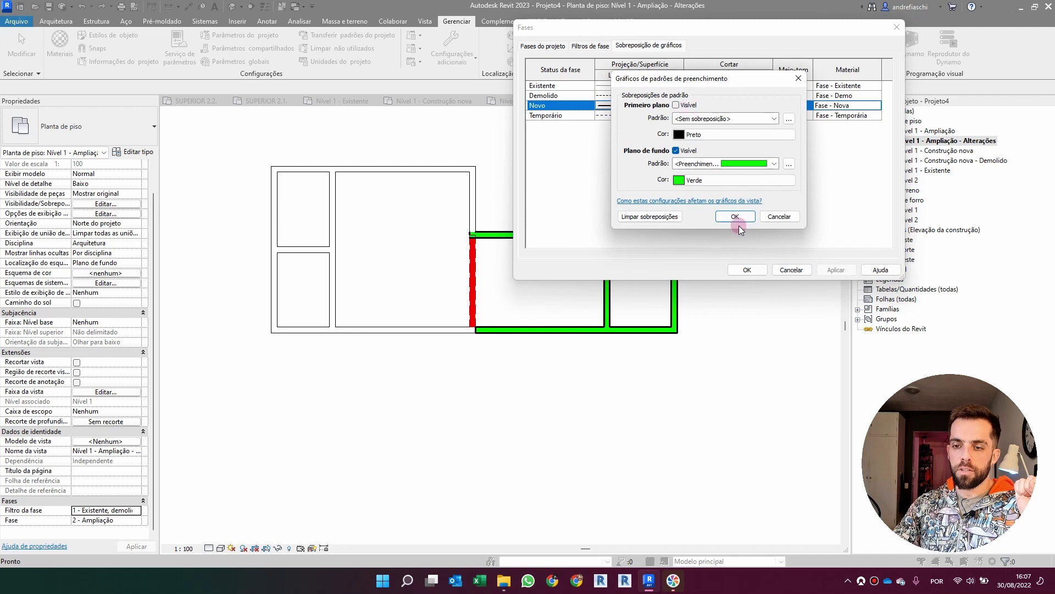
{"action": "left_click", "coordinate": [736, 217]}
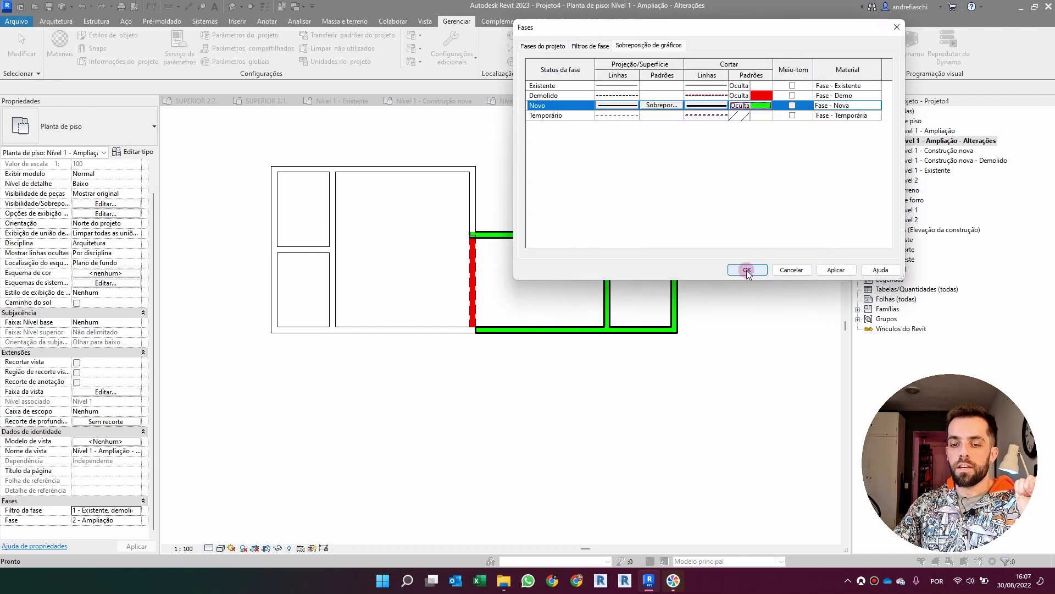
Accept the phase graphic overrides and check the walls in the Nível 1 - Ampliação - Alterações plan.
{"action": "left_click", "coordinate": [747, 270]}
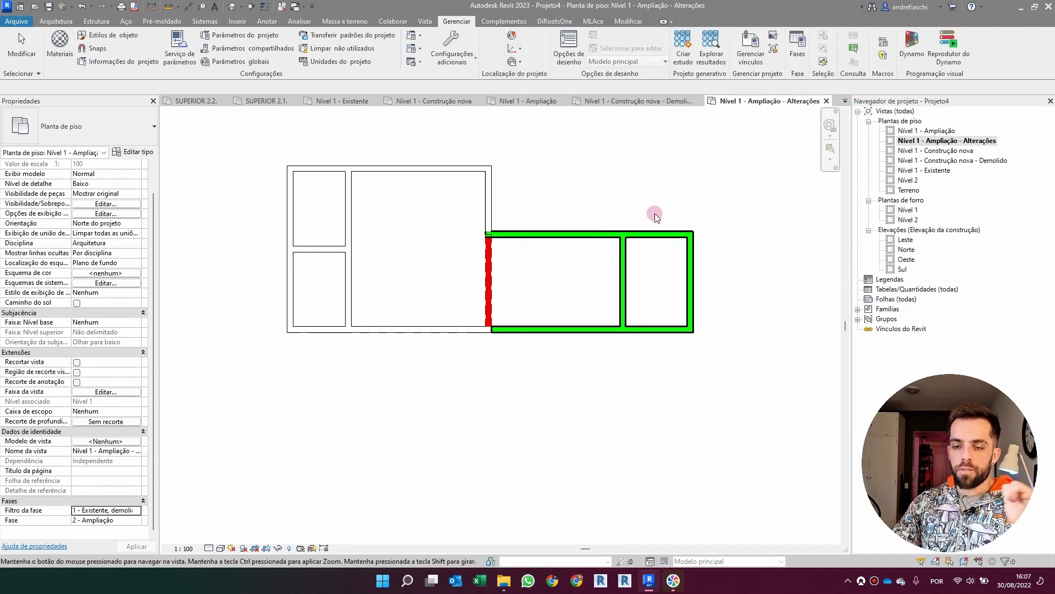
{"action": "scroll", "coordinate": [674, 207], "scroll_direction": "down", "scroll_amount": 1}
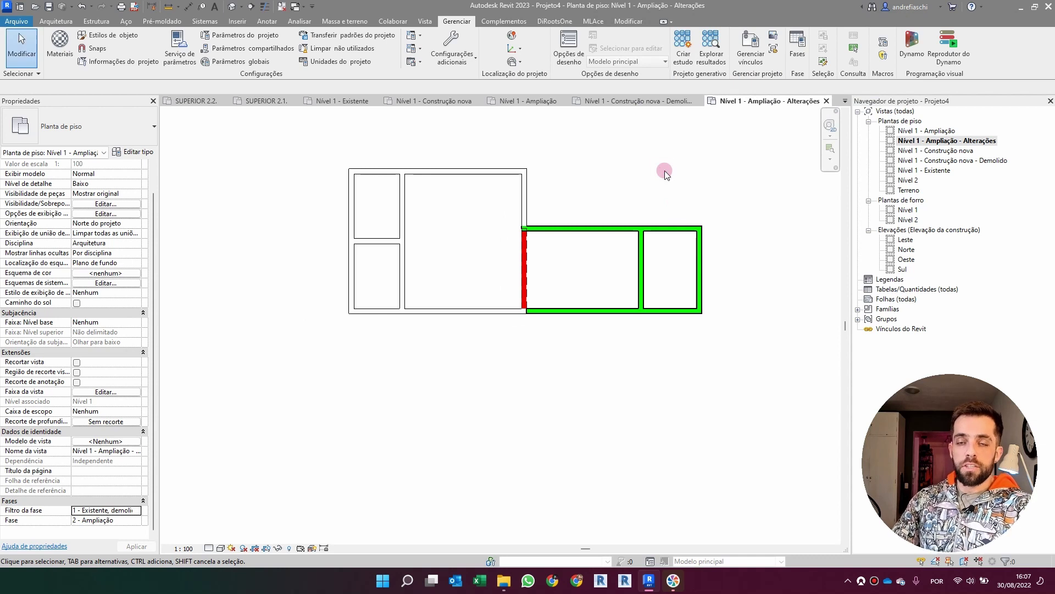
{"action": "middle_click_drag", "start_coordinate": [699, 183], "coordinate": [703, 185]}
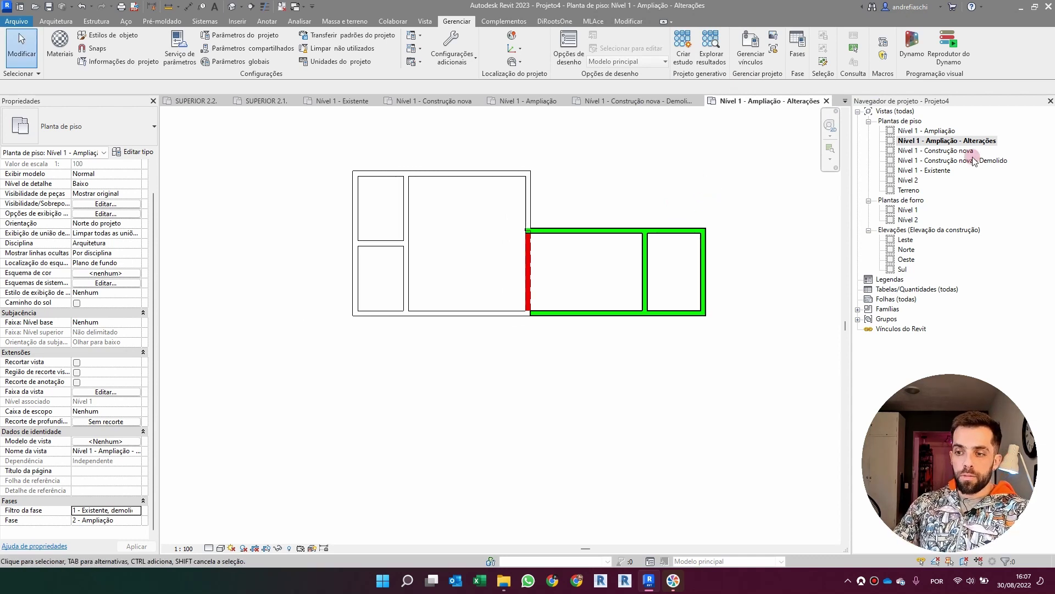
Compare the Nível 1 - Construção nova - Demolido plan with the Nível 1 - Ampliação - Alterações plan.
{"action": "double_click", "coordinate": [973, 163]}
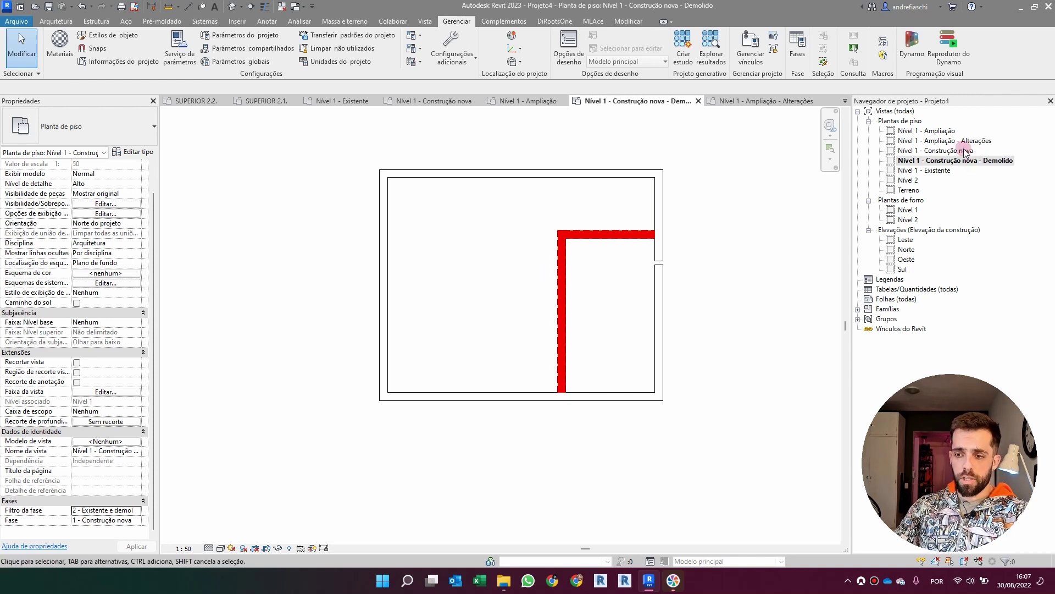
{"action": "right_click", "coordinate": [974, 164]}
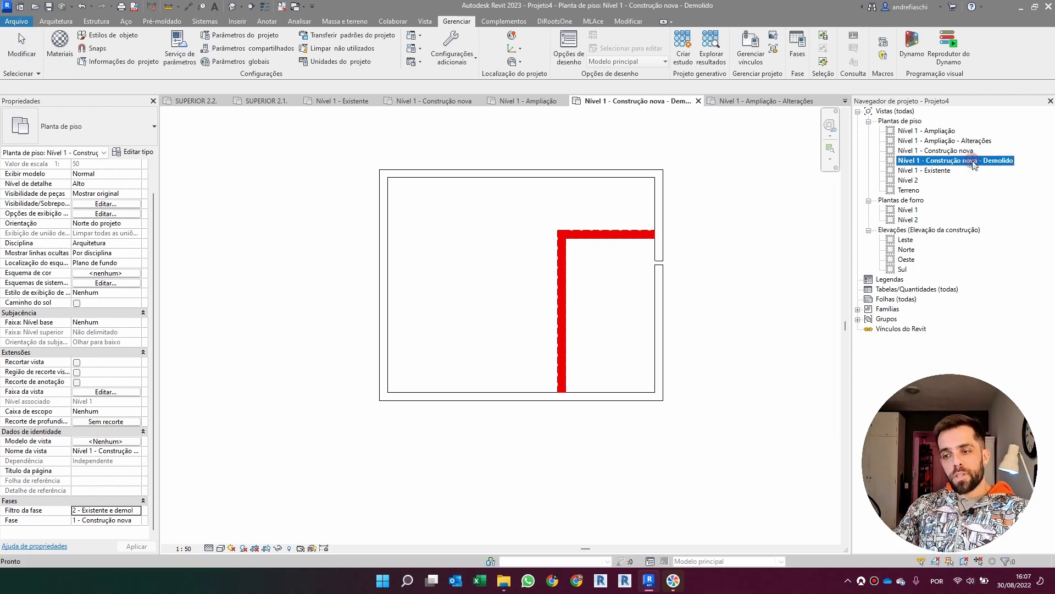
{"action": "mouse_move", "coordinate": [935, 252]}
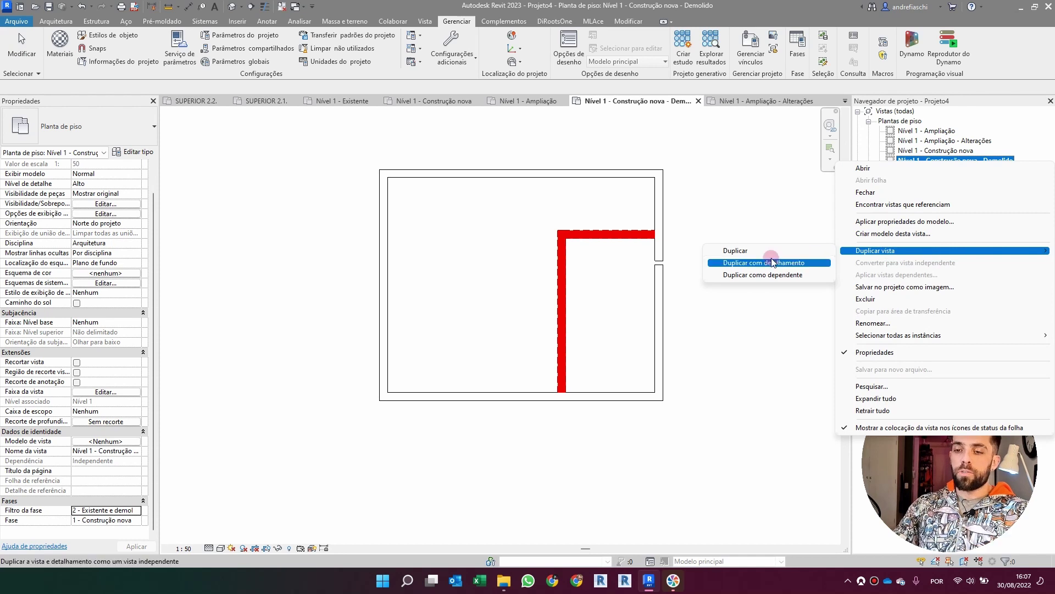
{"action": "left_click", "coordinate": [973, 141]}
{"action": "double_click", "coordinate": [974, 141]}
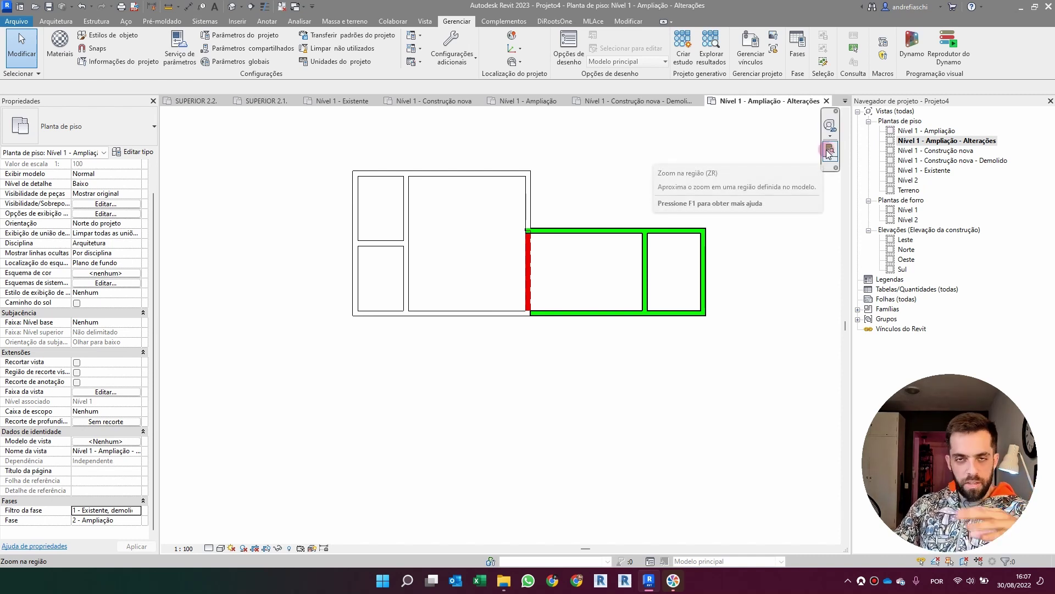
Duplicate the Nível 1 - Construção nova - Demolido floor plan without detailing.
{"action": "double_click", "coordinate": [978, 161]}
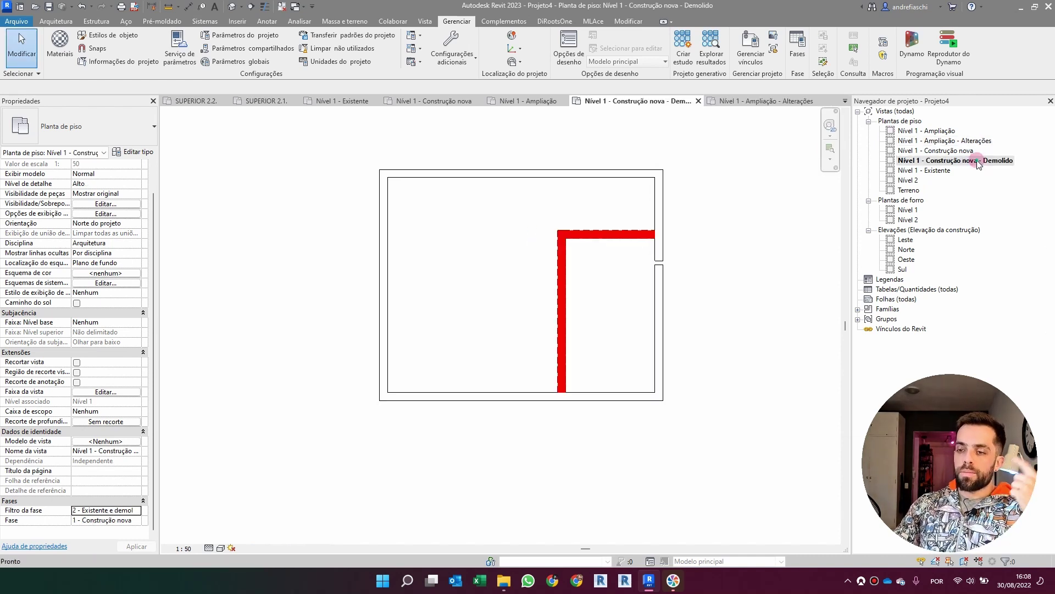
{"action": "right_click", "coordinate": [979, 160]}
{"action": "mouse_move", "coordinate": [896, 252]}
{"action": "left_click", "coordinate": [791, 250]}
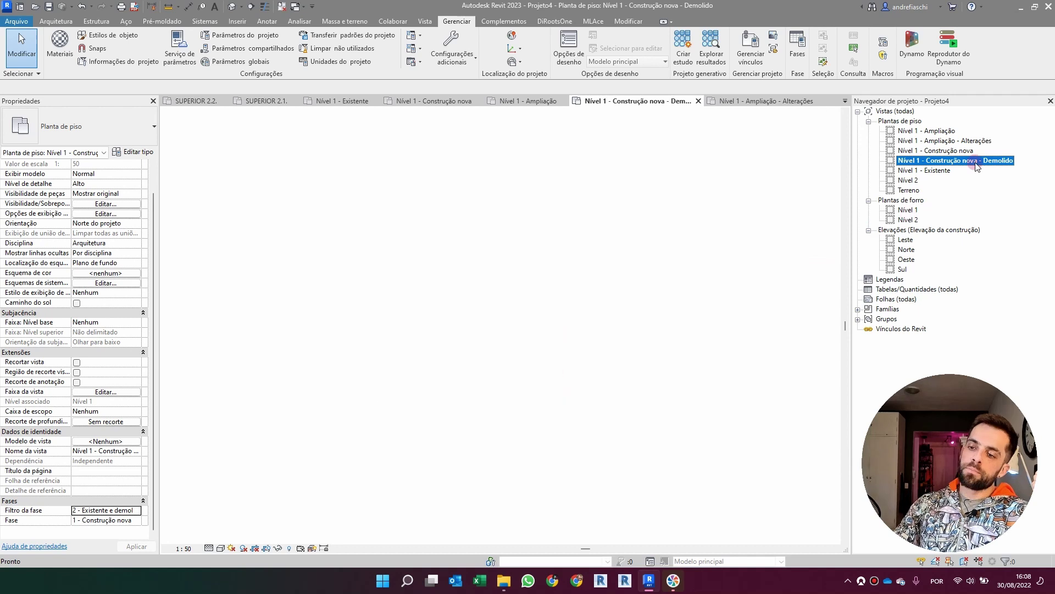
Rename the duplicated floor plan as Nível 1 - Construção nova - Construído.
{"action": "left_click", "coordinate": [992, 171]}
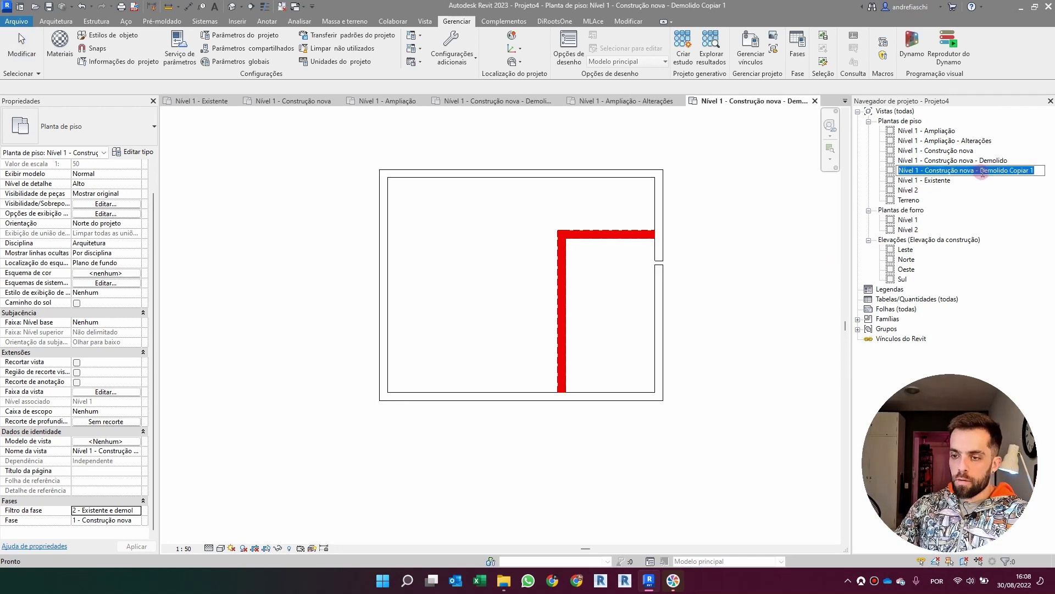
{"action": "left_click_drag", "start_coordinate": [980, 171], "coordinate": [1051, 172]}
{"action": "type", "text": "cons"}
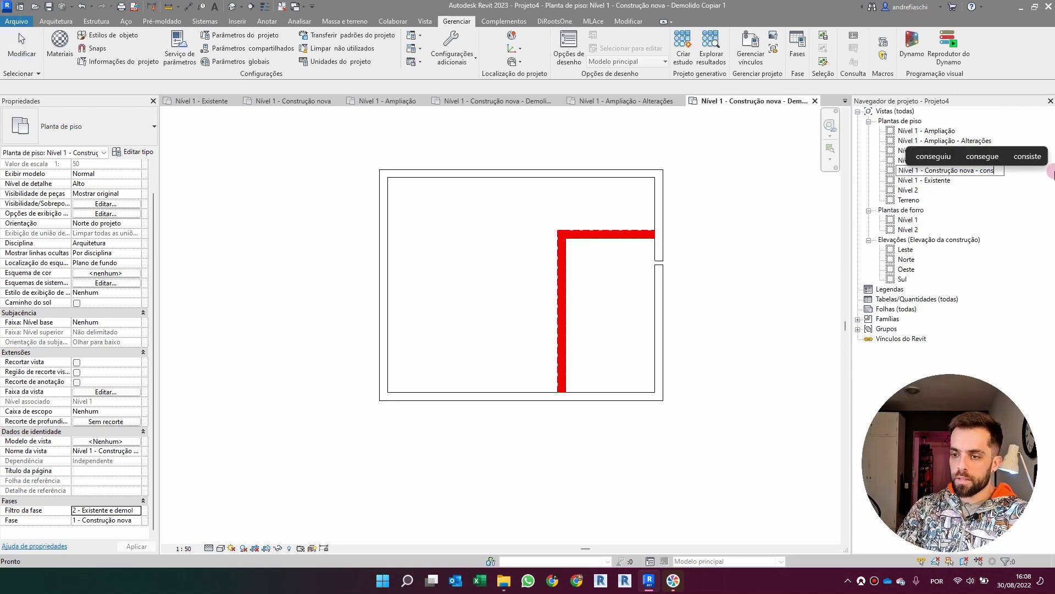
{"action": "type", "text": "nstr"}
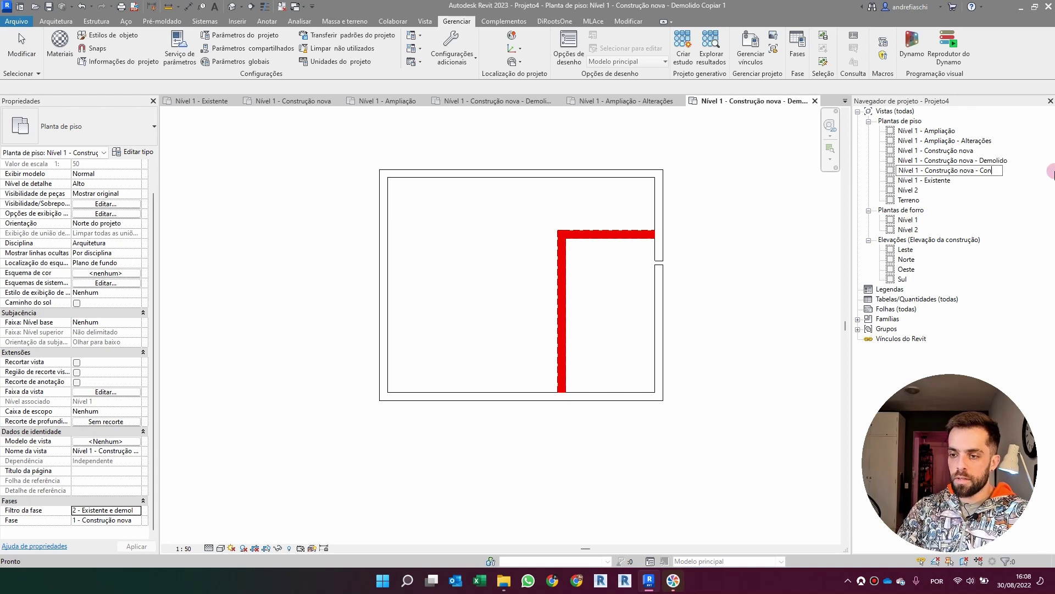
{"action": "type", "text": "uído"}
{"action": "key", "text": "Return"}
{"action": "left_click", "coordinate": [771, 212]}
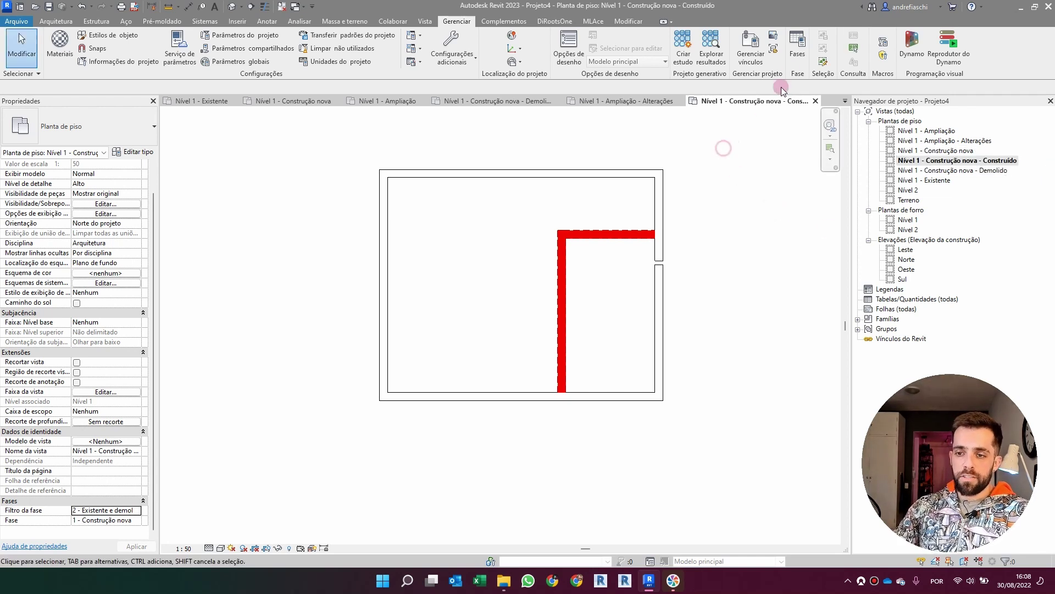
Create a new phase filter named 3 - Existente e construído.
{"action": "left_click", "coordinate": [798, 48]}
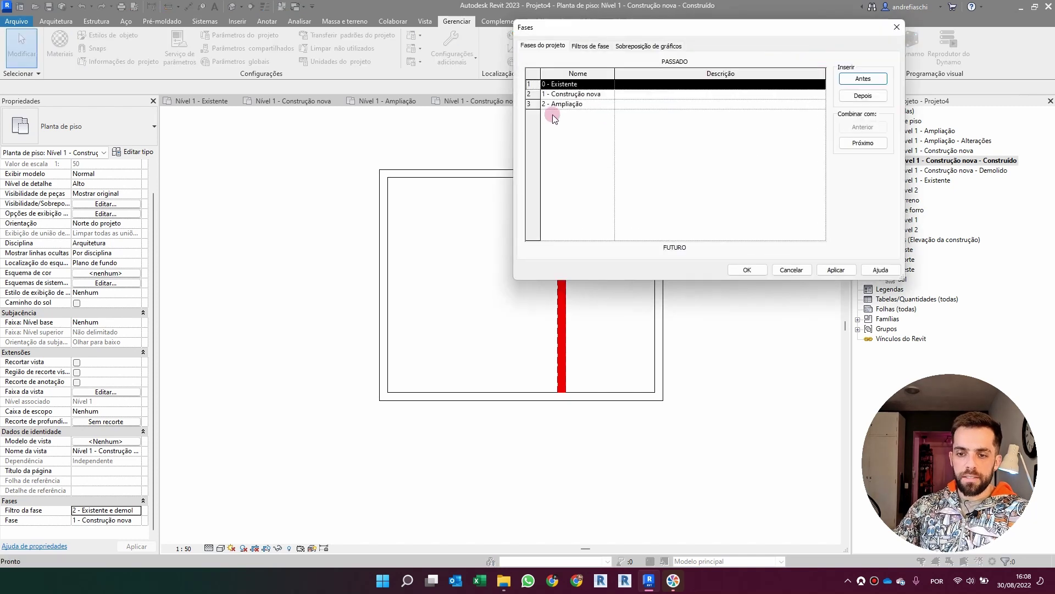
{"action": "left_click", "coordinate": [594, 50]}
{"action": "left_click", "coordinate": [683, 245]}
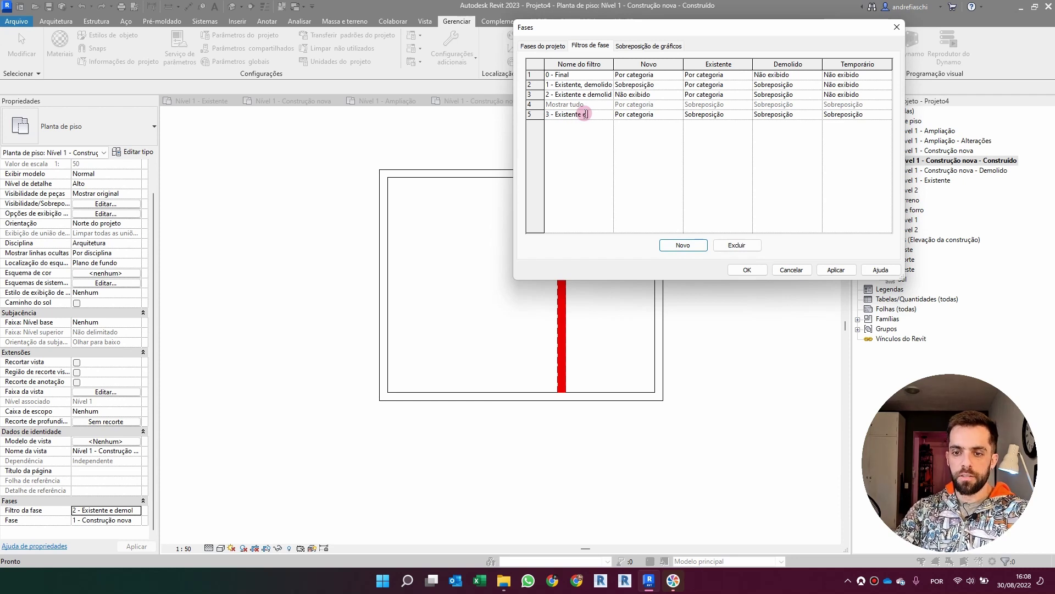
{"action": "key", "text": "Tab"}
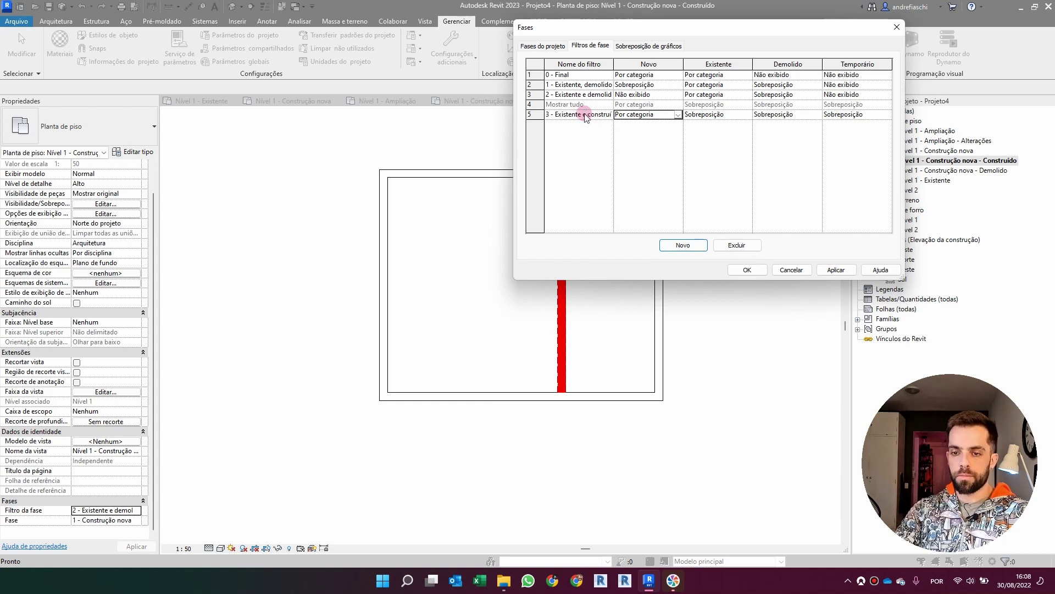
Set filter 3's Novo to Sobreposição, Existente to Por categoria, and Demolido and Temporário to Não exibido, and accept the phase settings.
{"action": "left_click", "coordinate": [678, 115]}
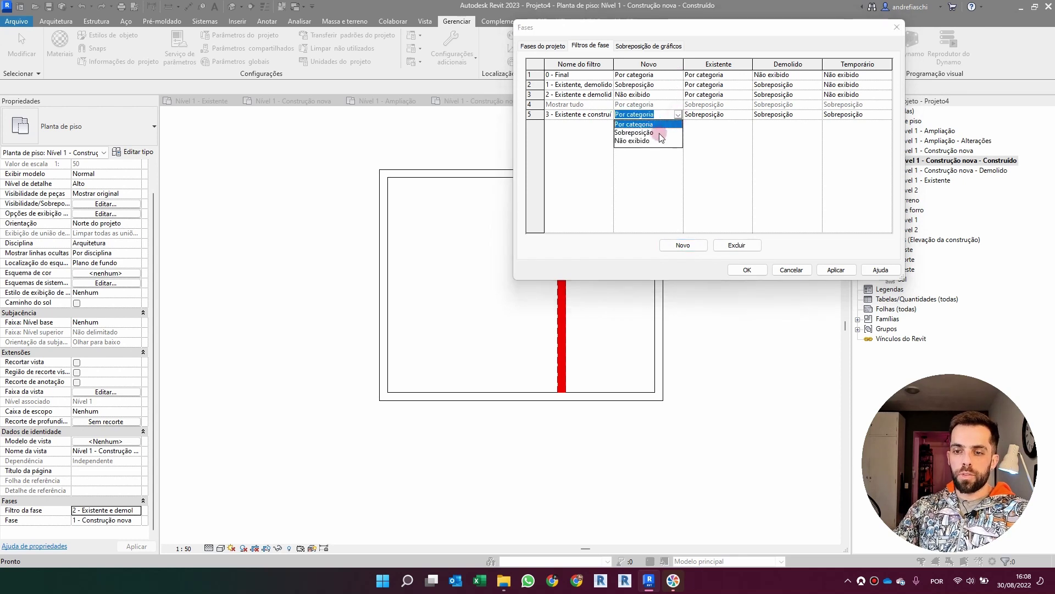
{"action": "left_click", "coordinate": [654, 133]}
{"action": "left_click", "coordinate": [747, 115]}
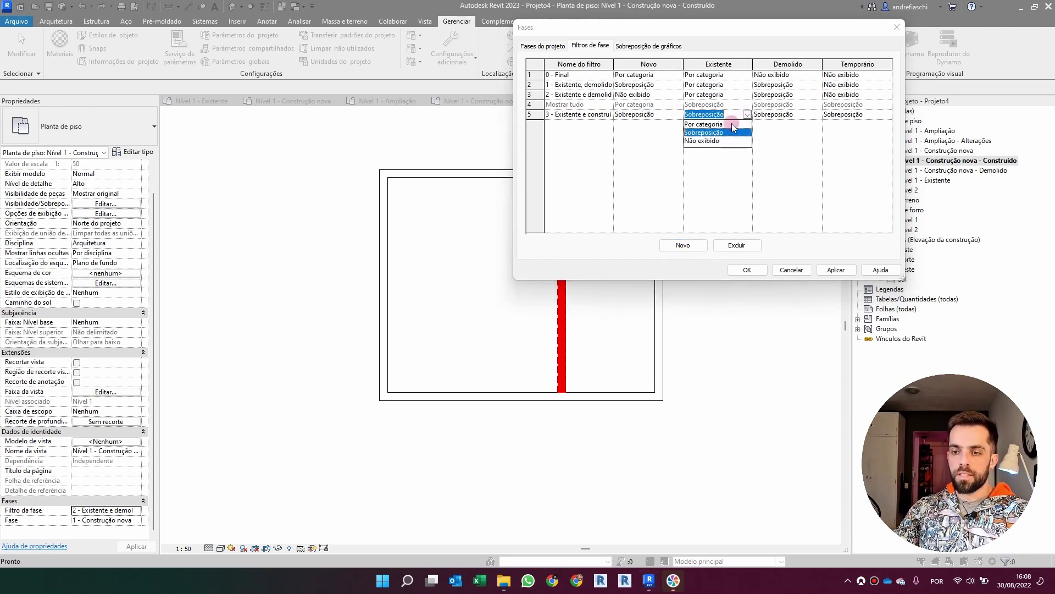
{"action": "left_click", "coordinate": [727, 124]}
{"action": "left_click", "coordinate": [817, 114]}
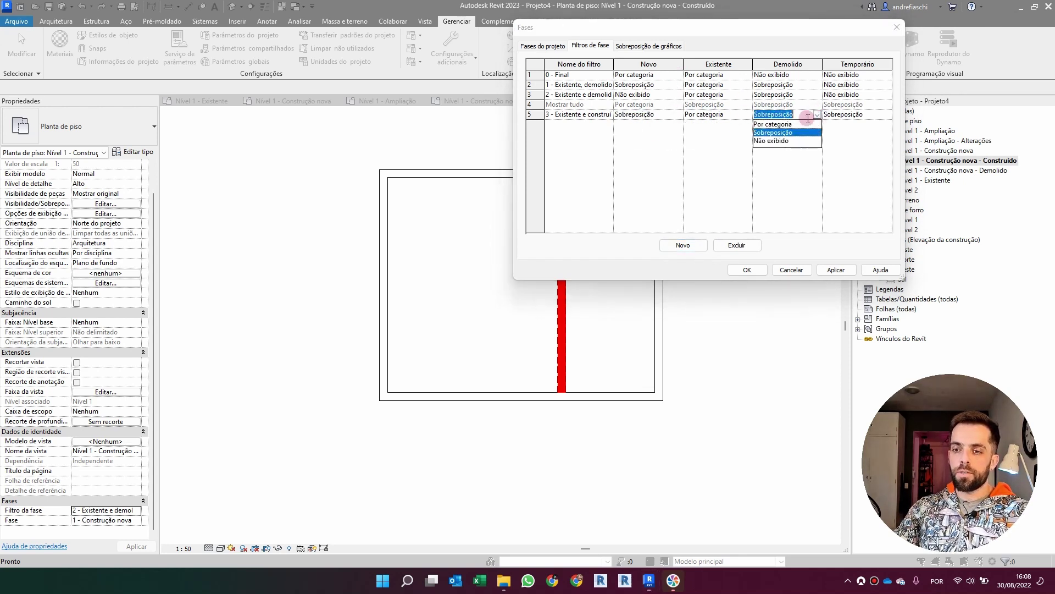
{"action": "left_click", "coordinate": [792, 142]}
{"action": "left_click", "coordinate": [883, 116]}
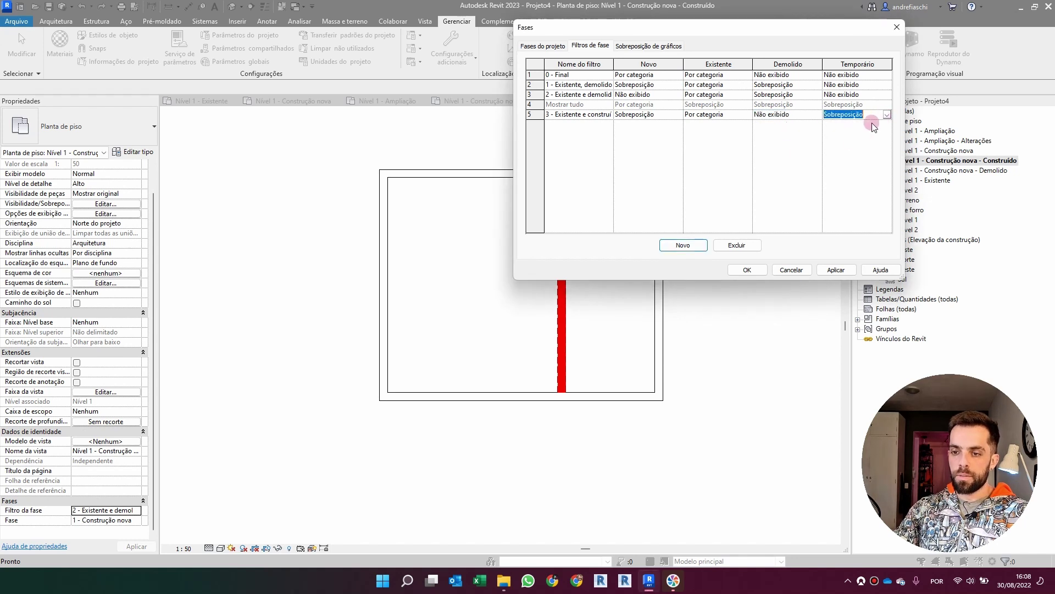
{"action": "left_click", "coordinate": [886, 115]}
{"action": "left_click", "coordinate": [841, 142]}
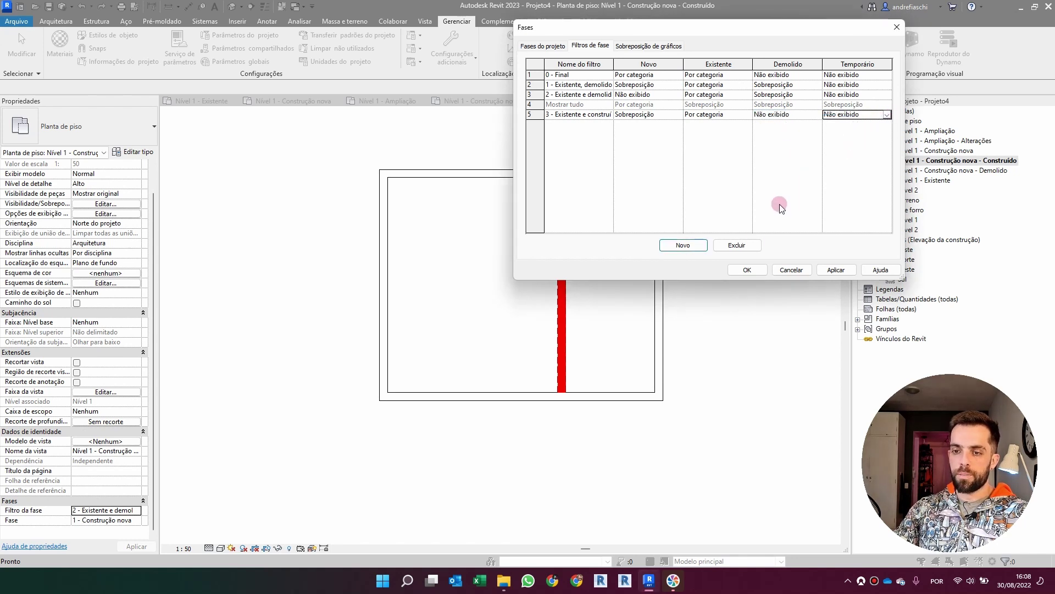
{"action": "left_click", "coordinate": [748, 268]}
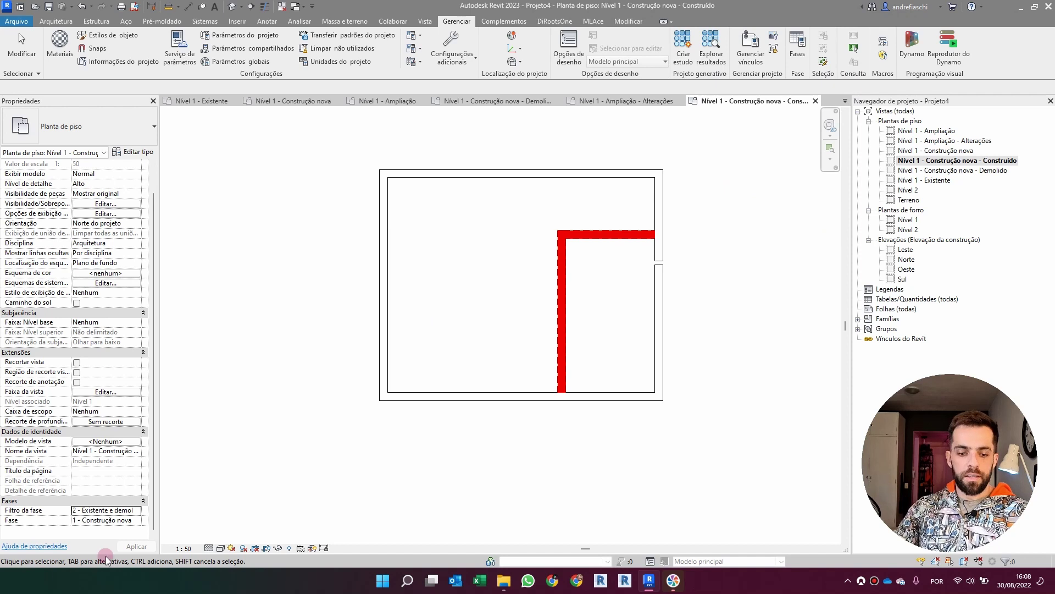
Apply the phase filter 3 - Existente e construído to the Construído plan and set its visual style to Cores consistentes.
{"action": "left_click", "coordinate": [134, 510]}
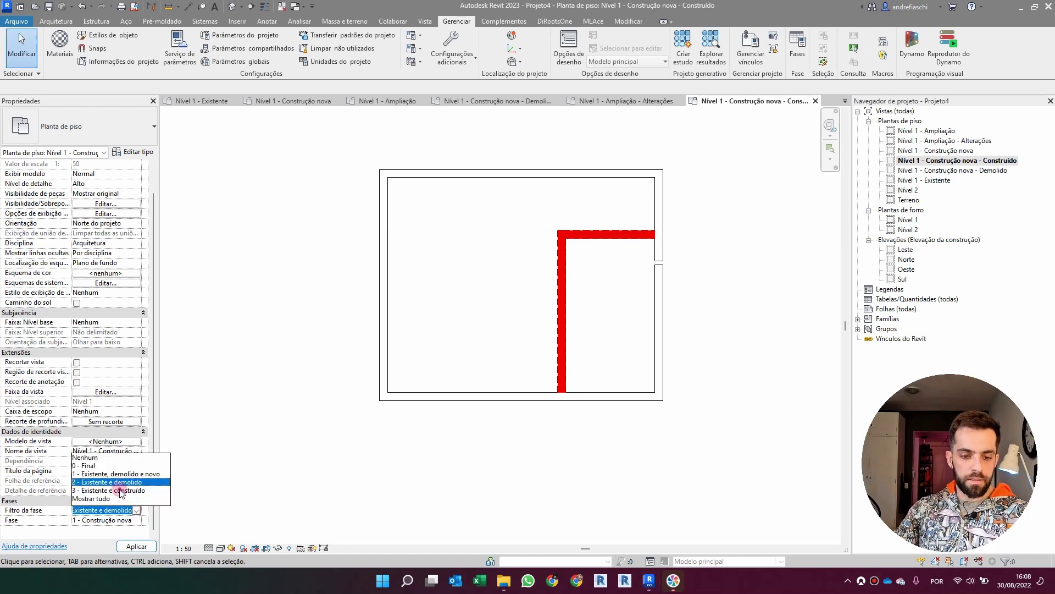
{"action": "left_click", "coordinate": [121, 490]}
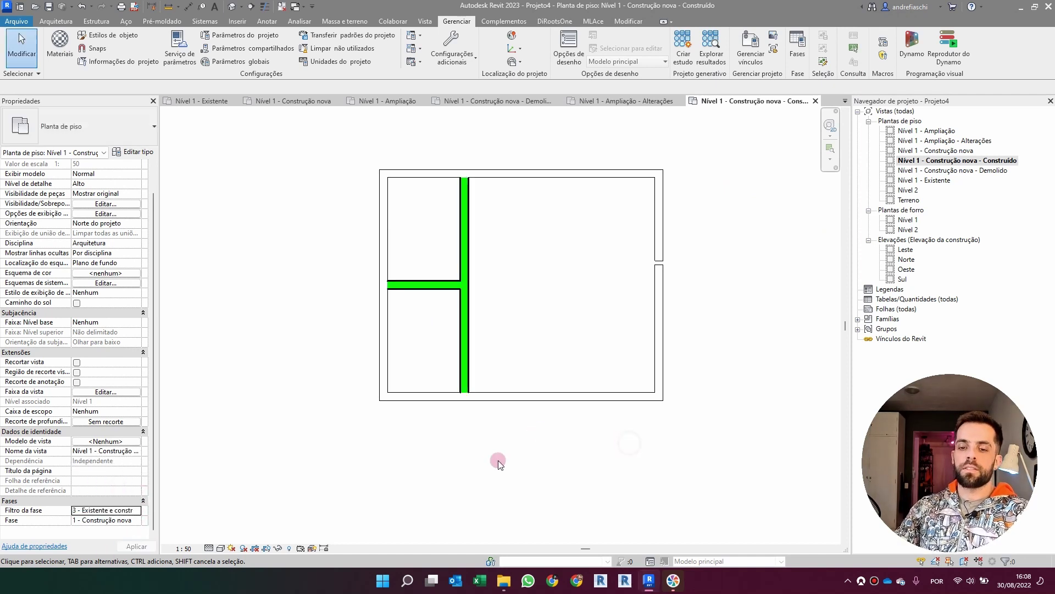
{"action": "scroll", "coordinate": [509, 448], "scroll_direction": "down", "scroll_amount": 2}
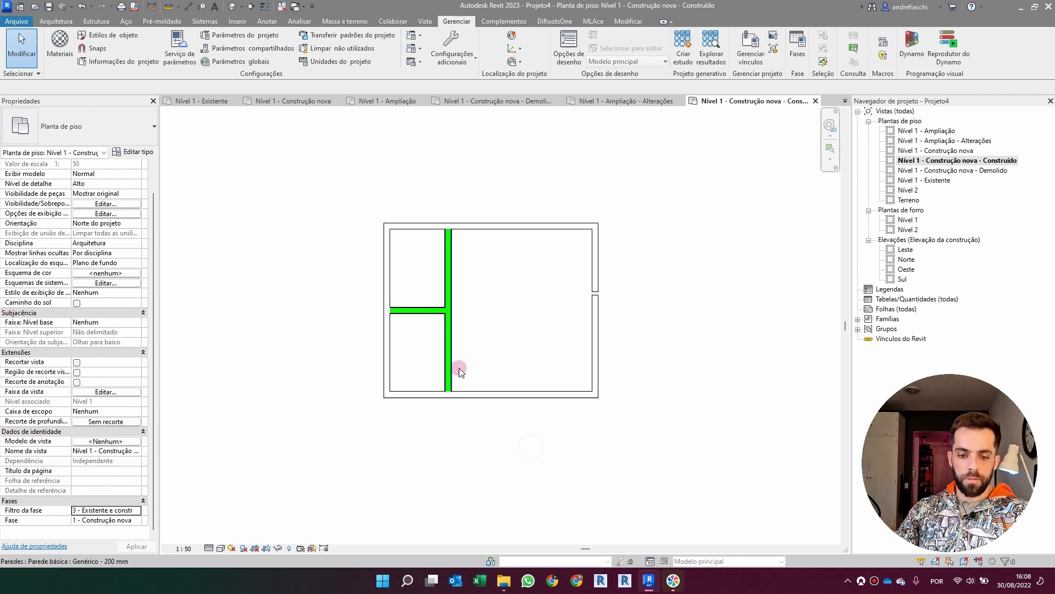
{"action": "middle_click_drag", "start_coordinate": [535, 258], "coordinate": [530, 254]}
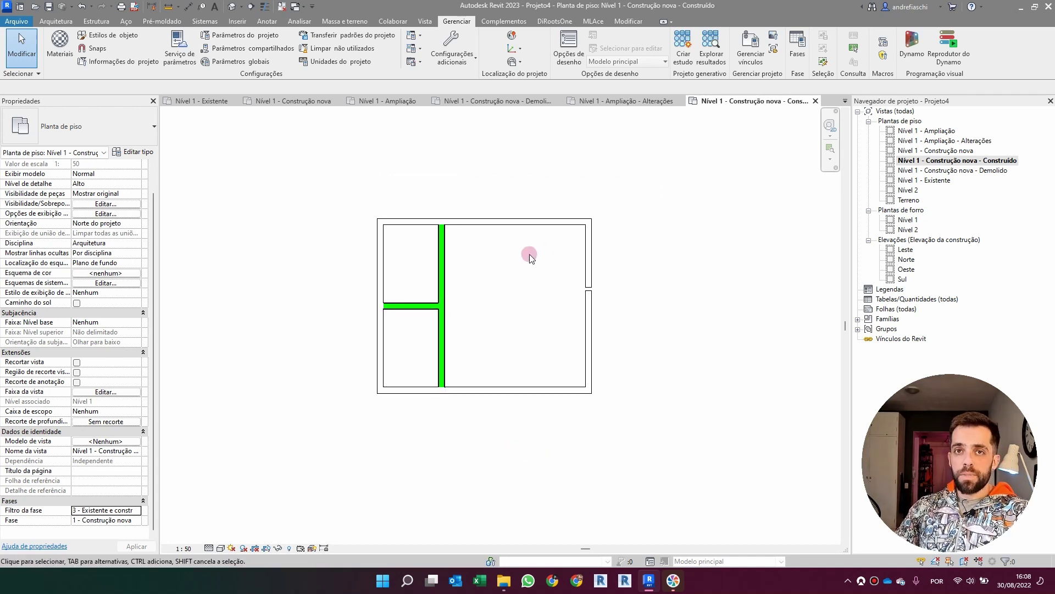
{"action": "mouse_move", "coordinate": [672, 223]}
{"action": "middle_mouse_down"}
{"action": "mouse_move", "coordinate": [700, 181]}
{"action": "mouse_move", "coordinate": [684, 214]}
{"action": "middle_mouse_up"}
{"action": "left_click", "coordinate": [222, 548]}
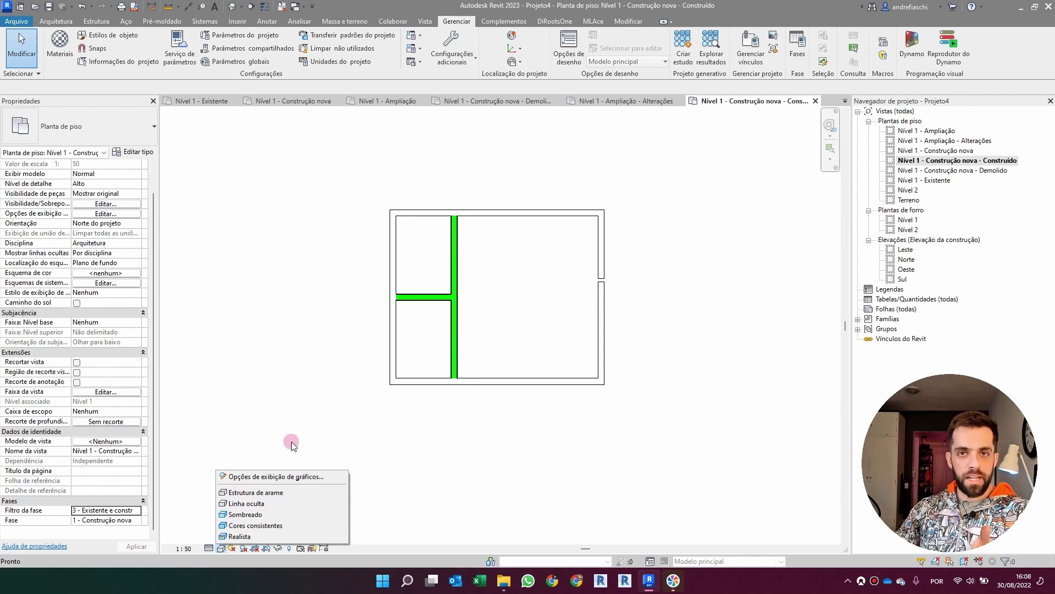
{"action": "left_click", "coordinate": [270, 527]}
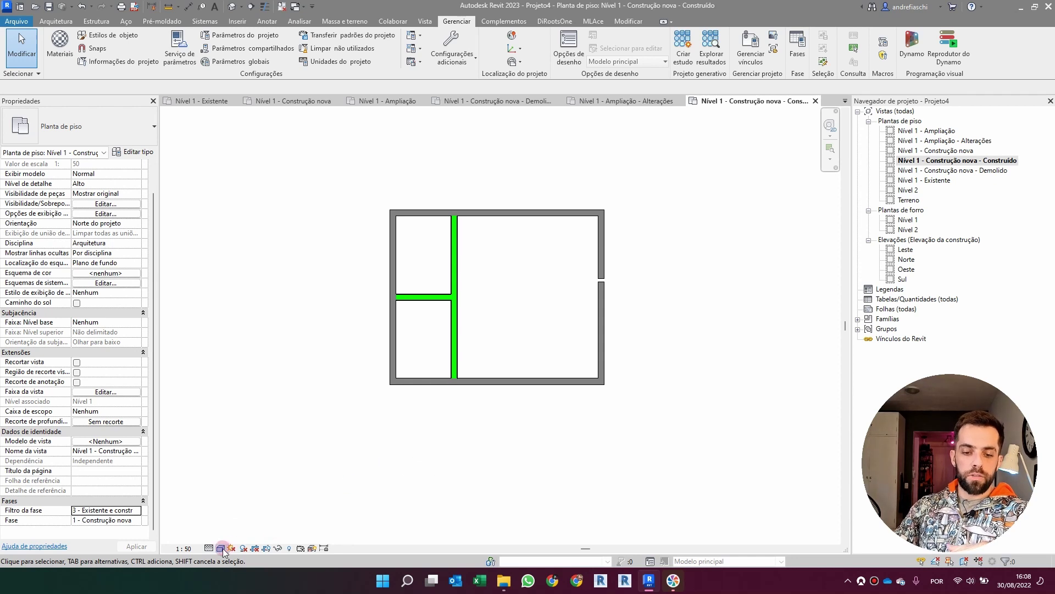
Change the lower horizontal exterior wall's type to CW 102-85-215p and check its layers in the plan.
{"action": "left_click", "coordinate": [495, 381]}
{"action": "left_click", "coordinate": [77, 122]}
{"action": "scroll", "coordinate": [76, 220], "scroll_direction": "down", "scroll_amount": 2}
{"action": "scroll", "coordinate": [80, 247], "scroll_direction": "up", "scroll_amount": 5}
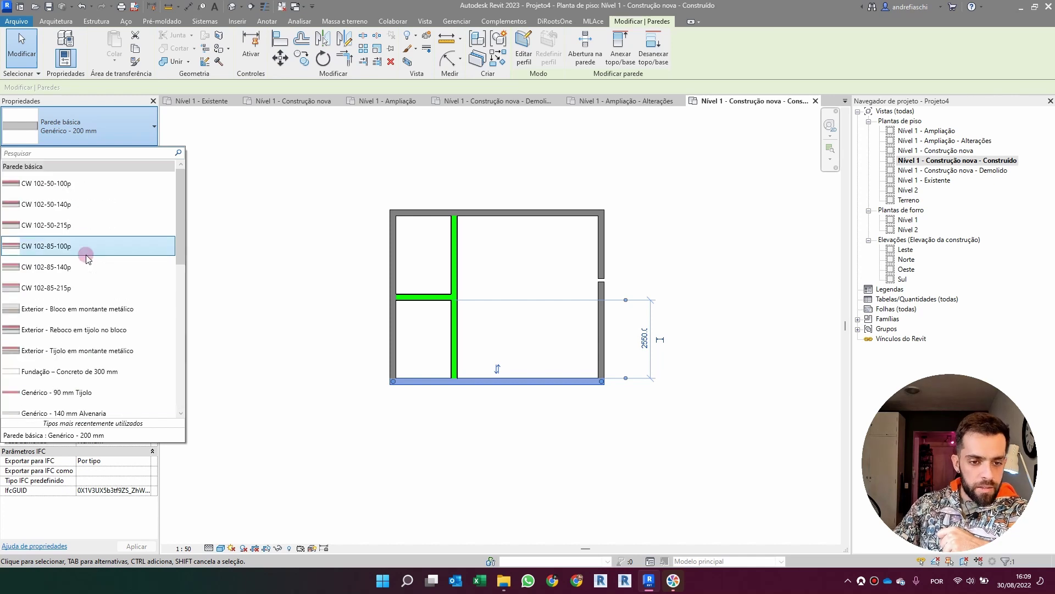
{"action": "left_click", "coordinate": [74, 288]}
{"action": "left_click", "coordinate": [547, 437]}
{"action": "scroll", "coordinate": [498, 393], "scroll_direction": "up", "scroll_amount": 3}
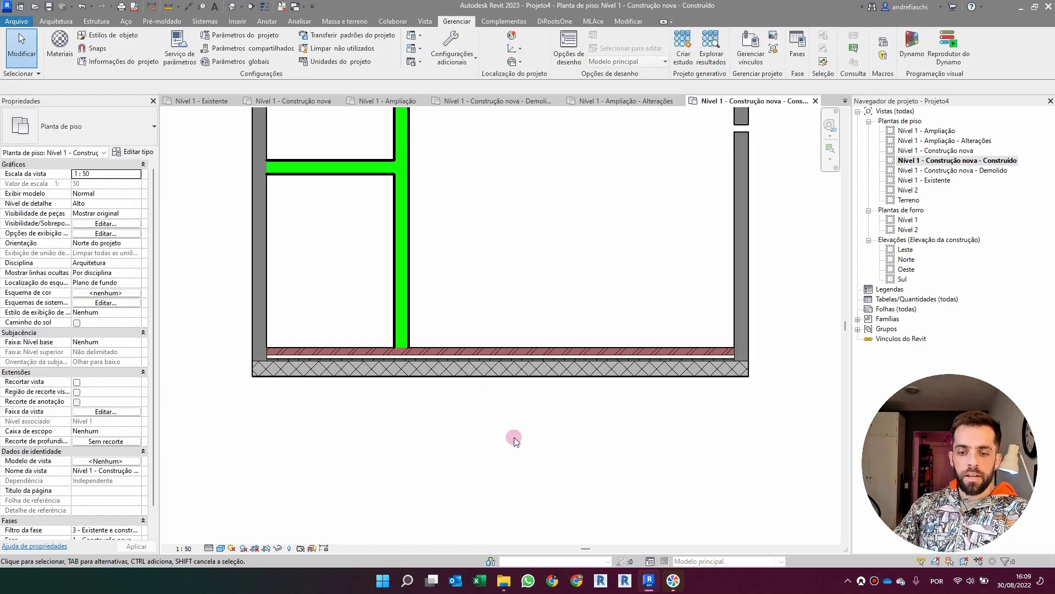
{"action": "scroll", "coordinate": [513, 437], "scroll_direction": "down", "scroll_amount": 3}
Match the lower exterior wall's type to the vertical new interior wall.
{"action": "key", "text": "m"}
{"action": "key", "text": "a"}
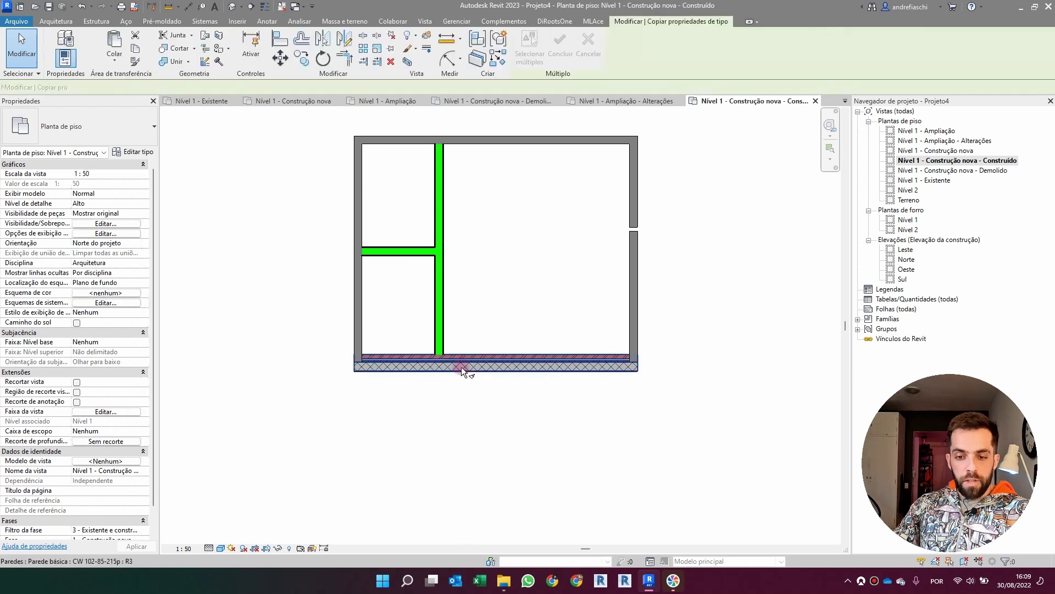
{"action": "left_click", "coordinate": [460, 367]}
{"action": "left_click", "coordinate": [440, 297]}
{"action": "key", "text": "Escape"}
{"action": "key", "text": "Escape"}
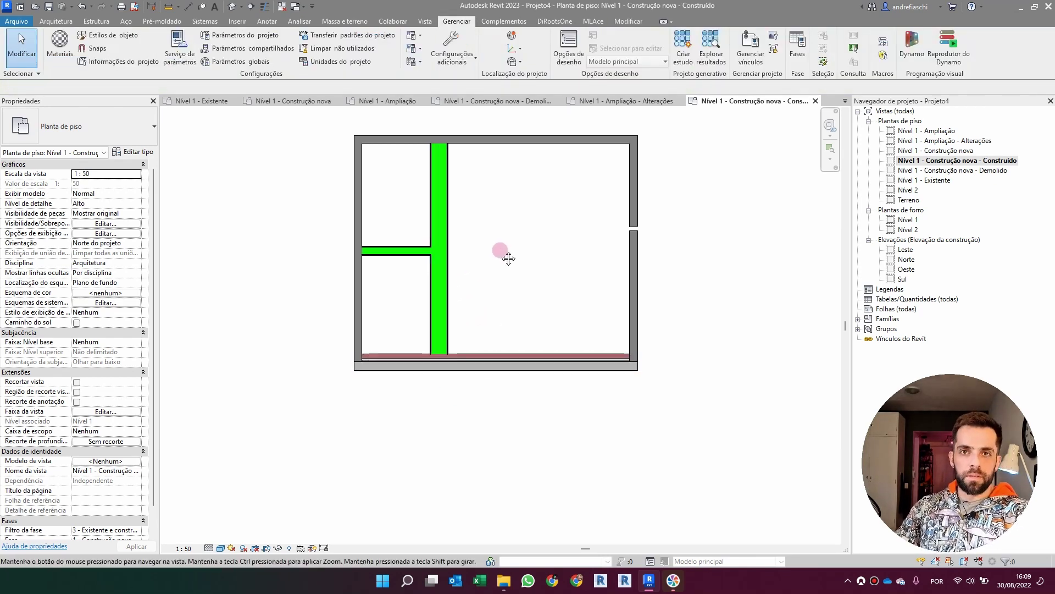
Select the vertical interior wall and the lower exterior wall to compare how their phase graphics display.
{"action": "left_click", "coordinate": [434, 298]}
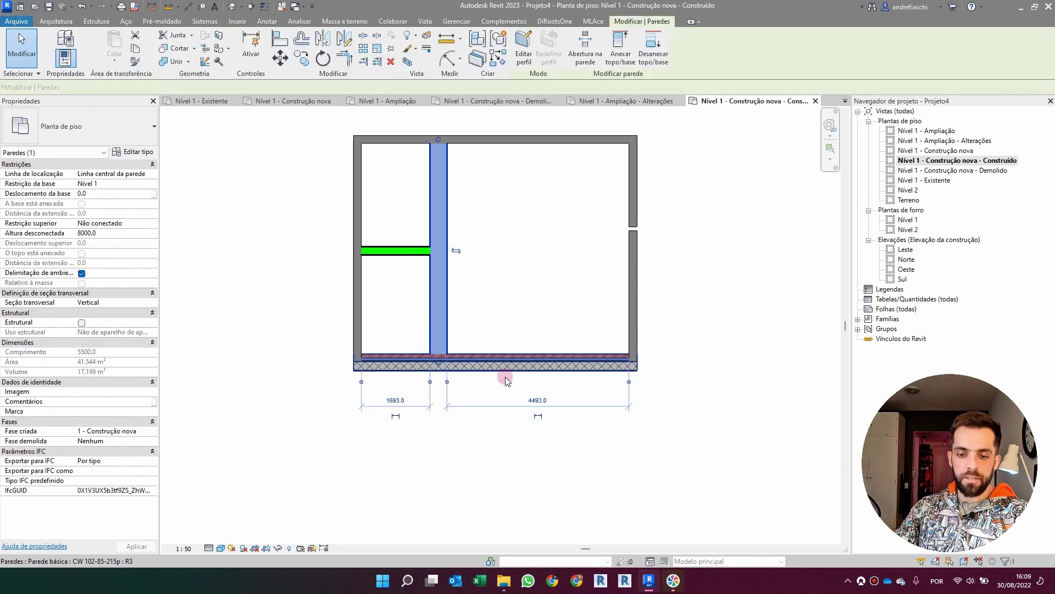
{"action": "left_click", "coordinate": [496, 357]}
{"action": "left_click", "coordinate": [465, 294]}
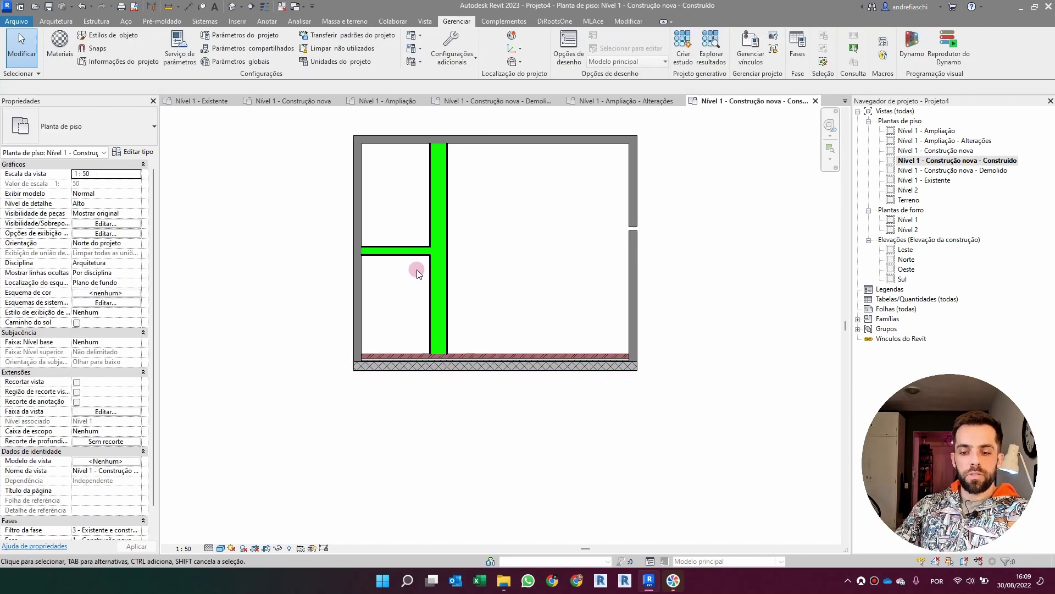
{"action": "mouse_move", "coordinate": [449, 315]}
{"action": "middle_mouse_down"}
{"action": "mouse_move", "coordinate": [407, 344]}
{"action": "mouse_move", "coordinate": [431, 384]}
{"action": "middle_mouse_up"}
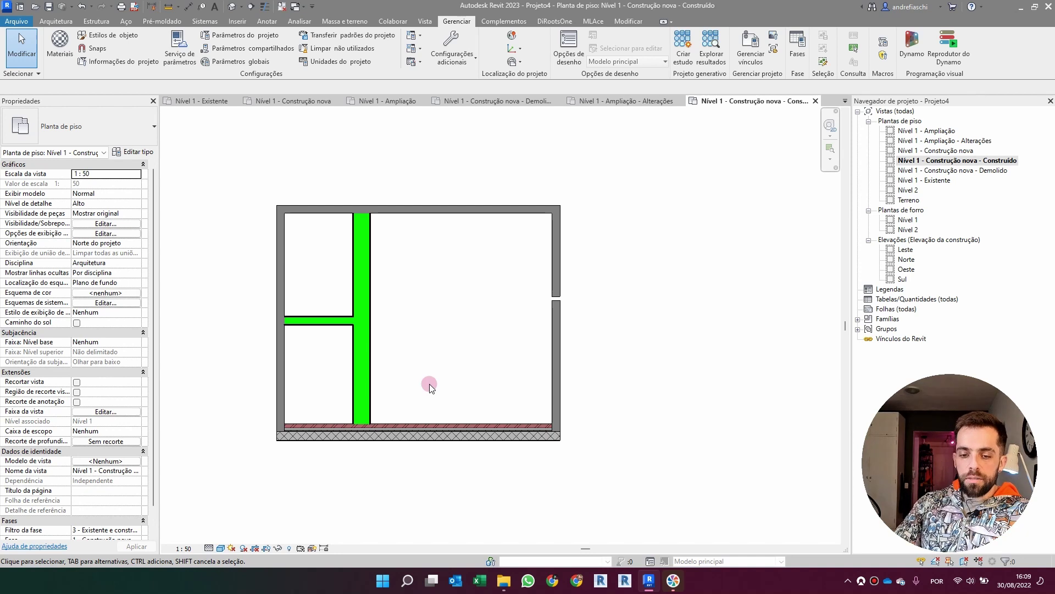
Open the default 3D view of the model.
{"action": "middle_click_drag", "start_coordinate": [436, 346], "coordinate": [482, 327]}
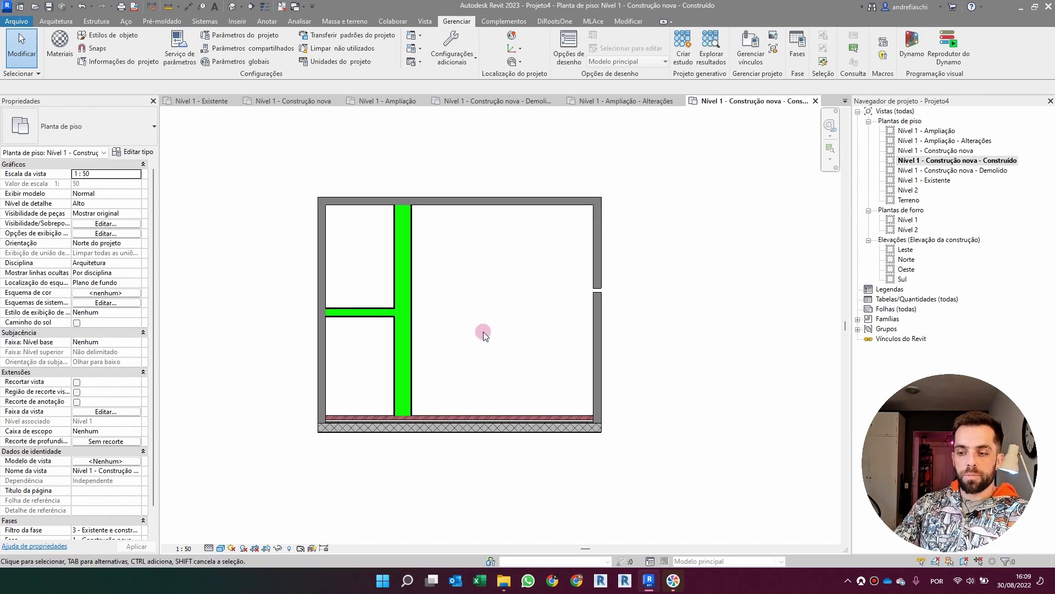
{"action": "scroll", "coordinate": [483, 316], "scroll_direction": "up", "scroll_amount": 2}
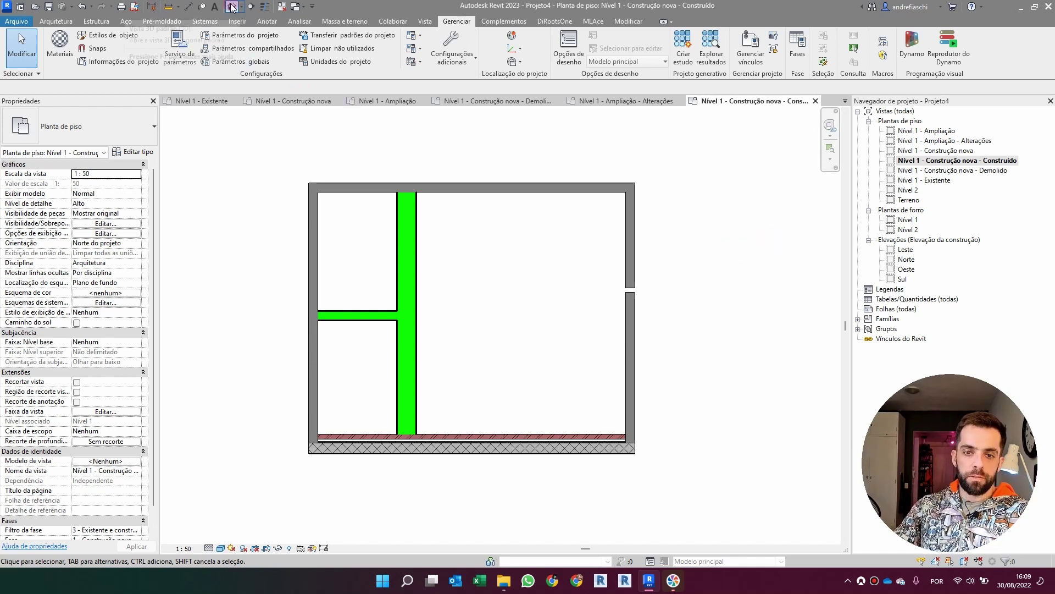
{"action": "middle_click_drag", "start_coordinate": [593, 206], "coordinate": [635, 201], "text": "shift"}
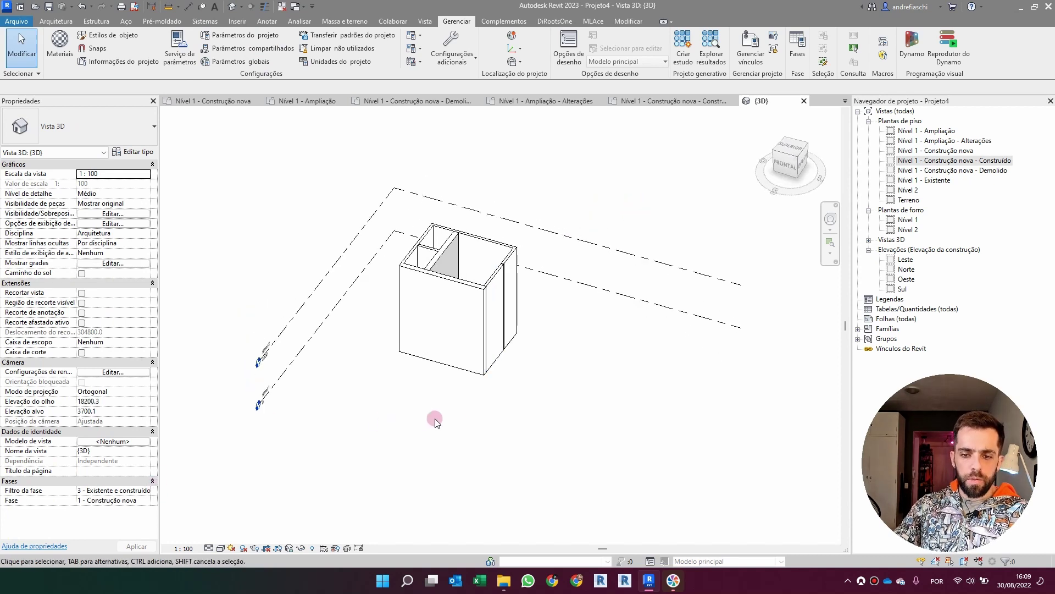
Select all visible walls in the 3D view and constrain their tops up to level Nível 2.
{"action": "middle_click_drag", "start_coordinate": [436, 419], "coordinate": [400, 302], "text": "shift"}
{"action": "left_click_drag", "start_coordinate": [562, 214], "coordinate": [337, 290]}
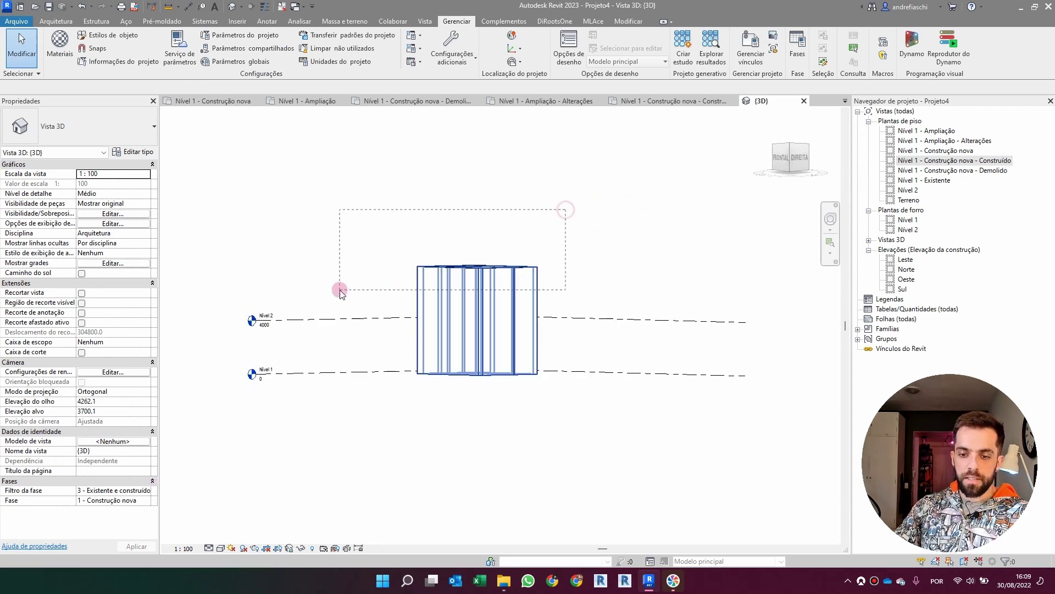
{"action": "left_click", "coordinate": [146, 223]}
{"action": "left_click", "coordinate": [148, 223]}
{"action": "left_click", "coordinate": [127, 252]}
{"action": "left_click", "coordinate": [516, 173]}
{"action": "middle_click_drag", "start_coordinate": [523, 183], "coordinate": [461, 410], "text": "shift"}
{"action": "scroll", "coordinate": [476, 377], "scroll_direction": "up", "scroll_amount": 2}
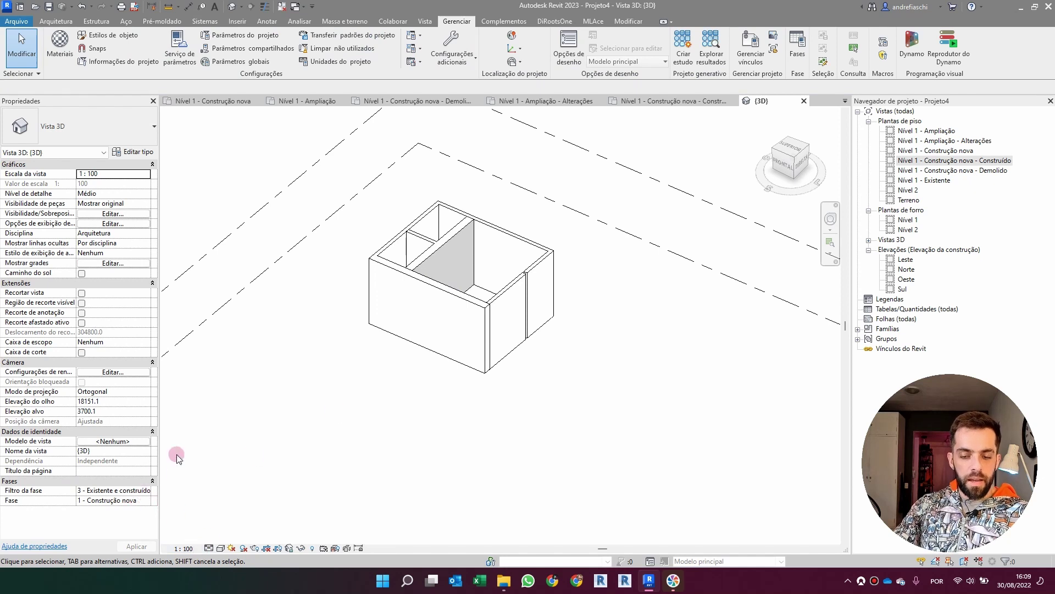
Change the 3D view's phase filter to the 1 - Existente, demolido option so demolished walls are included.
{"action": "left_click", "coordinate": [147, 490]}
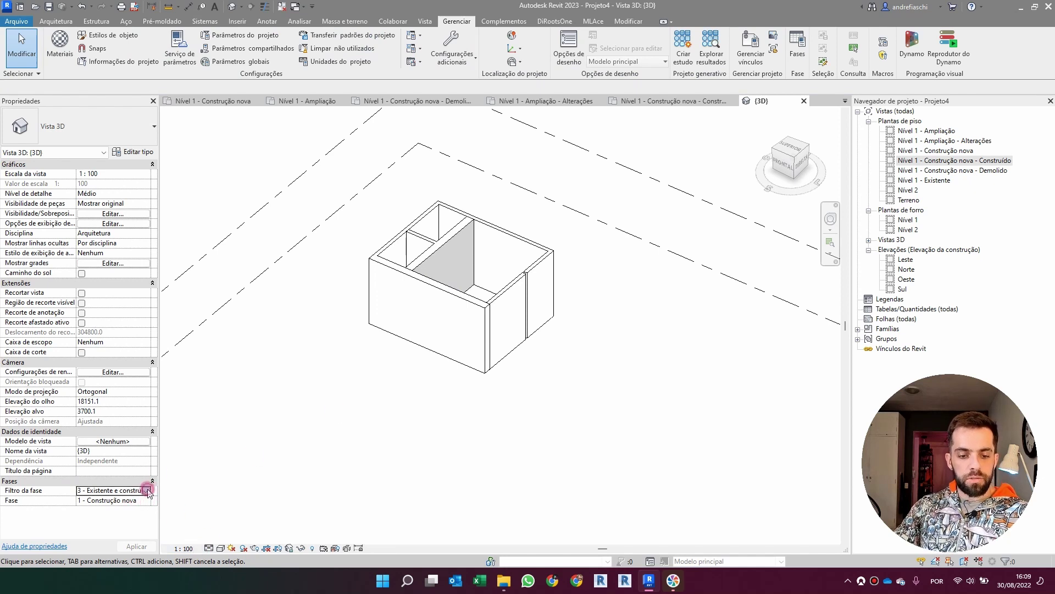
{"action": "left_click", "coordinate": [146, 489]}
{"action": "left_click", "coordinate": [139, 517]}
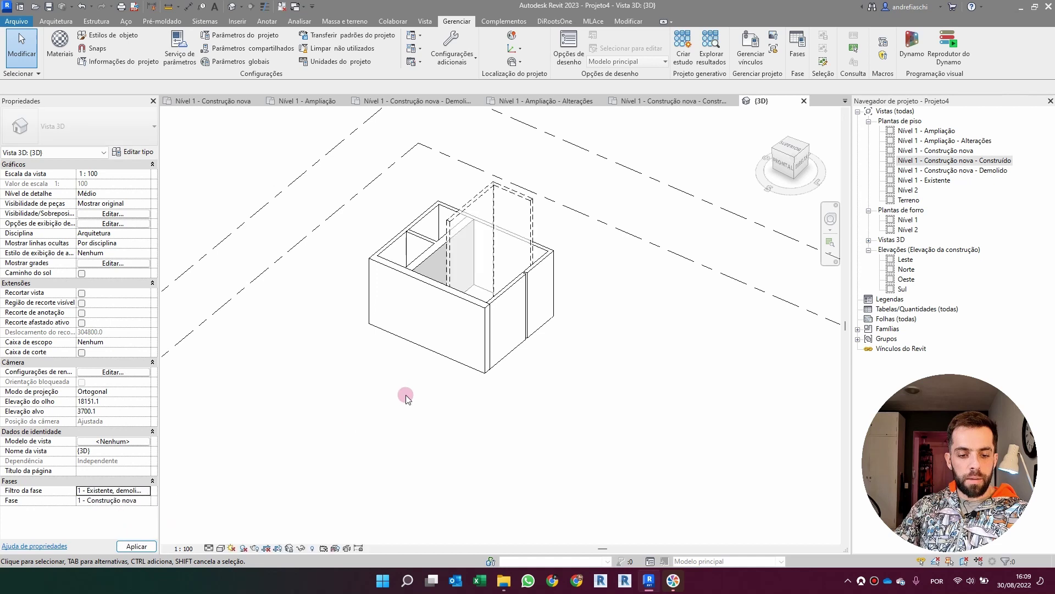
Select the two taller demolished walls and constrain their tops up to level Nível 2.
{"action": "middle_click_drag", "start_coordinate": [466, 335], "coordinate": [458, 230], "text": "shift"}
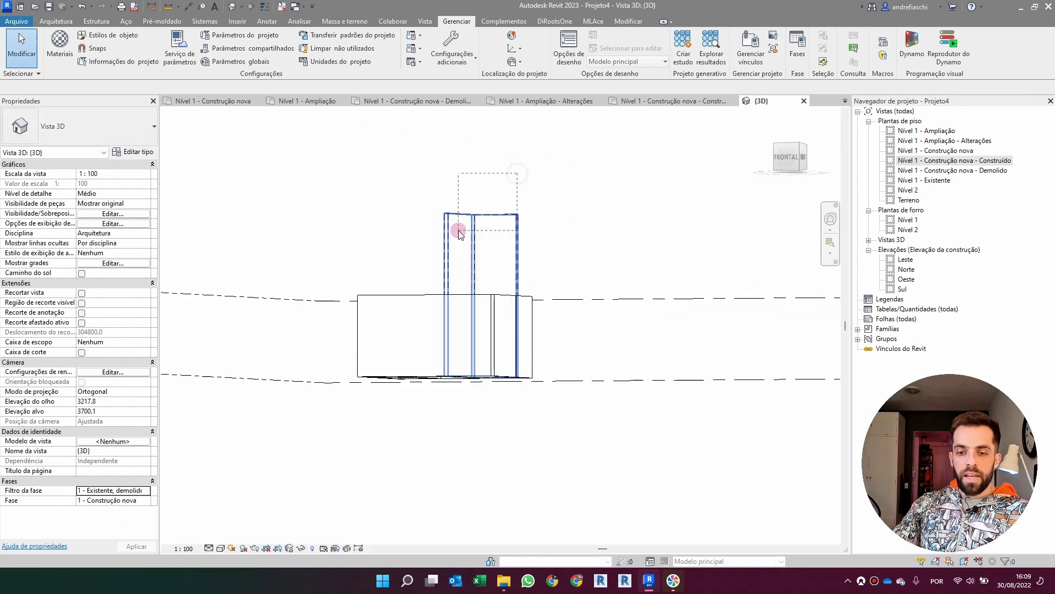
{"action": "left_click", "coordinate": [458, 232]}
{"action": "left_click", "coordinate": [146, 224]}
{"action": "left_click", "coordinate": [146, 224]}
{"action": "left_click", "coordinate": [140, 249]}
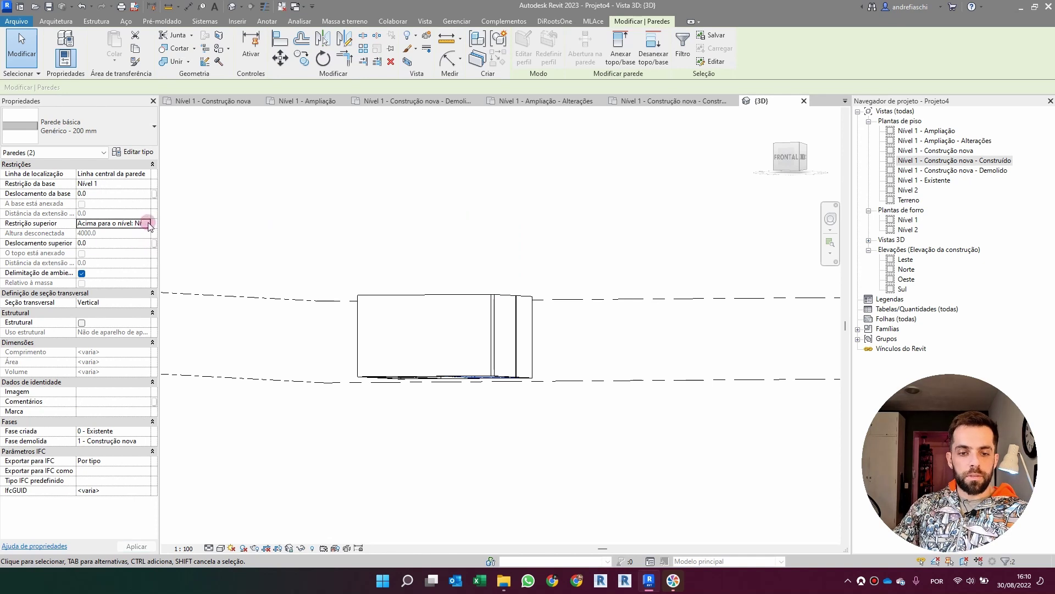
{"action": "left_click", "coordinate": [146, 224]}
{"action": "left_click", "coordinate": [139, 247]}
{"action": "left_click", "coordinate": [448, 173]}
{"action": "middle_click_drag", "start_coordinate": [447, 173], "coordinate": [467, 327], "text": "shift"}
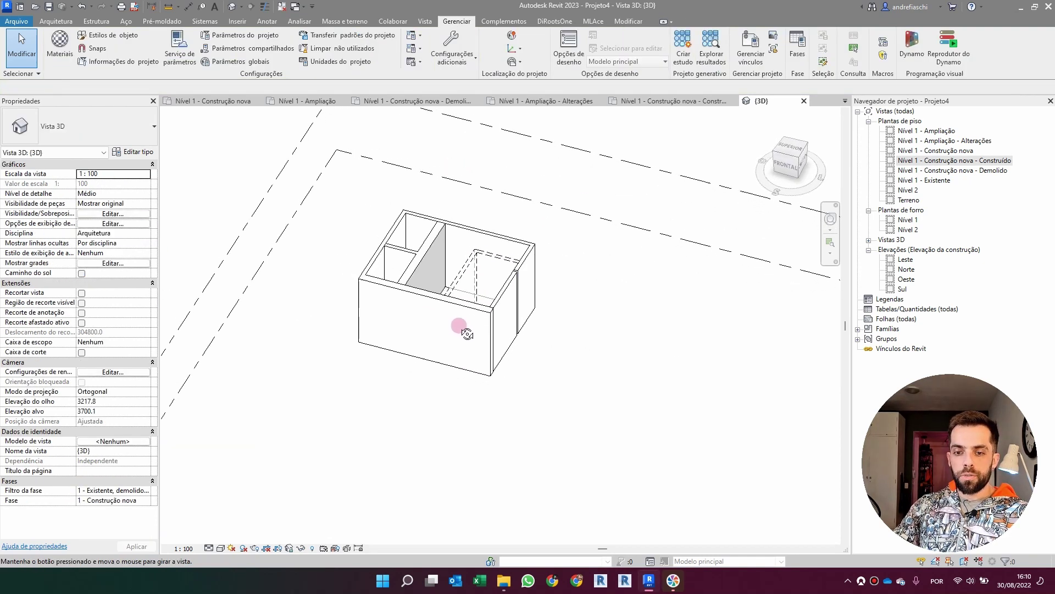
In the phase graphic overrides, give Novo elements a solid surface background fill in green RGB 128-255-000.
{"action": "left_click", "coordinate": [797, 43]}
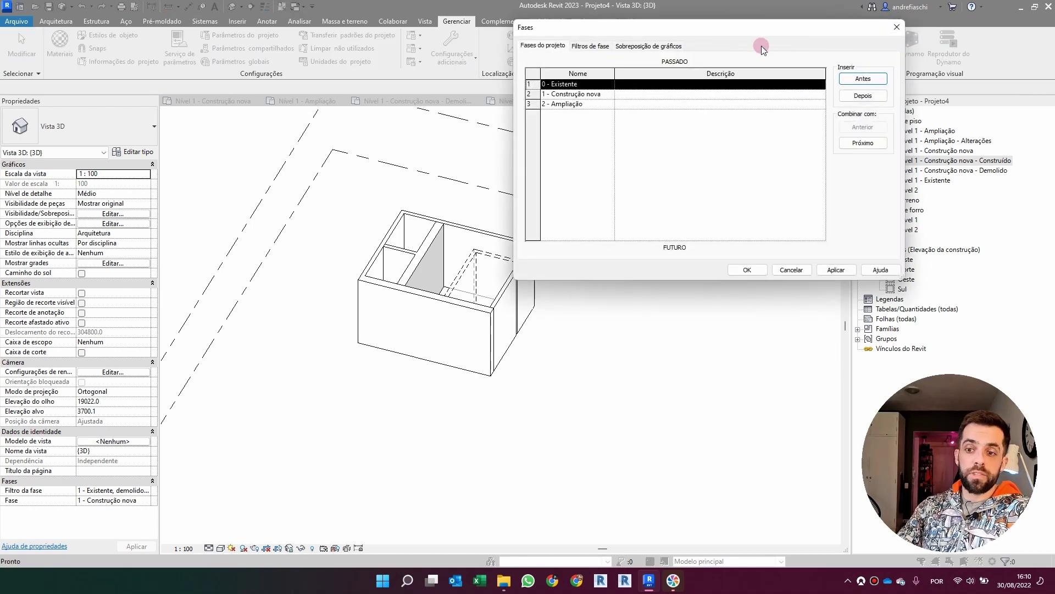
{"action": "left_click", "coordinate": [658, 47]}
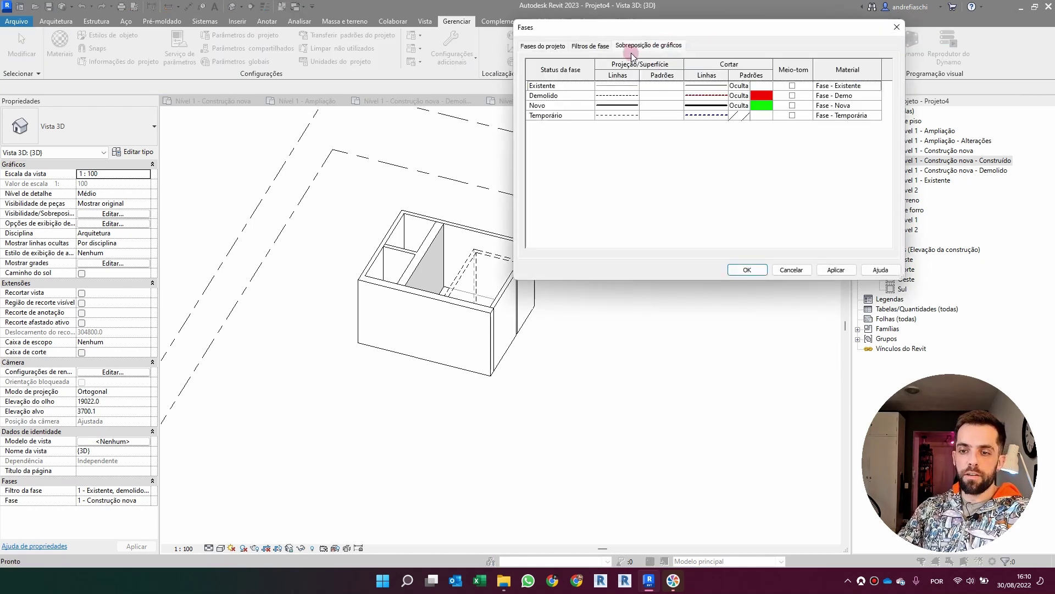
{"action": "left_click_drag", "start_coordinate": [678, 28], "coordinate": [727, 95]}
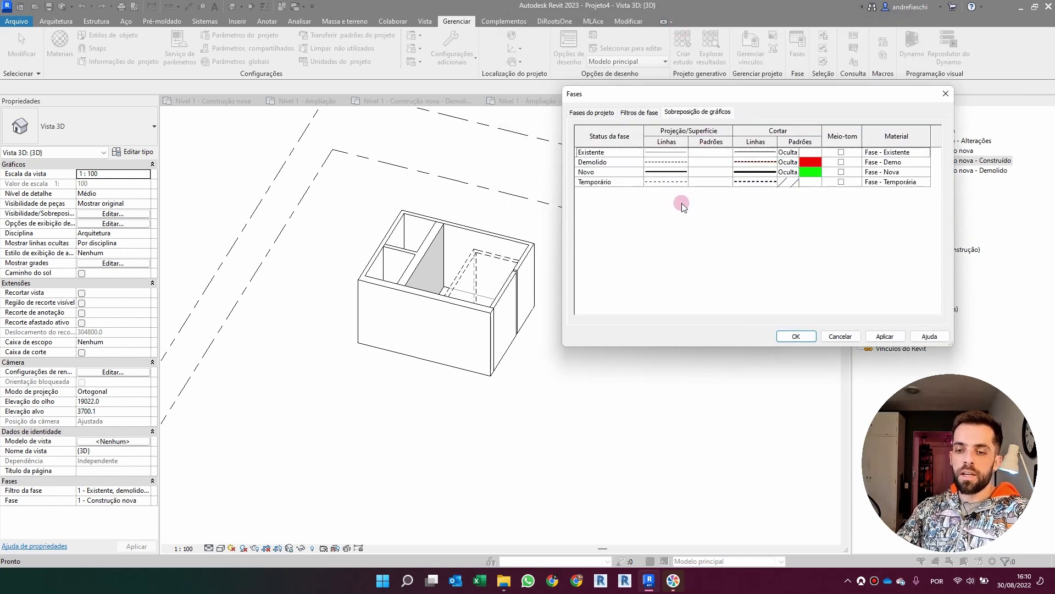
{"action": "left_click", "coordinate": [721, 173]}
{"action": "left_click", "coordinate": [721, 173]}
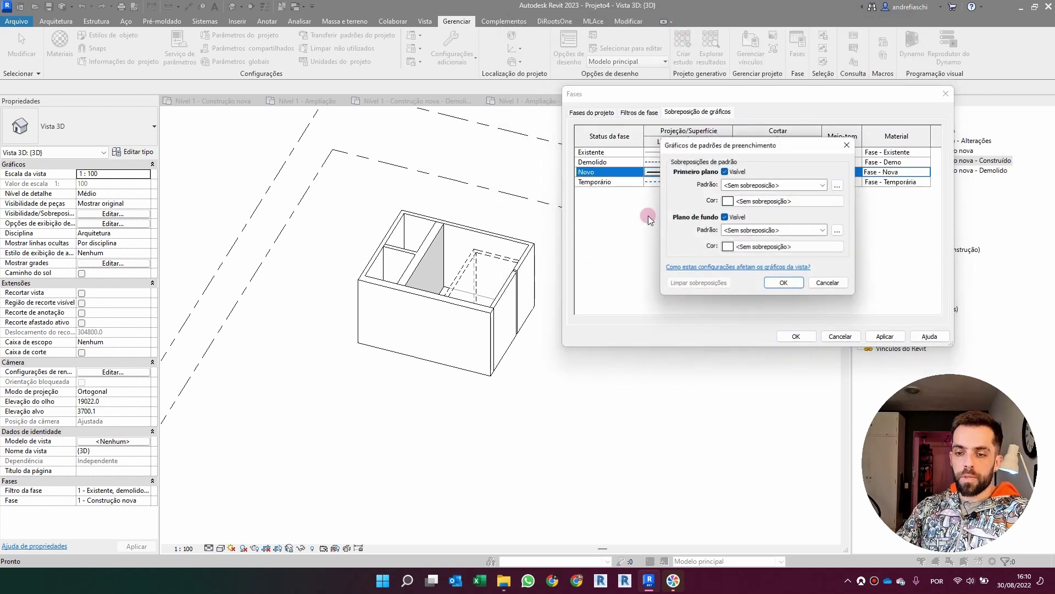
{"action": "left_click", "coordinate": [769, 230]}
{"action": "left_click", "coordinate": [750, 242]}
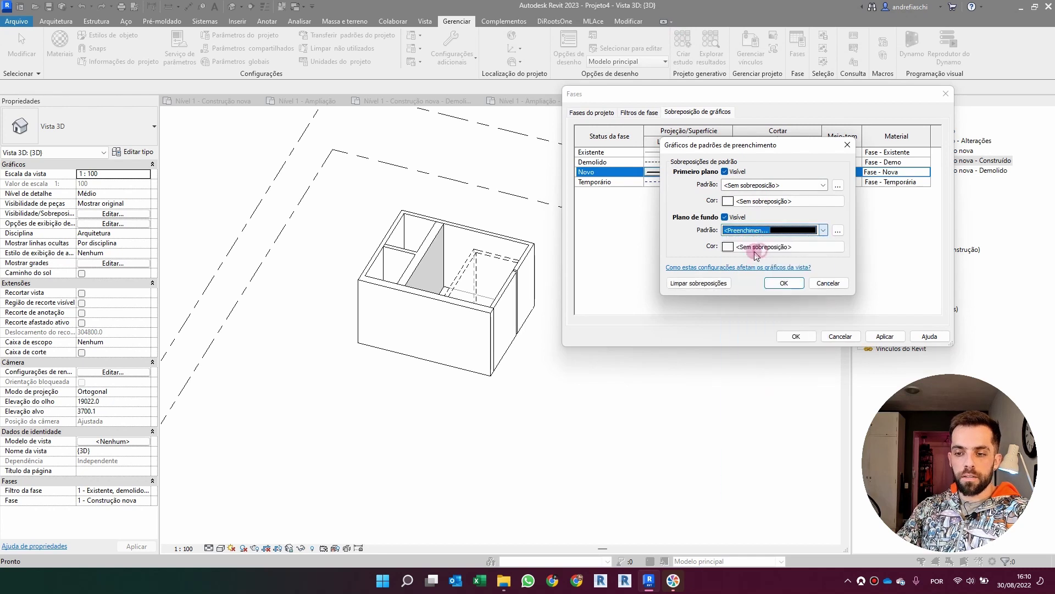
{"action": "left_click", "coordinate": [748, 246]}
{"action": "left_click", "coordinate": [671, 154]}
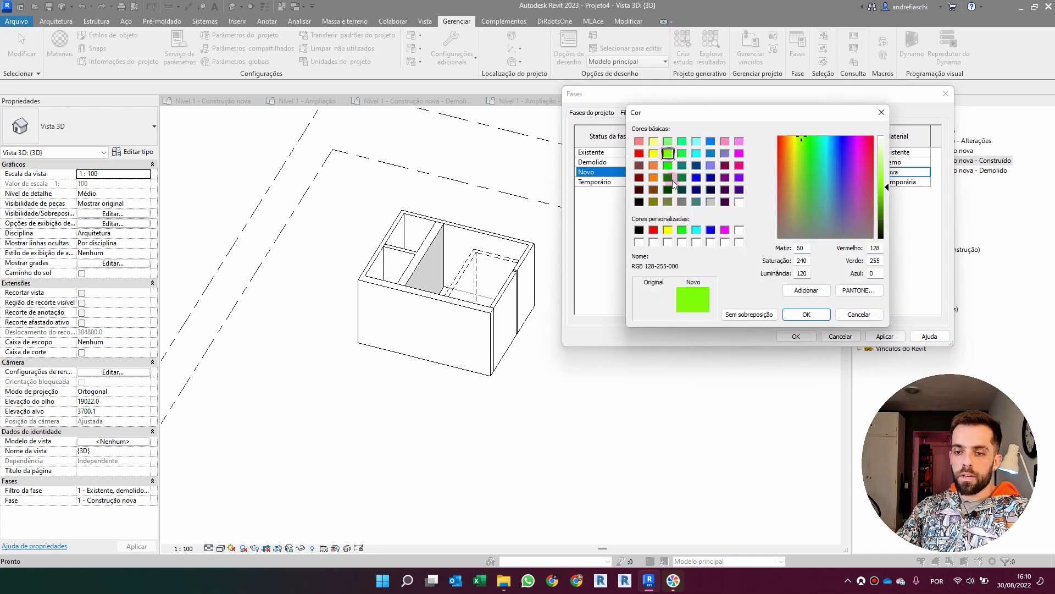
{"action": "left_click", "coordinate": [807, 314]}
{"action": "left_click", "coordinate": [797, 314]}
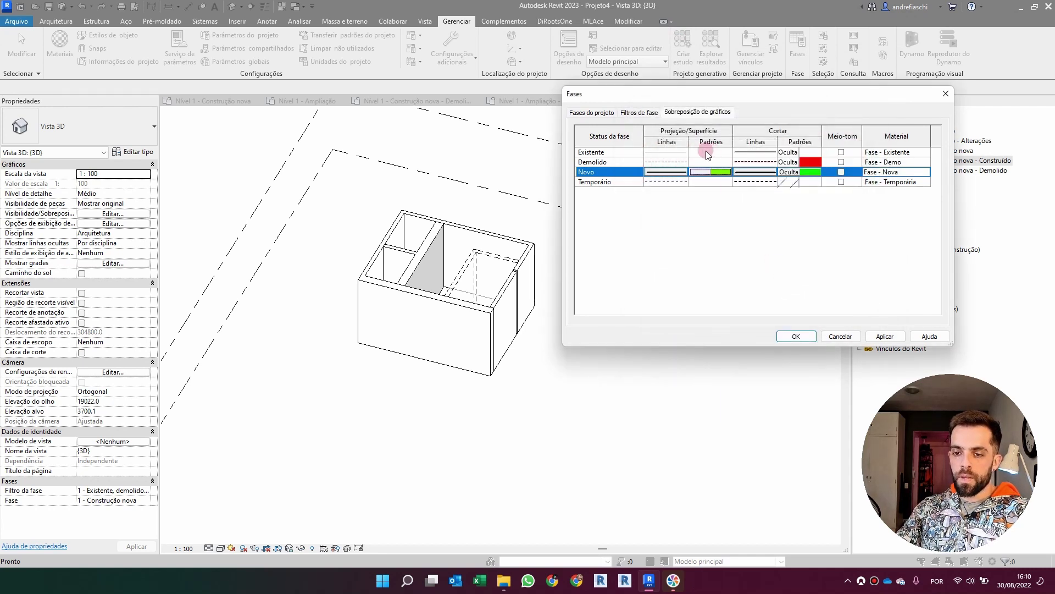
Give Demolido elements a solid red surface background fill and apply the phase overrides to the 3D view.
{"action": "left_click", "coordinate": [715, 161]}
{"action": "left_click", "coordinate": [724, 165]}
{"action": "left_click", "coordinate": [770, 229]}
{"action": "left_click", "coordinate": [762, 248]}
{"action": "left_click", "coordinate": [762, 249]}
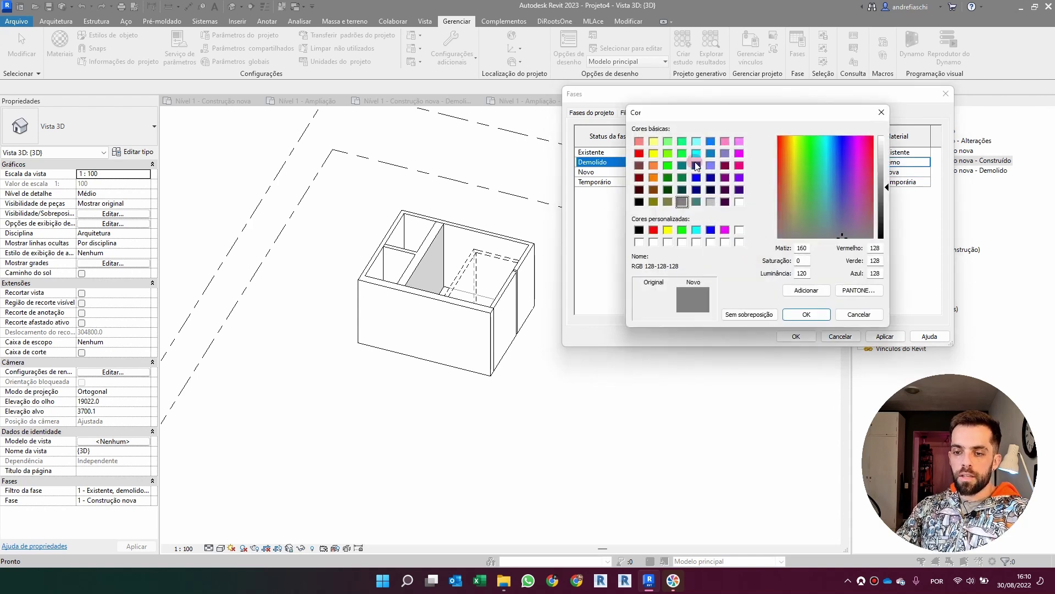
{"action": "left_click", "coordinate": [639, 154]}
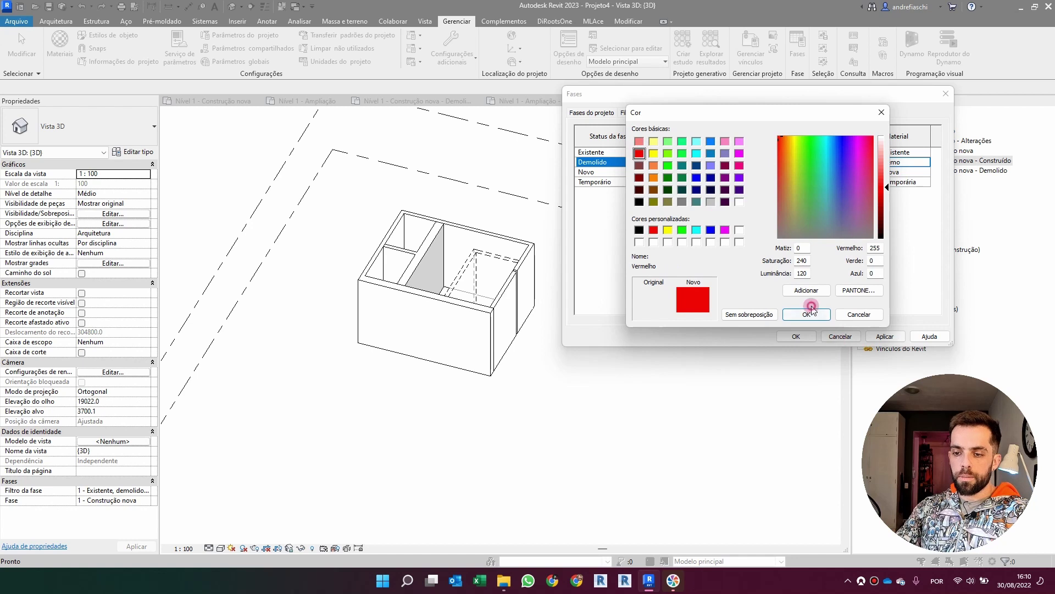
{"action": "left_click", "coordinate": [811, 310]}
{"action": "left_click", "coordinate": [787, 283]}
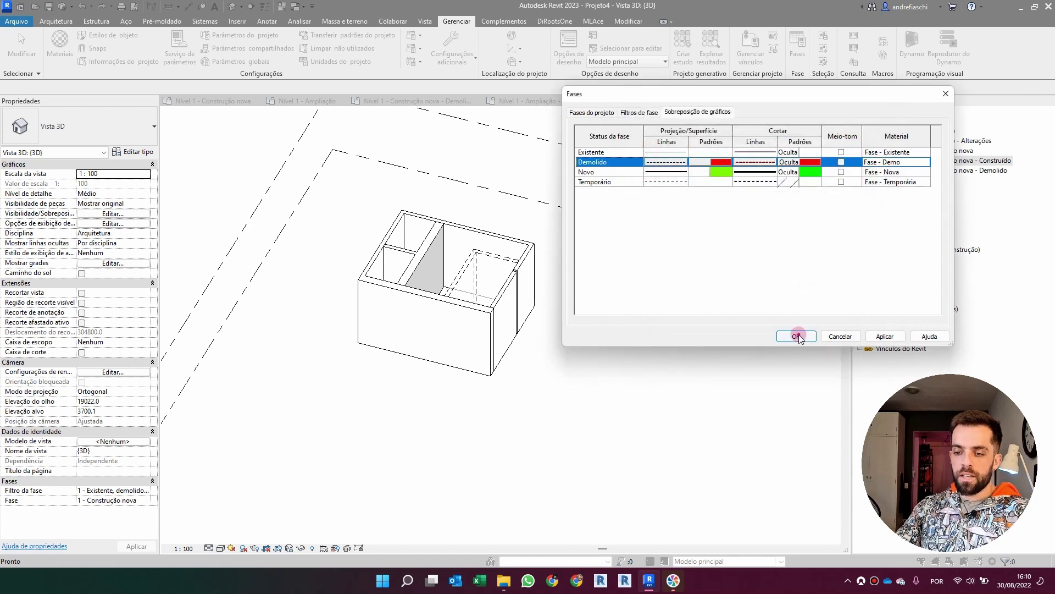
{"action": "left_click", "coordinate": [797, 336]}
{"action": "middle_click_drag", "start_coordinate": [648, 287], "coordinate": [679, 264], "text": "shift"}
{"action": "scroll", "coordinate": [605, 221], "scroll_direction": "up", "scroll_amount": 4}
{"action": "middle_click_drag", "start_coordinate": [605, 222], "coordinate": [694, 125], "text": "shift"}
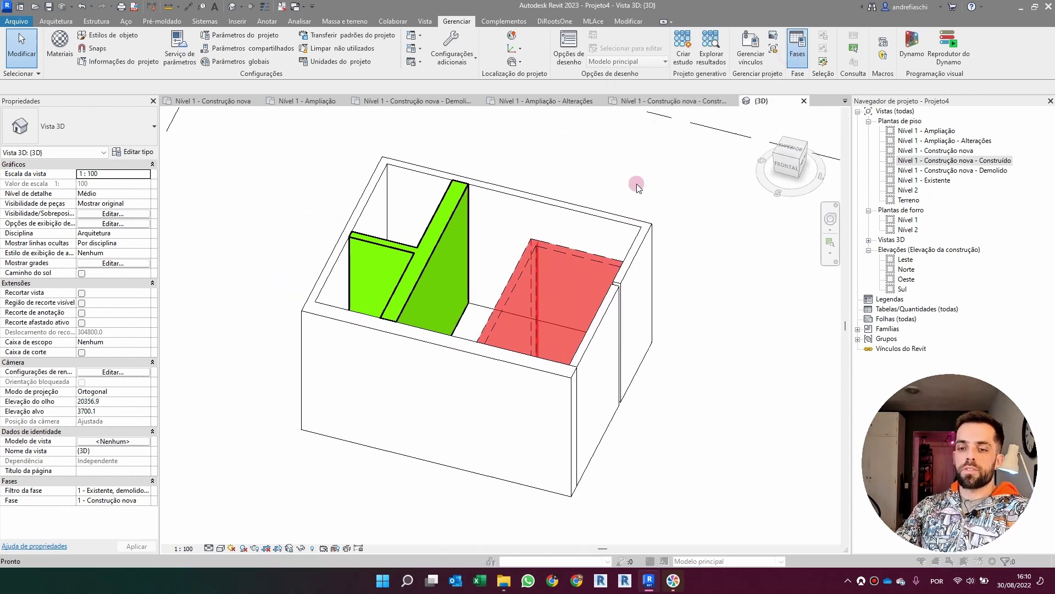
Change the Demolido surface background pattern to a Diagonal descendente hatch, keeping it red, and apply the phase overrides.
{"action": "left_click", "coordinate": [648, 112]}
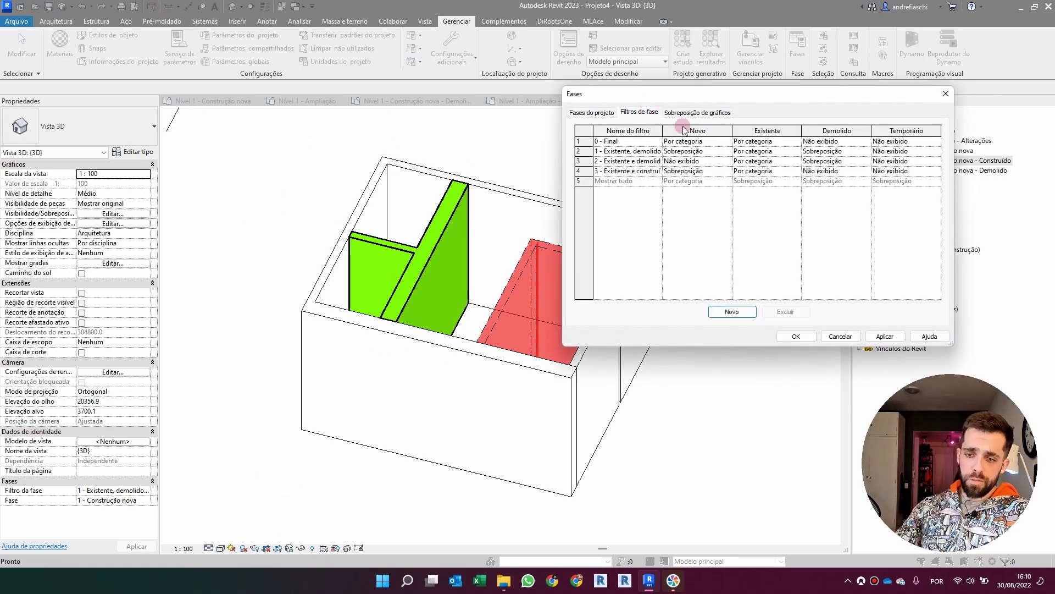
{"action": "left_click", "coordinate": [693, 112]}
{"action": "left_click", "coordinate": [720, 163]}
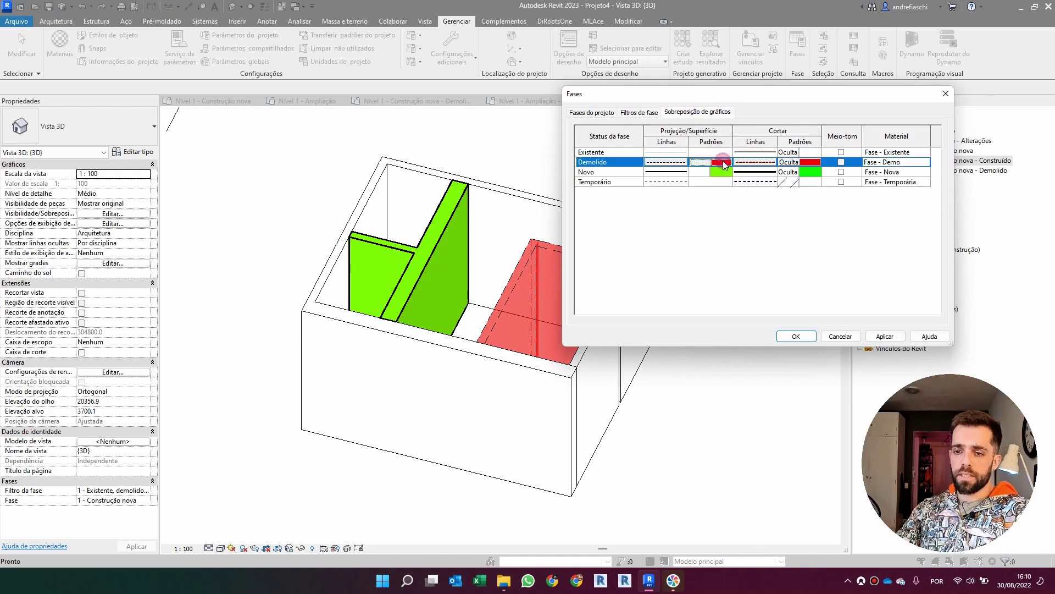
{"action": "left_click", "coordinate": [723, 163]}
{"action": "left_click", "coordinate": [772, 246]}
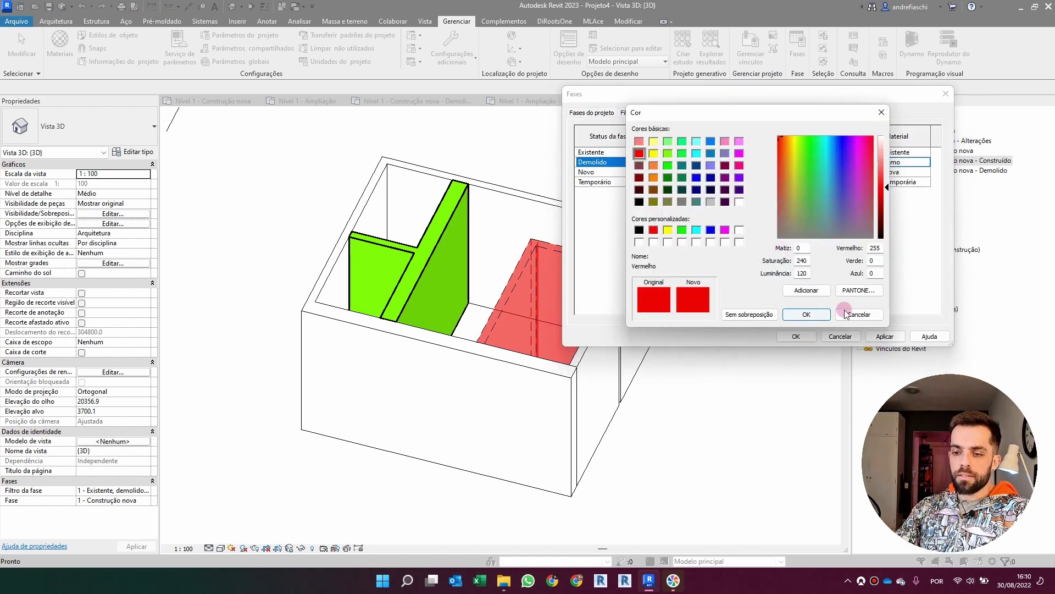
{"action": "left_click", "coordinate": [808, 309]}
{"action": "left_click", "coordinate": [788, 230]}
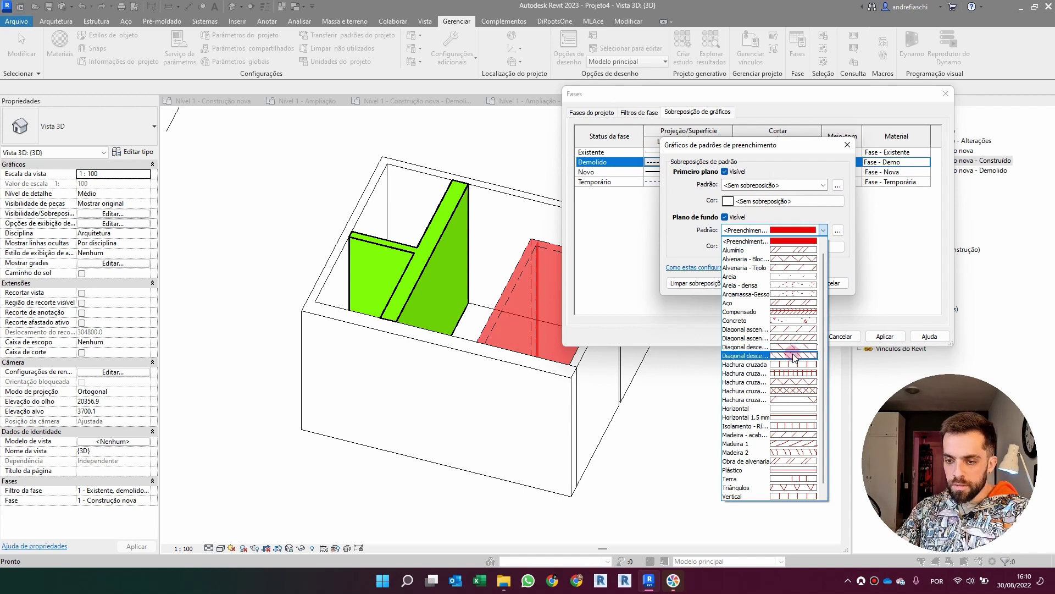
{"action": "left_click", "coordinate": [795, 355]}
{"action": "left_click", "coordinate": [789, 282]}
{"action": "left_click", "coordinate": [797, 337]}
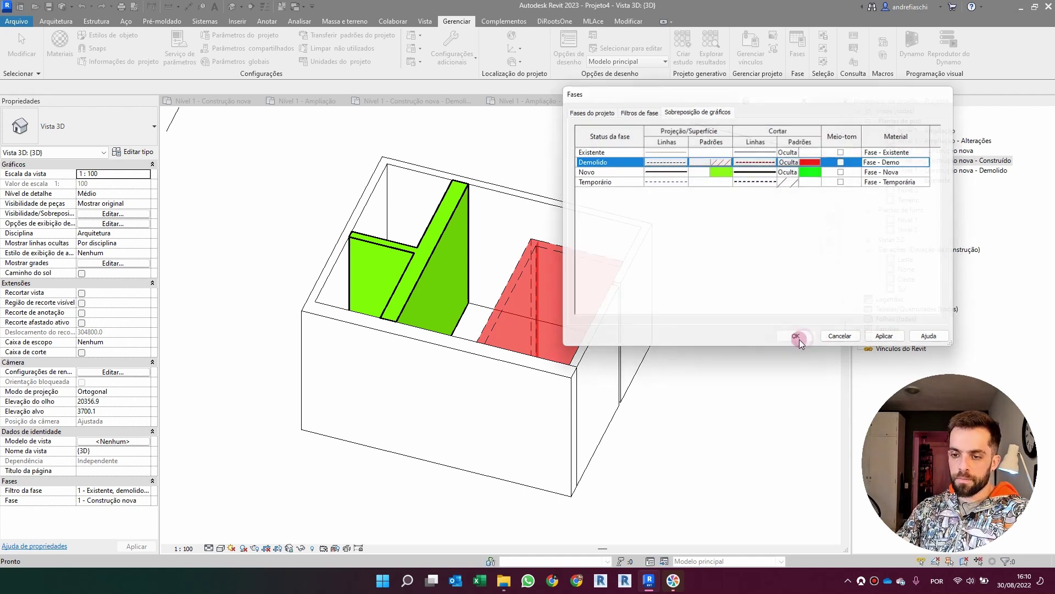
{"action": "left_click", "coordinate": [728, 355]}
Set the 3D view's scale to 1:50 and check the demolished wall hatching from another angle.
{"action": "left_click", "coordinate": [176, 544]}
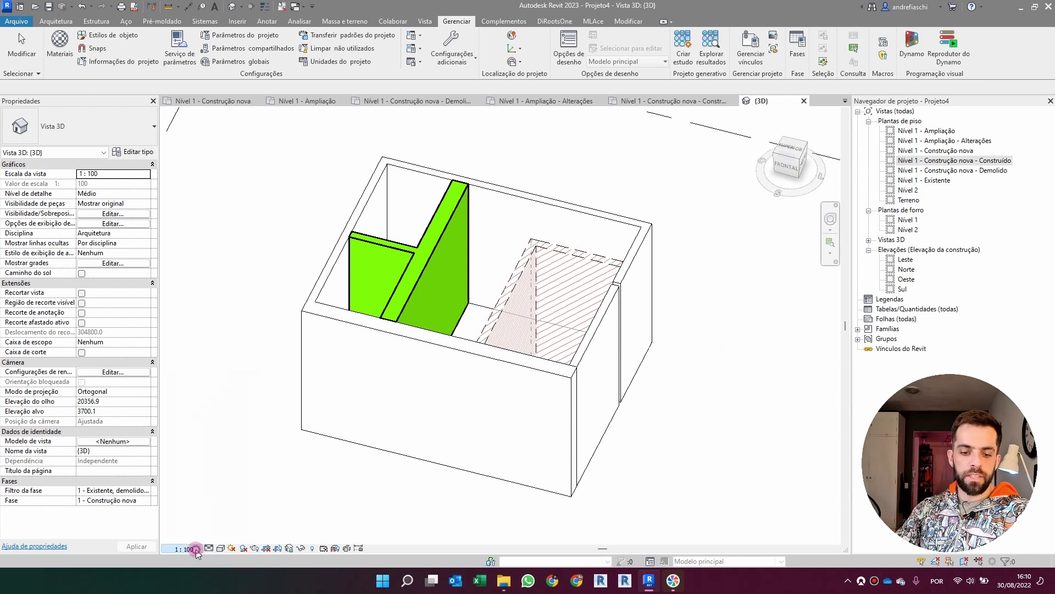
{"action": "left_click", "coordinate": [201, 528]}
{"action": "left_click", "coordinate": [566, 163]}
{"action": "middle_click_drag", "start_coordinate": [566, 162], "coordinate": [553, 219], "text": "shift"}
{"action": "scroll", "coordinate": [573, 194], "scroll_direction": "down", "scroll_amount": 2}
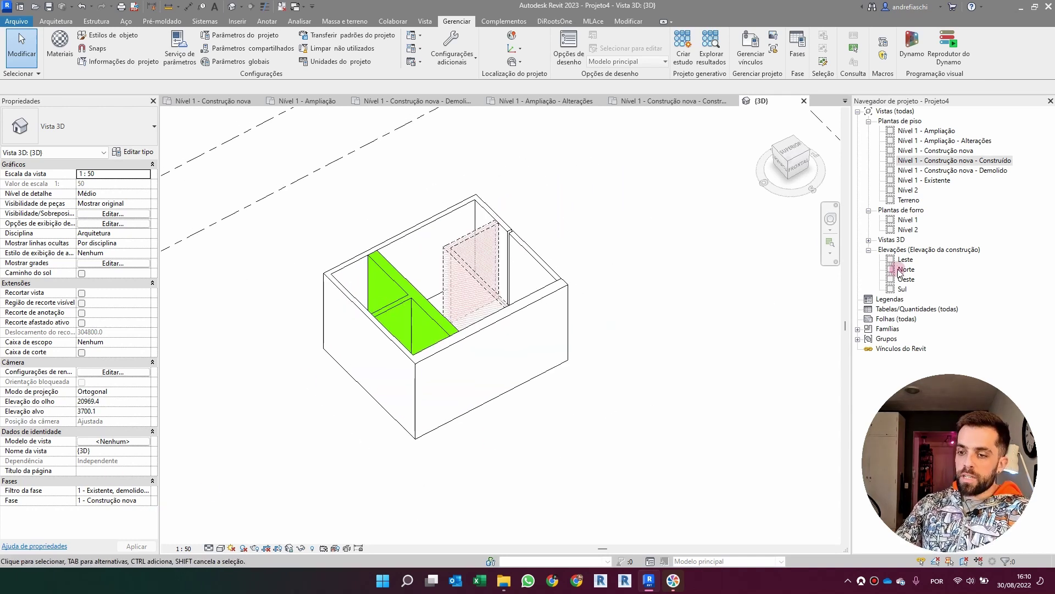
Expand the 3D views in the project browser and set the 3D view's phase to 0 - Existente.
{"action": "left_click", "coordinate": [868, 239]}
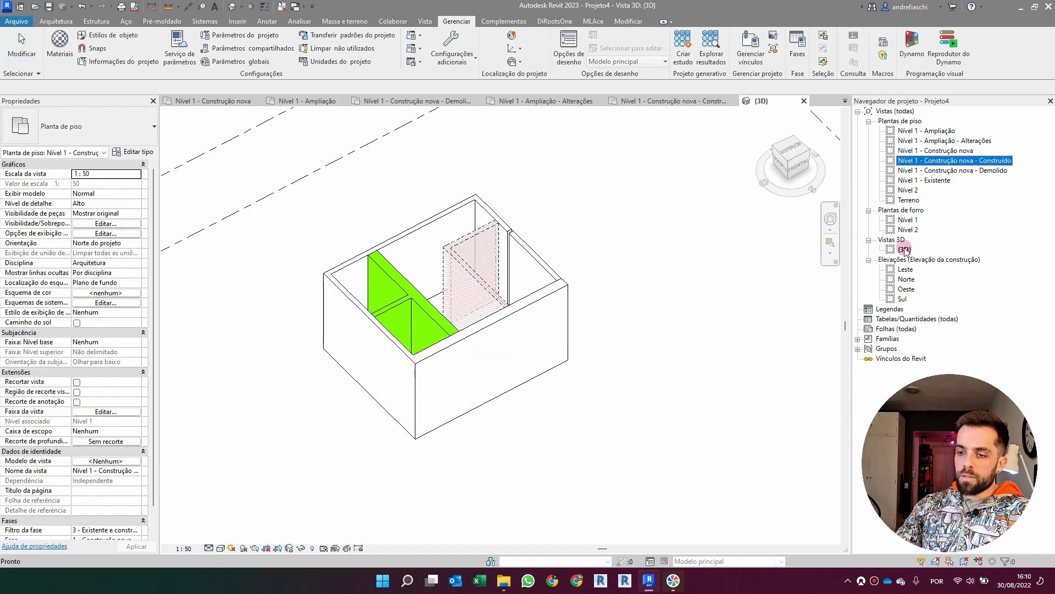
{"action": "left_click", "coordinate": [740, 285]}
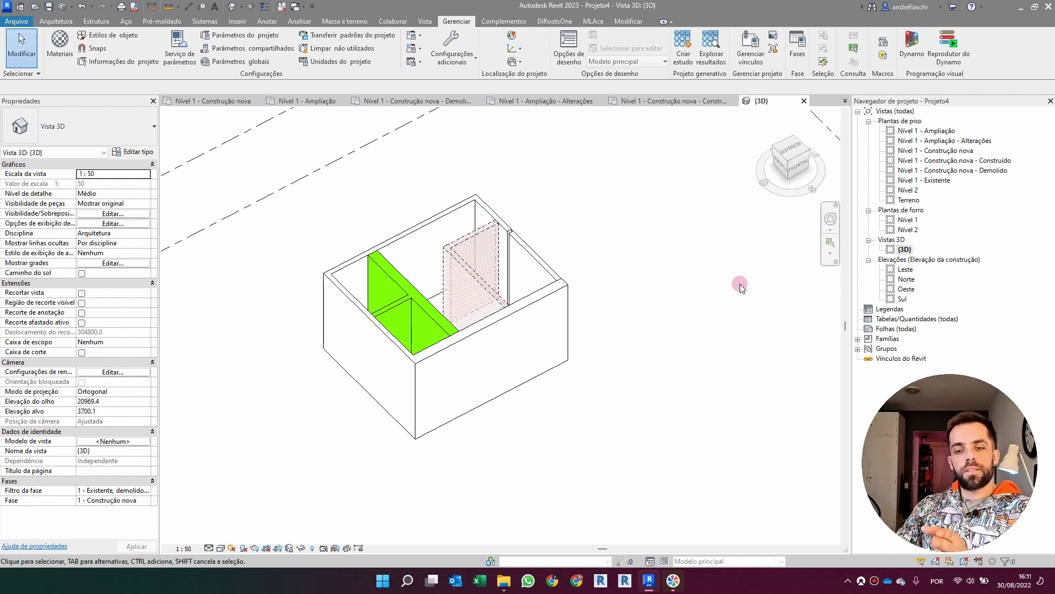
{"action": "left_click", "coordinate": [146, 500]}
{"action": "left_click", "coordinate": [146, 500]}
{"action": "left_click", "coordinate": [129, 510]}
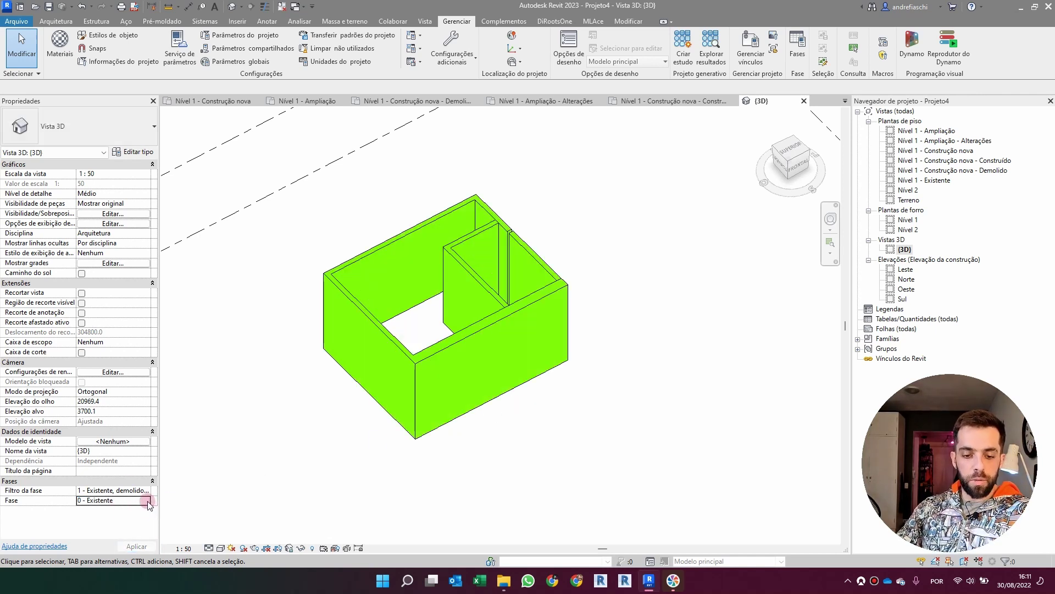
Set the 3D view's phase to 2 - Ampliação and constrain the tops of the four extension walls to Nível 2.
{"action": "left_click", "coordinate": [148, 502]}
{"action": "left_click", "coordinate": [110, 529]}
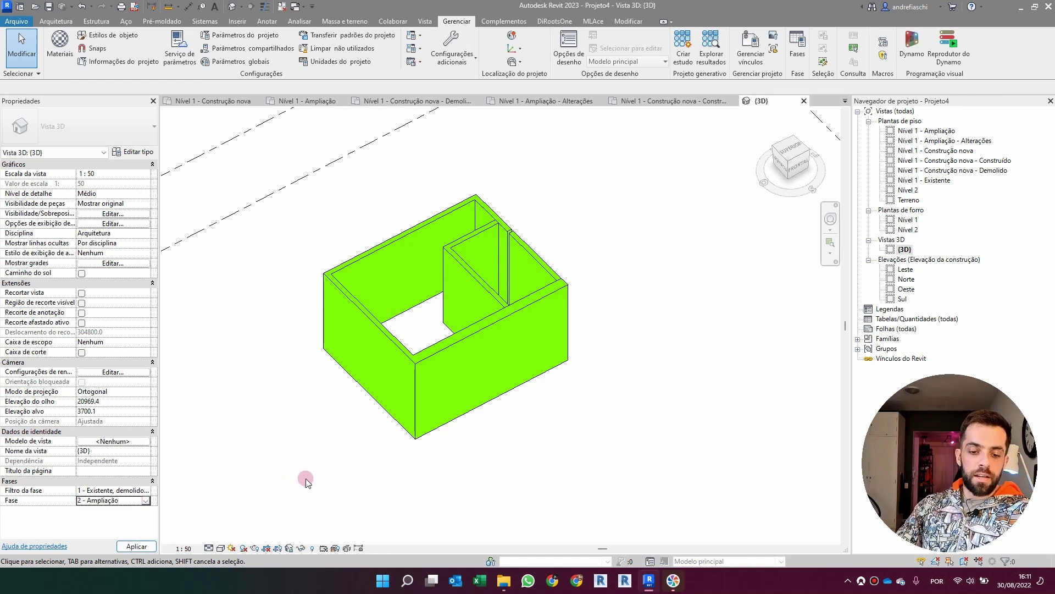
{"action": "scroll", "coordinate": [596, 330], "scroll_direction": "down", "scroll_amount": 2}
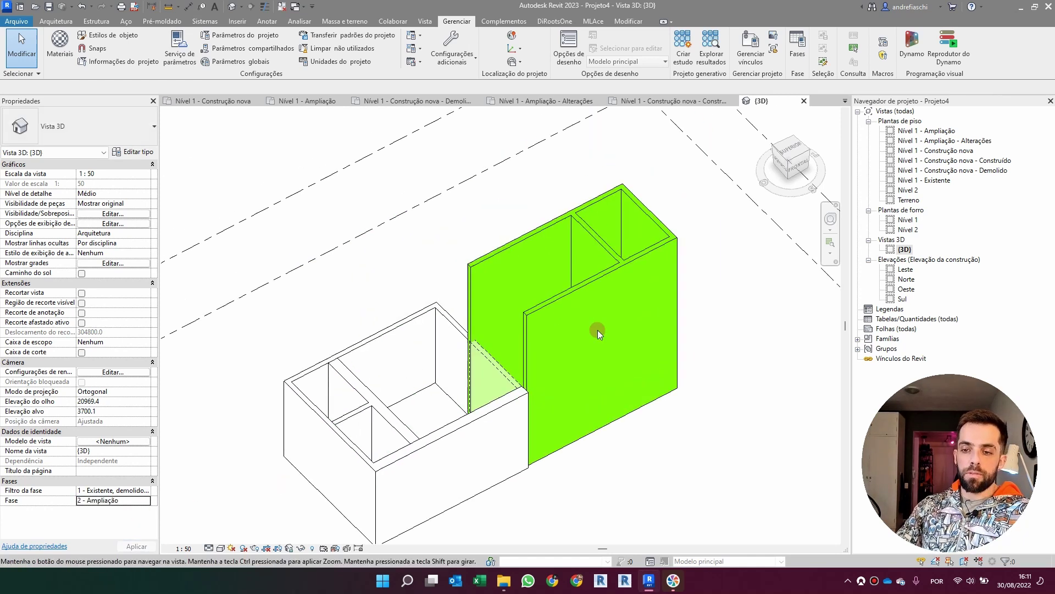
{"action": "left_click_drag", "start_coordinate": [662, 210], "coordinate": [542, 435]}
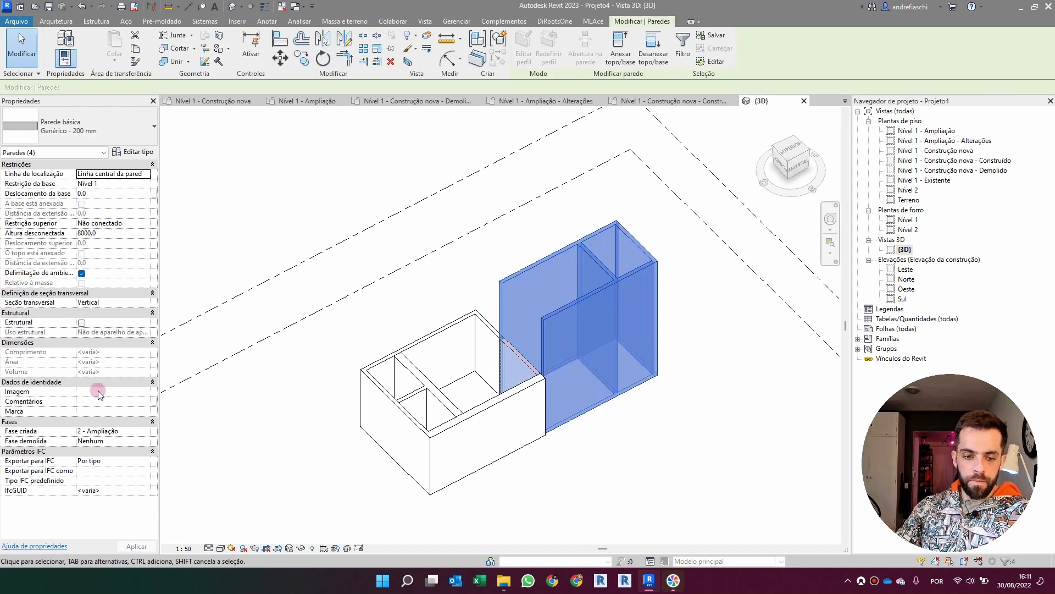
{"action": "left_click", "coordinate": [146, 223]}
{"action": "left_click", "coordinate": [132, 247]}
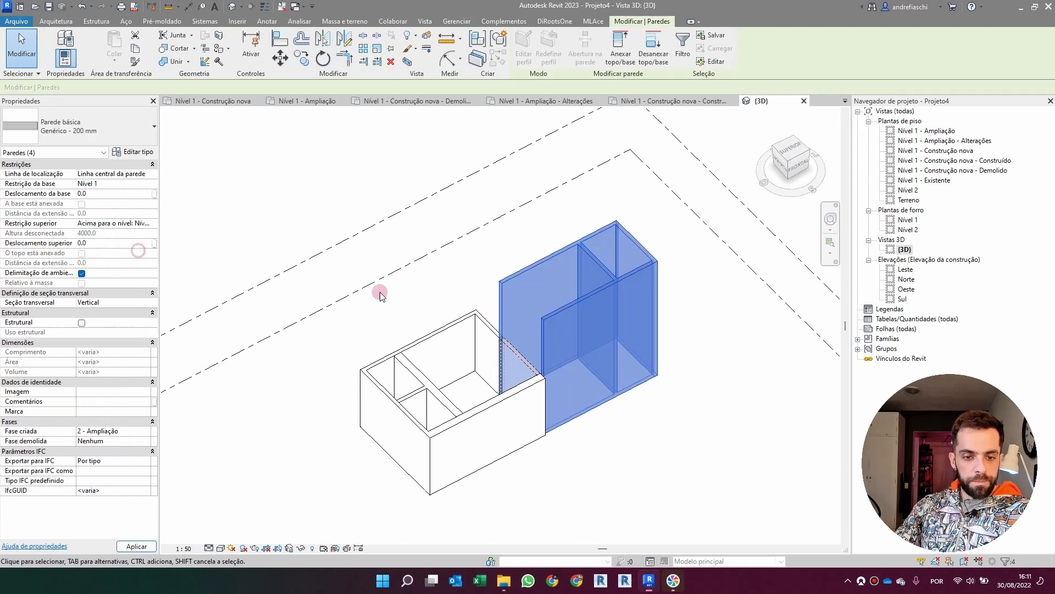
{"action": "left_click", "coordinate": [650, 421]}
{"action": "middle_click_drag", "start_coordinate": [577, 440], "coordinate": [561, 396]}
Switch the 3D view's phase to 1 - Construção nova and on to 0 - Existente to compare the stages.
{"action": "left_click", "coordinate": [146, 500]}
{"action": "left_click", "coordinate": [110, 511]}
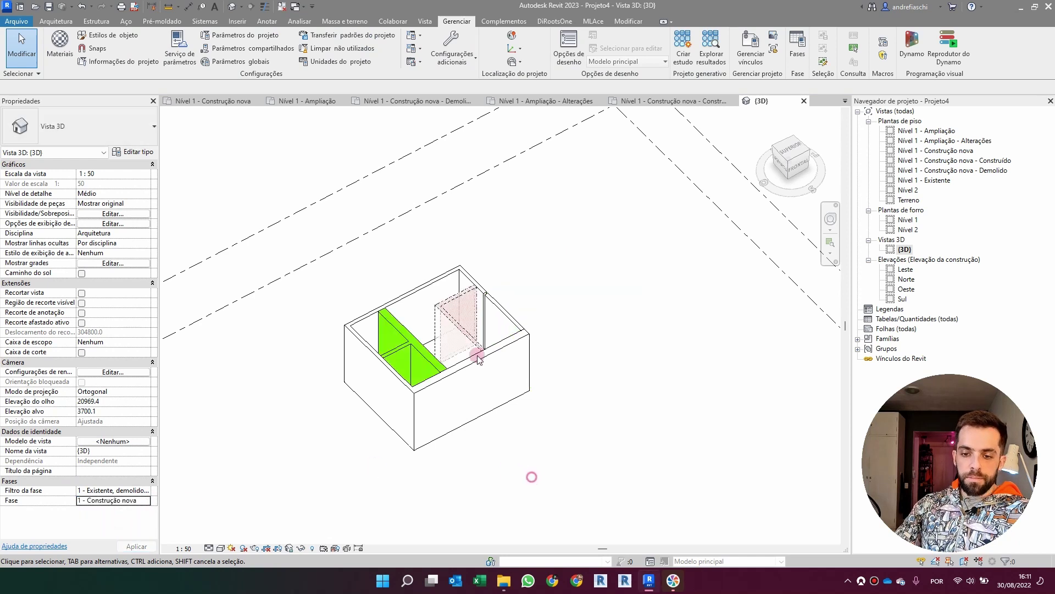
{"action": "left_click", "coordinate": [121, 500]}
{"action": "left_click", "coordinate": [146, 501]}
{"action": "left_click", "coordinate": [110, 507]}
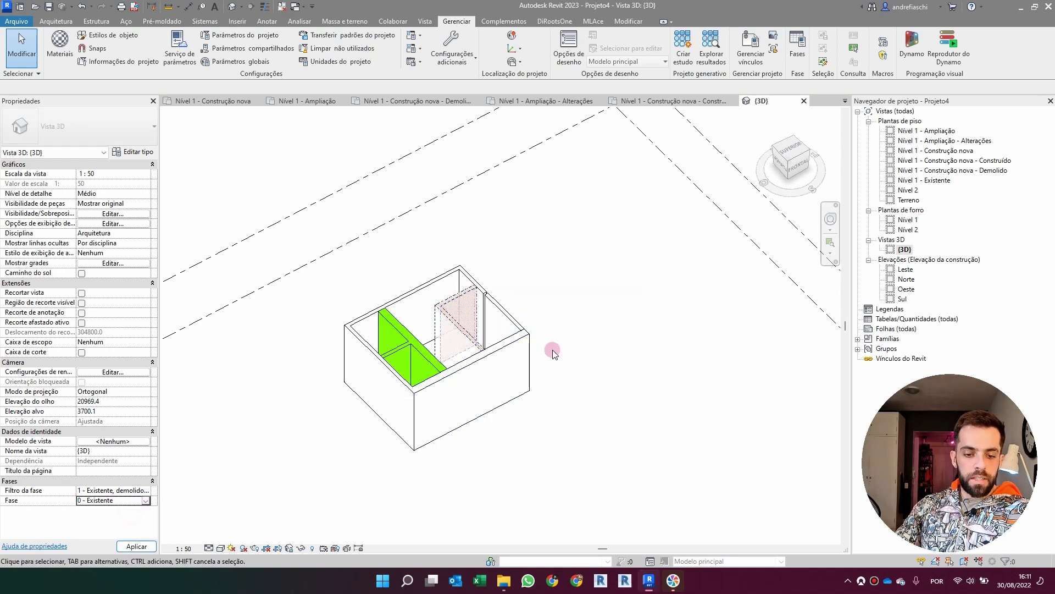
Set the 3D view's phase to 2 - Ampliação and view the extension from another angle.
{"action": "left_click", "coordinate": [145, 500]}
{"action": "left_click", "coordinate": [107, 533]}
{"action": "left_click", "coordinate": [280, 466]}
{"action": "middle_click_drag", "start_coordinate": [763, 290], "coordinate": [550, 335], "text": "shift"}
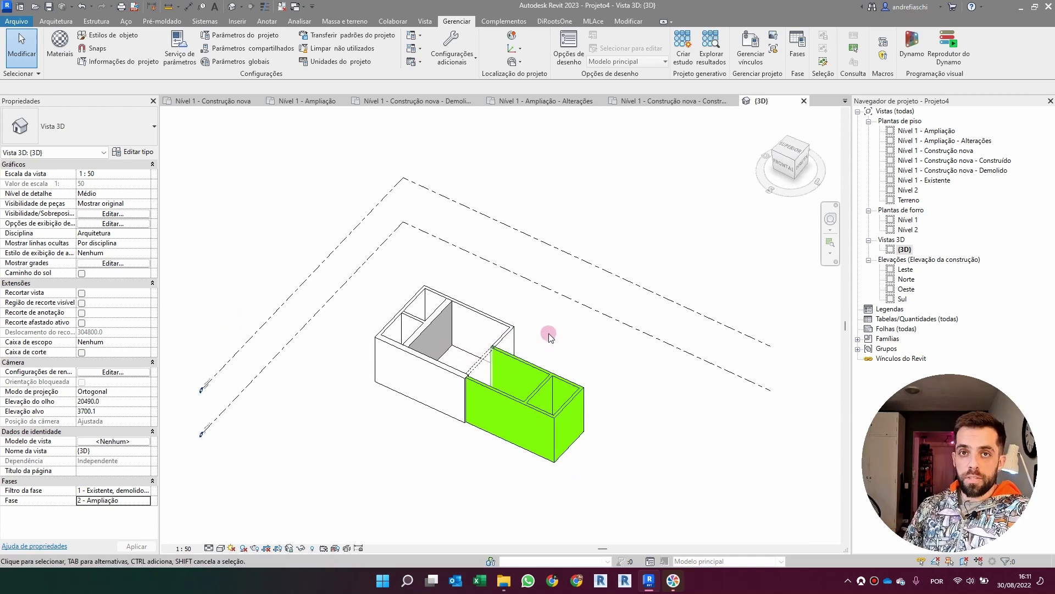